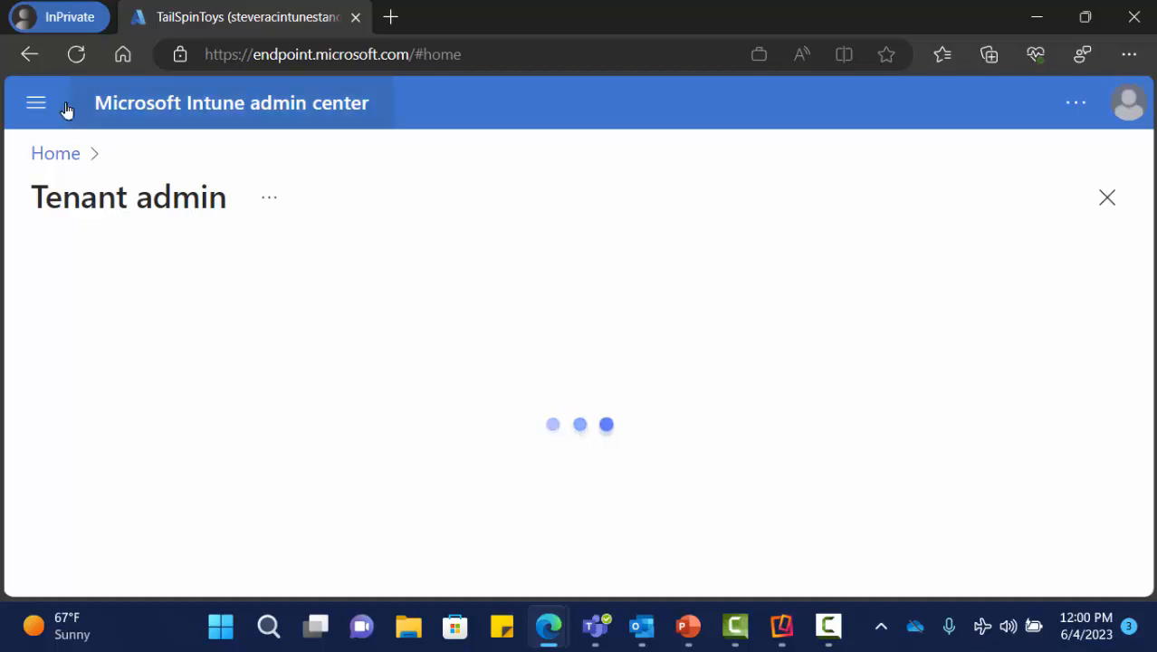
- Open Connectors and tokens > Derived Credentials, showing the 'Enable PureBred as Derived Credential Provider' connector
click(32, 104)
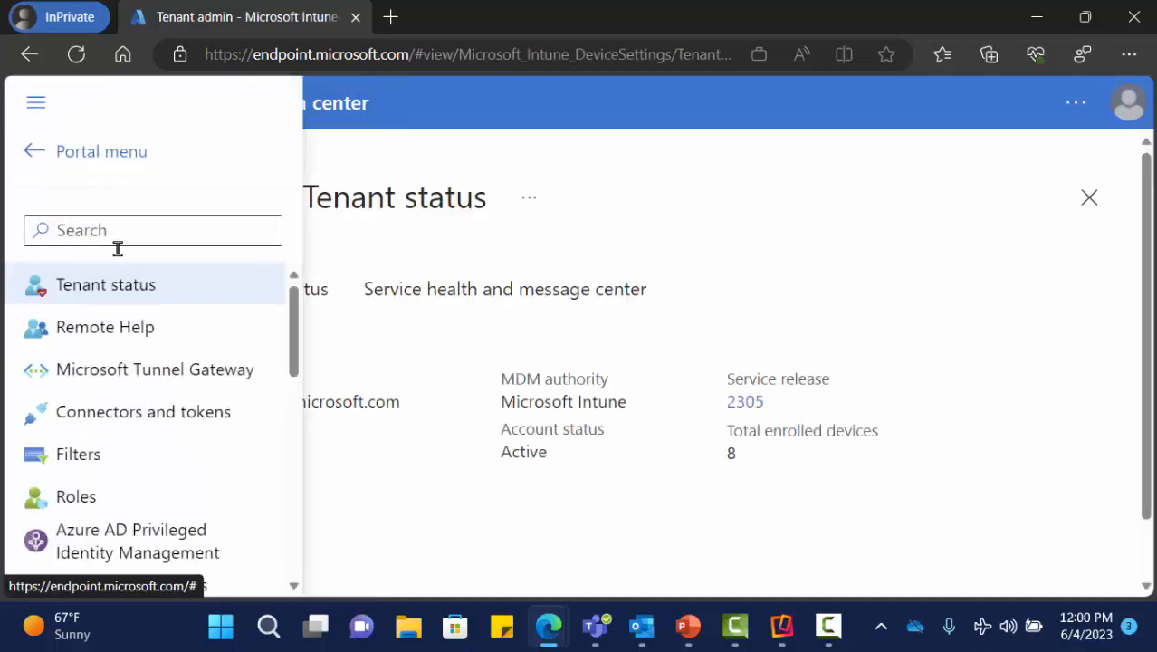
click(172, 417)
scroll(170, 415, down, 3)
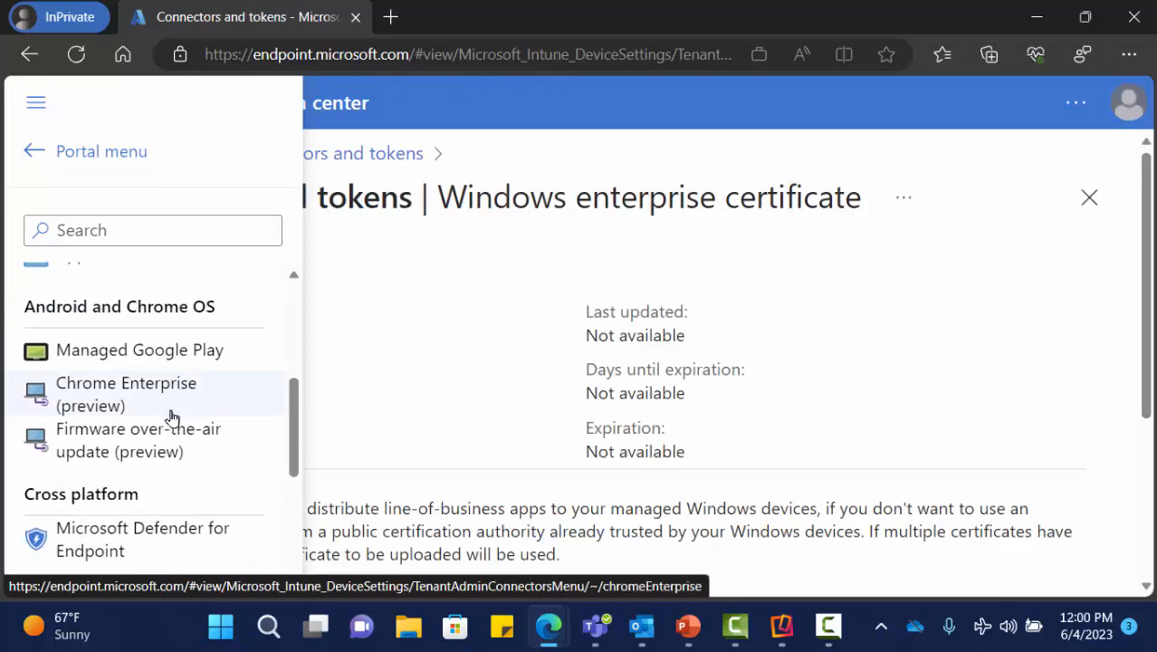
scroll(172, 416, down, 5)
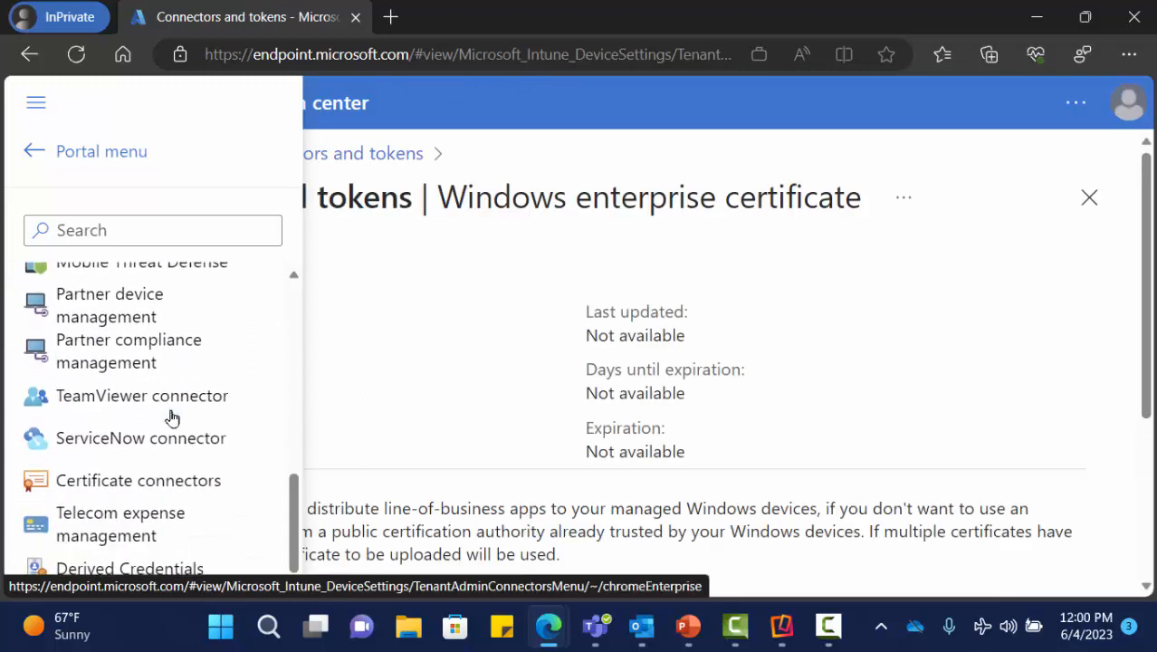
click(169, 577)
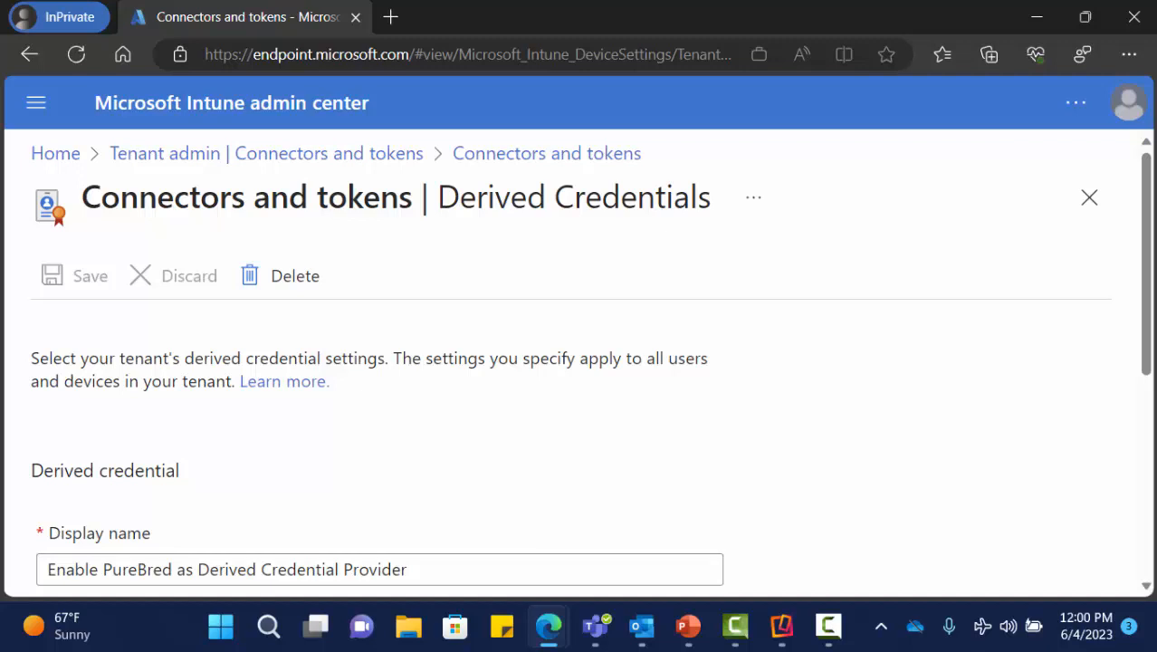
- Scroll through the DISA Purebred settings and expand Notification type to show Company Portal and Email
scroll(375, 430, down, 1)
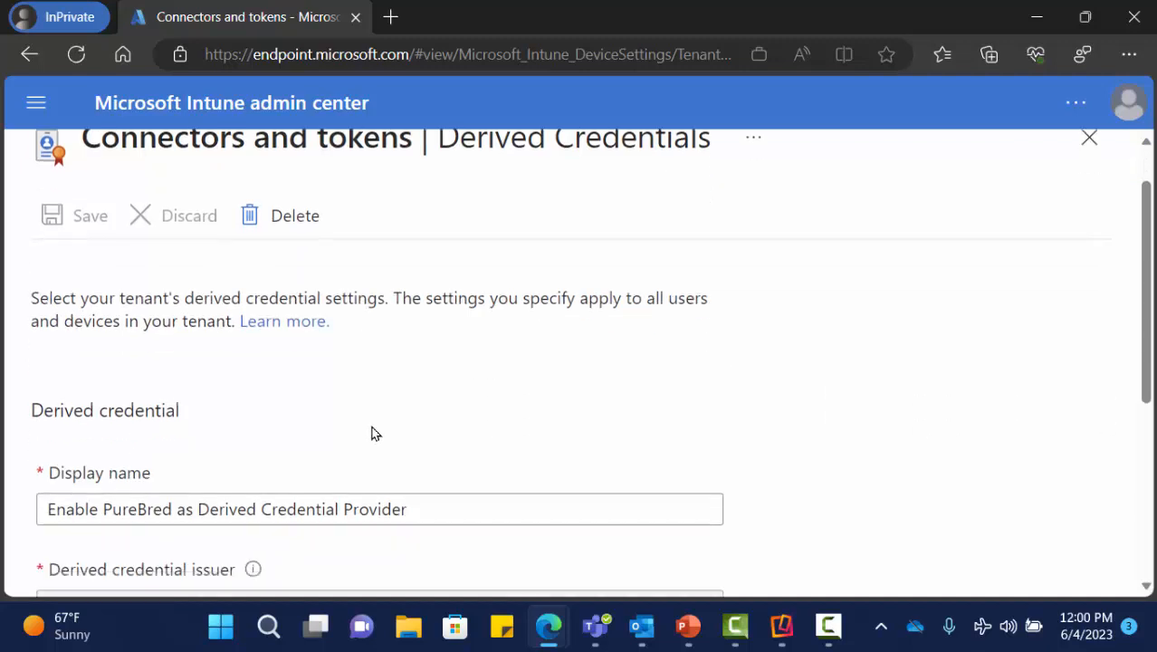
scroll(271, 380, down, 2)
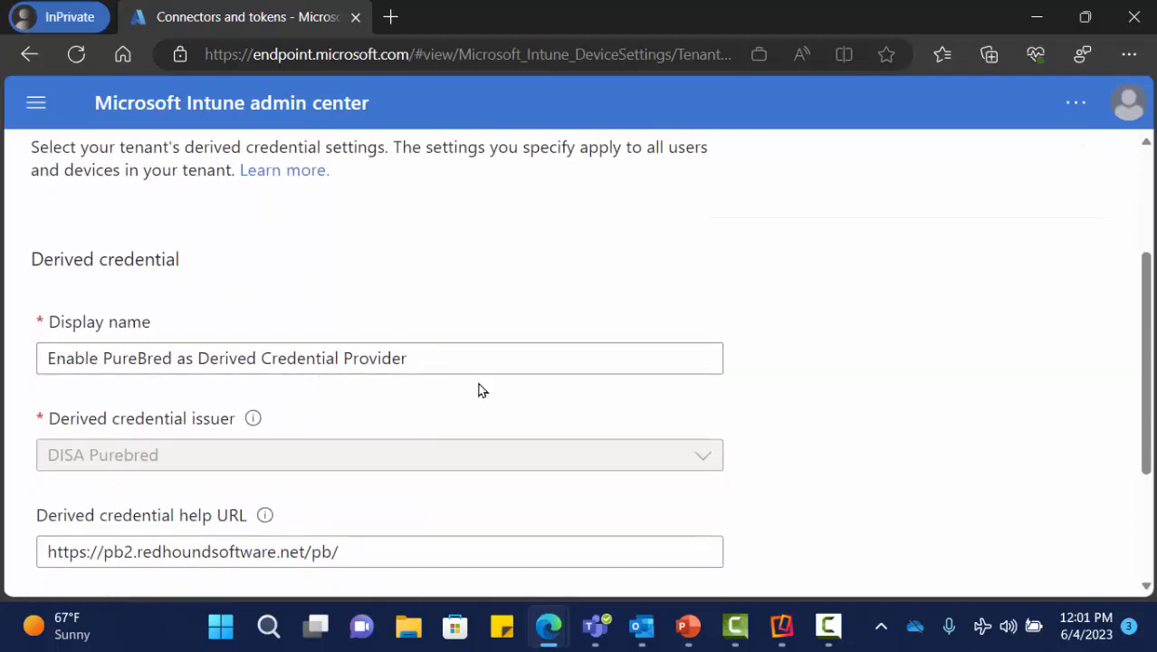
scroll(467, 392, down, 2)
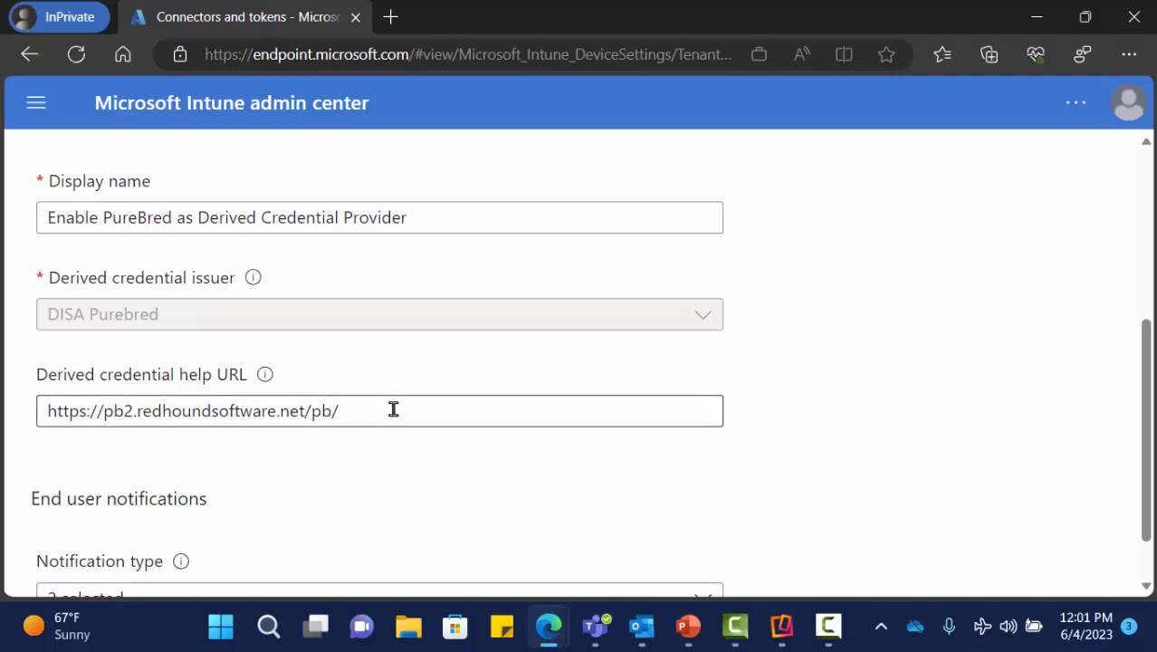
scroll(393, 409, down, 1)
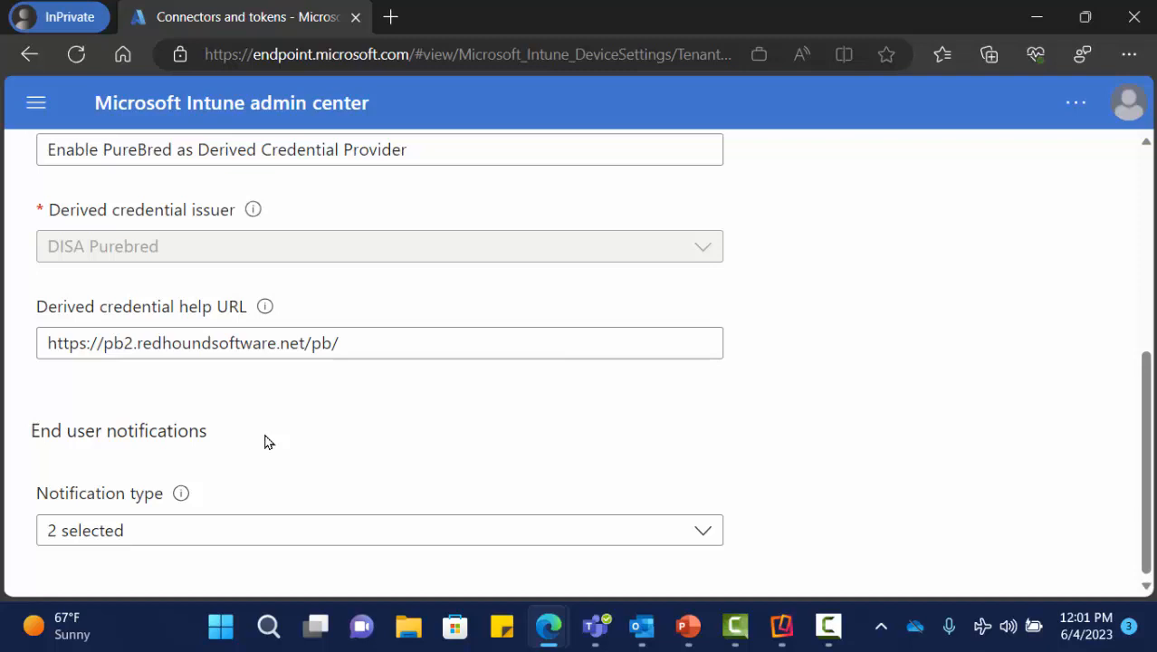
click(271, 536)
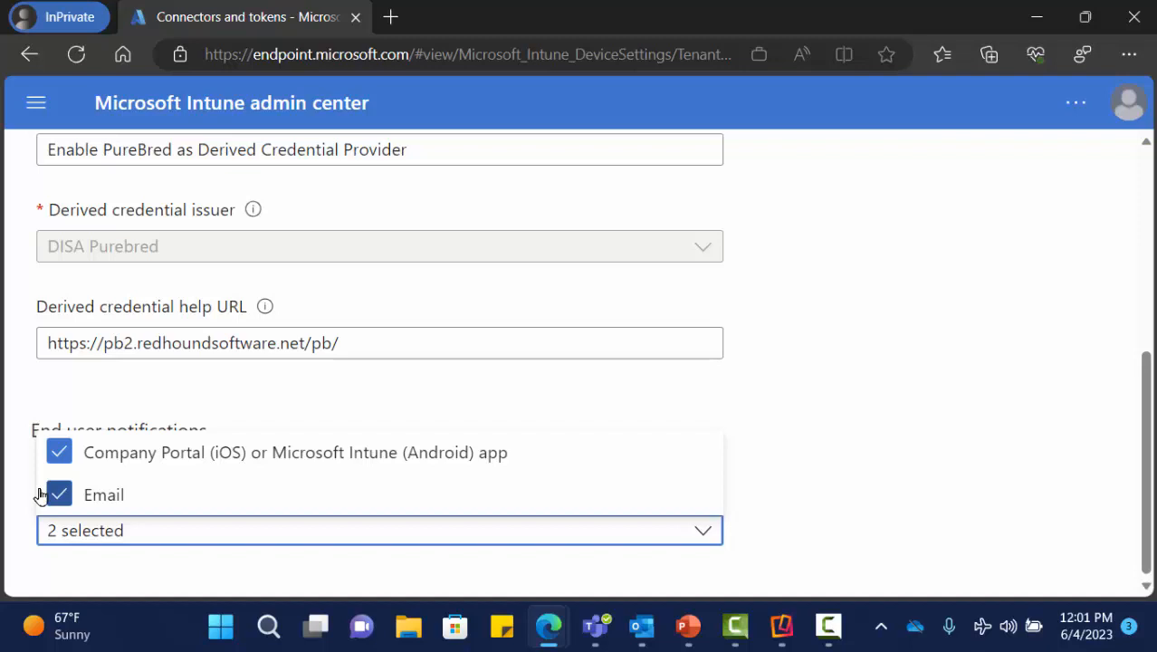
click(328, 407)
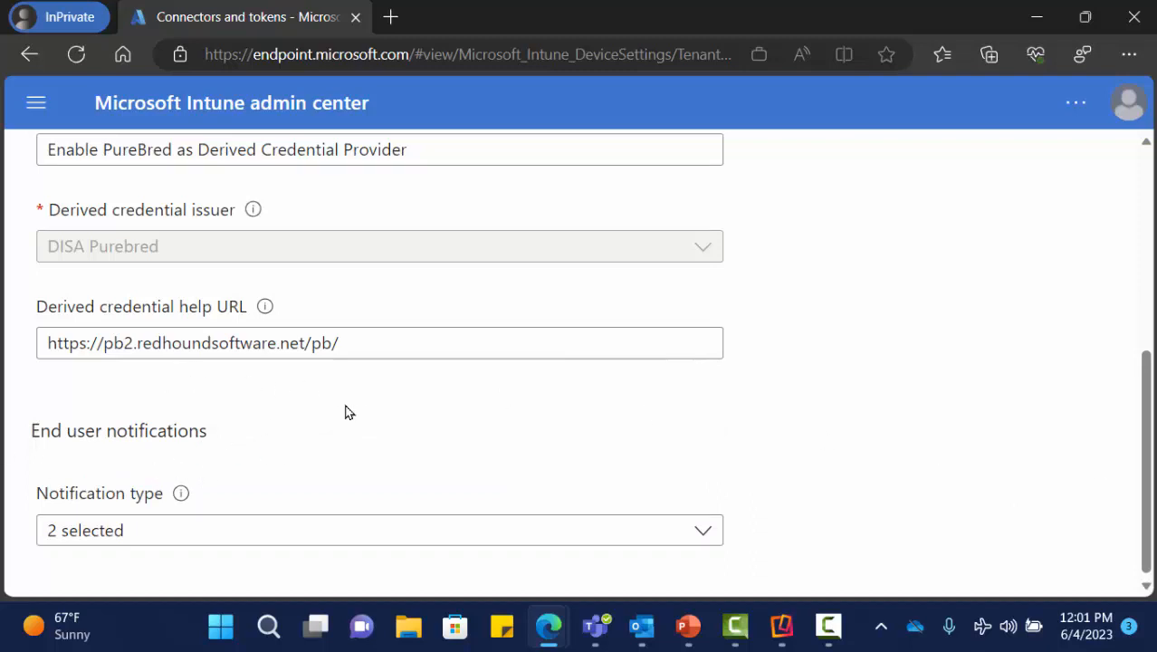
scroll(345, 412, up, 2)
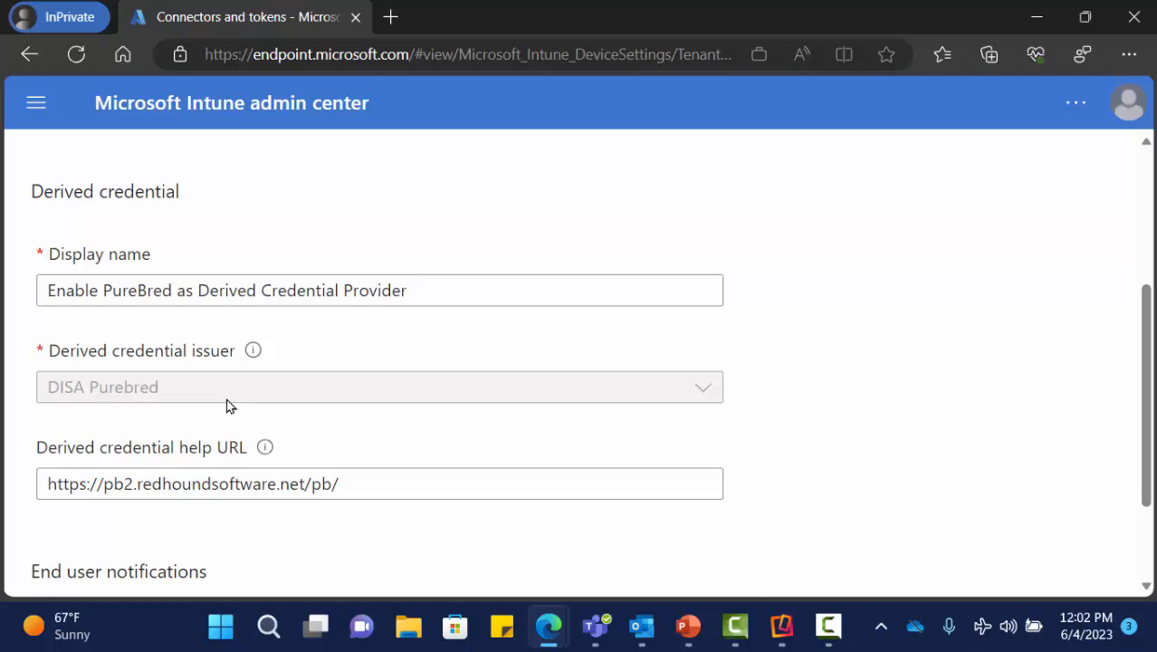
scroll(227, 404, up, 3)
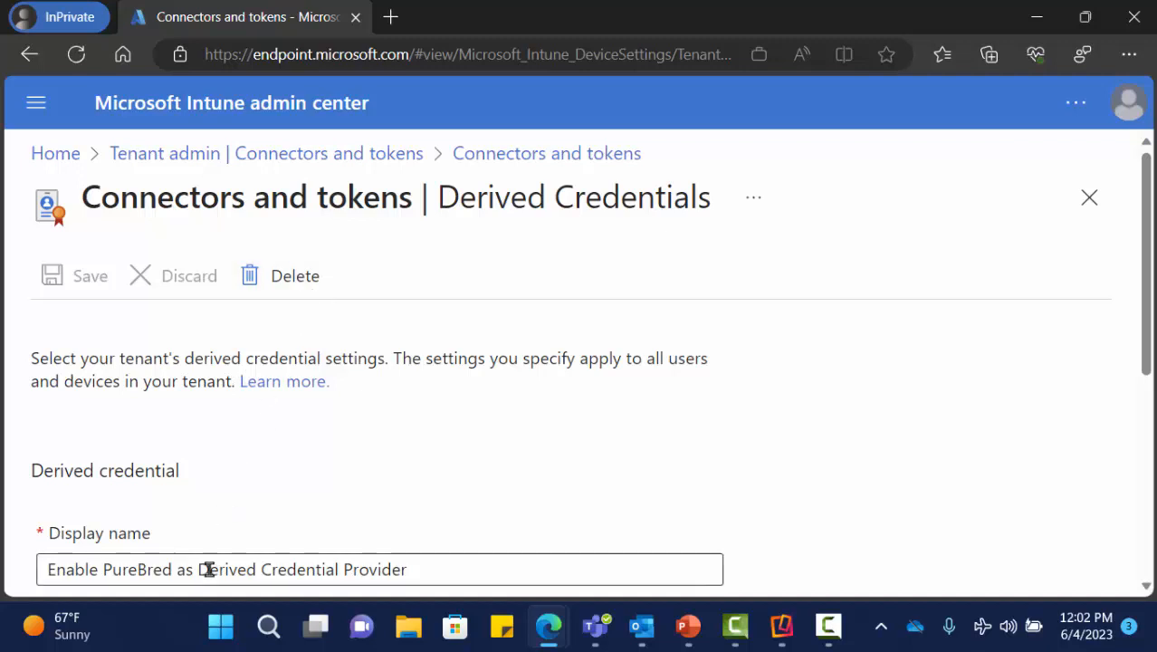
scroll(235, 479, down, 3)
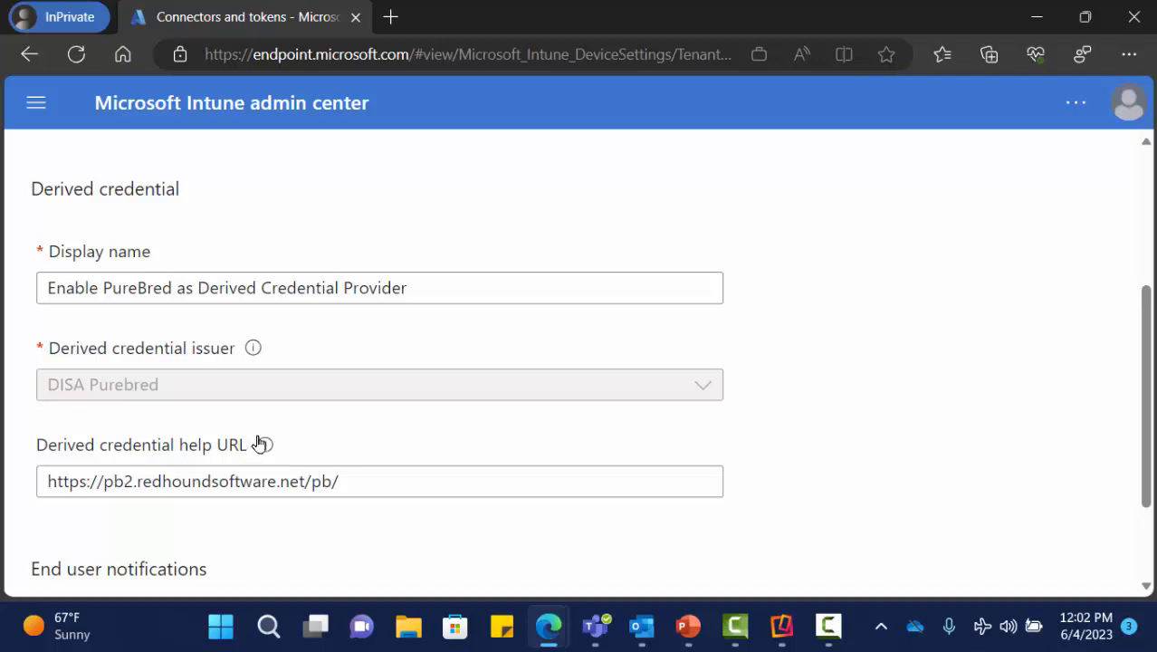
mouse_move(258, 444)
scroll(387, 347, down, 2)
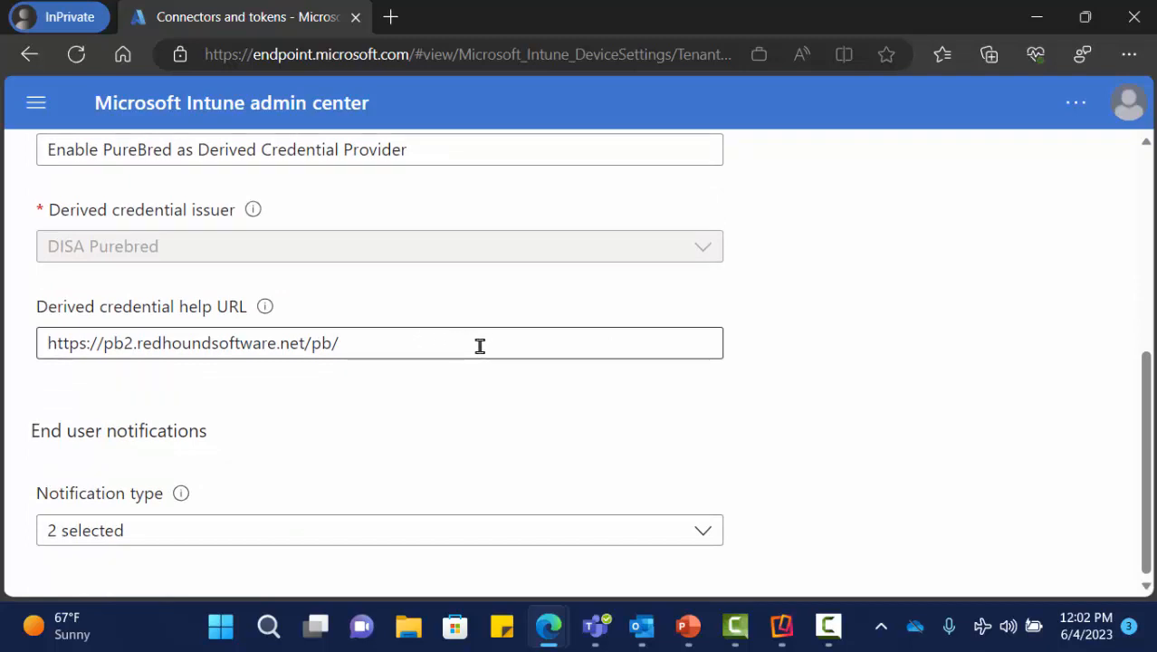
scroll(470, 352, up, 5)
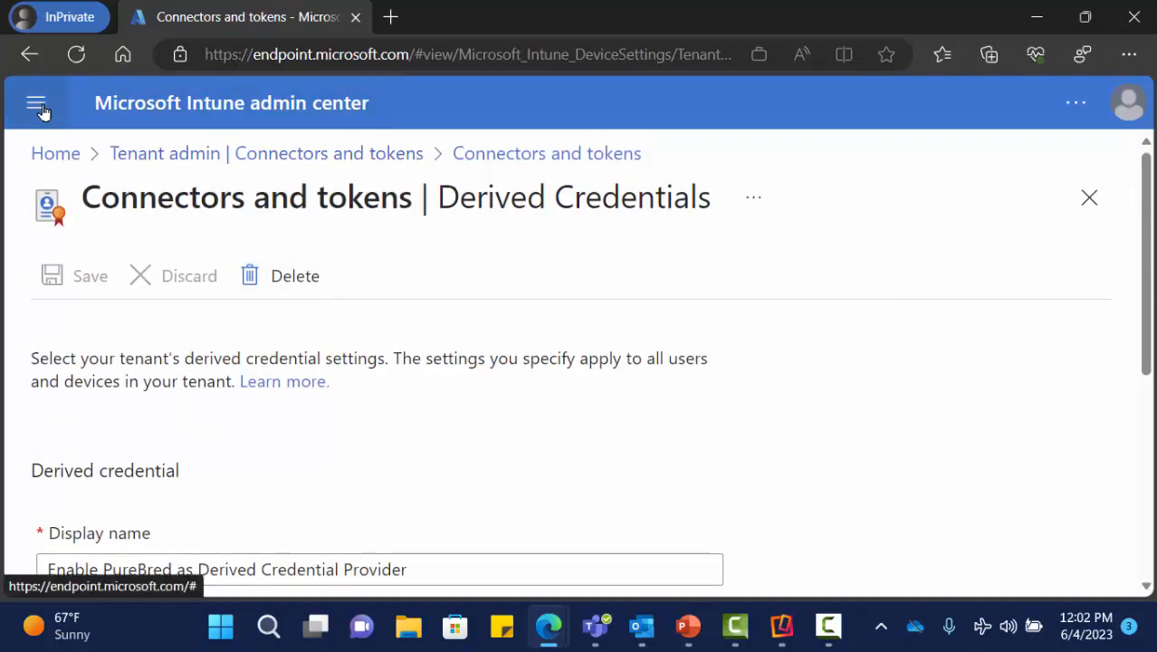
- Navigate Devices > iOS/iPadOS > Configuration profiles and scroll through the DEMO profile list
click(37, 108)
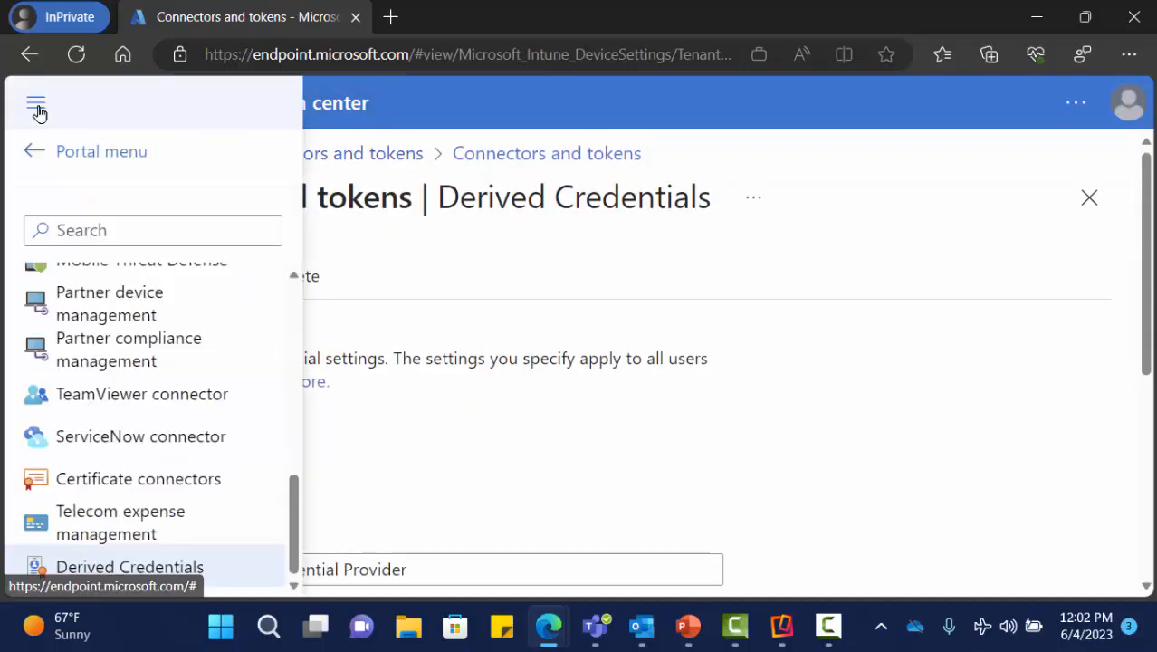
click(90, 154)
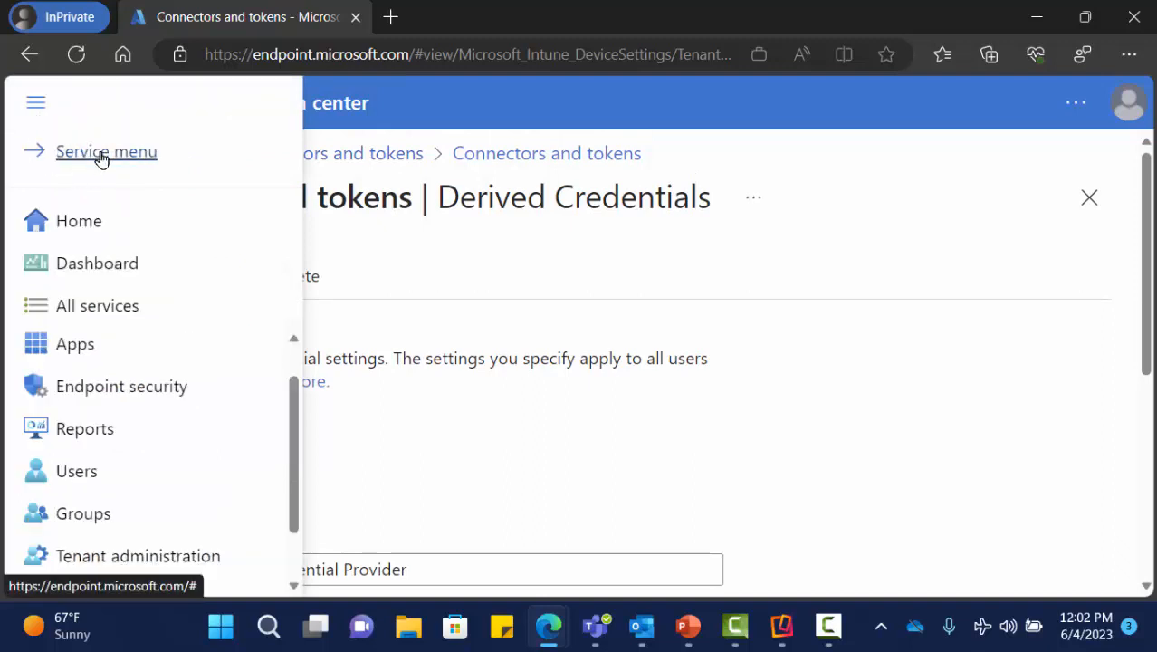
scroll(114, 342, up, 1)
click(114, 355)
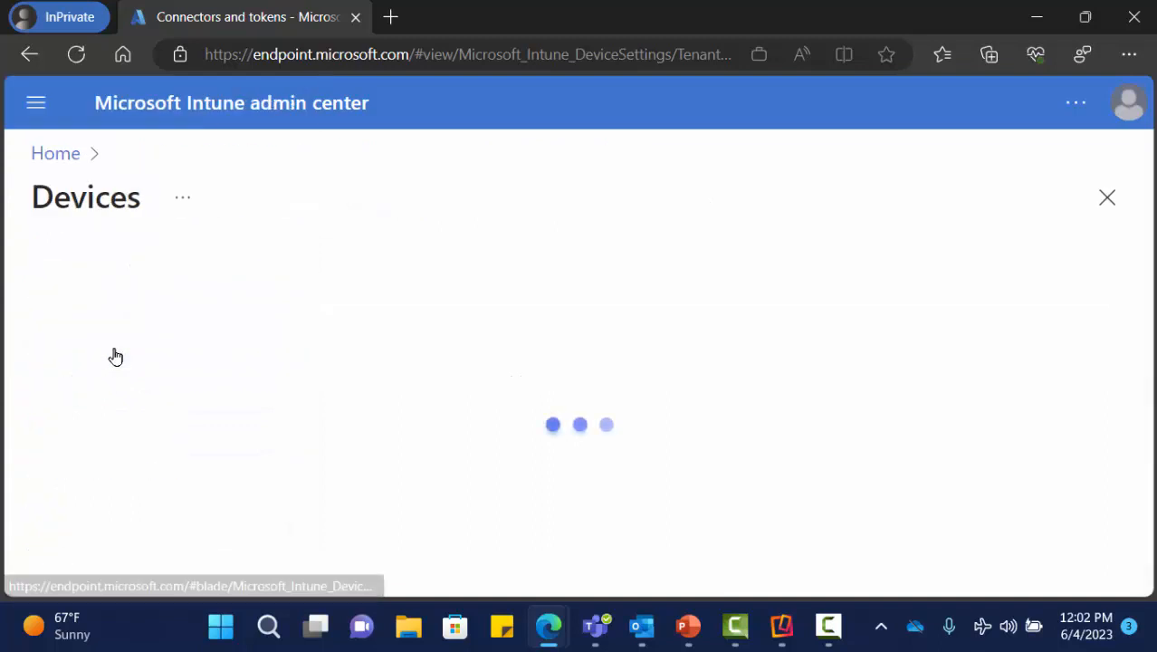
click(34, 106)
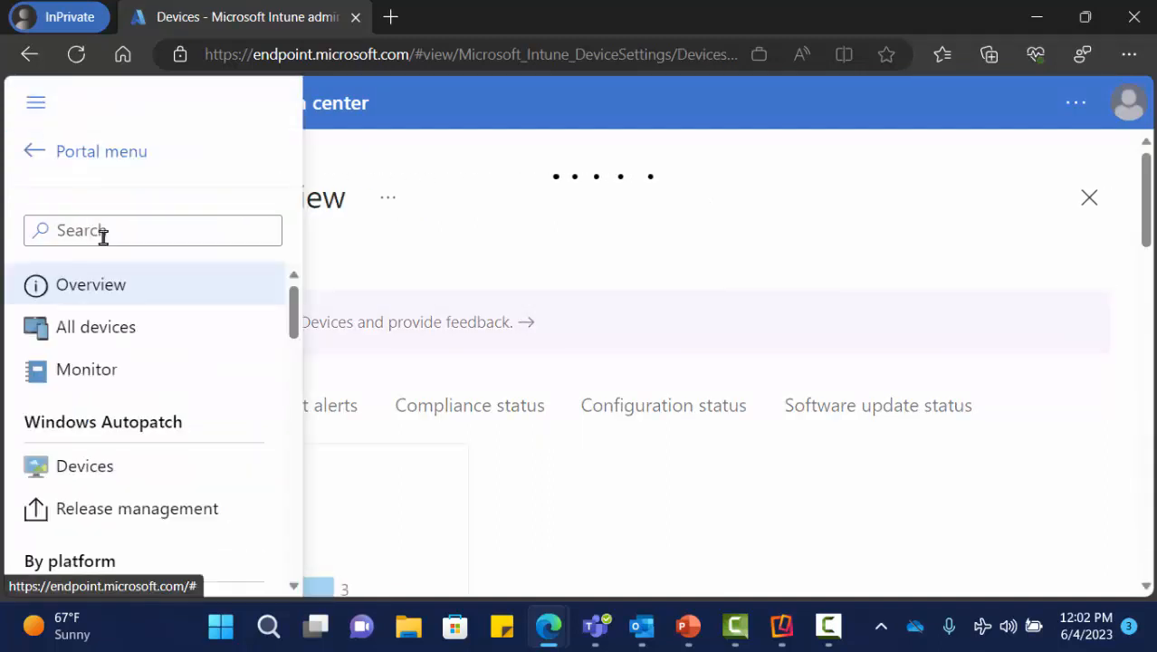
scroll(121, 296, down, 3)
click(151, 398)
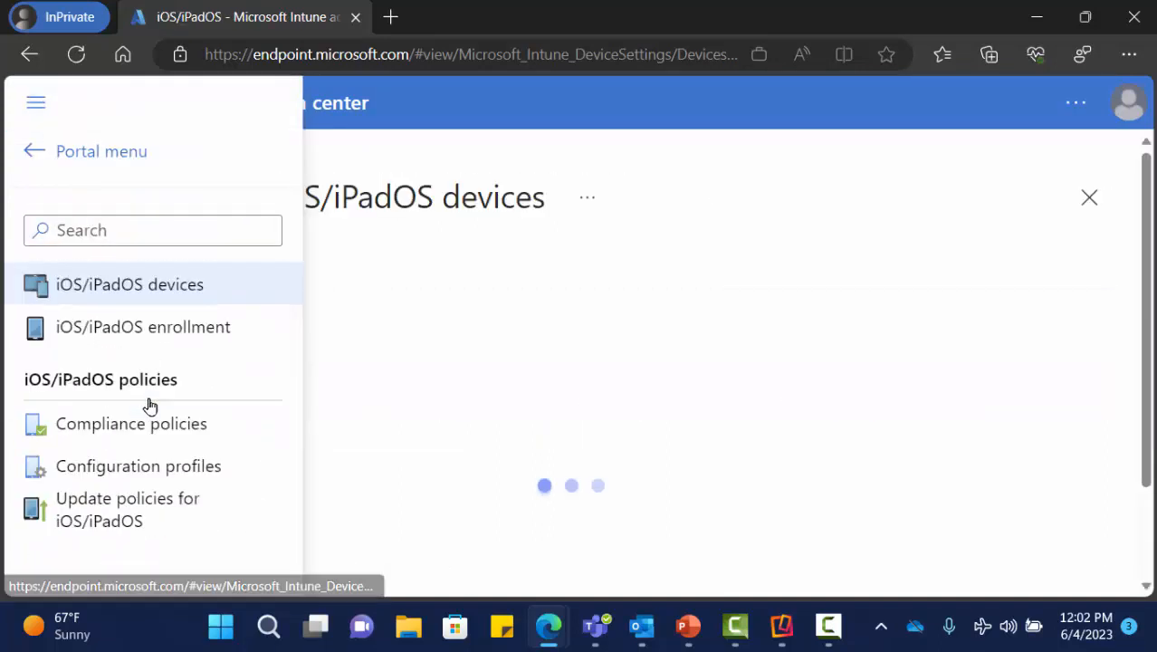
click(151, 478)
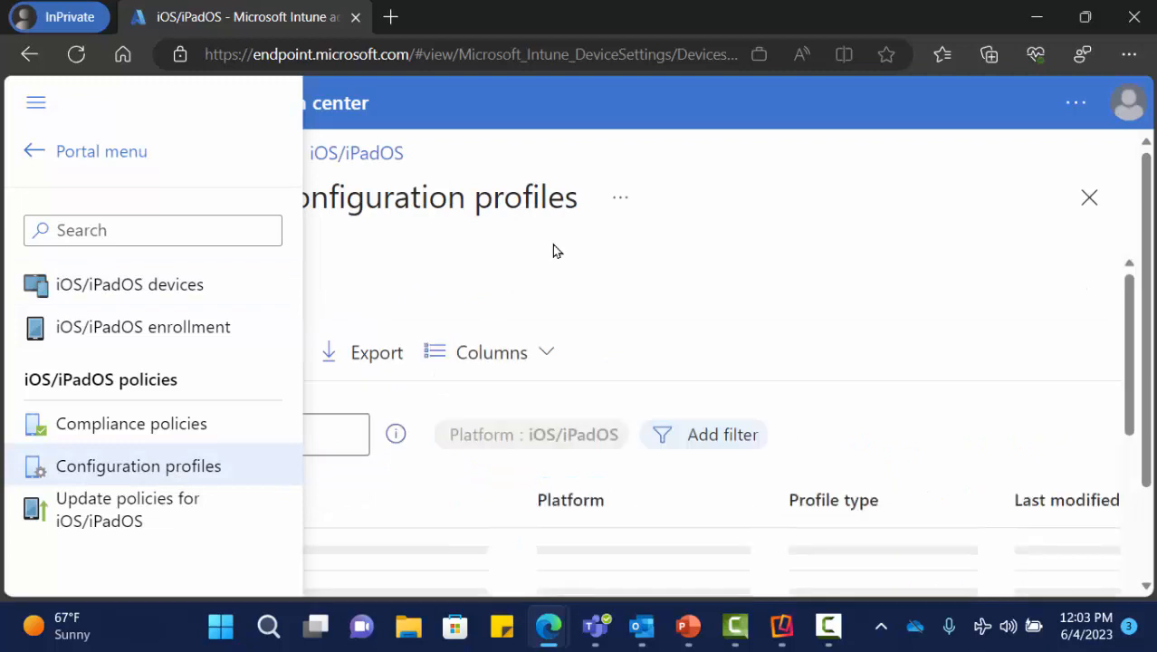
scroll(351, 343, down, 2)
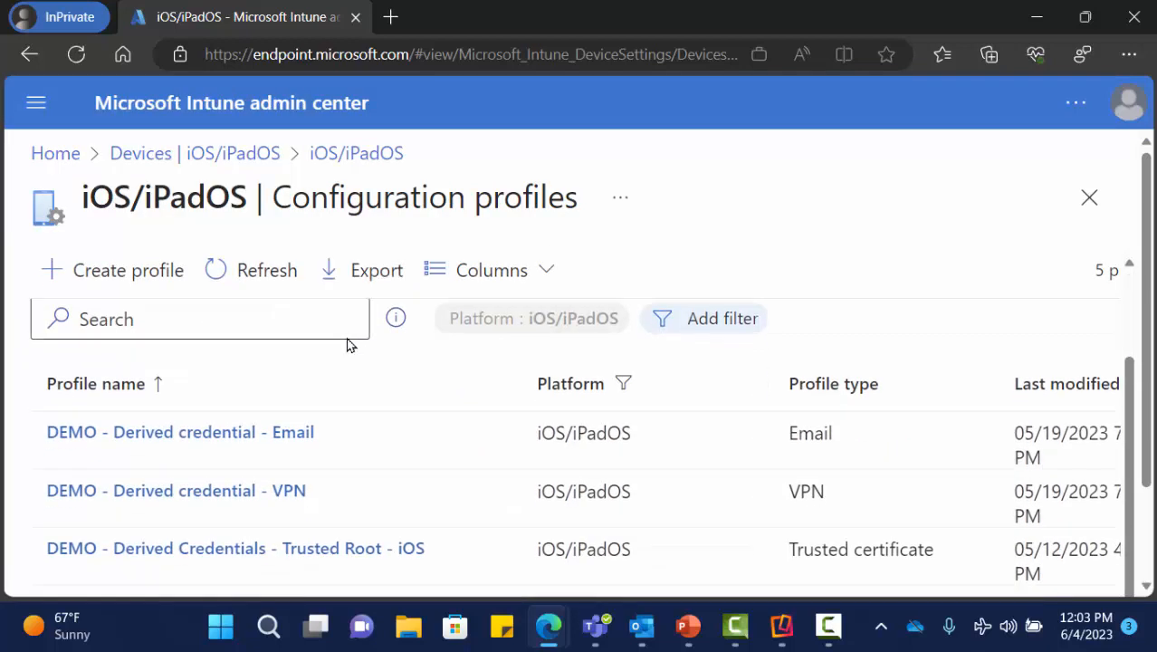
scroll(365, 503, down, 2)
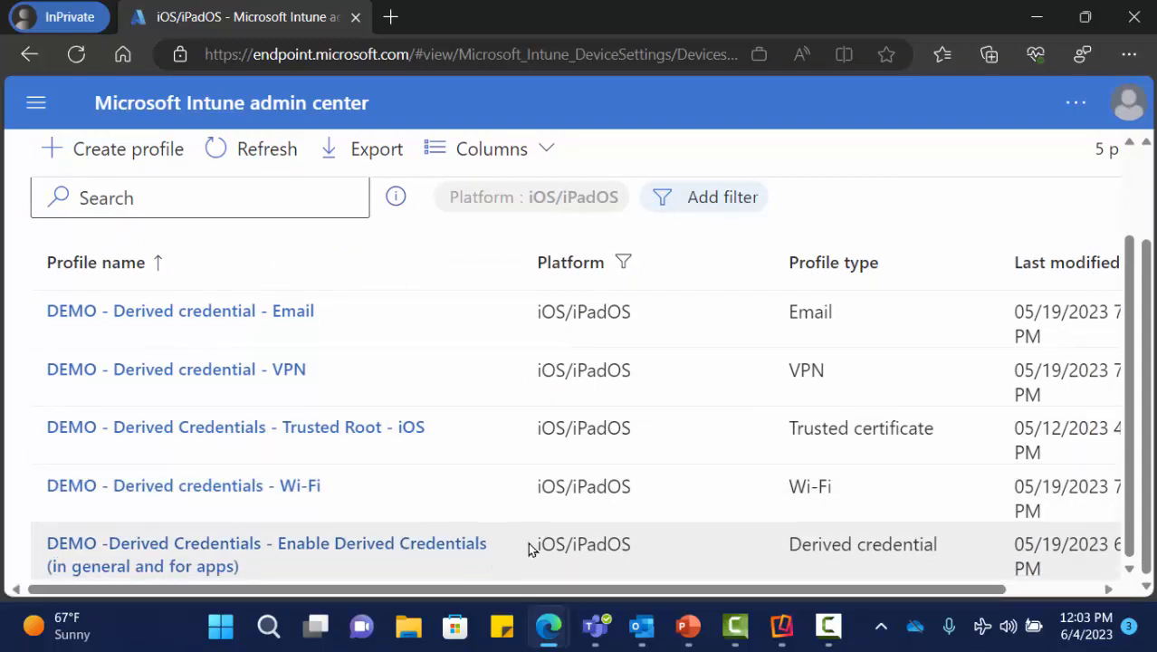
scroll(443, 507, up, 2)
- Start a new iOS/iPadOS profile from the Templates type using the Derived credential template
click(151, 252)
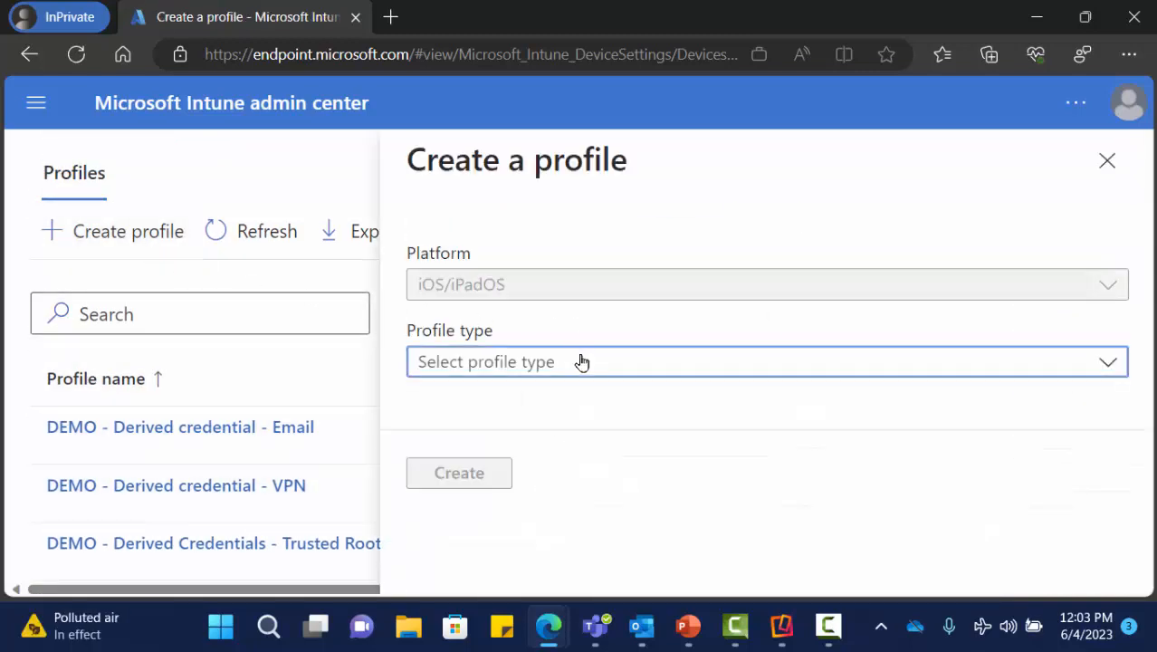
click(582, 362)
click(550, 440)
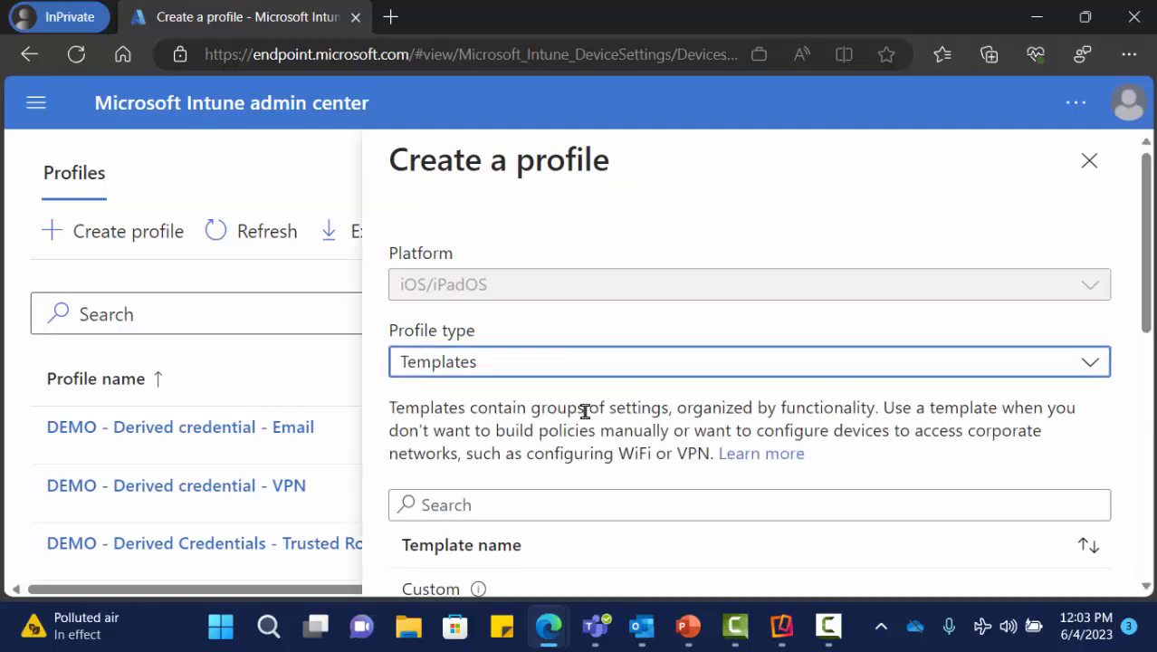
scroll(584, 411, down, 3)
drag(510, 352, 518, 355)
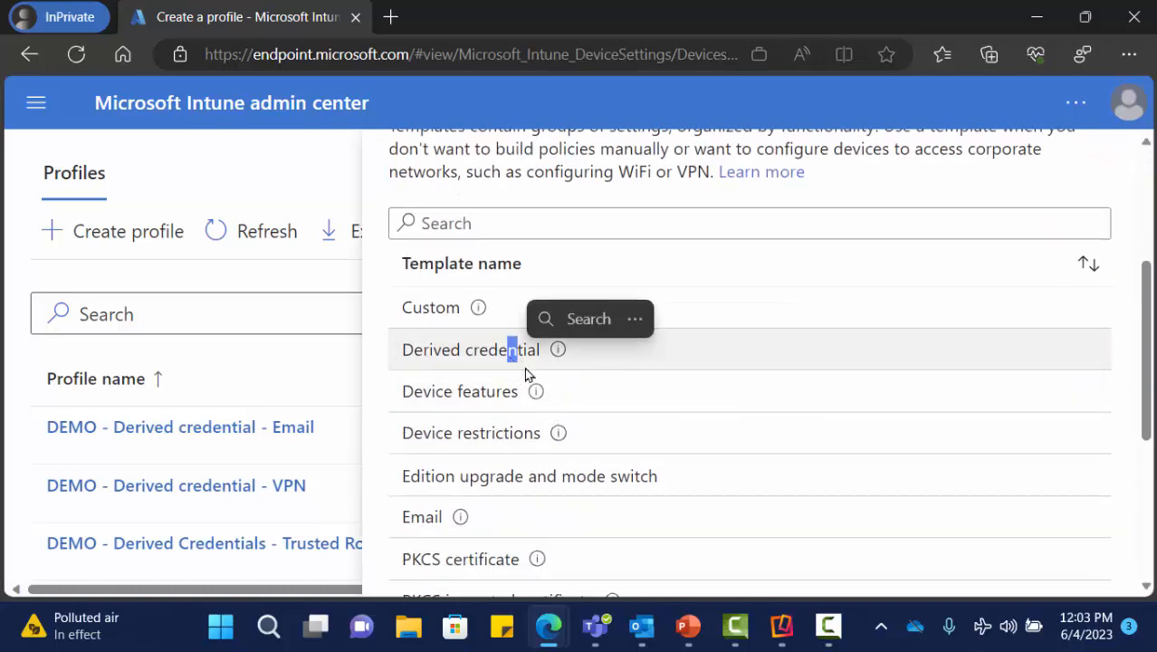
scroll(718, 452, down, 4)
scroll(712, 446, up, 5)
click(591, 436)
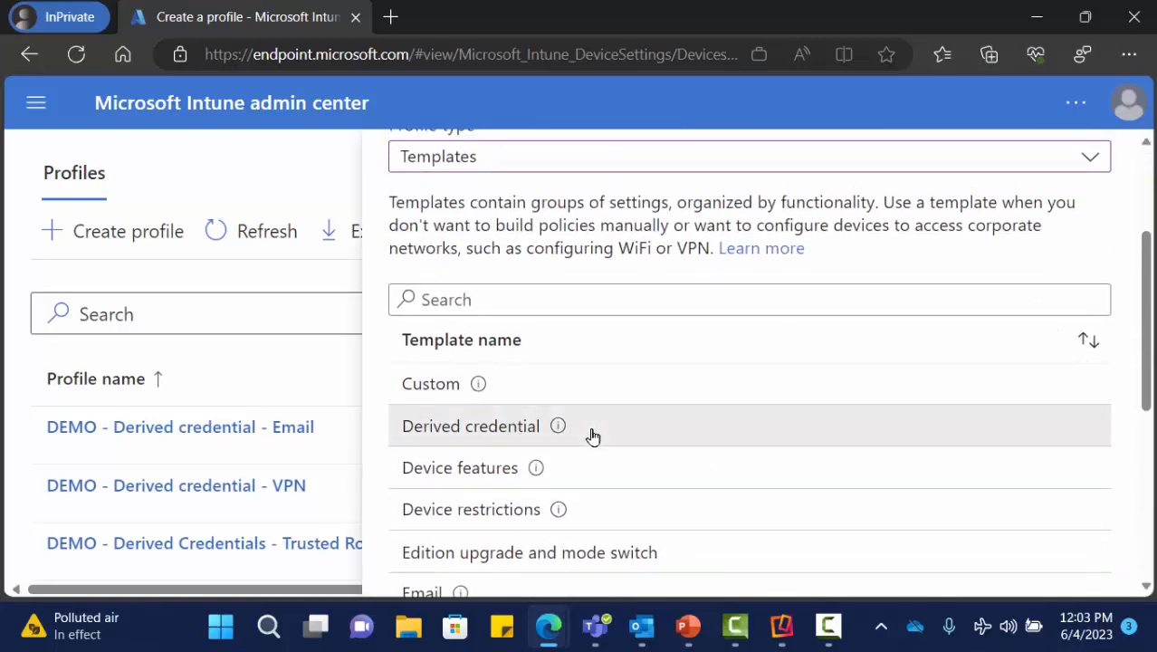
scroll(591, 436, down, 5)
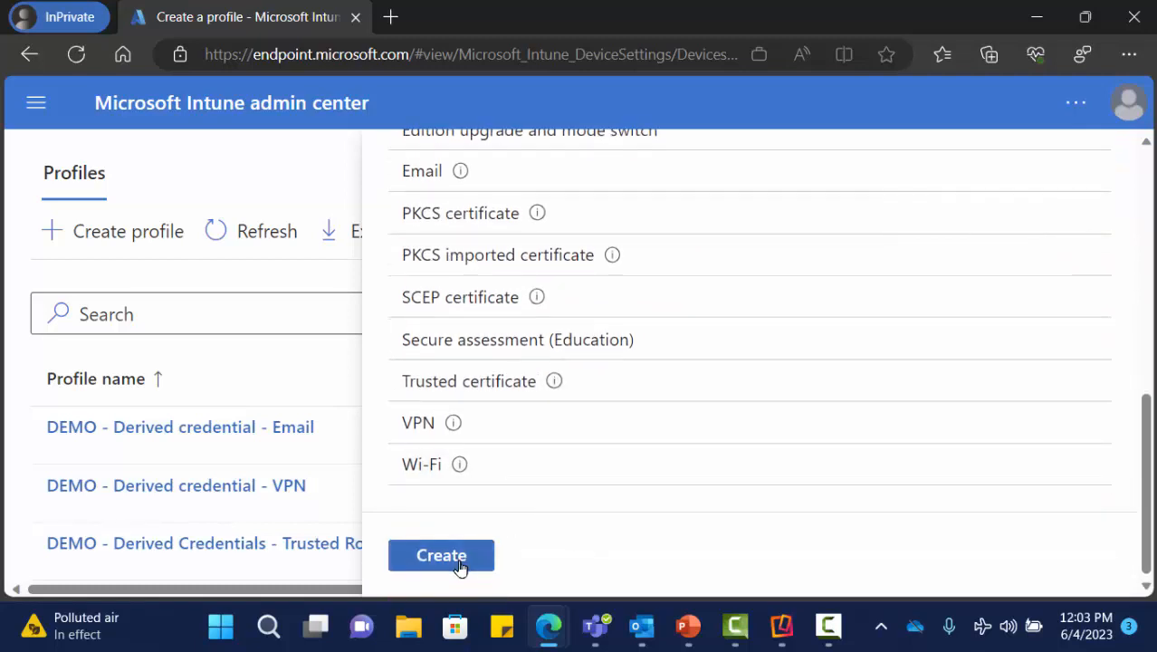
click(453, 556)
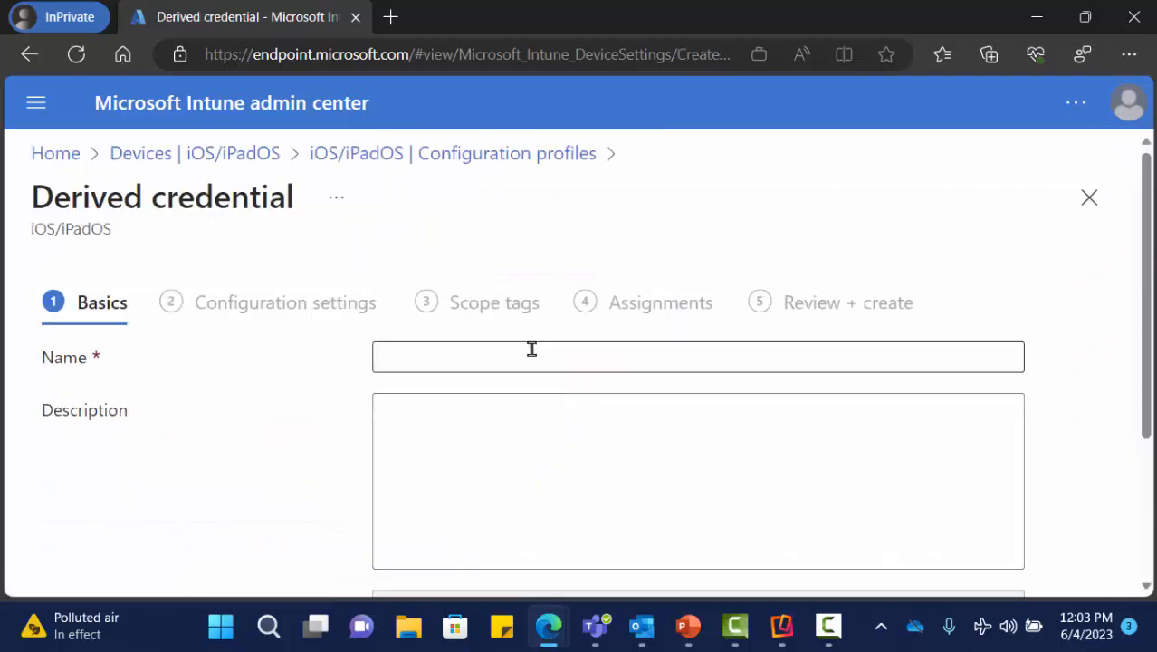
- Name the profile 'asdfasdfa', reach Configuration settings, then leave via the Devices | iOS/iPadOS breadcrumb
click(531, 349)
text(asdfasdfa)
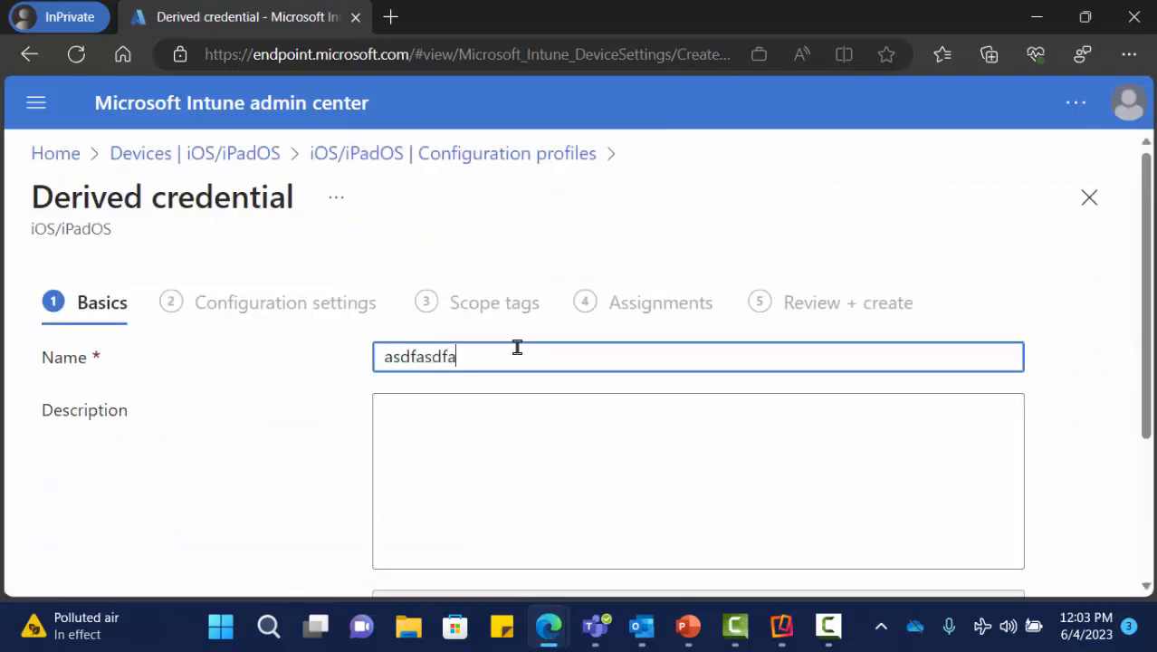
scroll(517, 348, down, 3)
click(250, 558)
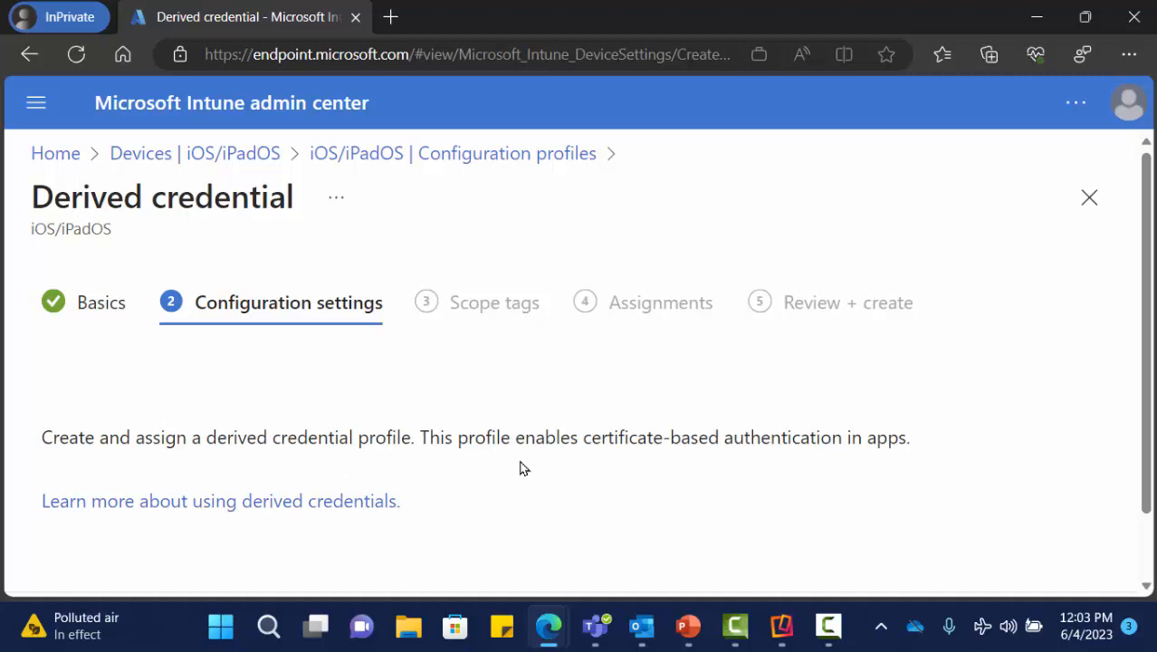
scroll(521, 467, down, 2)
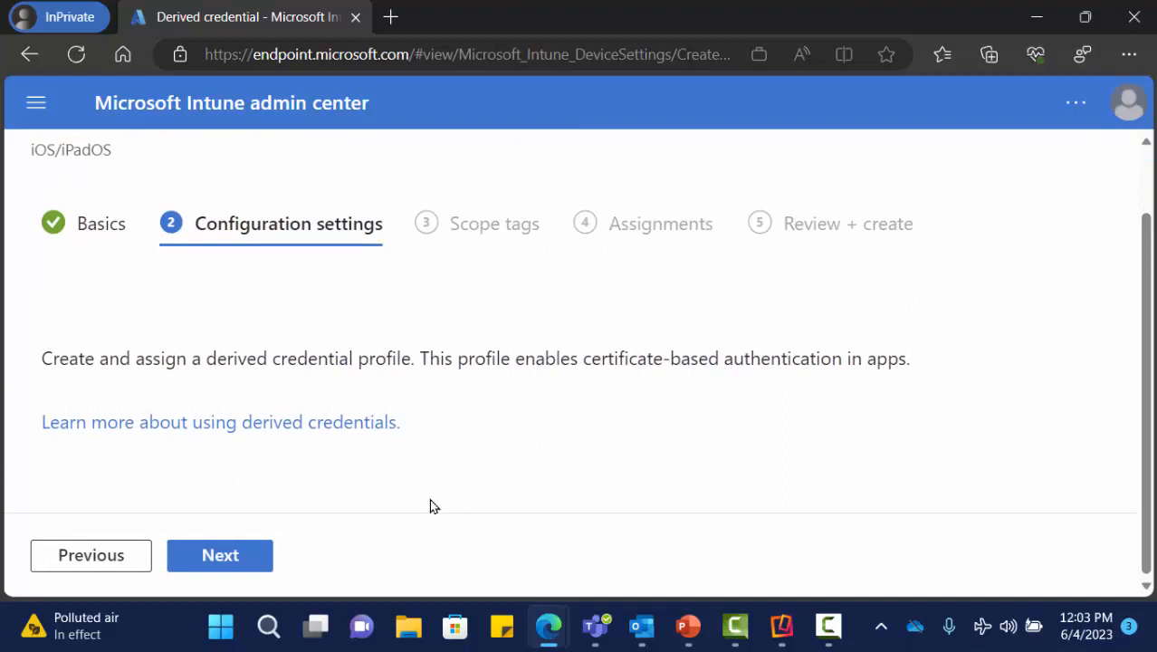
scroll(577, 380, up, 2)
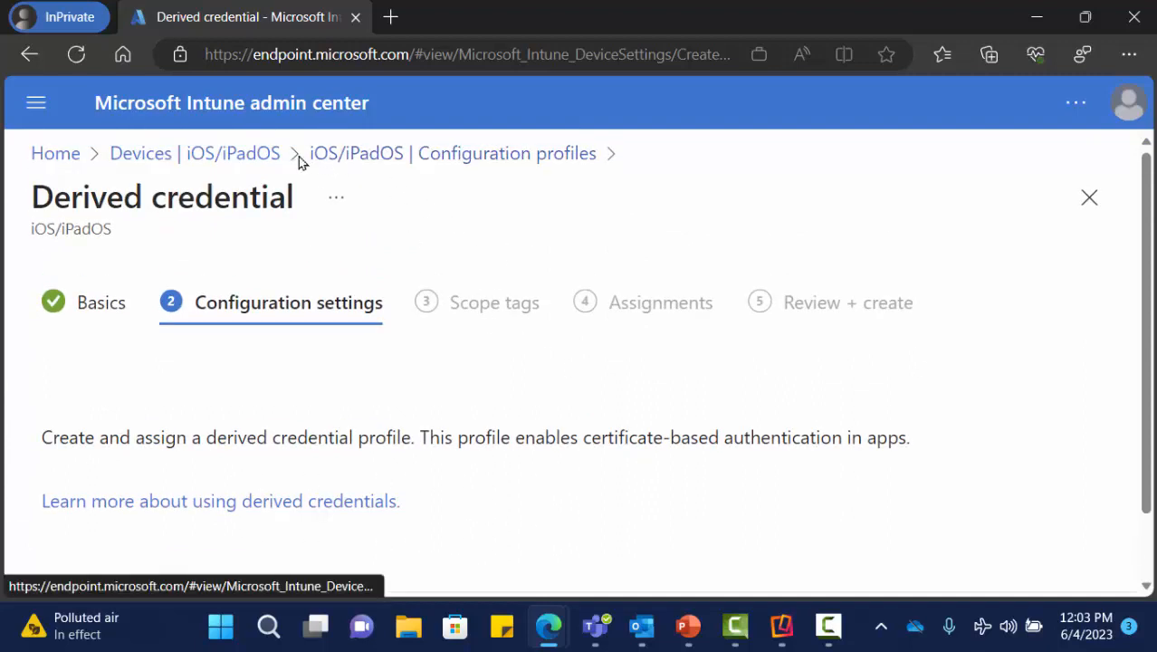
click(240, 161)
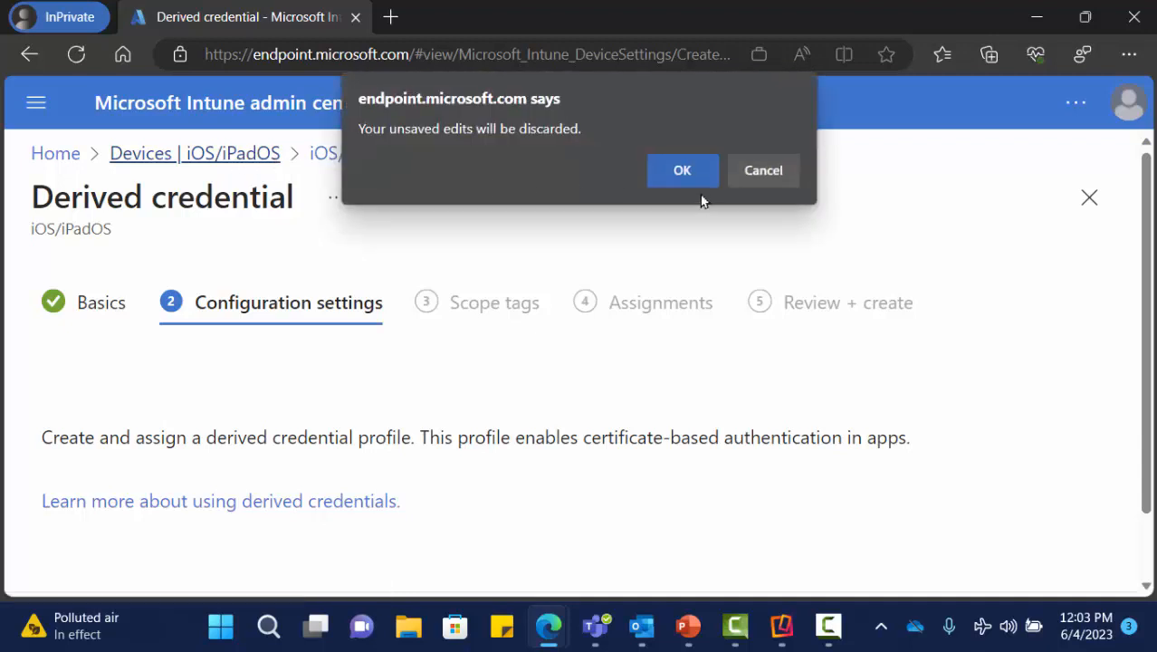
- Confirm OK on the discard warning, then go through the Portal menu to Apps
click(682, 175)
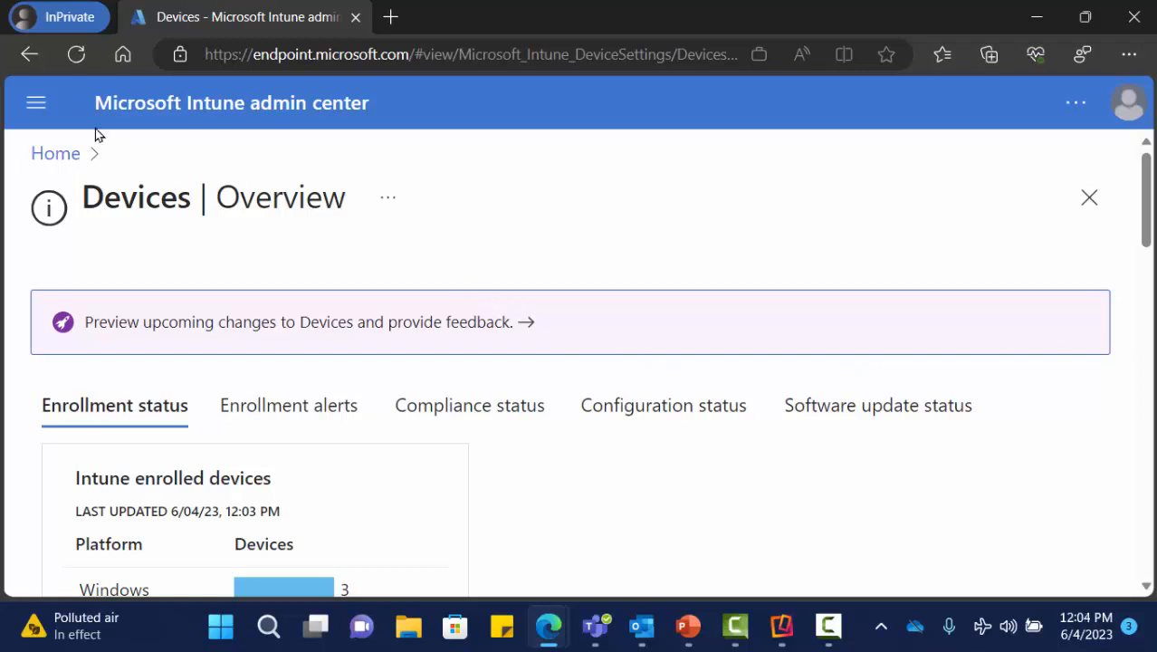
click(36, 102)
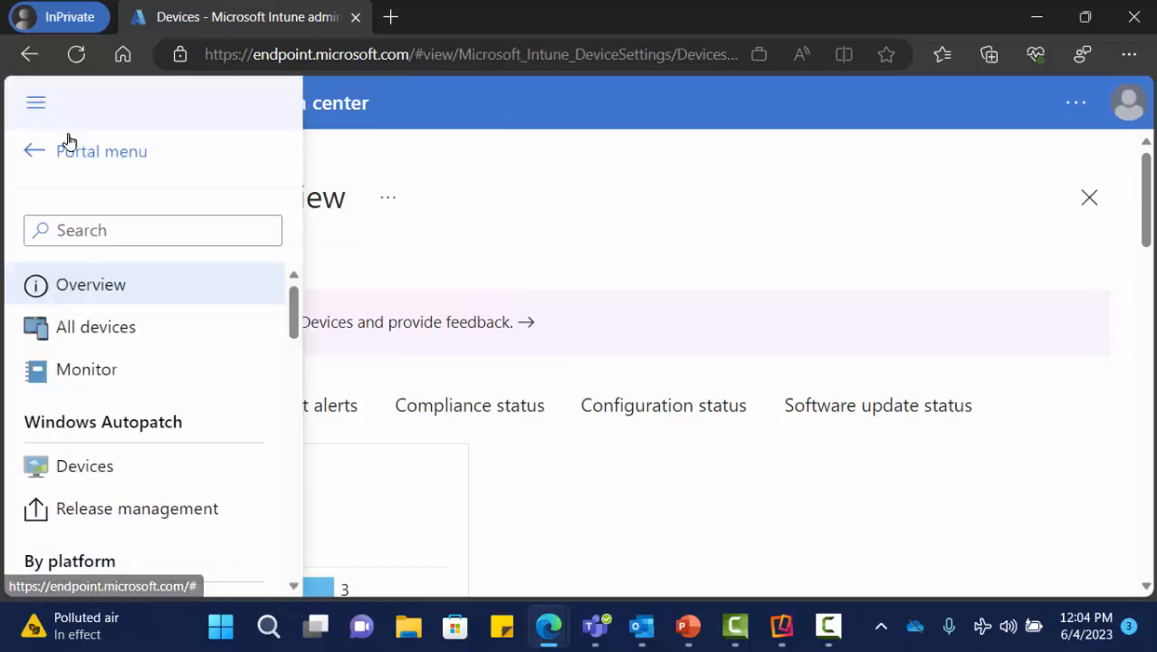
scroll(172, 448, down, 1)
scroll(165, 452, up, 1)
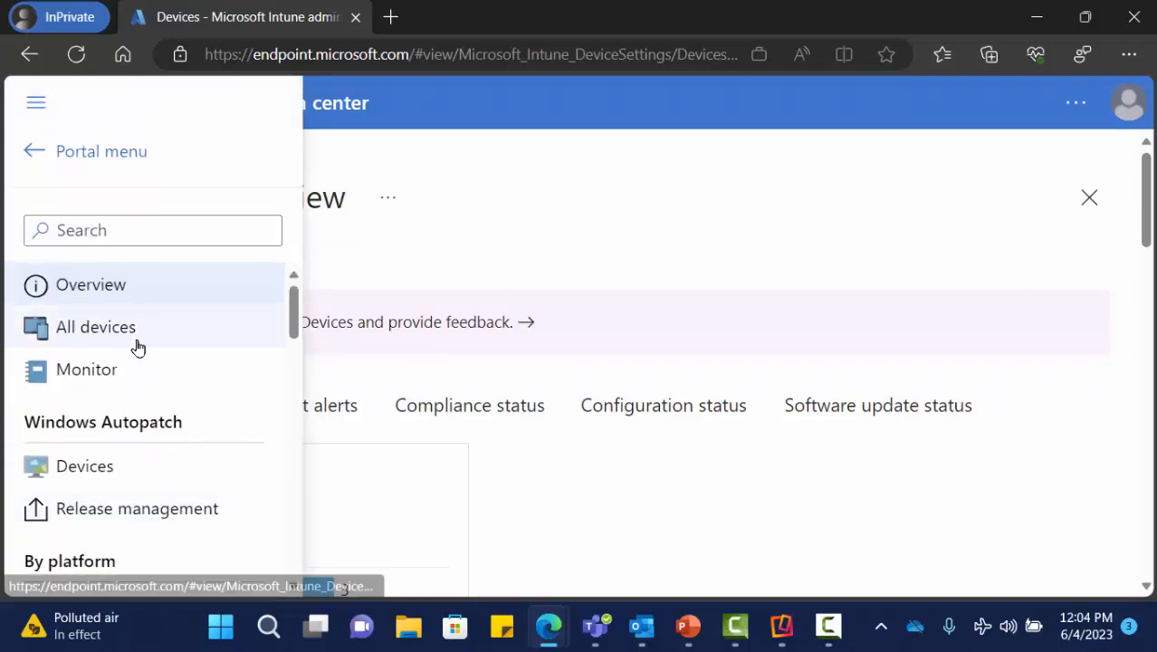
click(102, 153)
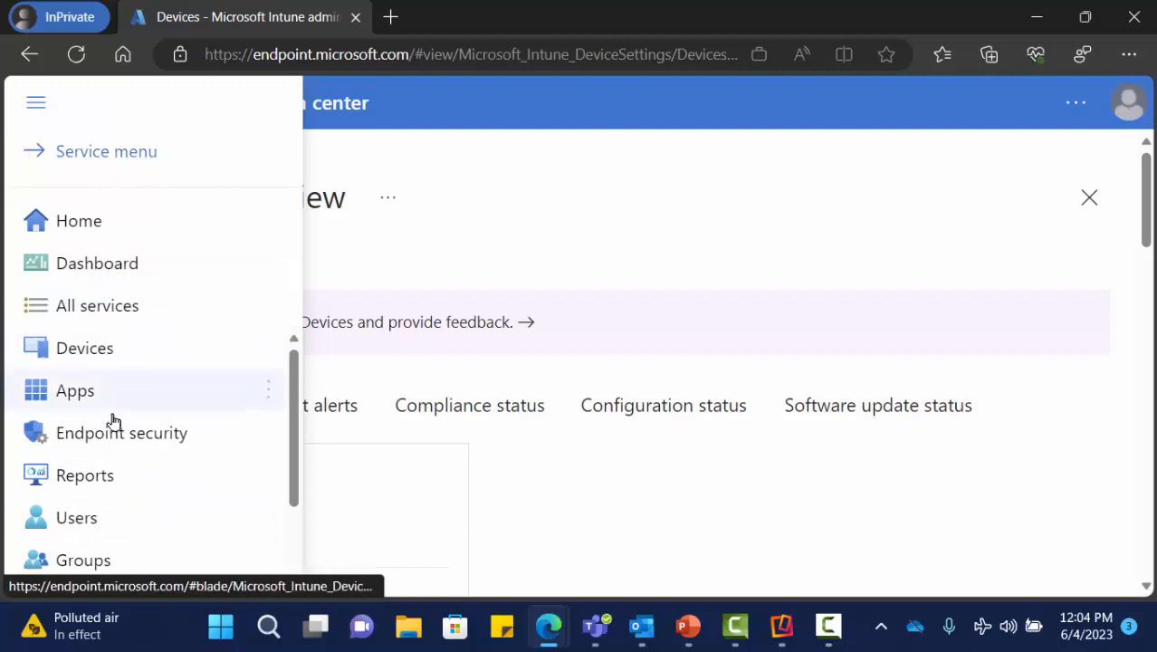
click(75, 395)
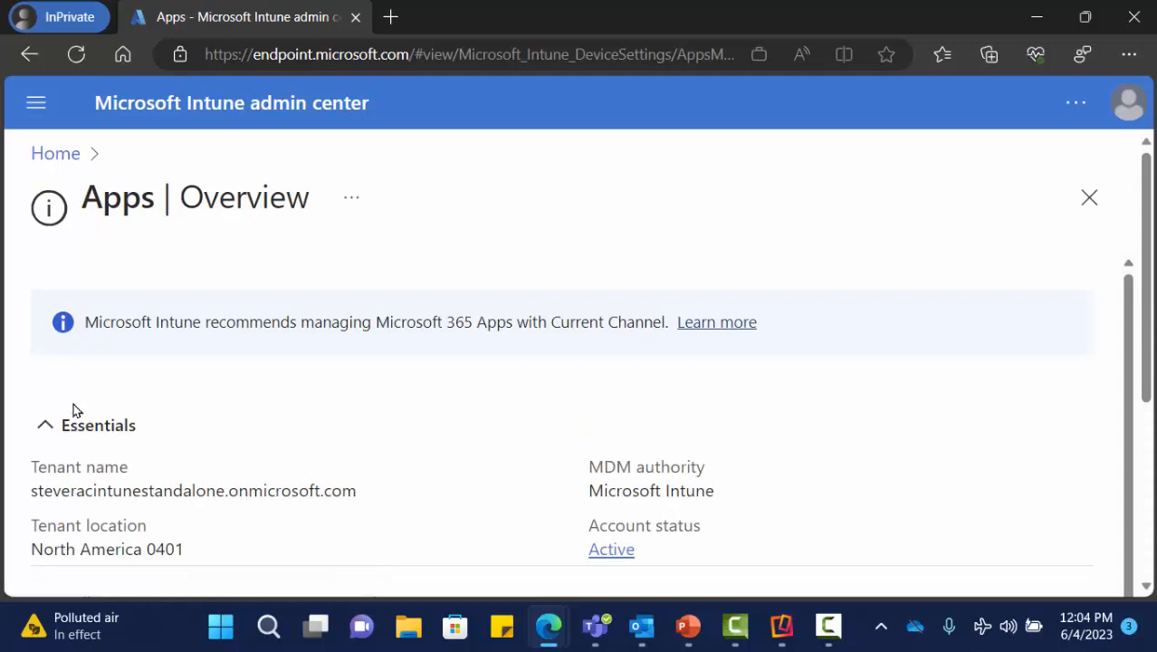
- Open iOS/iPadOS apps under By platform to find Purebred Registration 2.2 (5) listed
click(36, 104)
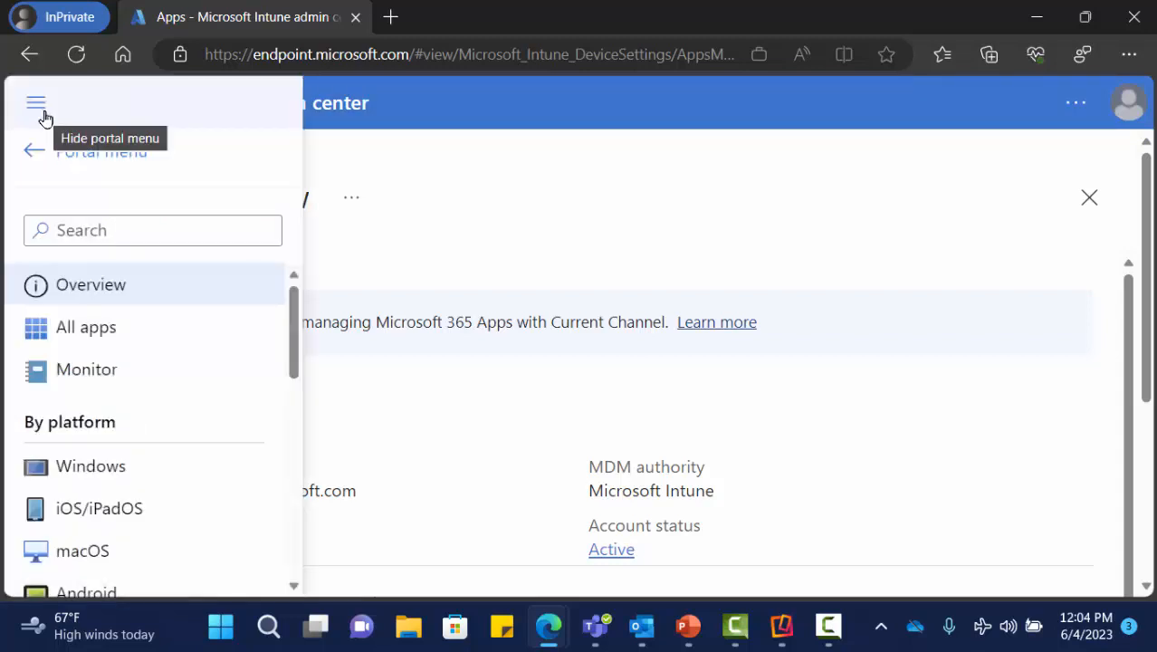
click(127, 516)
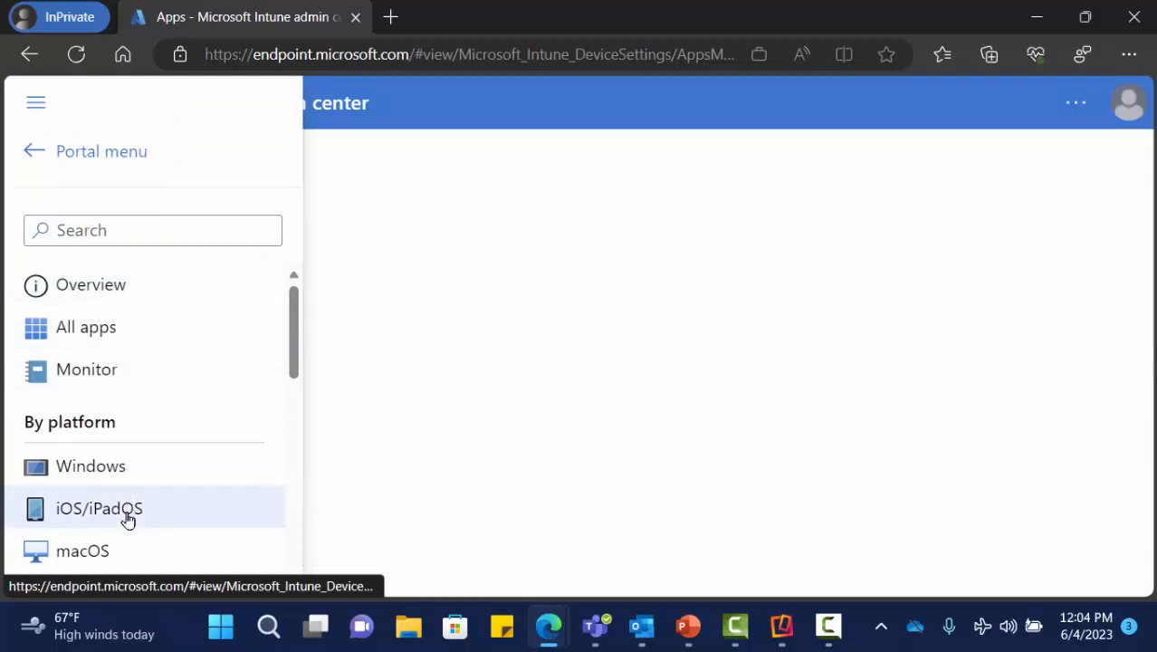
click(797, 258)
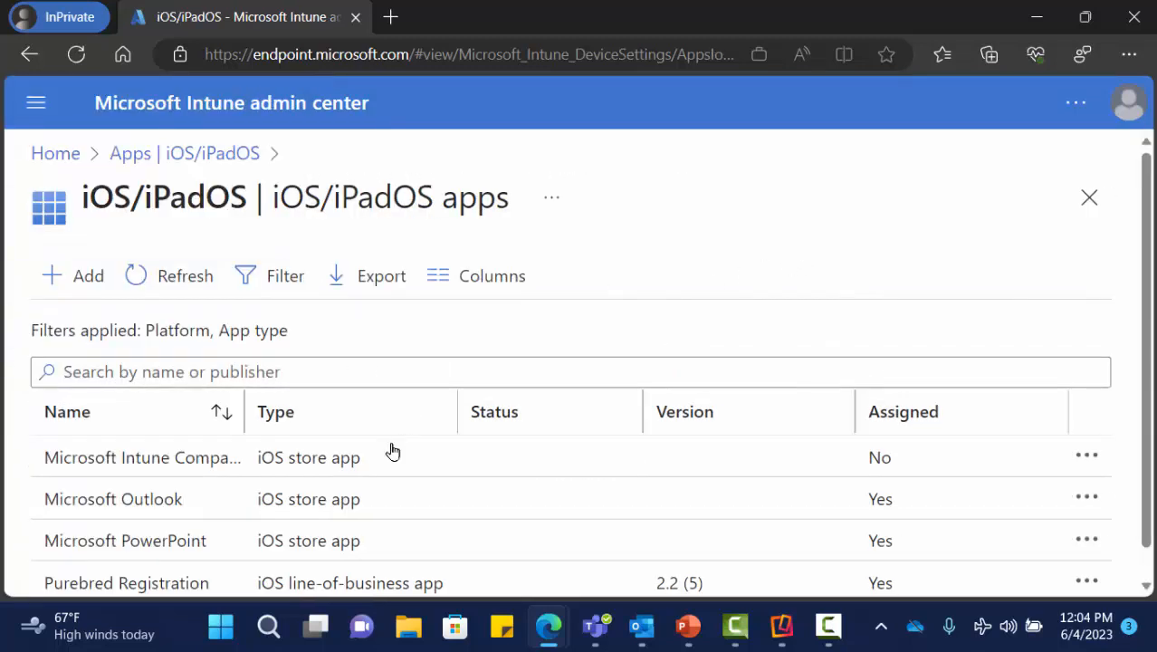
scroll(389, 453, down, 1)
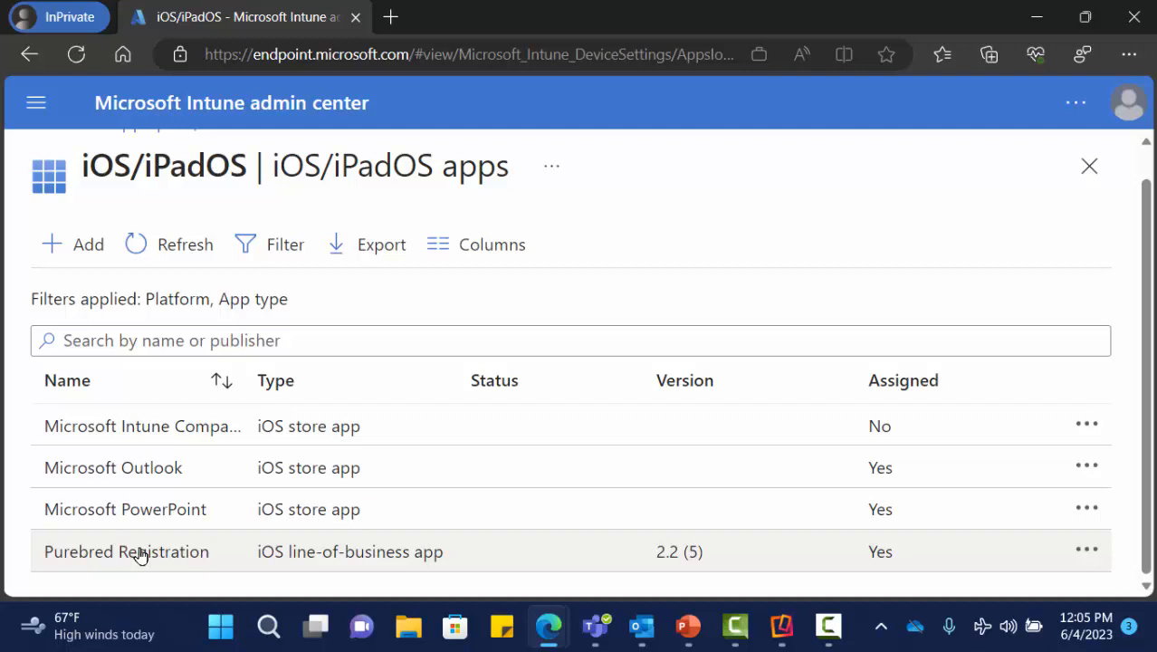
- Return via Devices > iOS/iPadOS > Configuration profiles and scroll to the five DEMO profiles
click(30, 110)
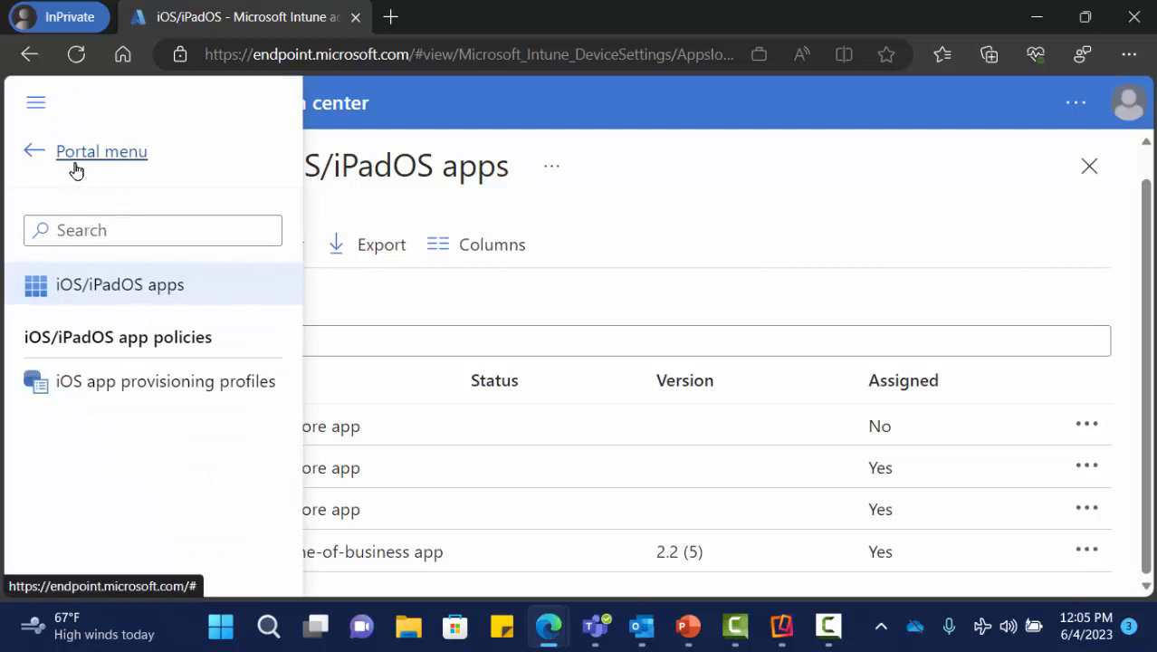
click(91, 153)
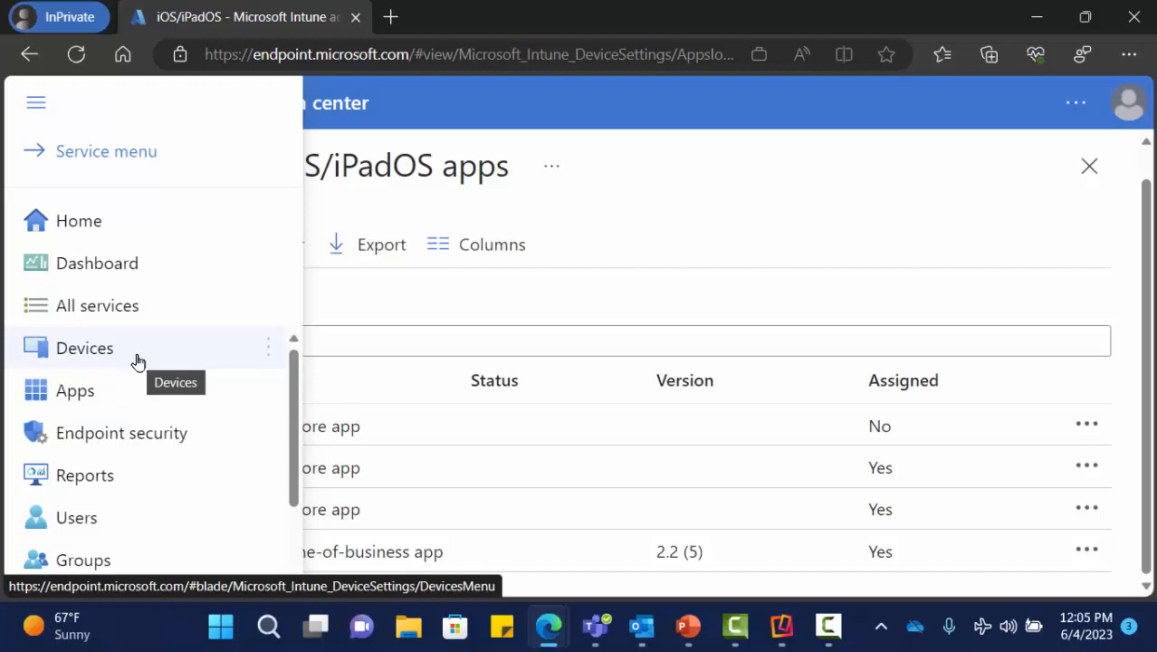
click(138, 362)
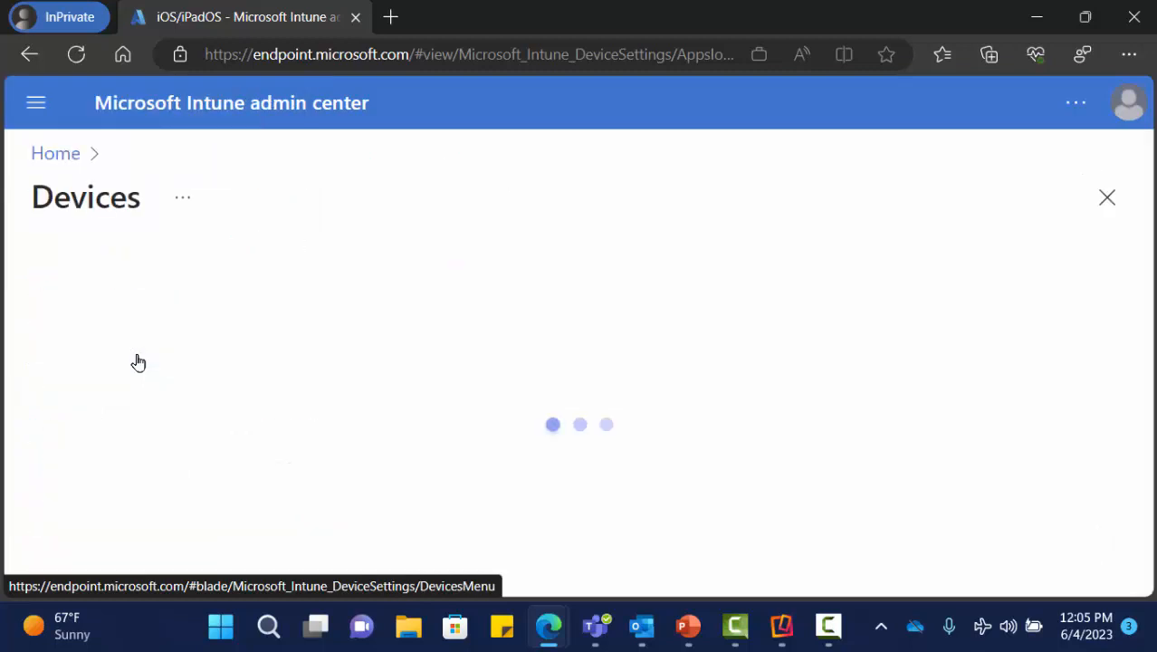
click(37, 110)
scroll(191, 507, down, 3)
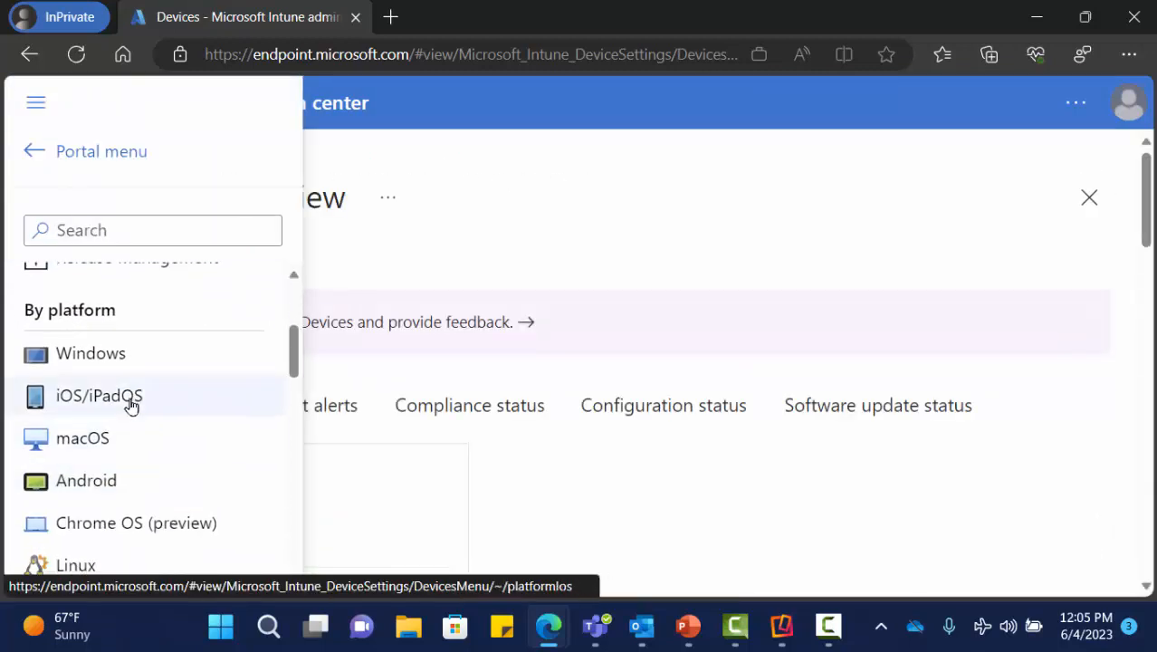
click(132, 403)
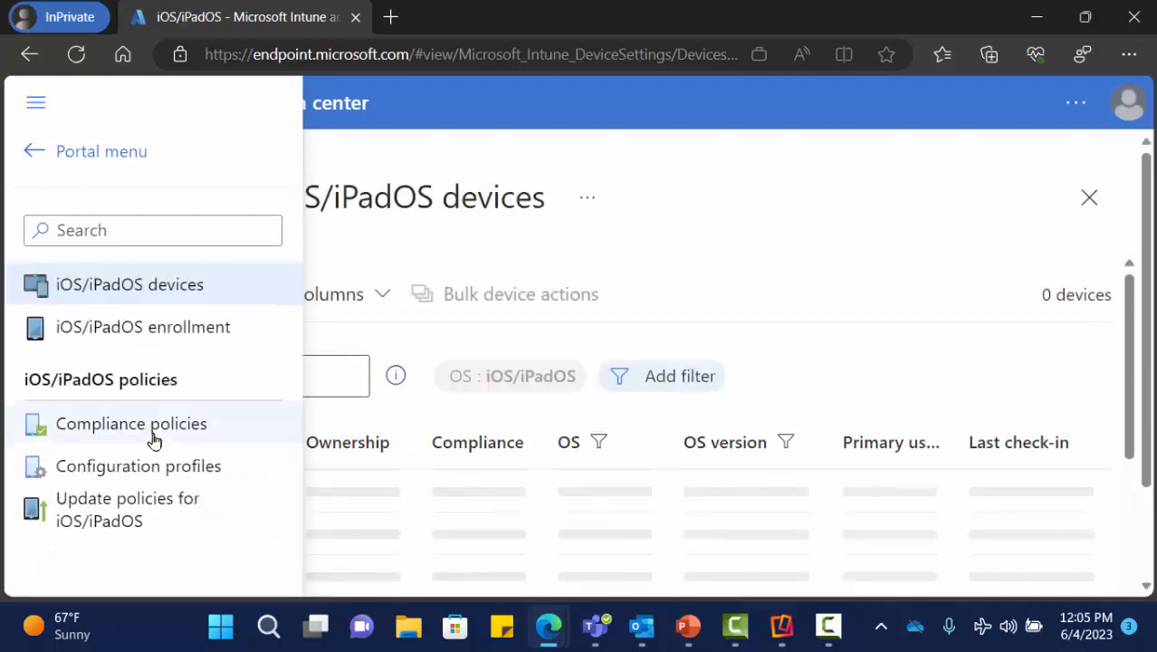
click(159, 469)
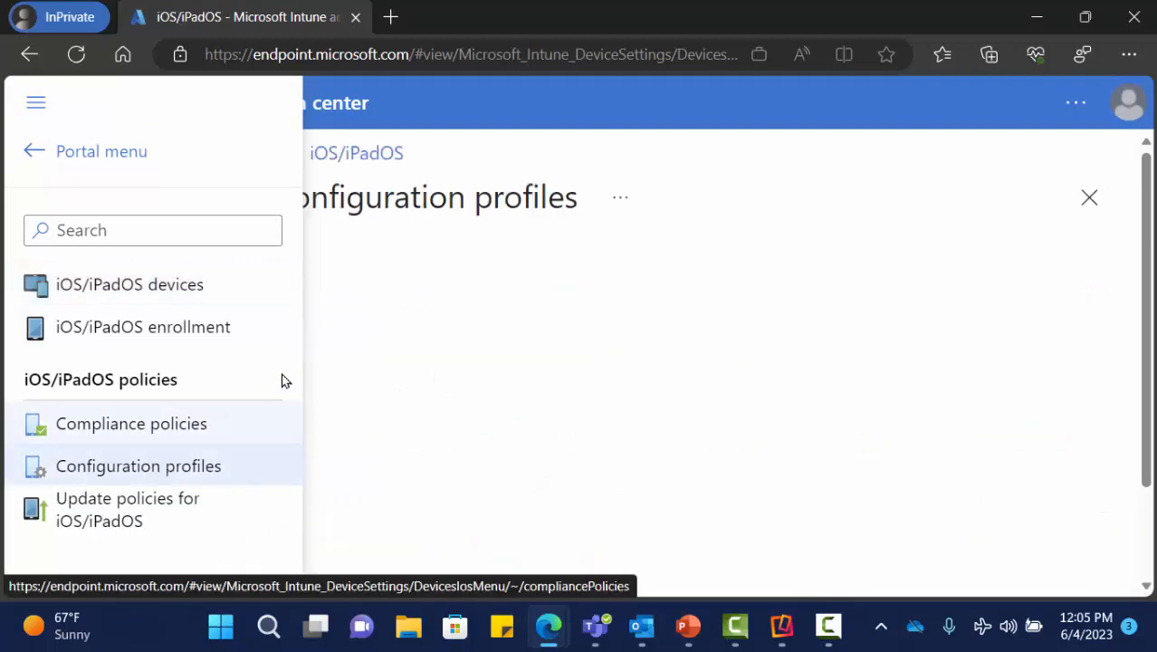
click(596, 267)
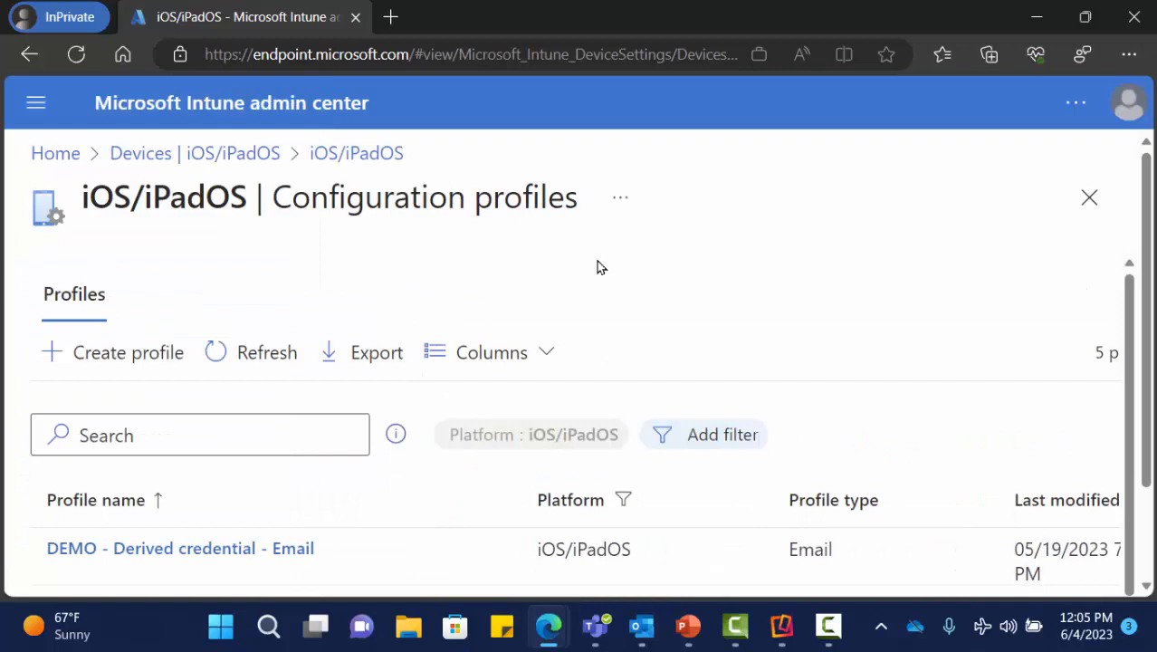
scroll(597, 267, down, 5)
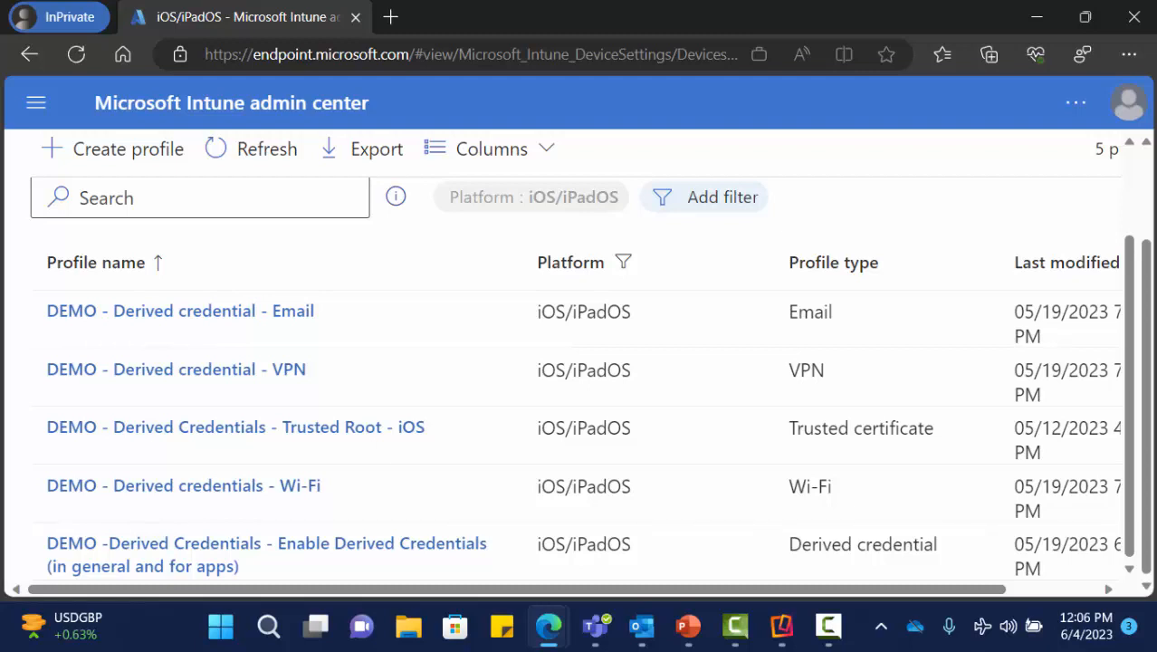
- Launch certmgr.msc from Windows search and list the Personal store's 17 certificates
click(268, 625)
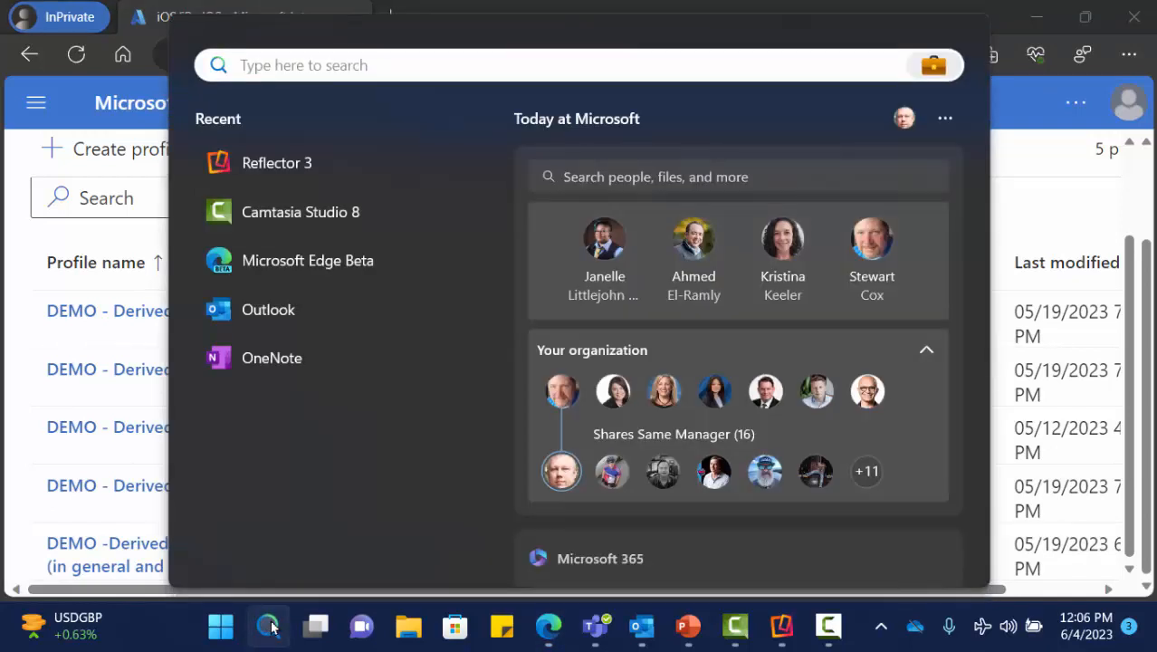
text(c)
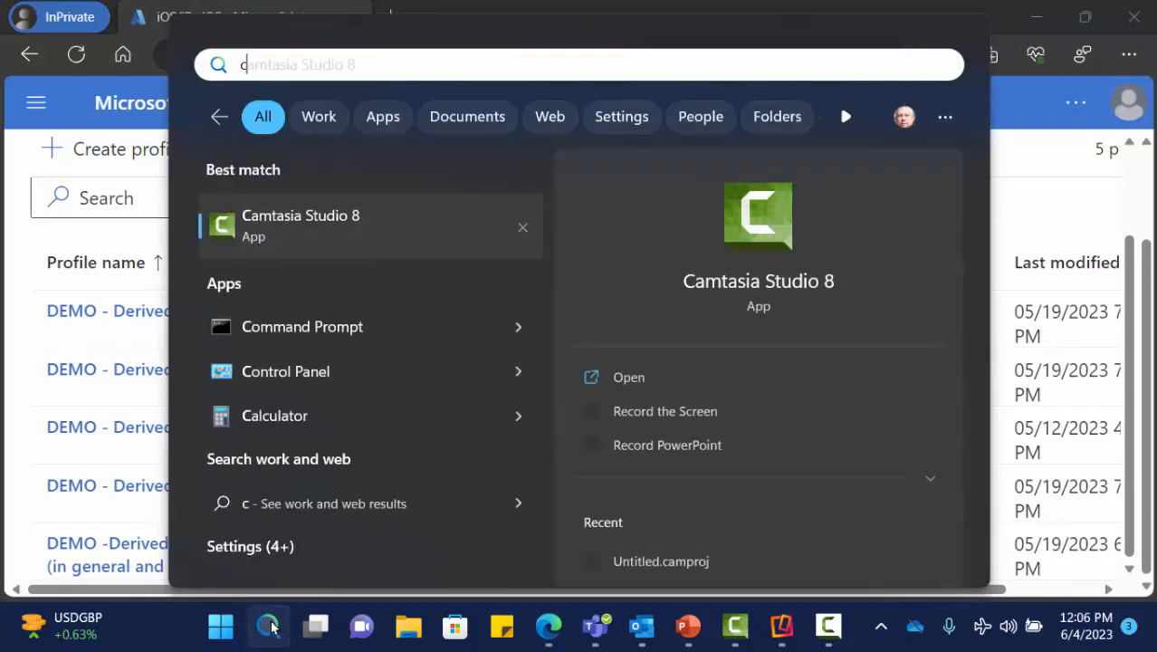
text(ertmgr.msc)
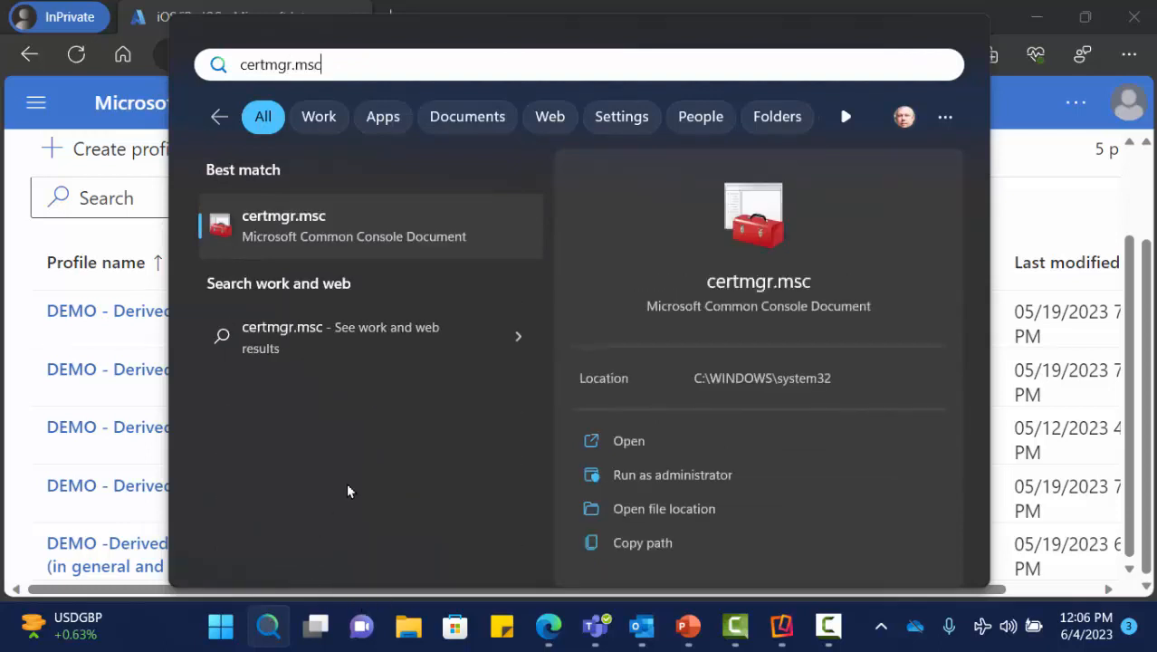
click(306, 229)
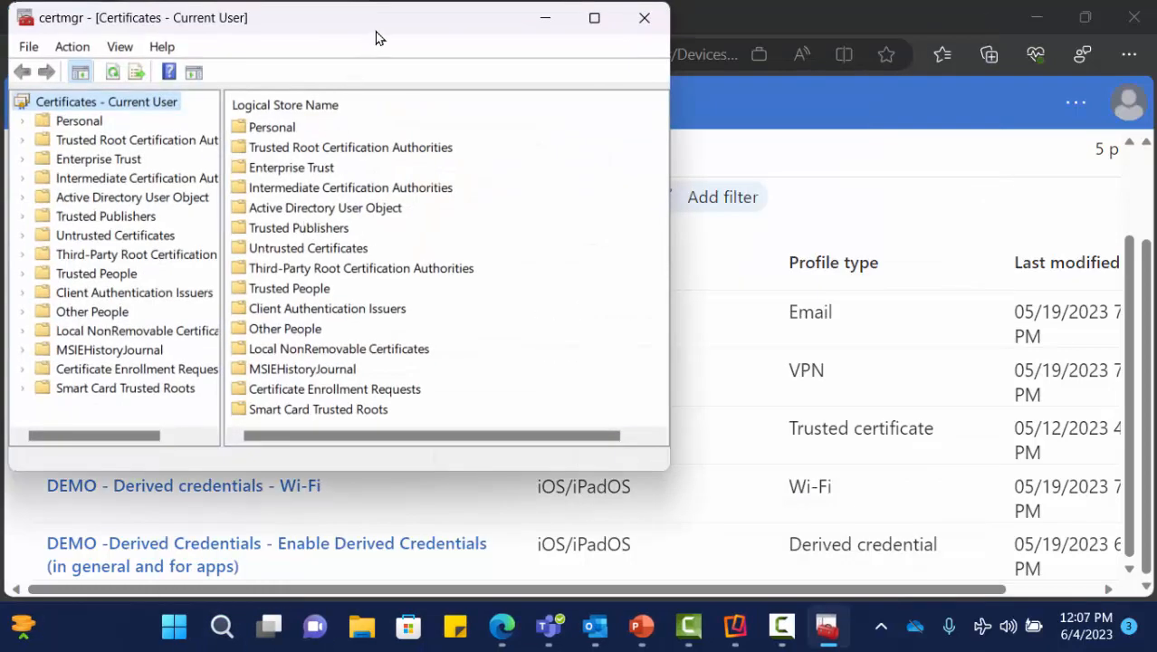
drag(379, 26, 555, 62)
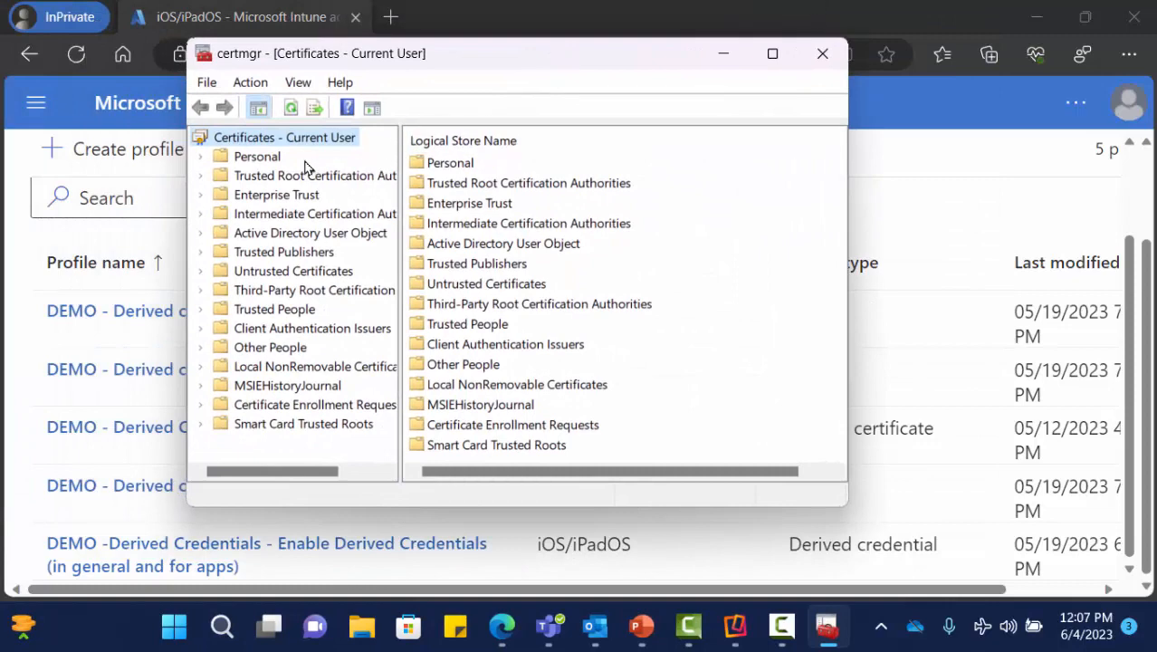
click(200, 156)
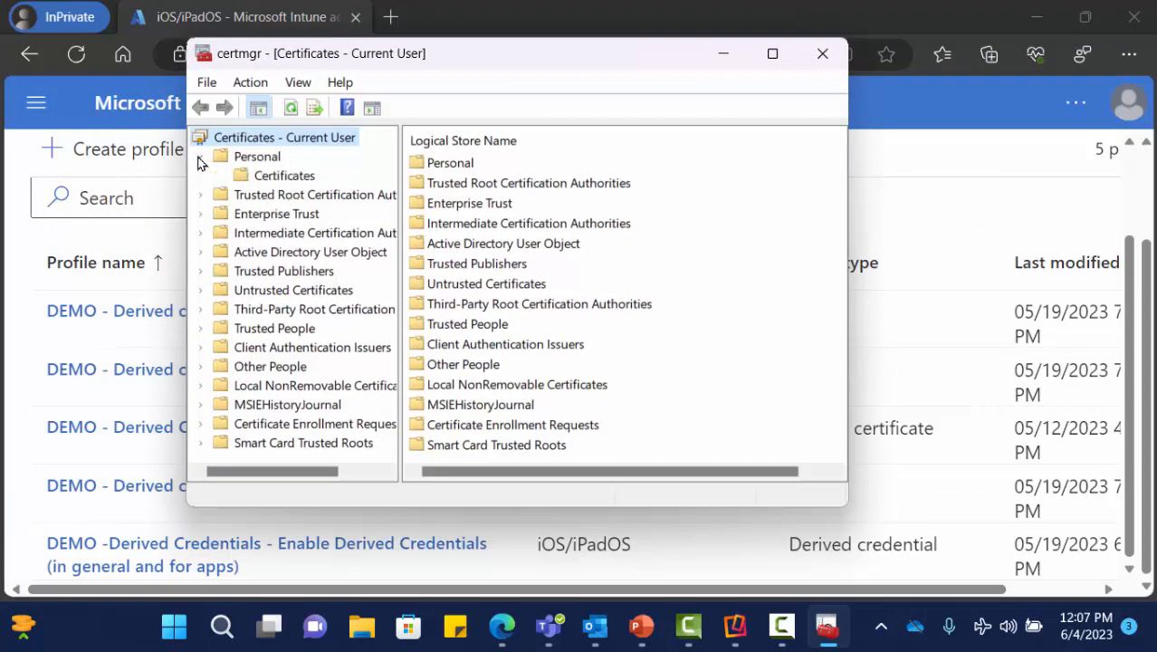
click(256, 181)
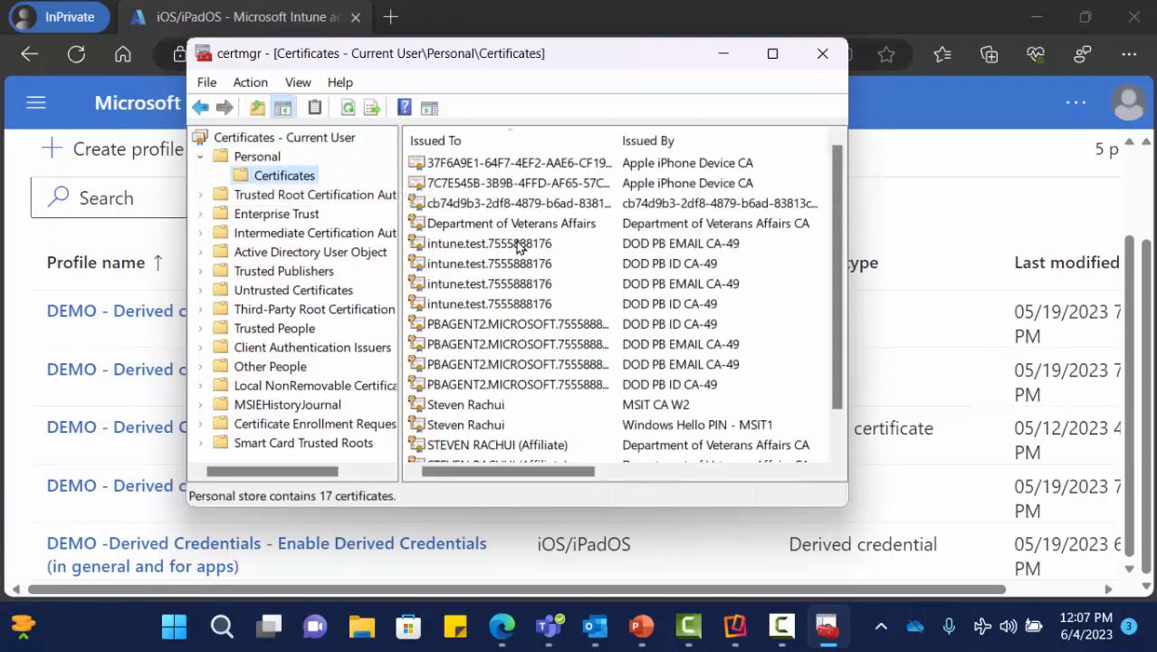
- Select each of the four intune.test certificates issued by DOD PB ID CA-49
click(518, 244)
click(519, 264)
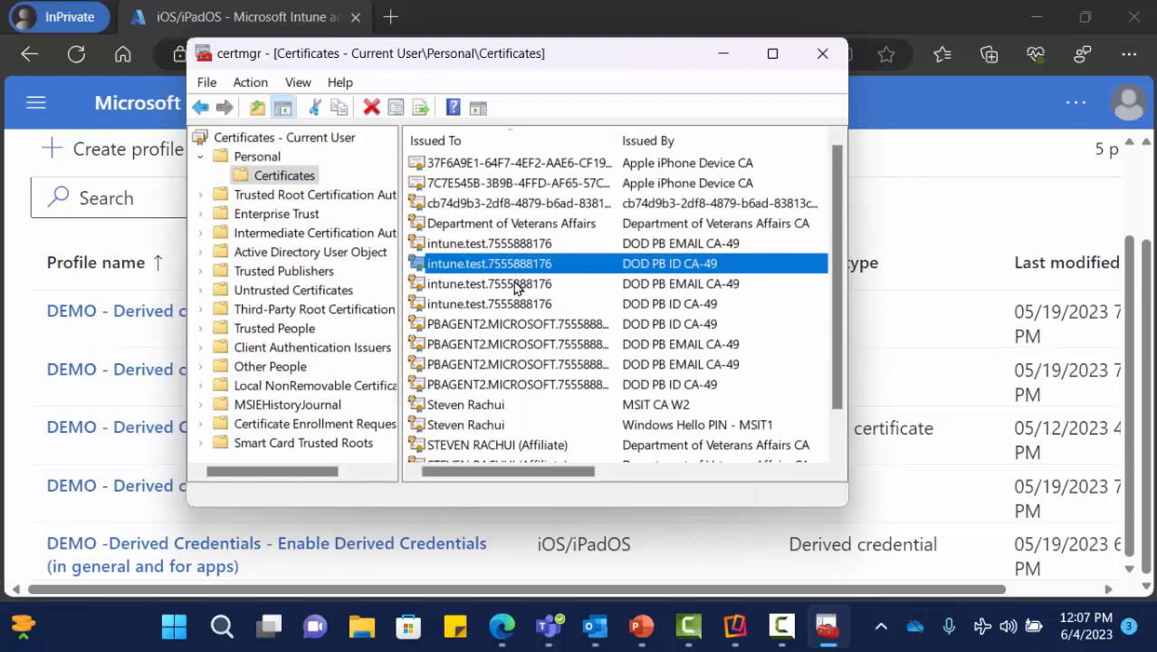
click(514, 286)
click(519, 305)
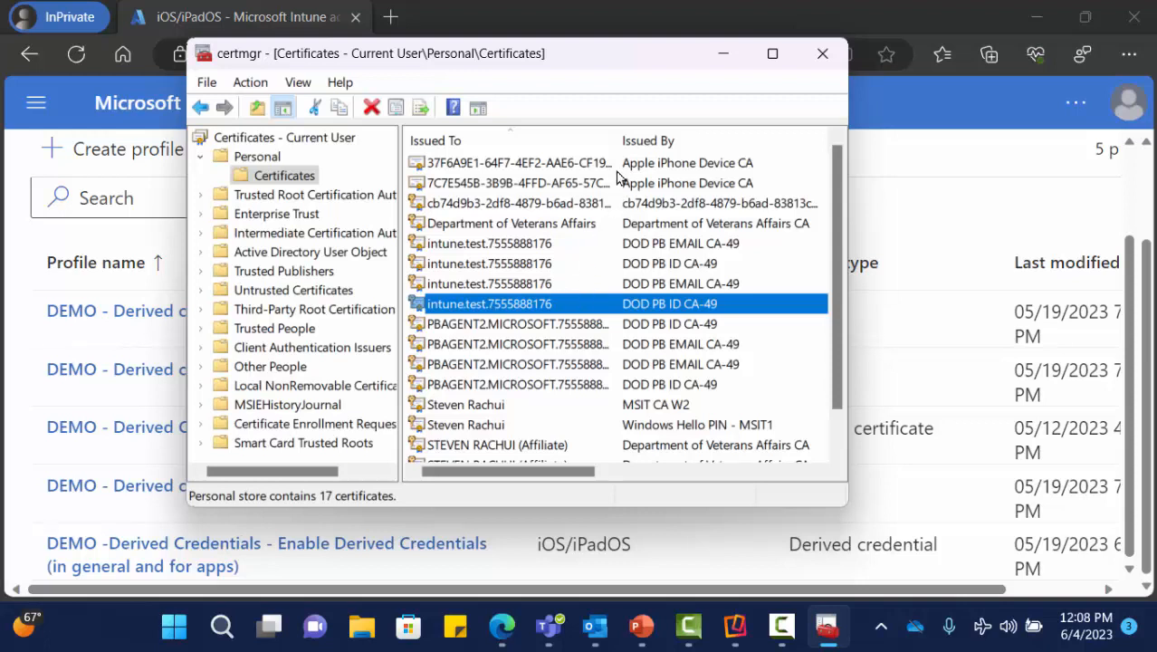
- Widen the Issued To column and inspect the intune.test and three PBAGENT2 certificates
drag(623, 145, 697, 160)
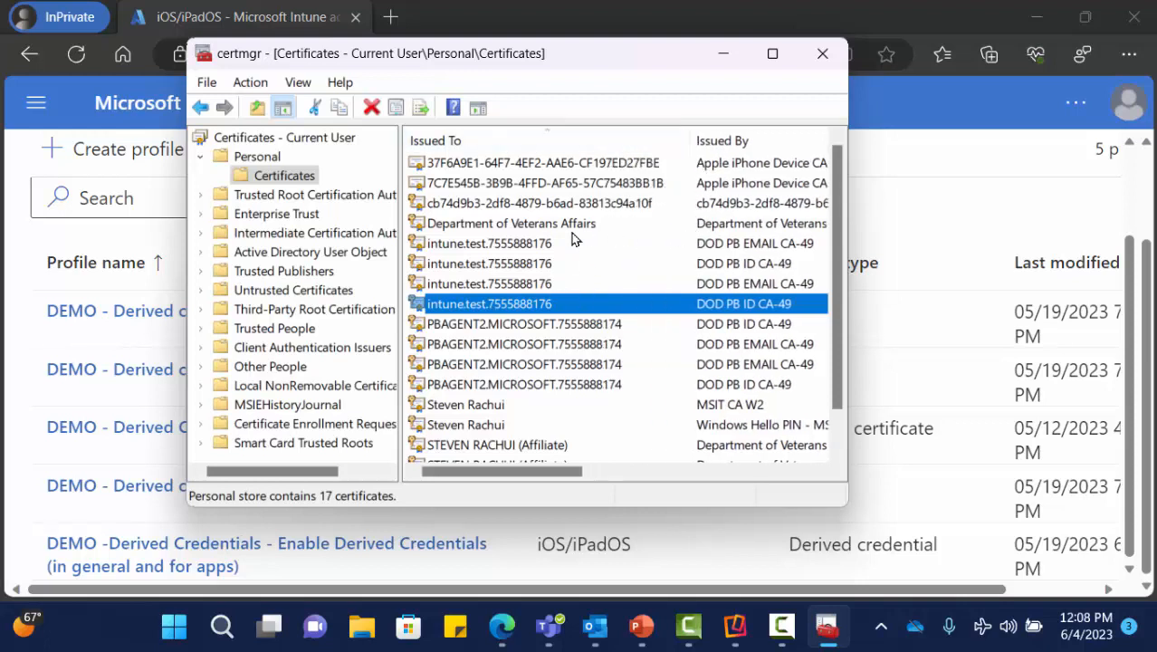
click(531, 249)
click(529, 267)
click(532, 284)
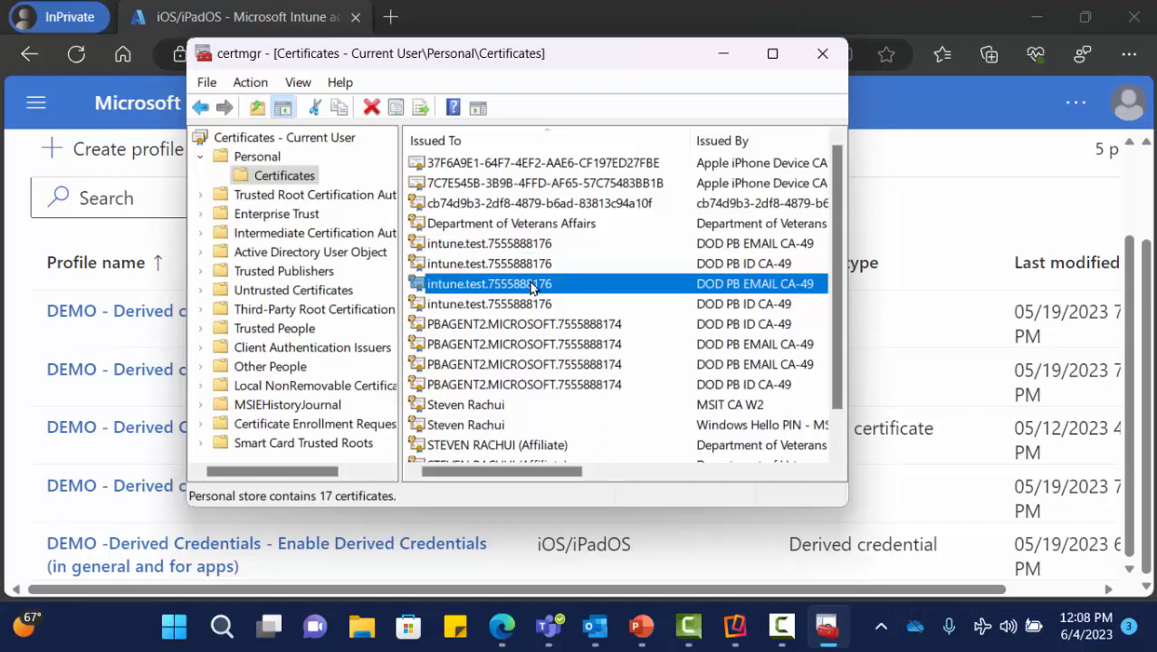
click(590, 327)
click(591, 342)
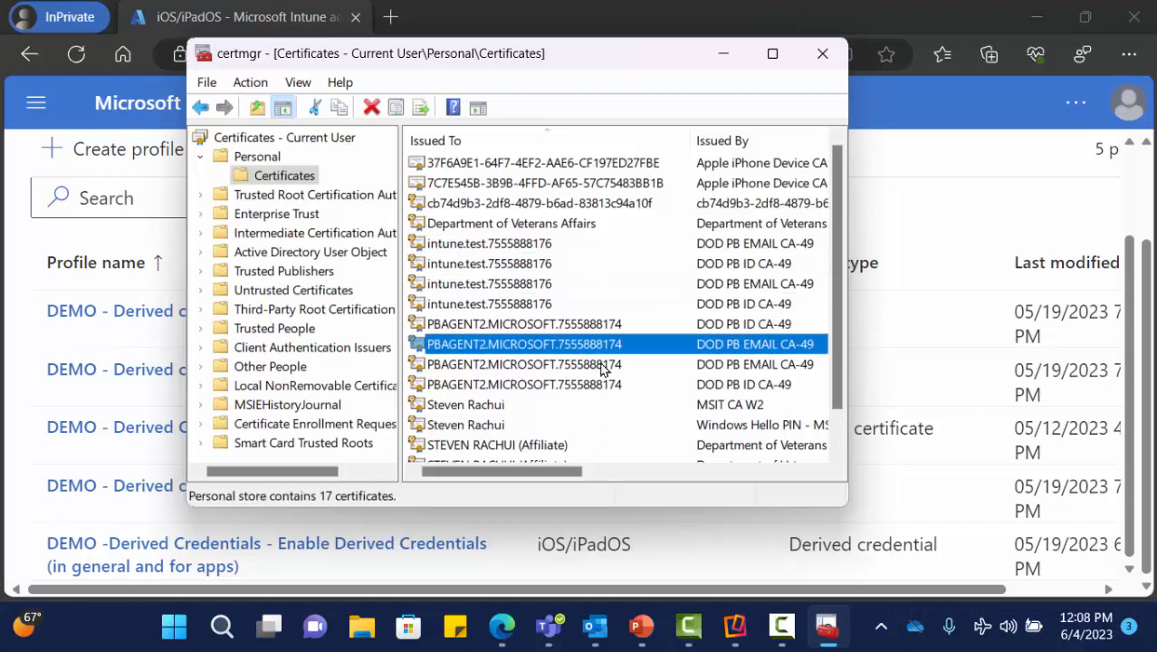
click(602, 365)
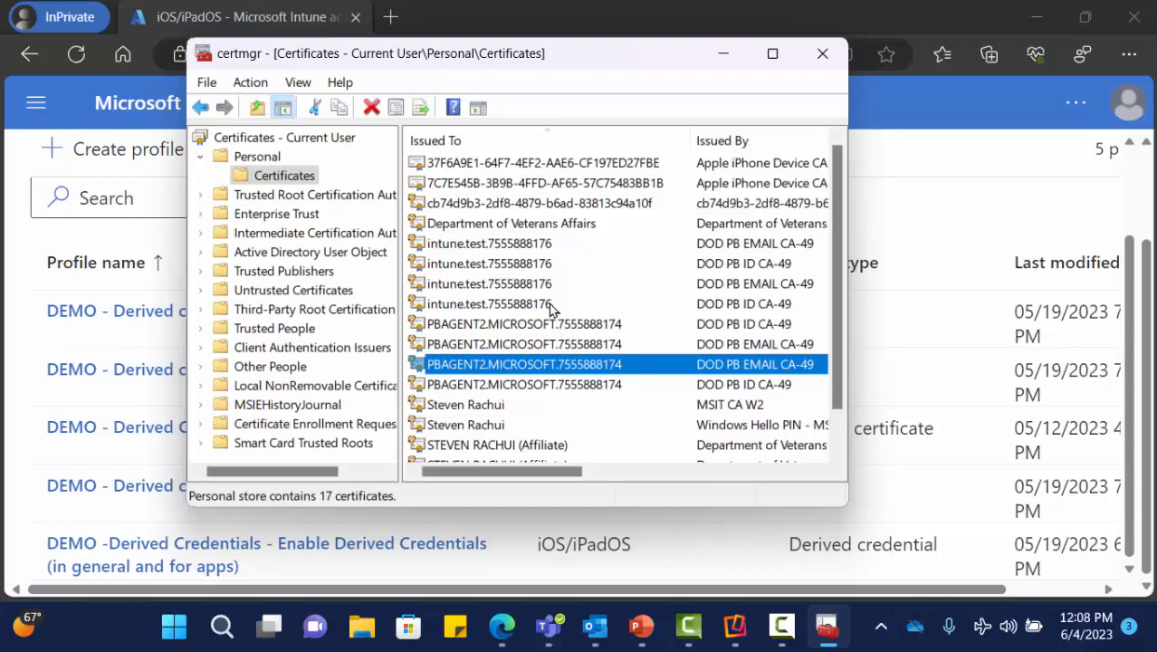
- Select the numeric ID in the intune.test (DOD PB ID CA-49) certificate's Subject, then close the certificate
double_click(502, 303)
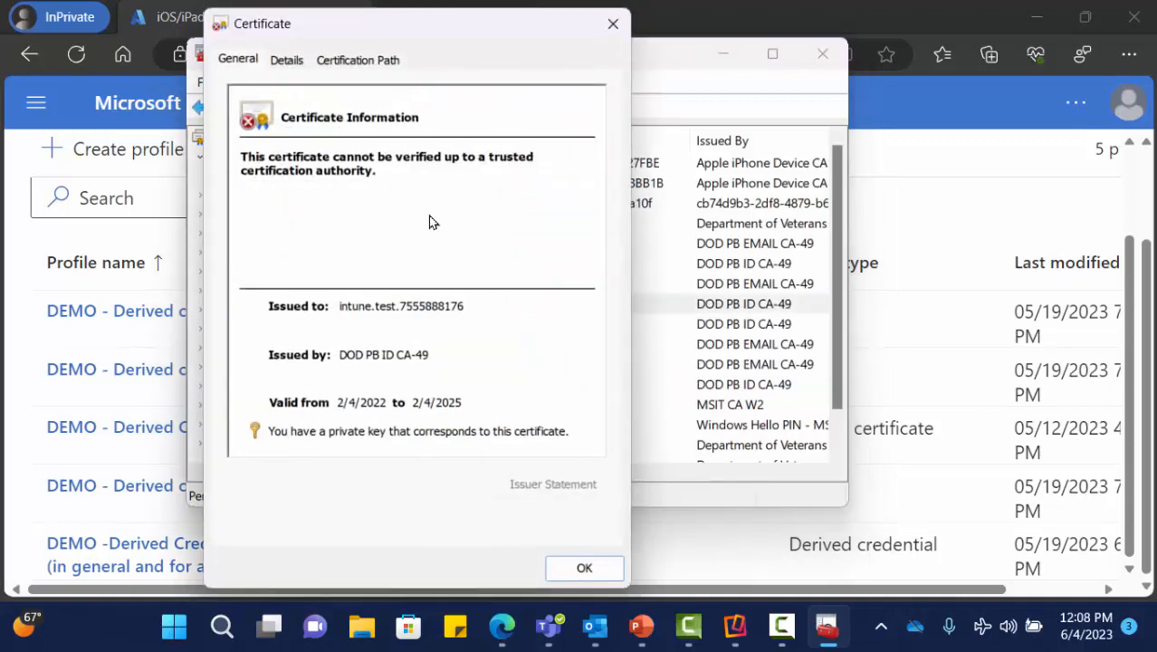
click(281, 59)
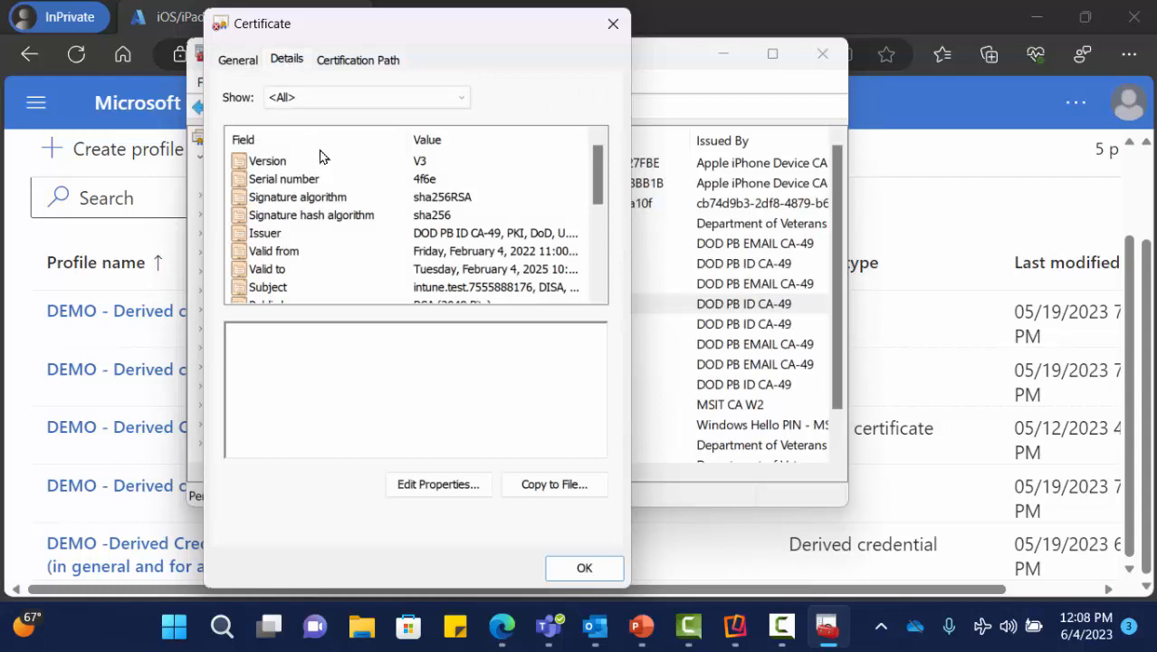
click(305, 290)
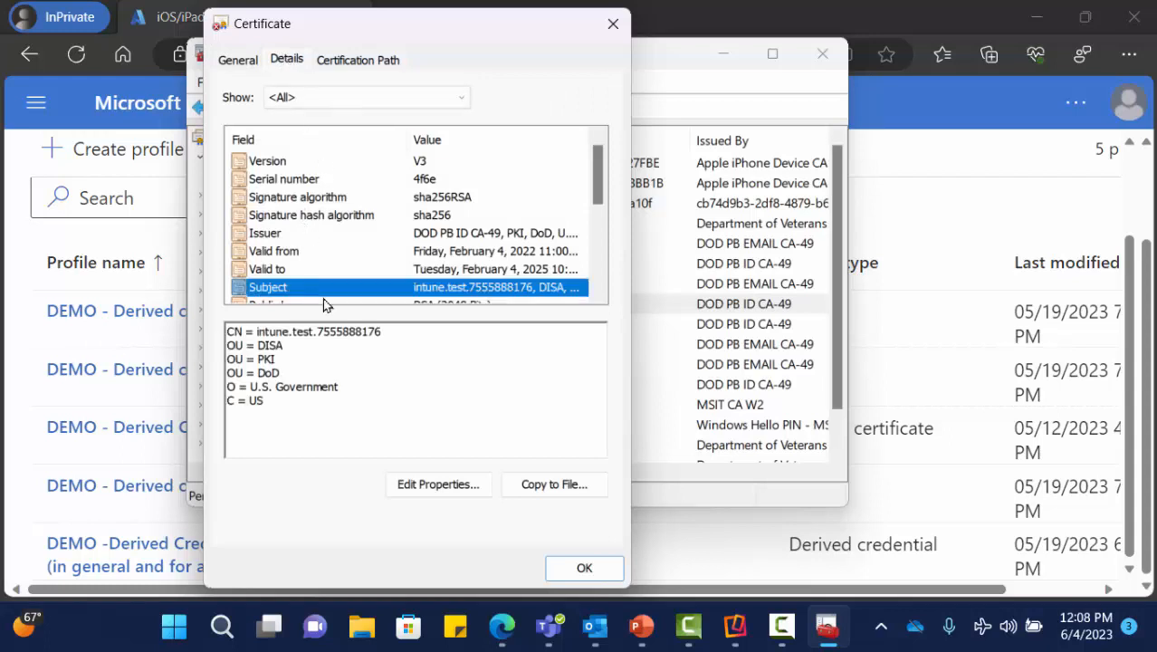
click(386, 330)
drag(386, 331, 319, 334)
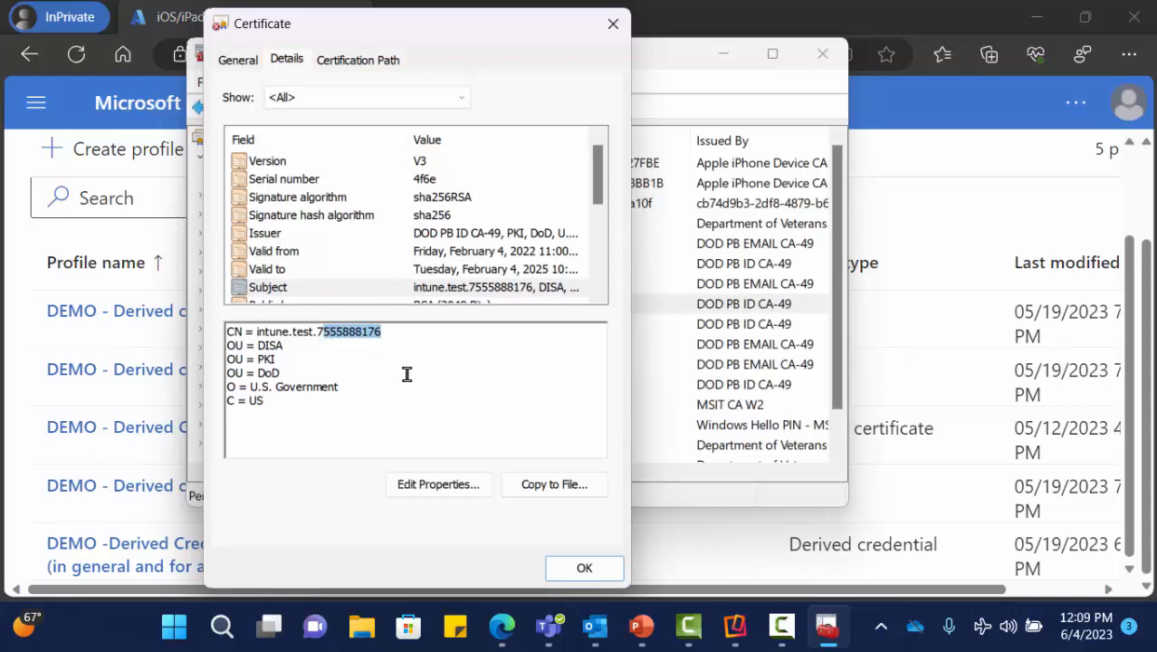
key(shift+Left)
click(584, 567)
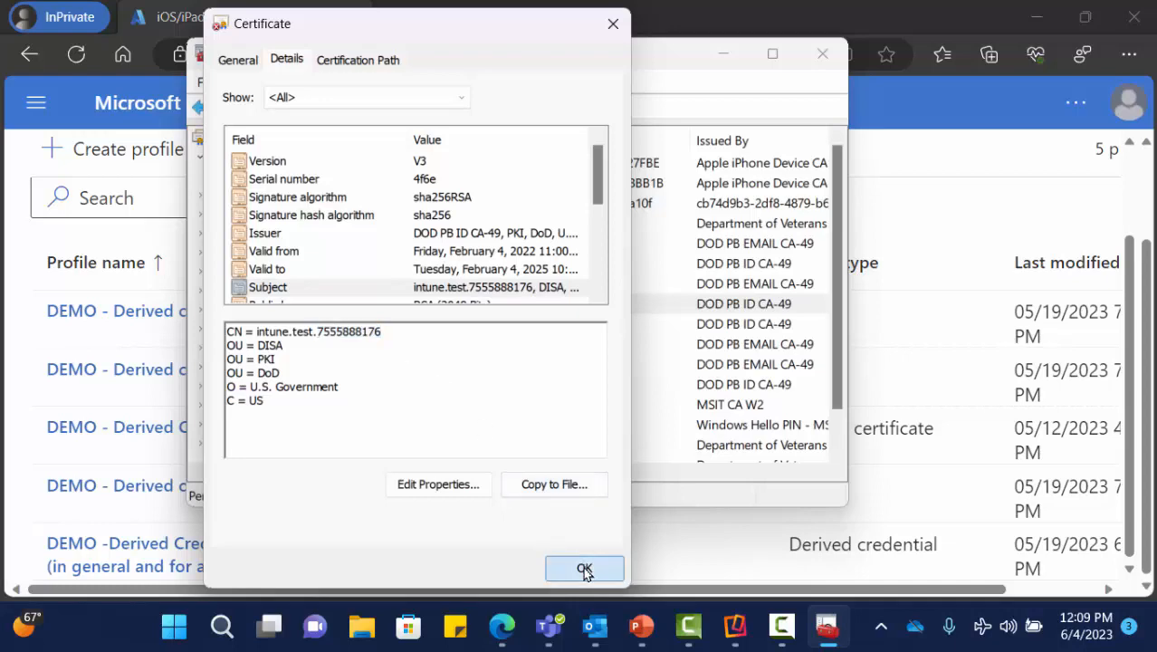
- Launch Notepad from Windows Search and close the certmgr window
click(221, 625)
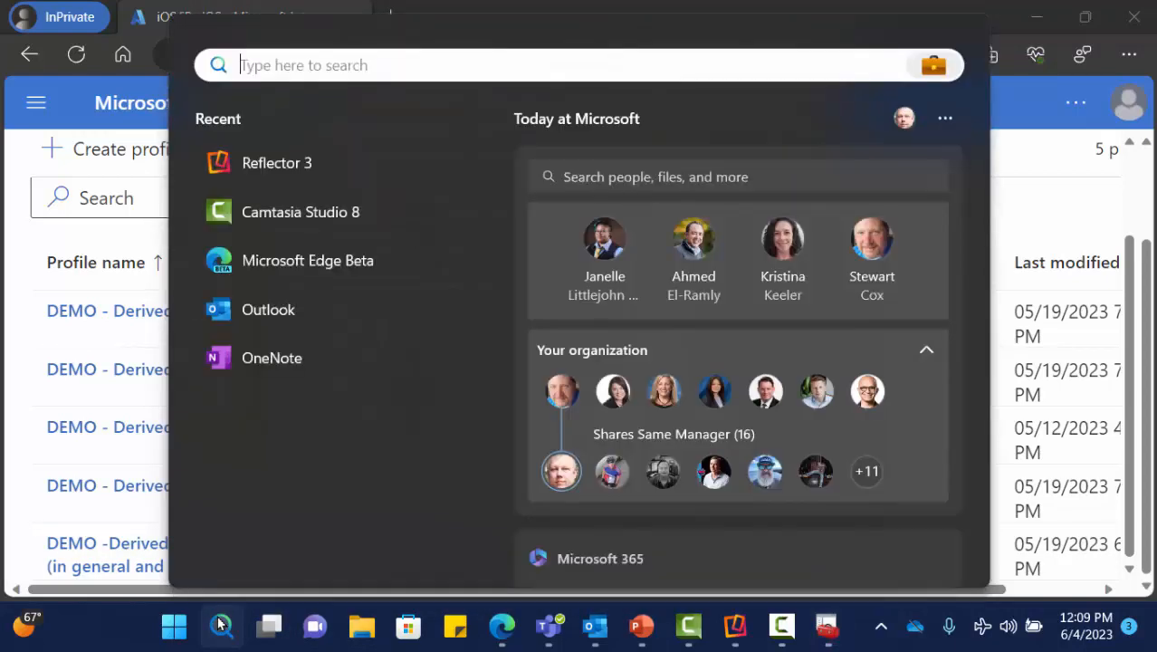
text(notepad)
key(Return)
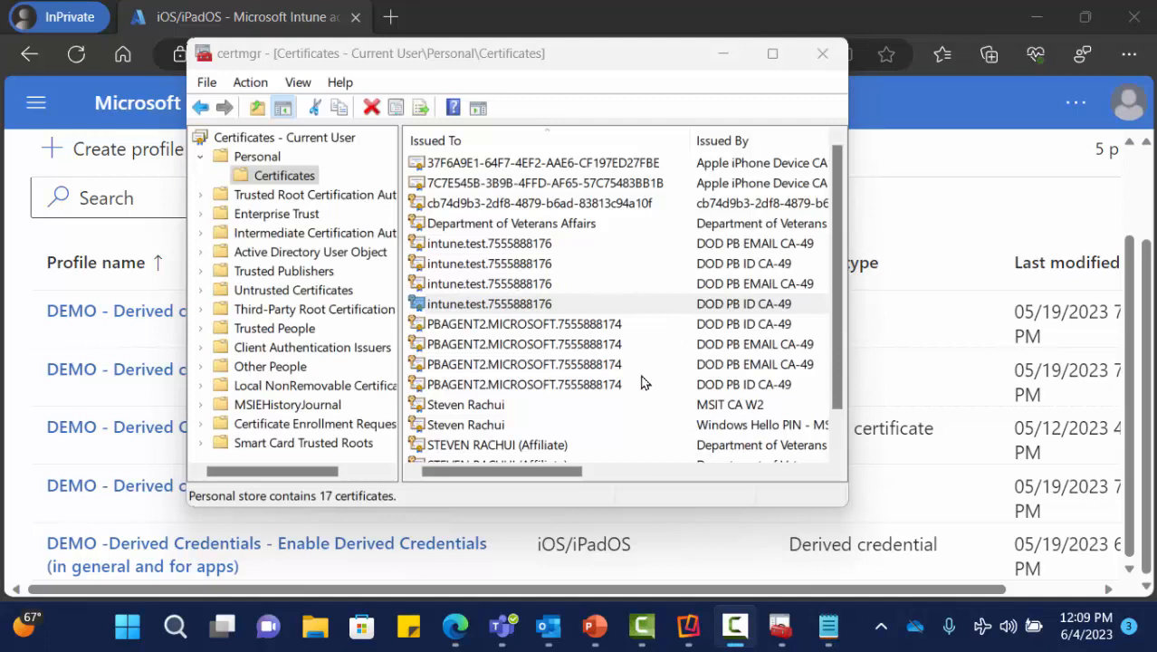
click(823, 56)
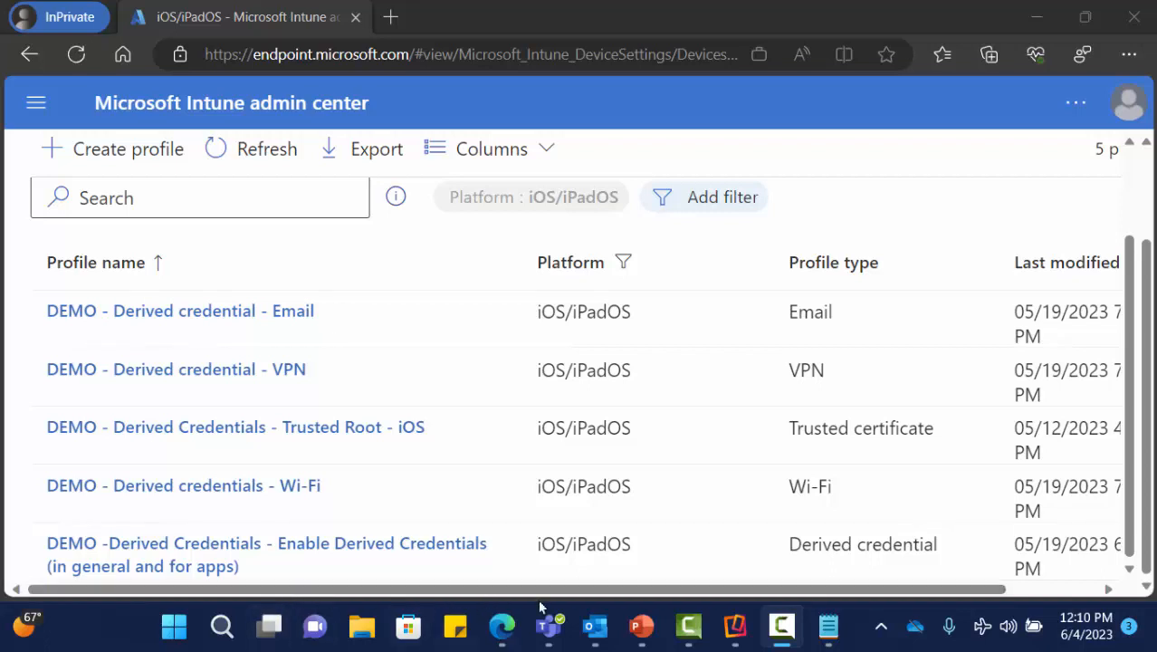
- Launch Microsoft Edge Beta from a search for 'edge' and open a new InPrivate window
click(882, 629)
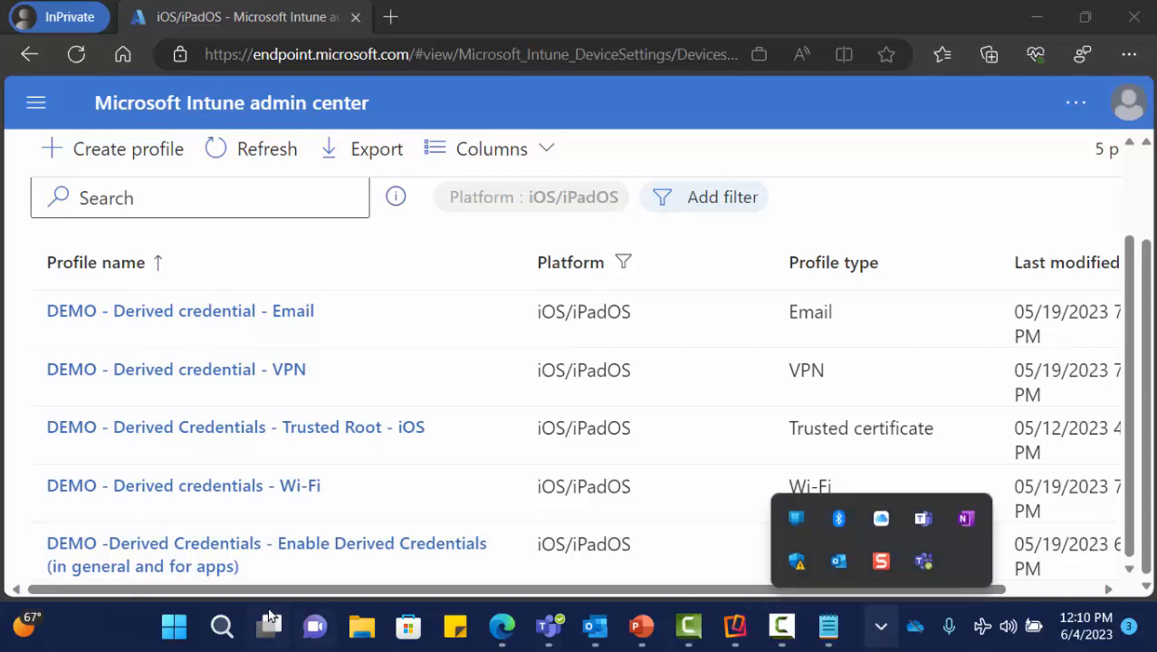
click(224, 624)
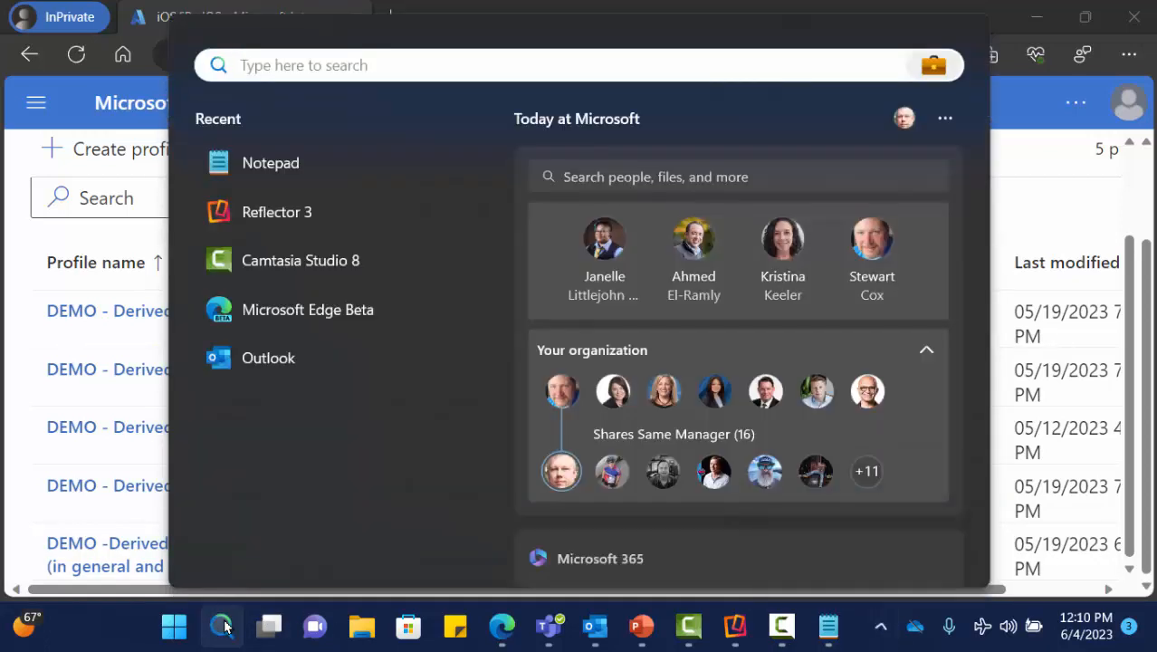
text(edge)
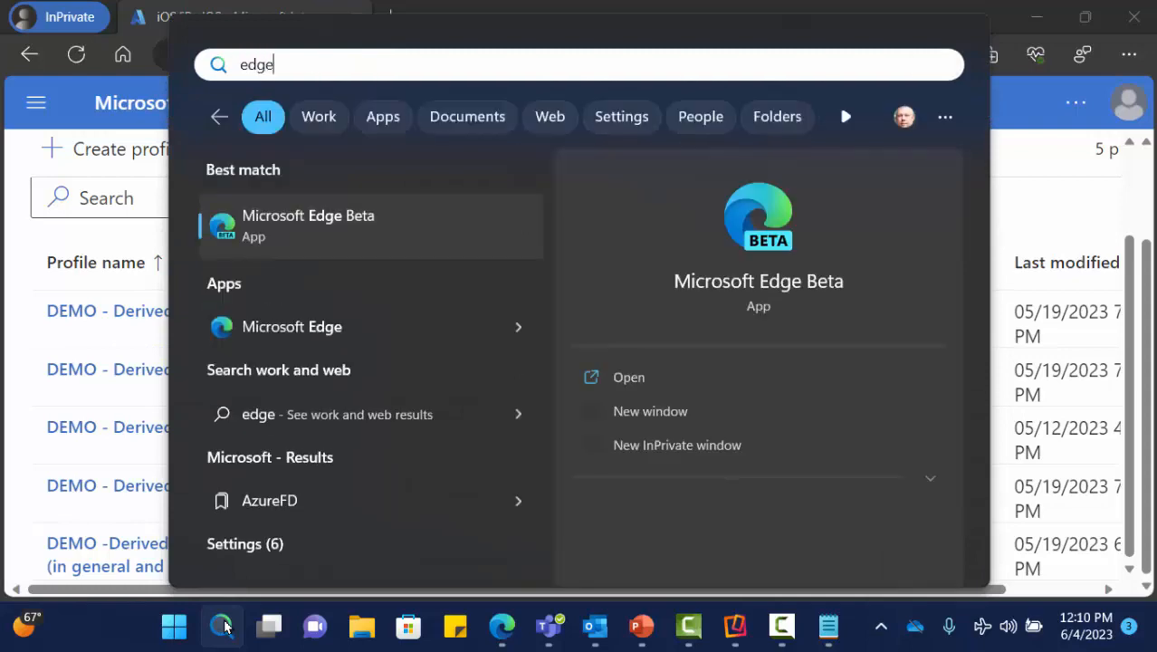
click(381, 225)
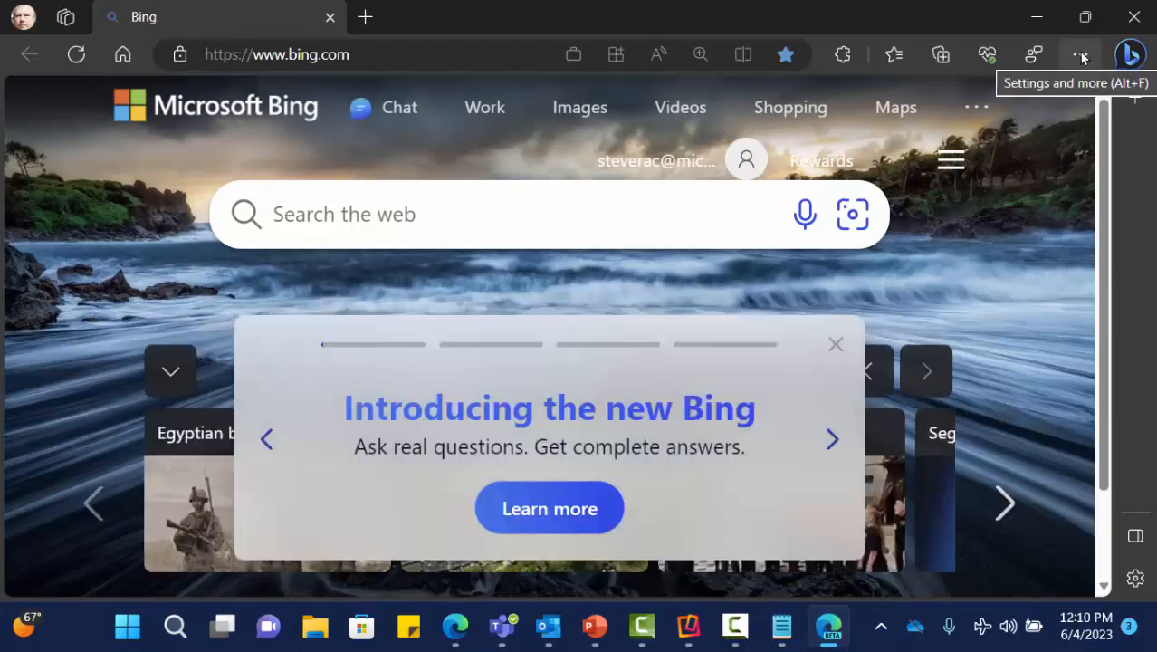
click(1080, 56)
click(803, 136)
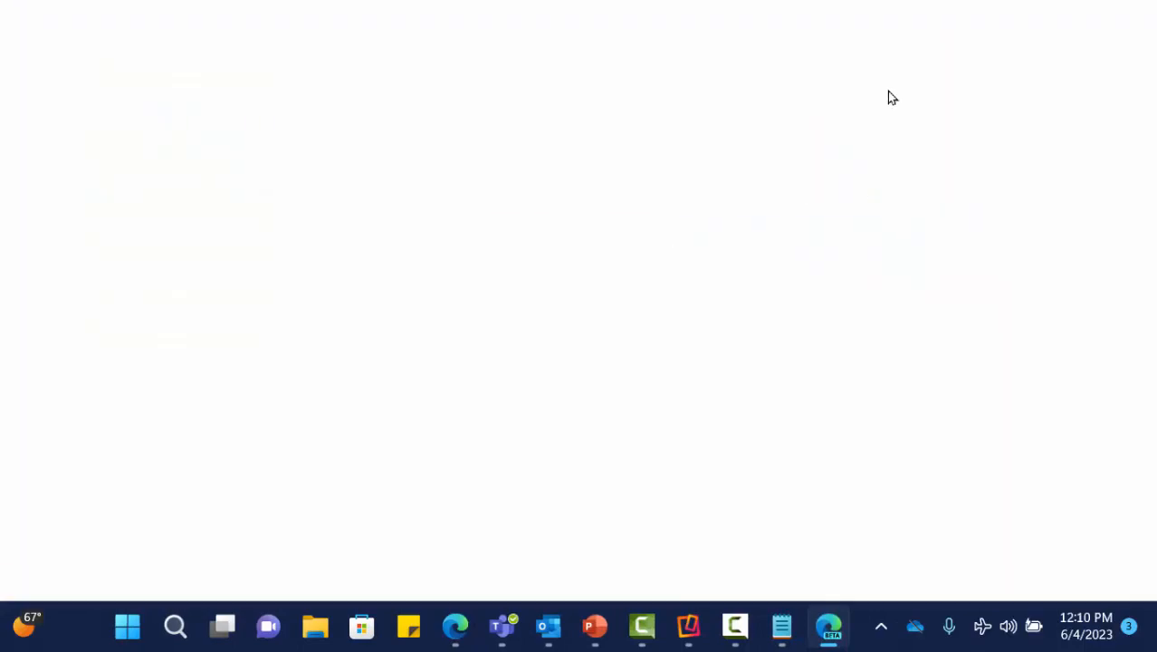
drag(947, 18, 884, 116)
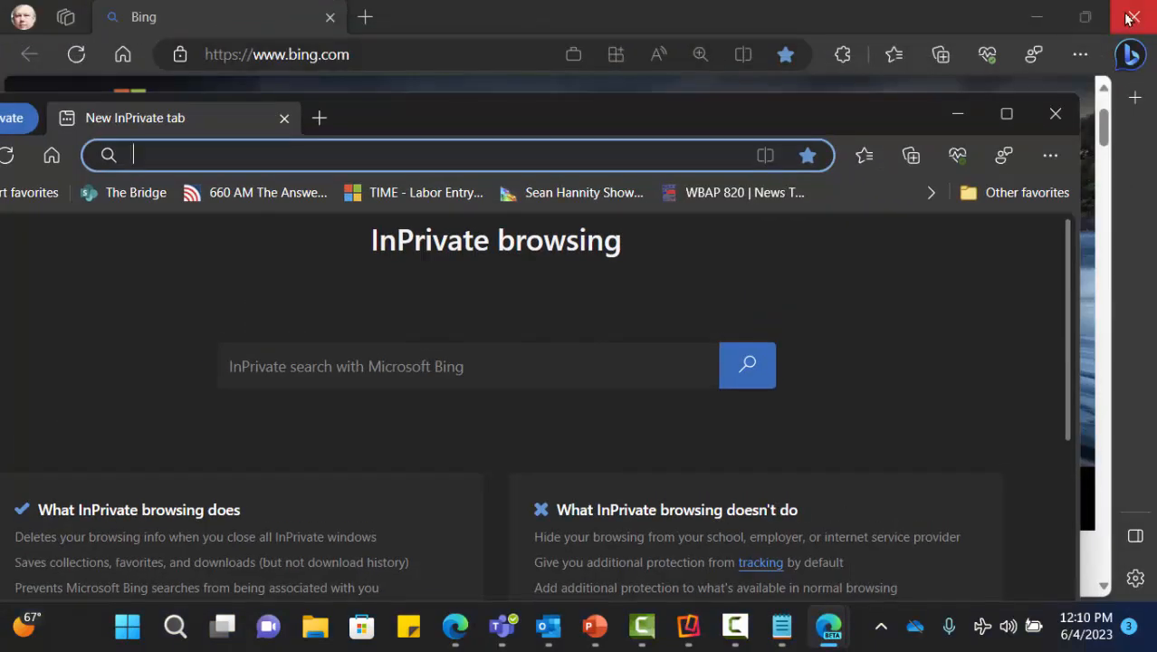
click(1126, 19)
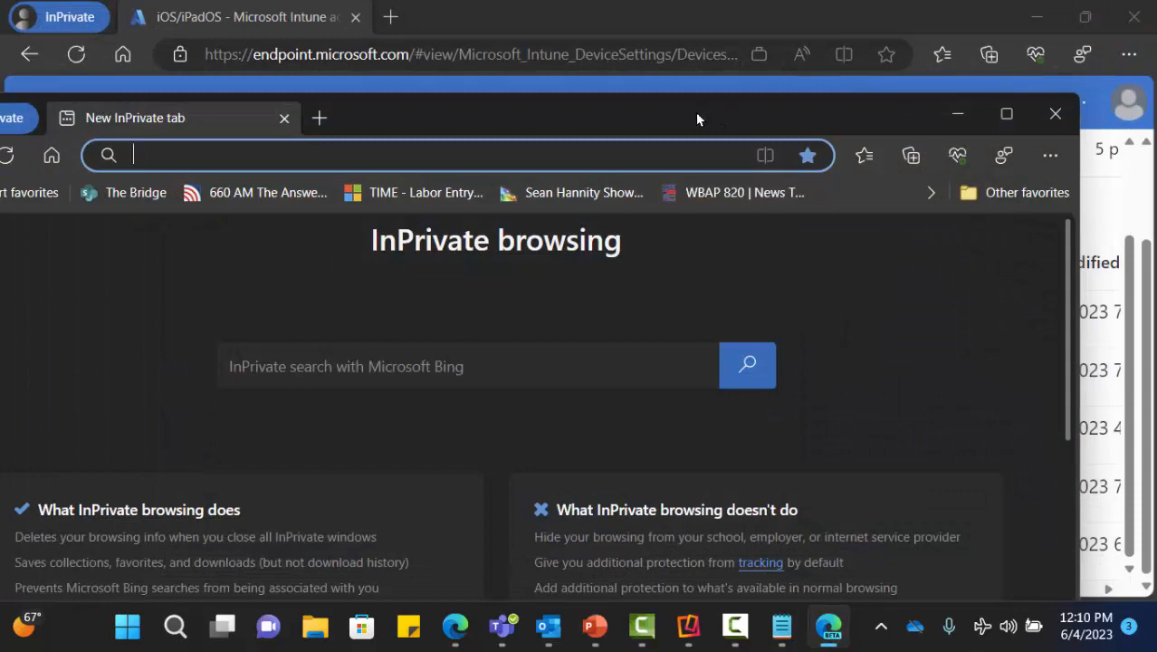
double_click(695, 114)
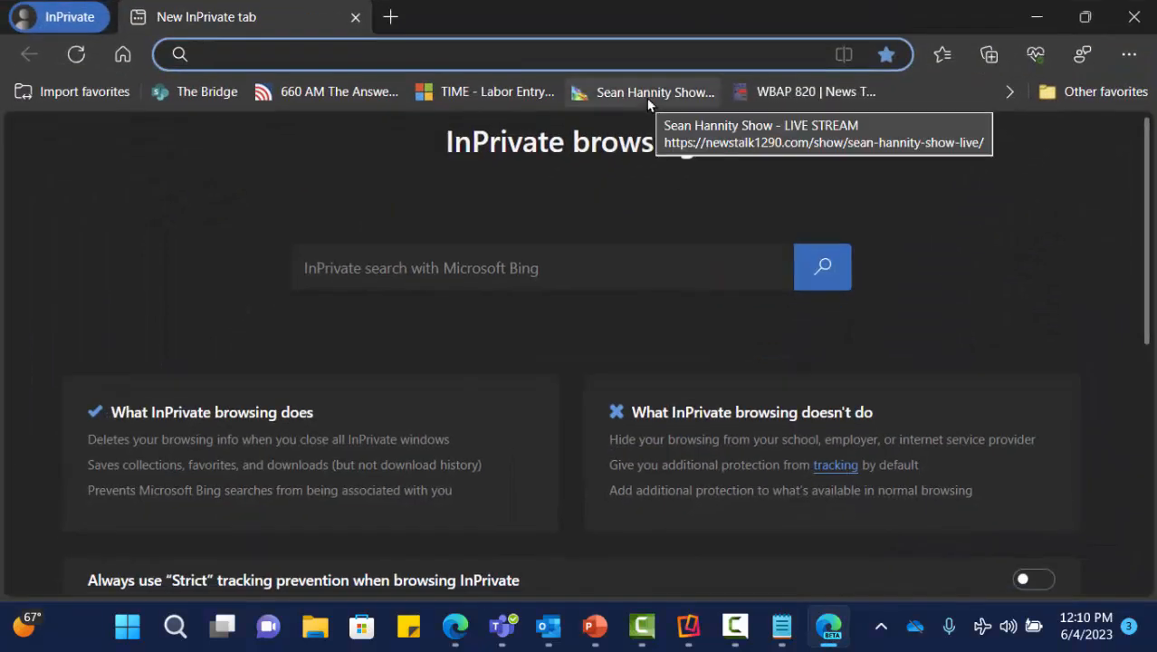
text(http)
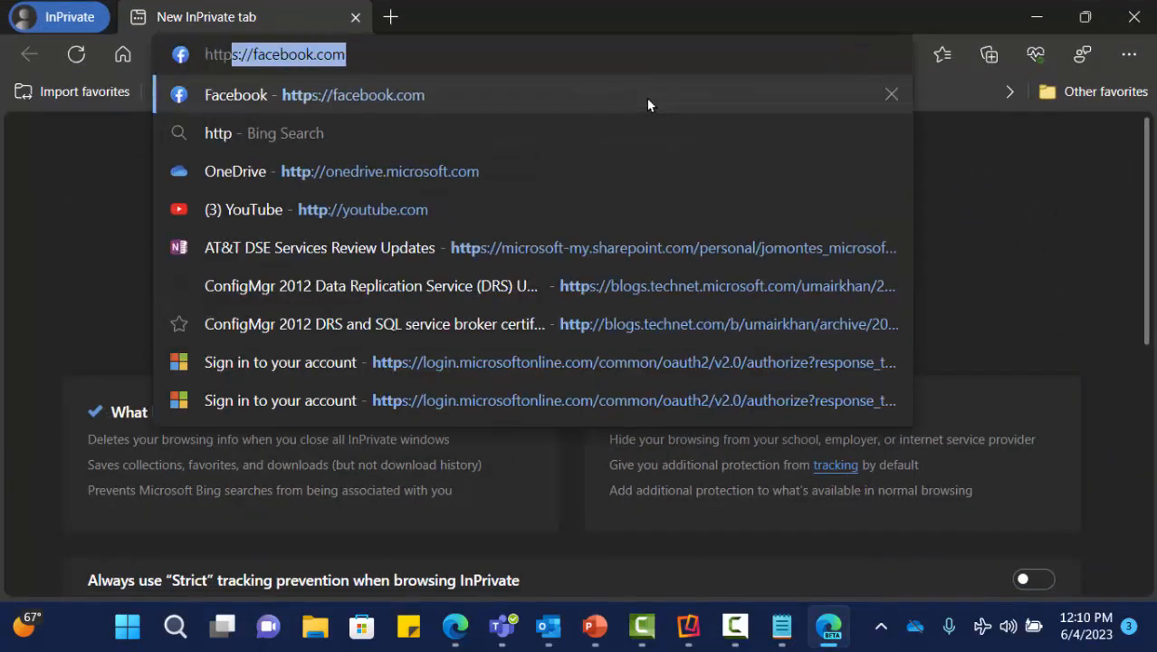
text(s://down)
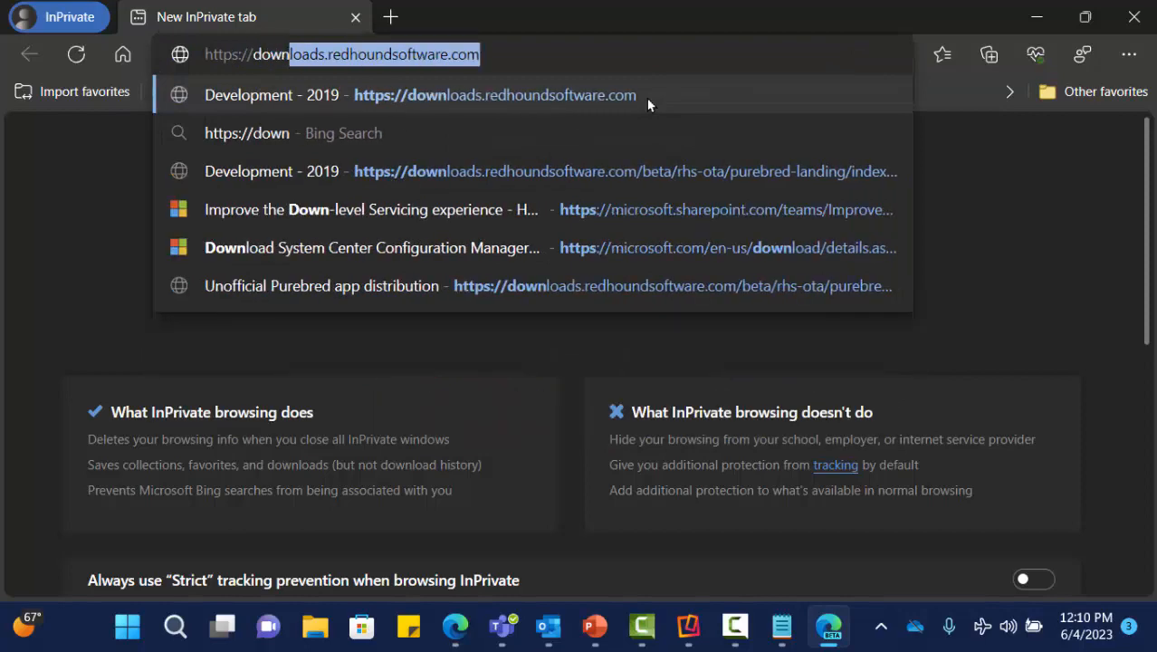
key(End)
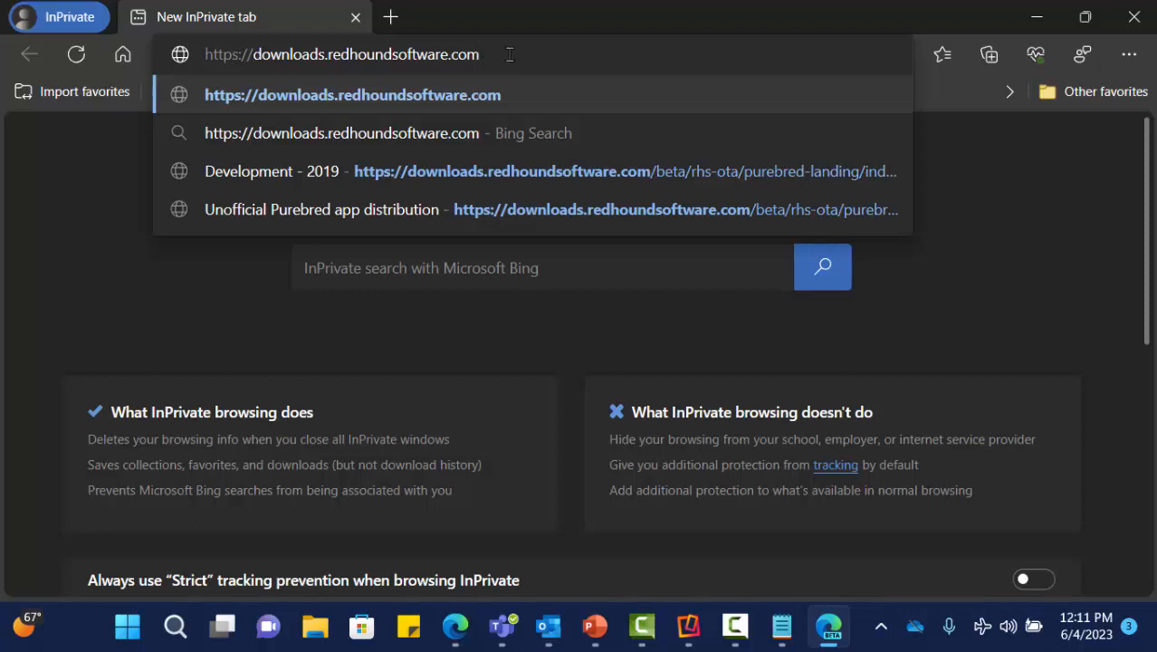
key(Return)
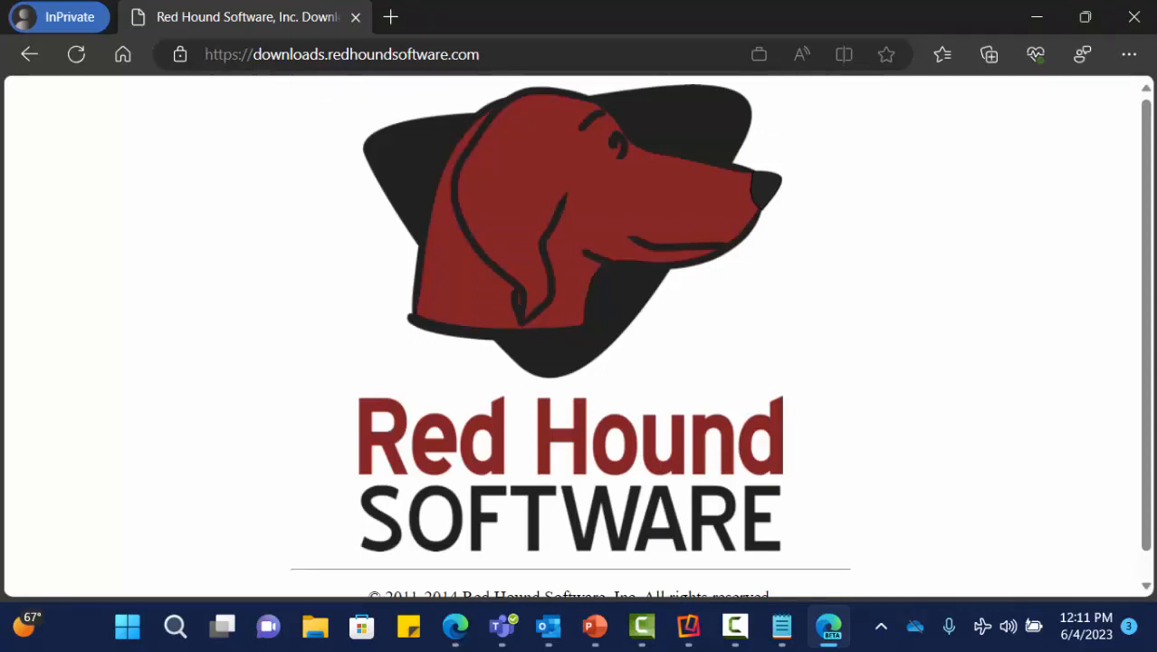
- Paste the beta purebred-landing URL and open the Unofficial Purebred app distribution result
key(alt+Tab)
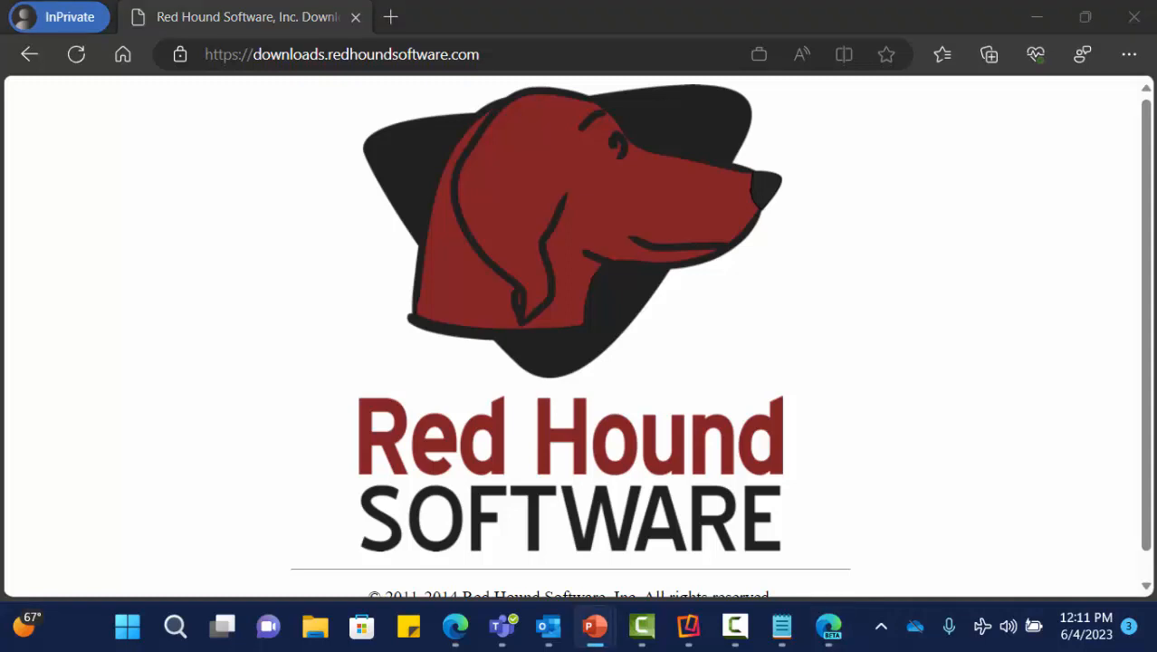
click(543, 57)
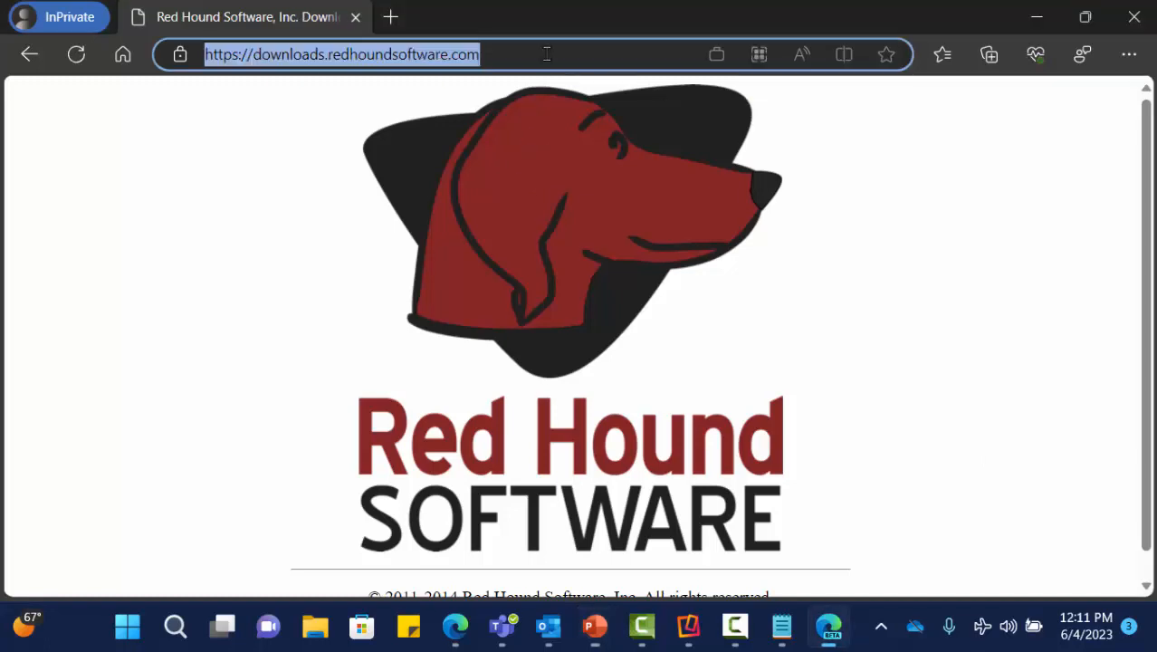
text(https://downloads.redhoundsoftware.com/beta/rhs-ota/purebred-landing/)
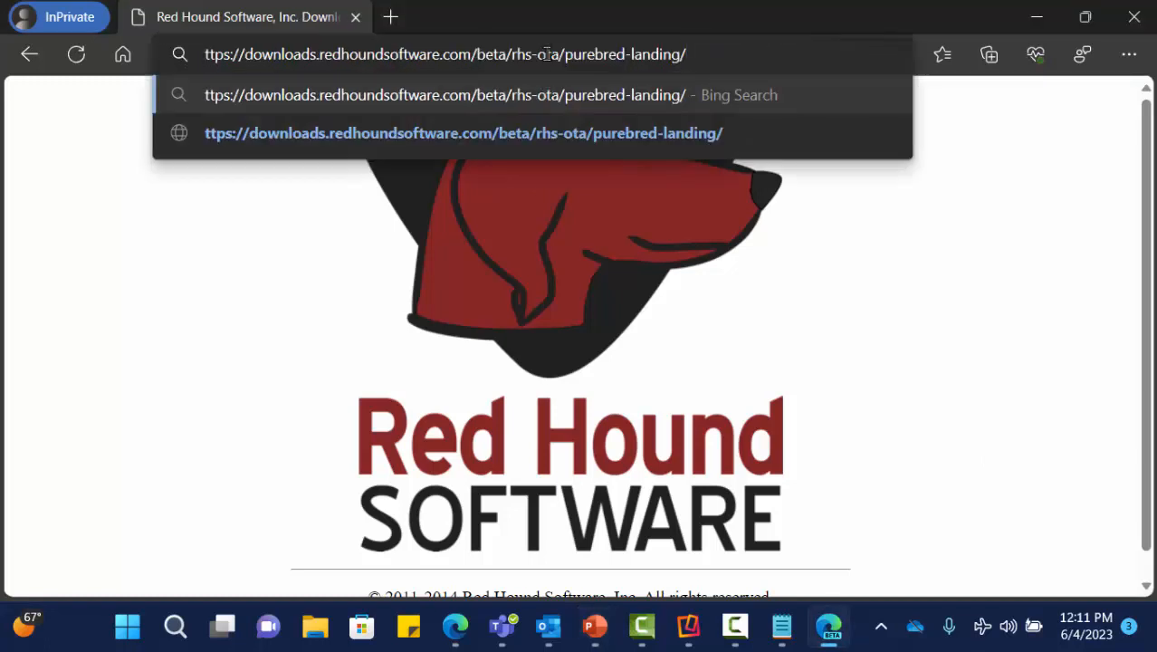
key(Return)
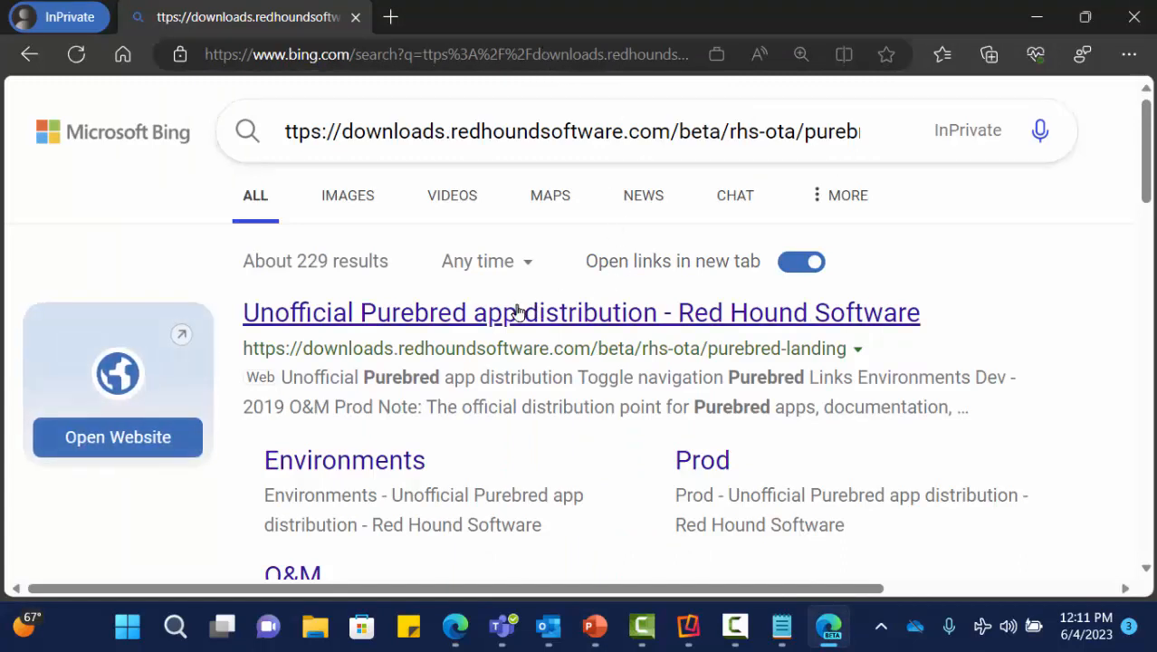
click(579, 327)
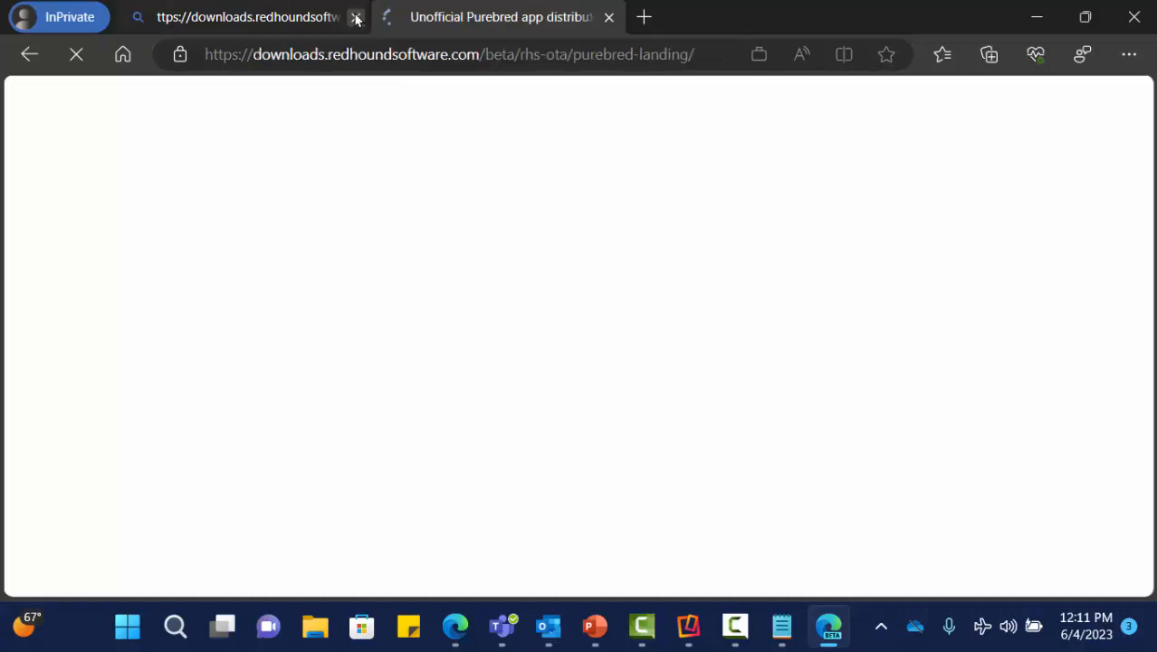
- Close the search tab and open Development - 2019, scrolling past iOS, UWP and Android builds to Artifacts
click(356, 17)
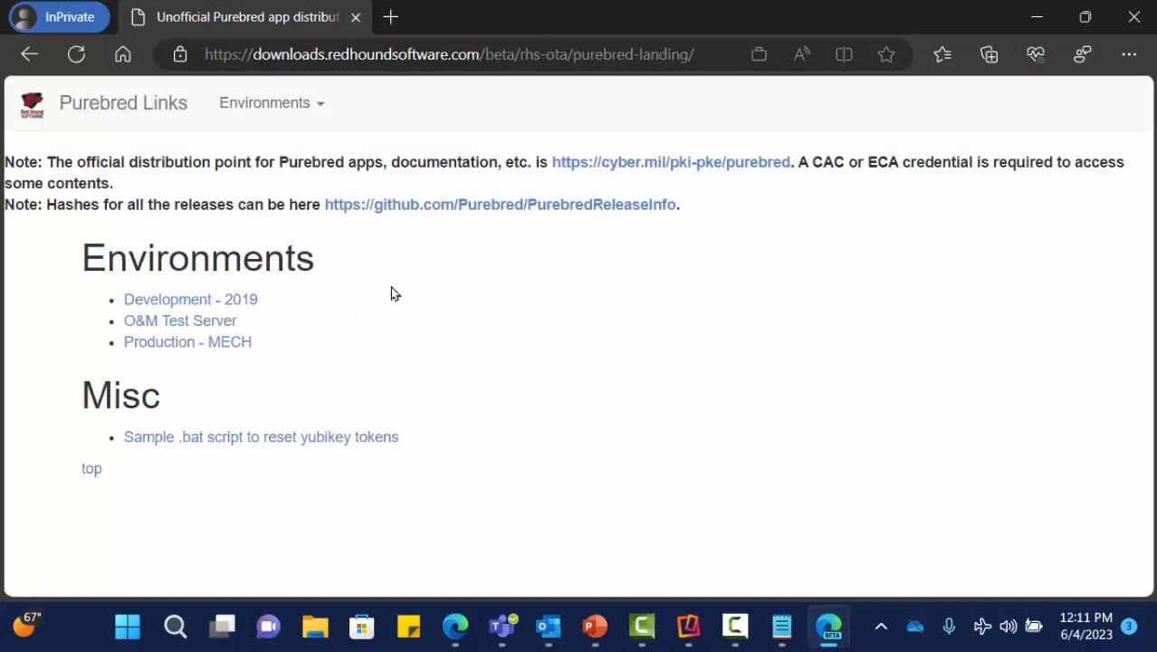
click(177, 310)
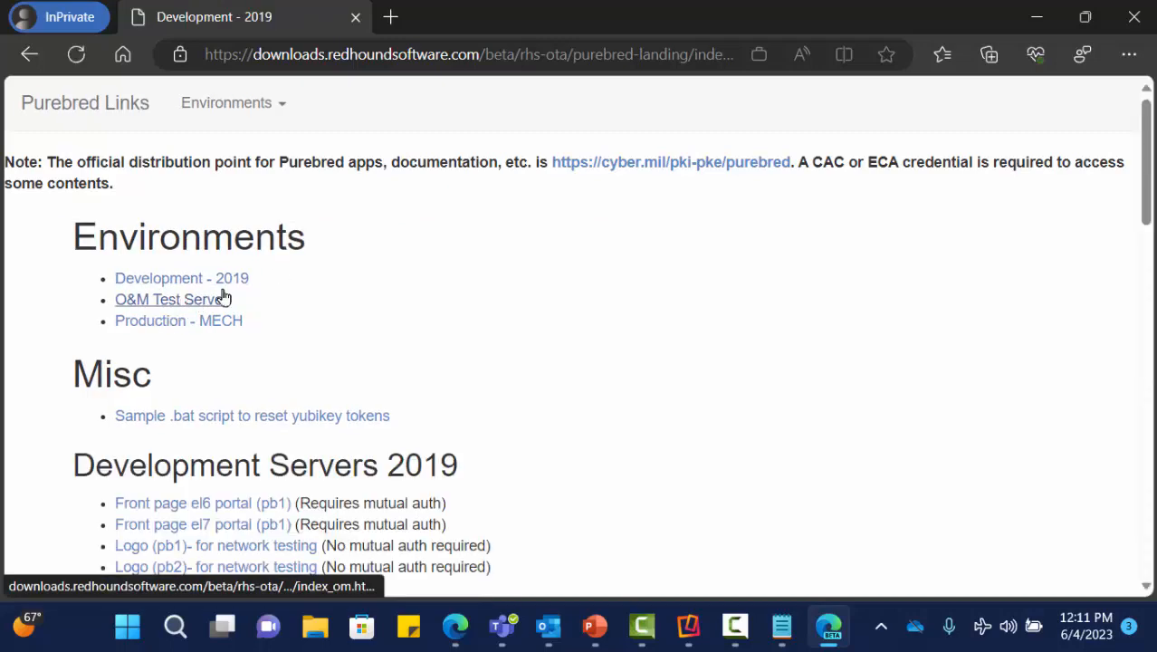
scroll(479, 295, down, 3)
scroll(479, 295, down, 1)
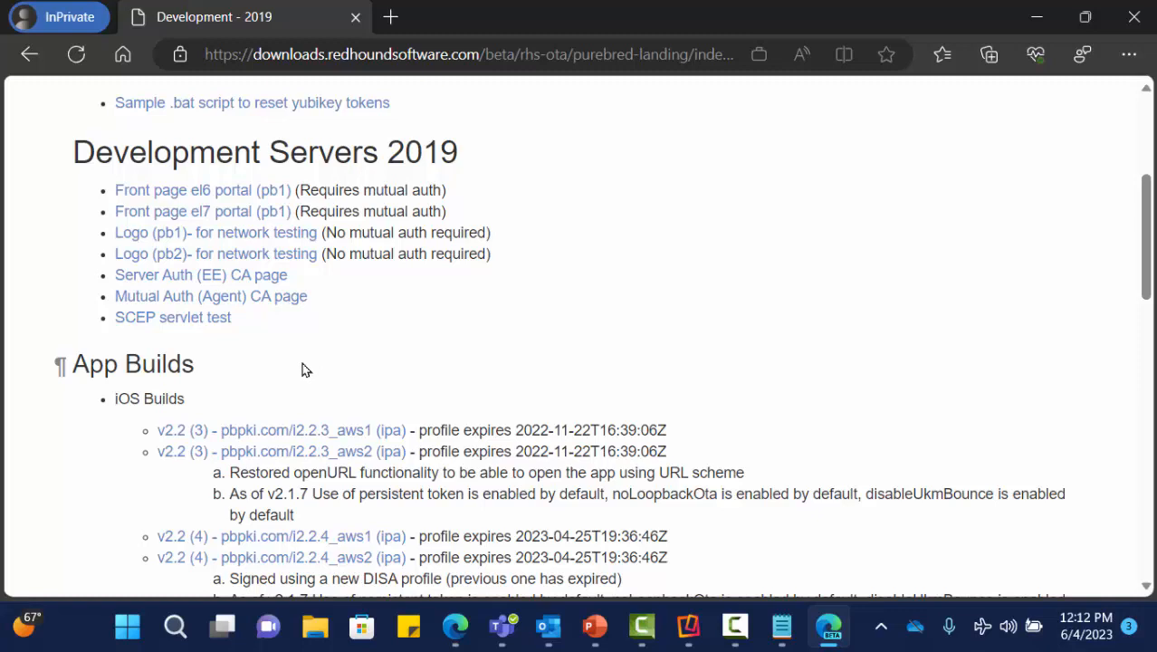
scroll(338, 333, down, 3)
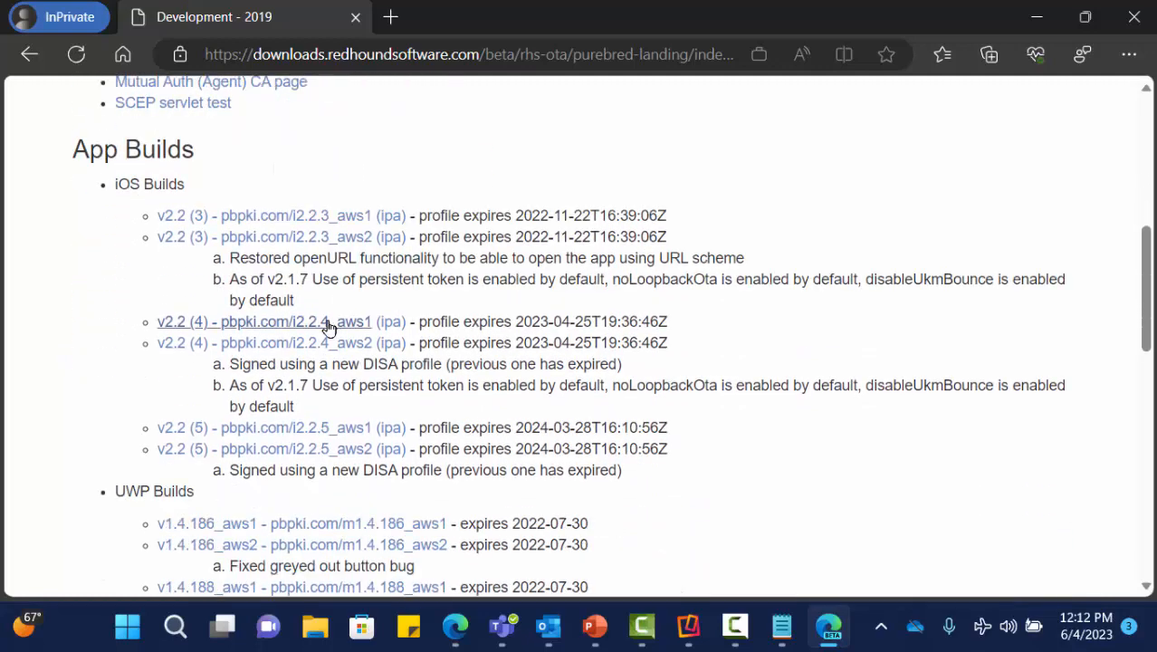
scroll(349, 277, down, 2)
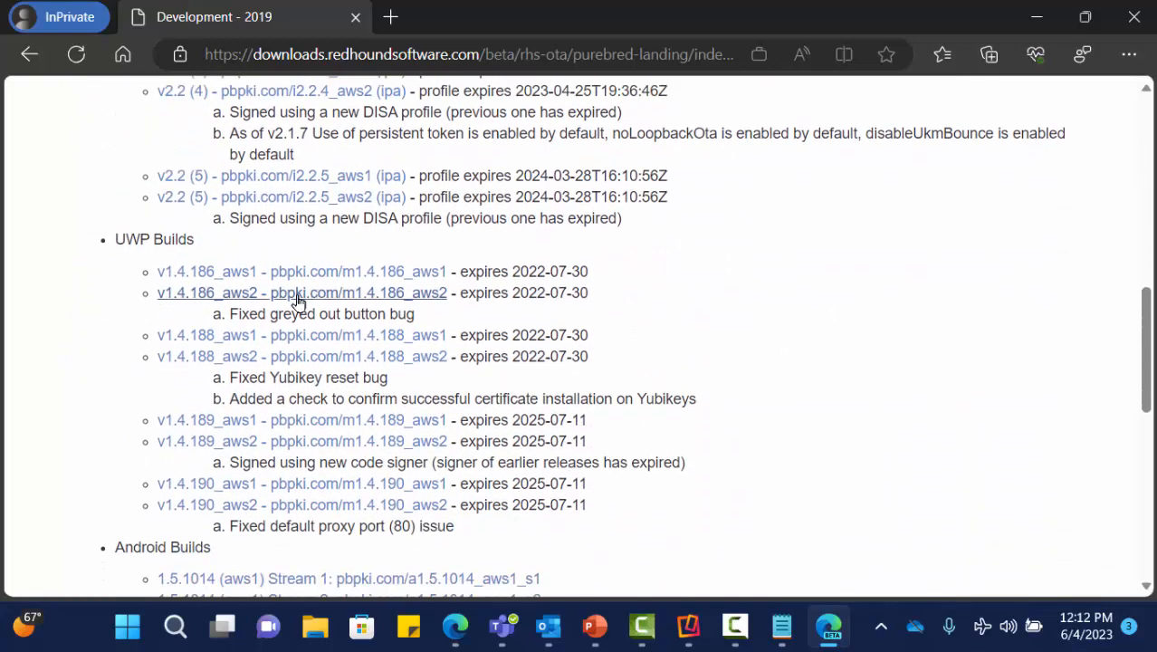
scroll(175, 256, down, 3)
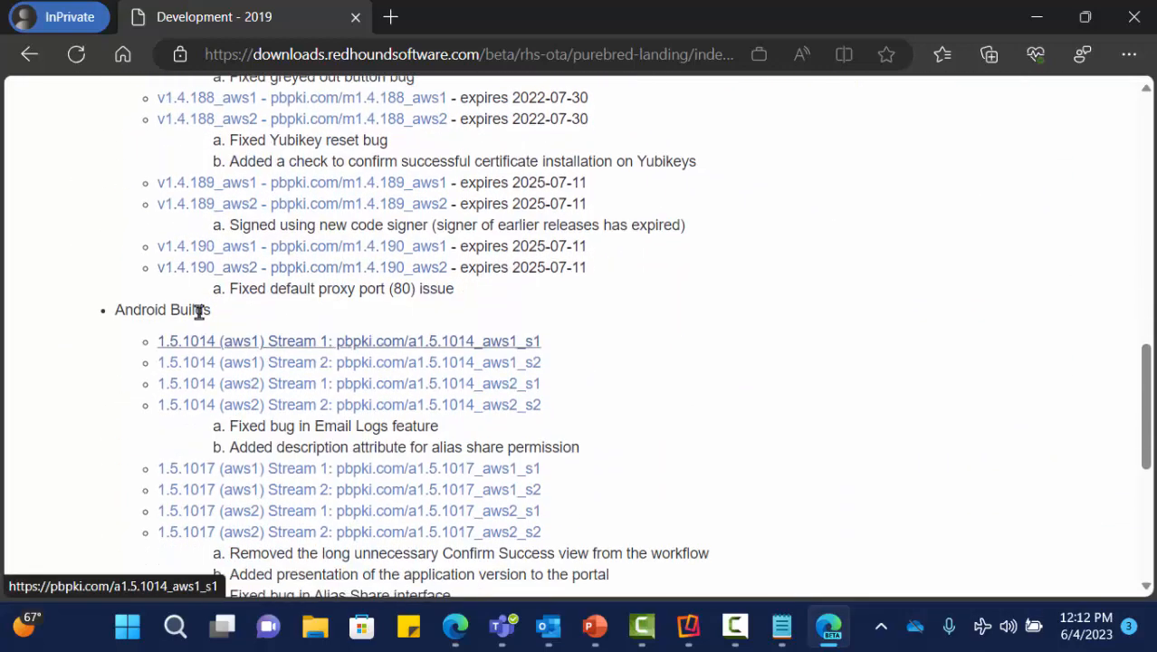
scroll(317, 328, down, 2)
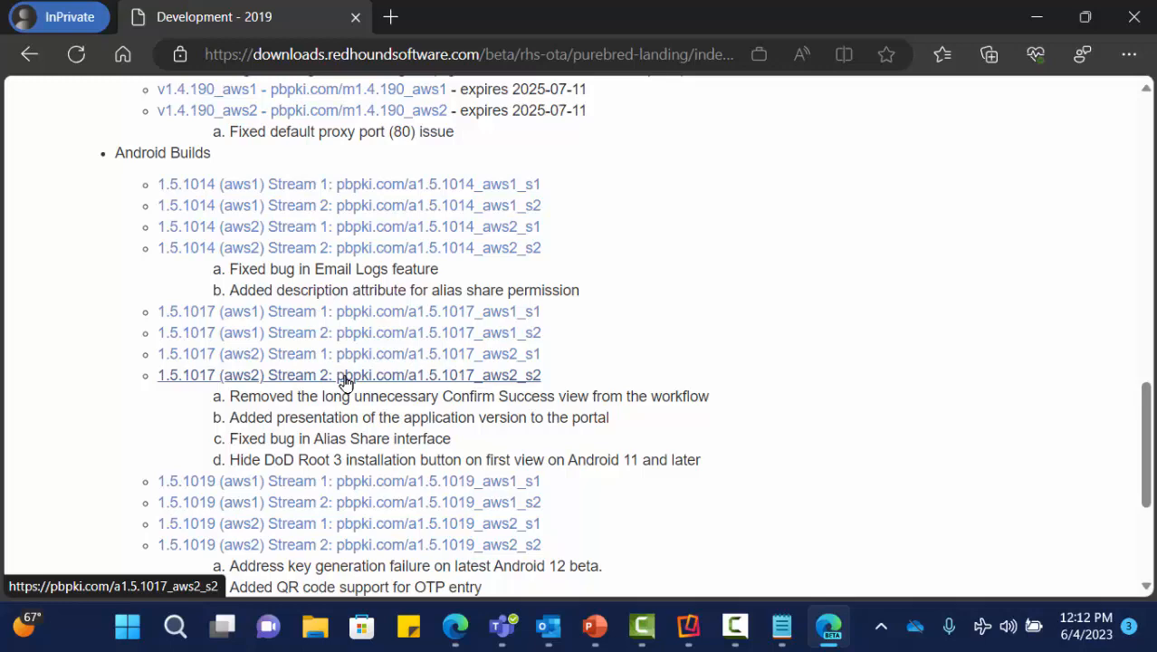
scroll(347, 378, down, 3)
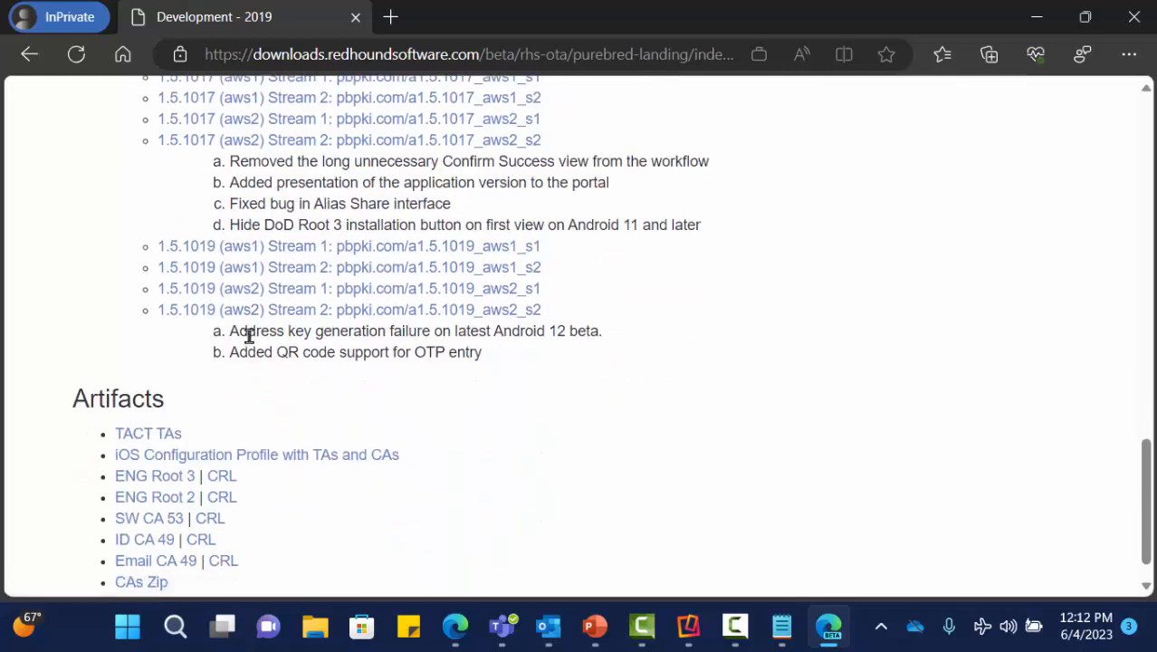
- Download the 1.5.1019 (aws2) Stream 2 apk, delete it from Downloads, and scroll back to iOS Builds
click(292, 315)
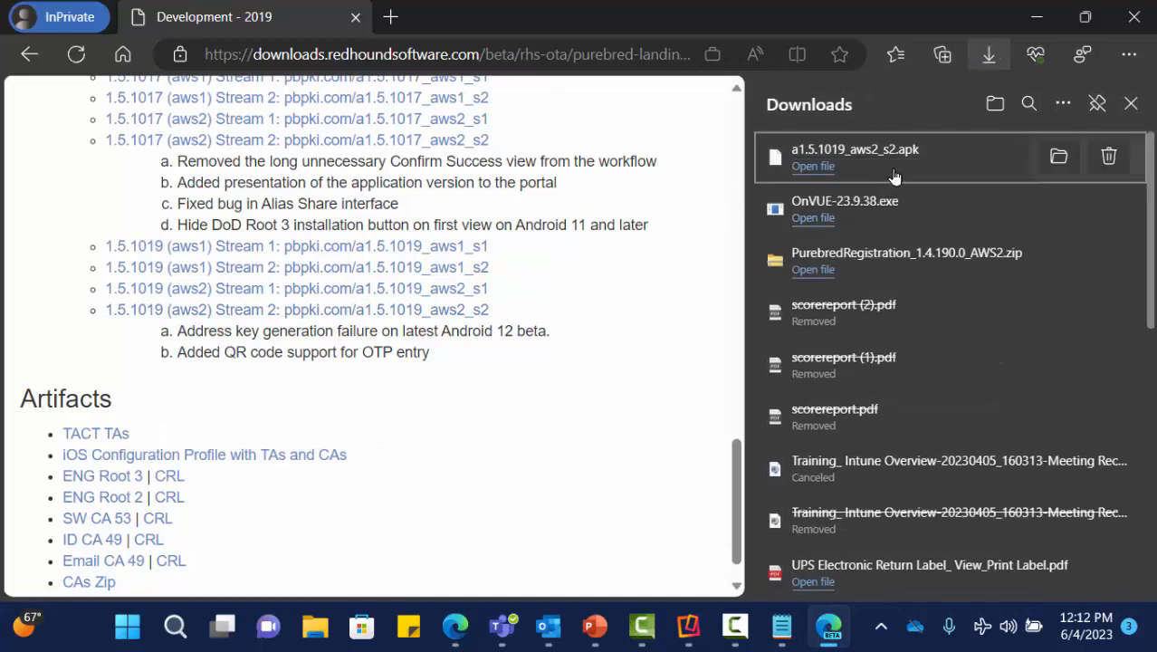
click(1108, 158)
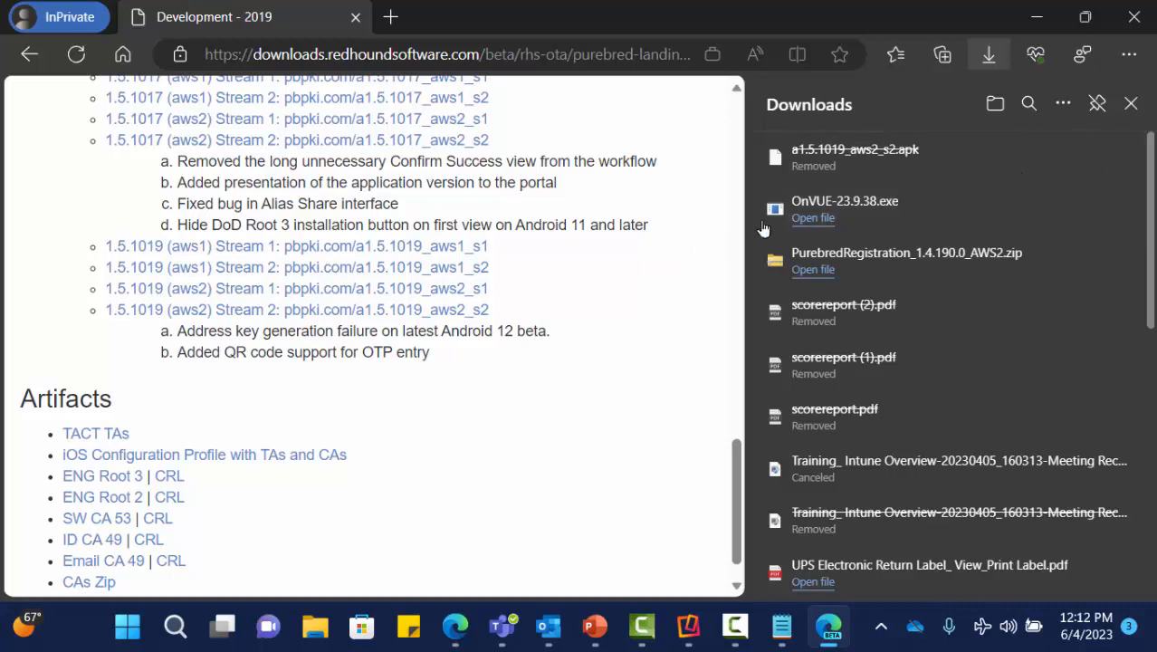
click(1130, 104)
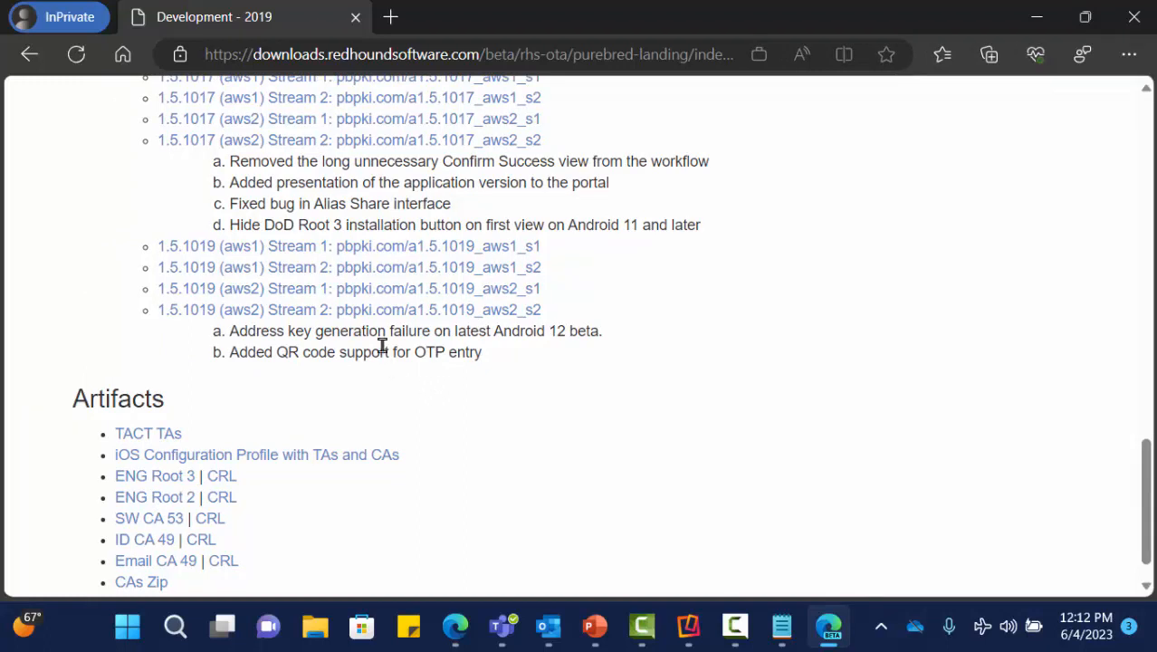
scroll(497, 323, up, 8)
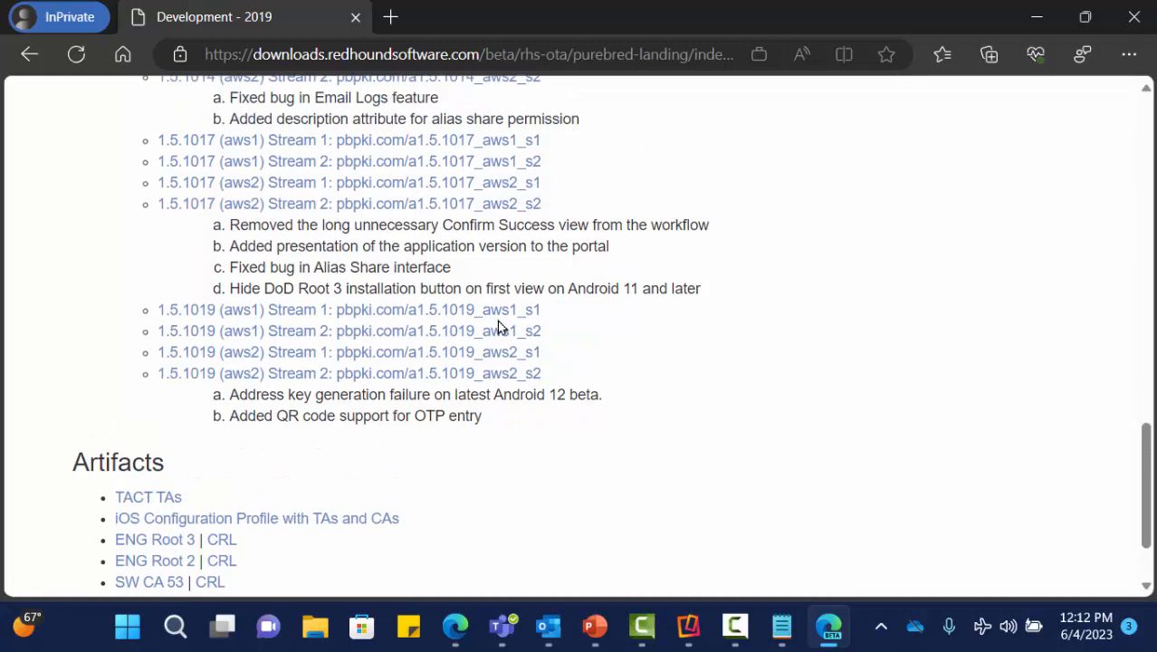
scroll(497, 323, up, 2)
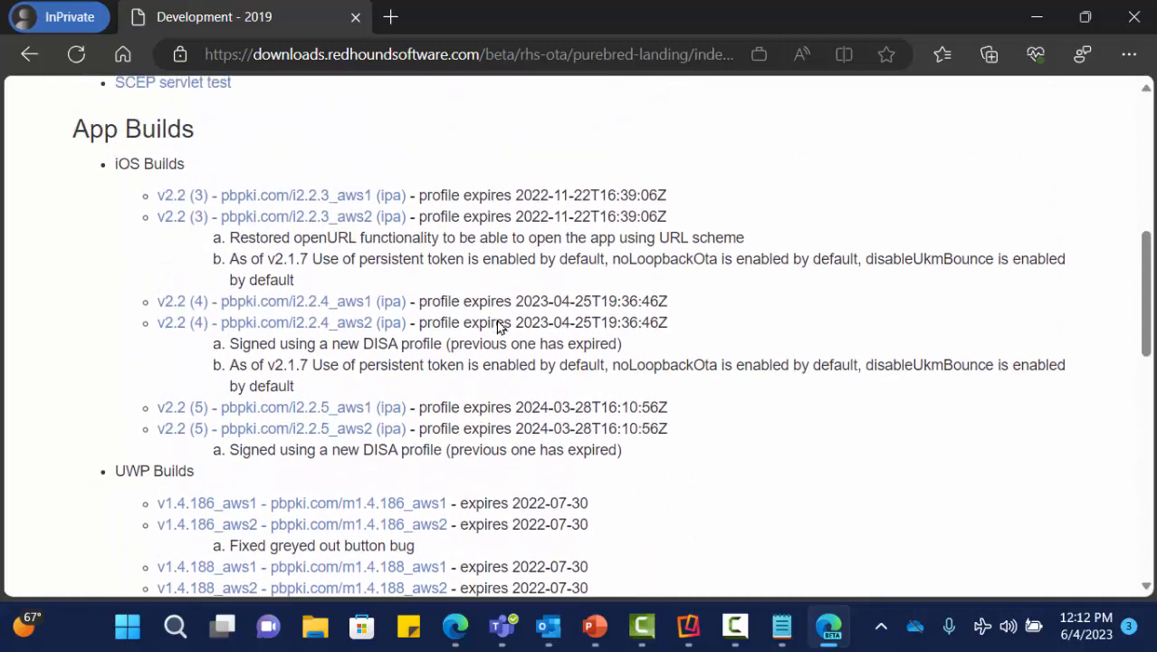
- Preview the i2.2.5_aws2 install page, then download its (ipa) file as PurebredRegistration.ipa
click(263, 437)
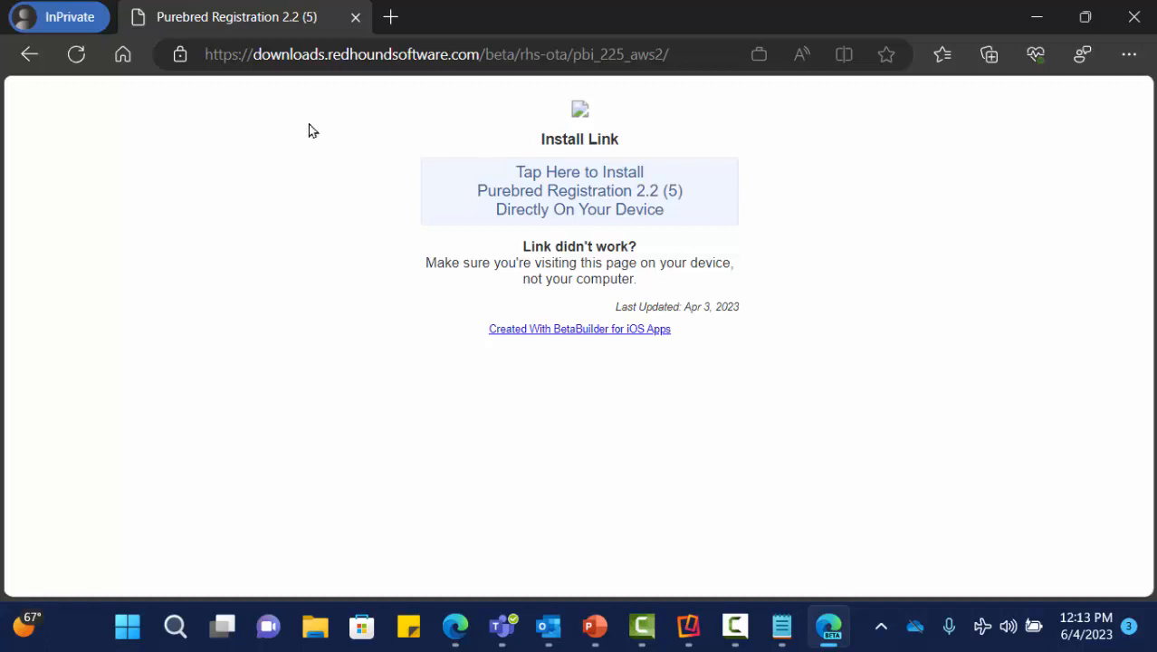
click(29, 54)
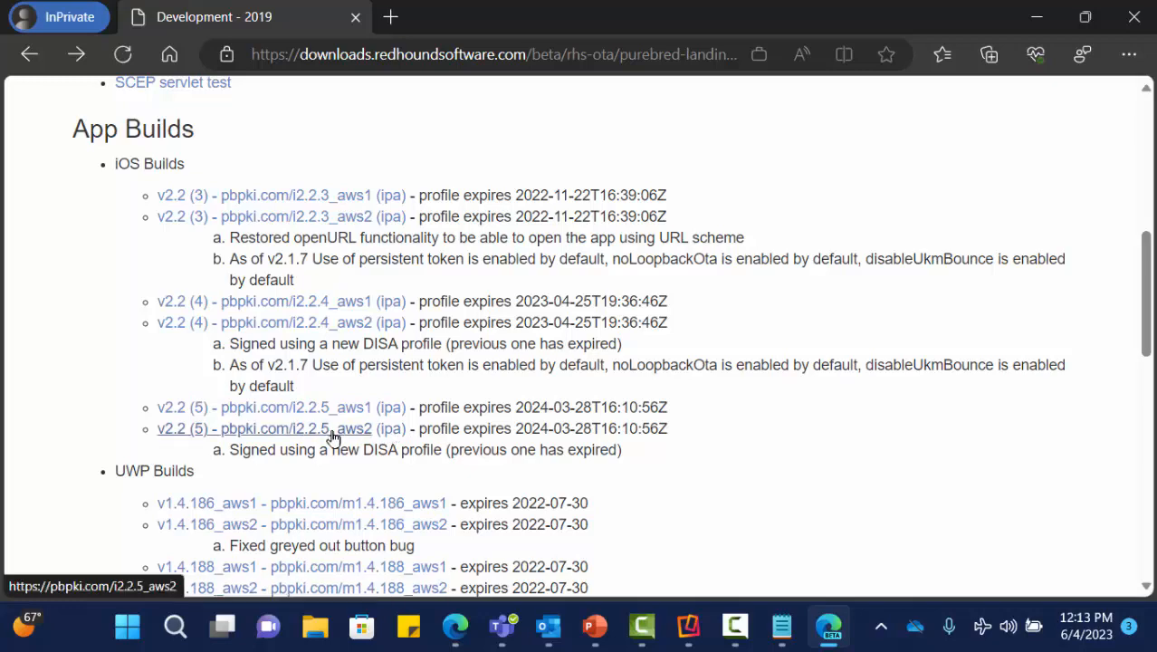
scroll(390, 435, down, 3)
scroll(389, 437, down, 1)
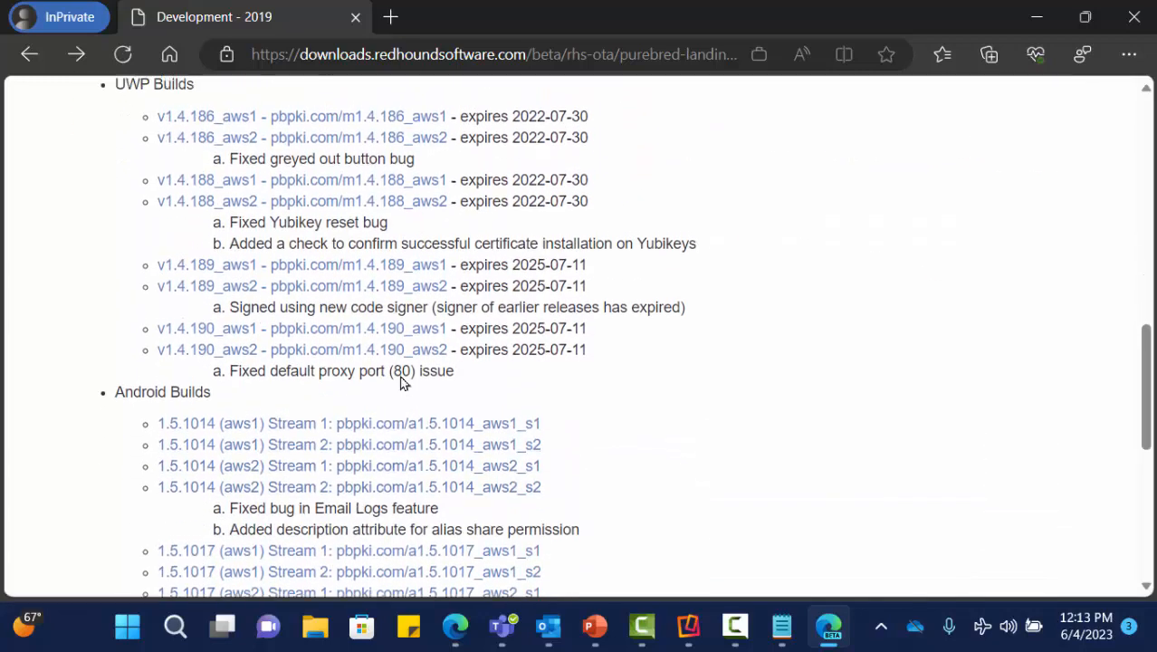
scroll(389, 380, up, 4)
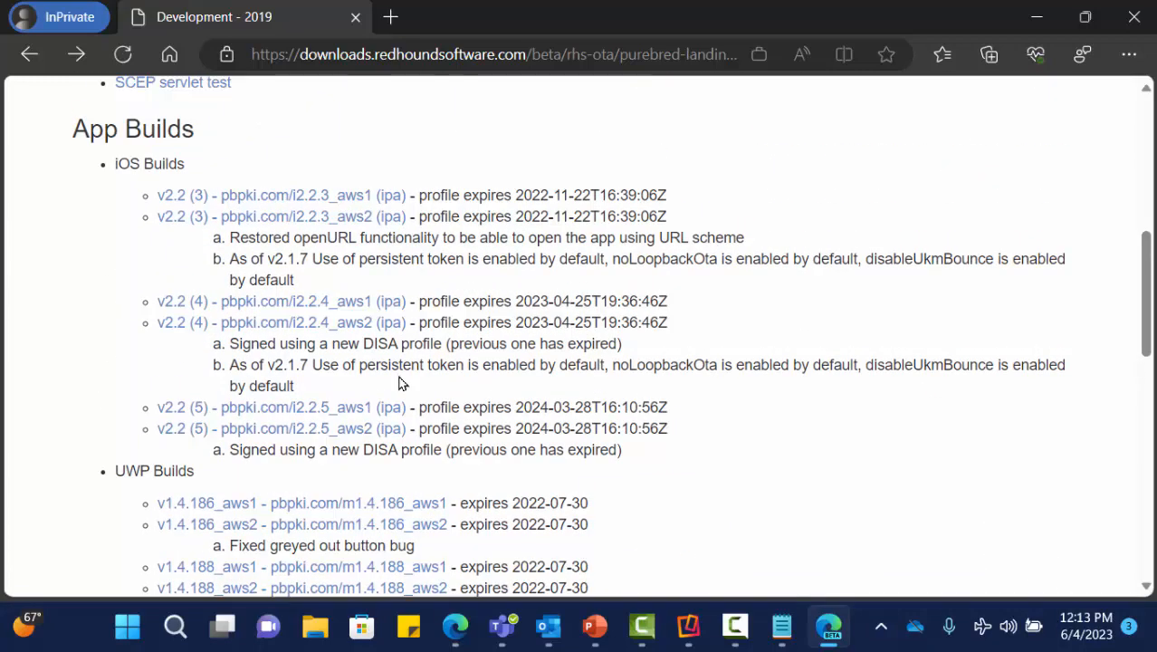
click(392, 436)
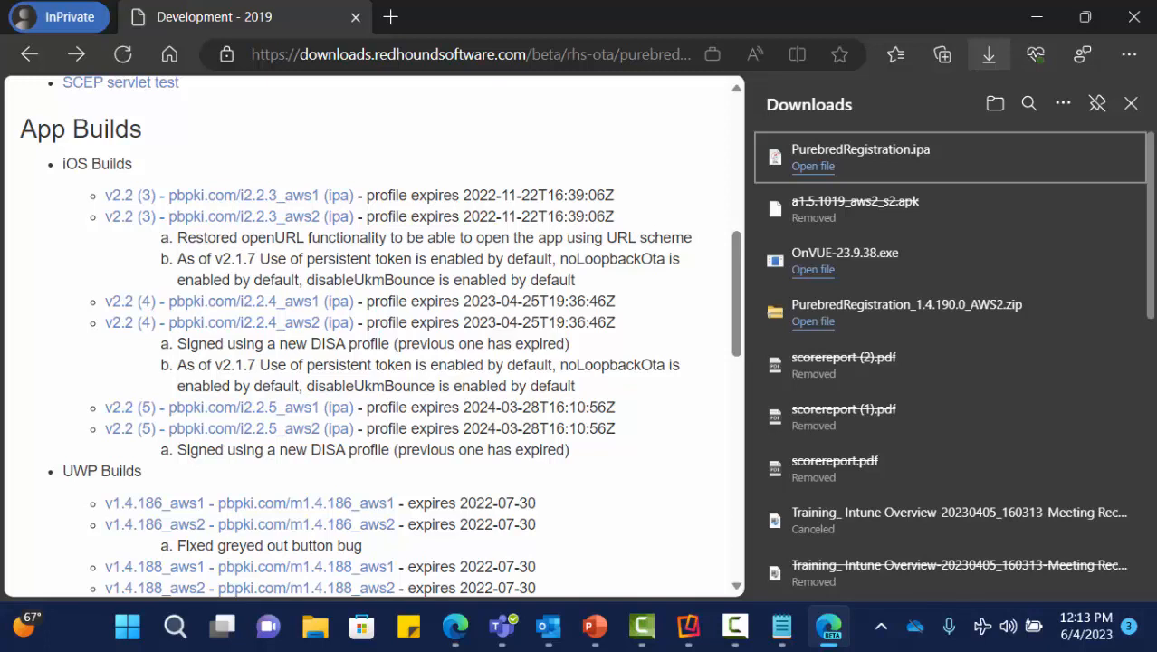
click(1130, 103)
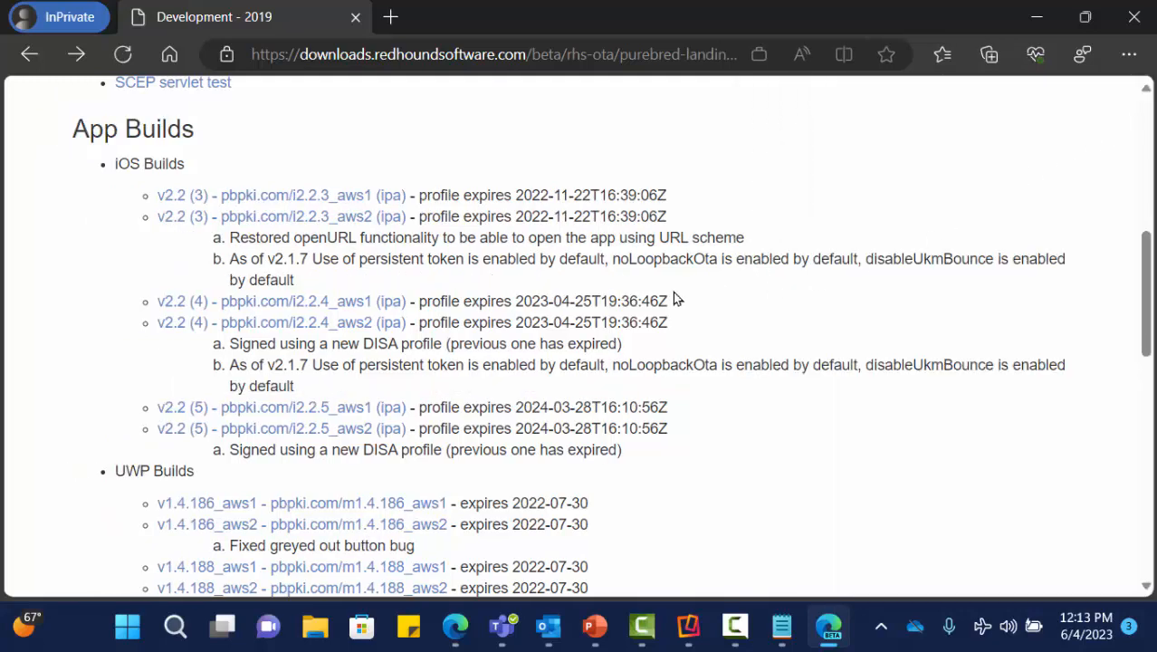
- Scroll to the bottom to show the Artifacts list with ENG Root 3 and the CA certificates
scroll(379, 321, down, 4)
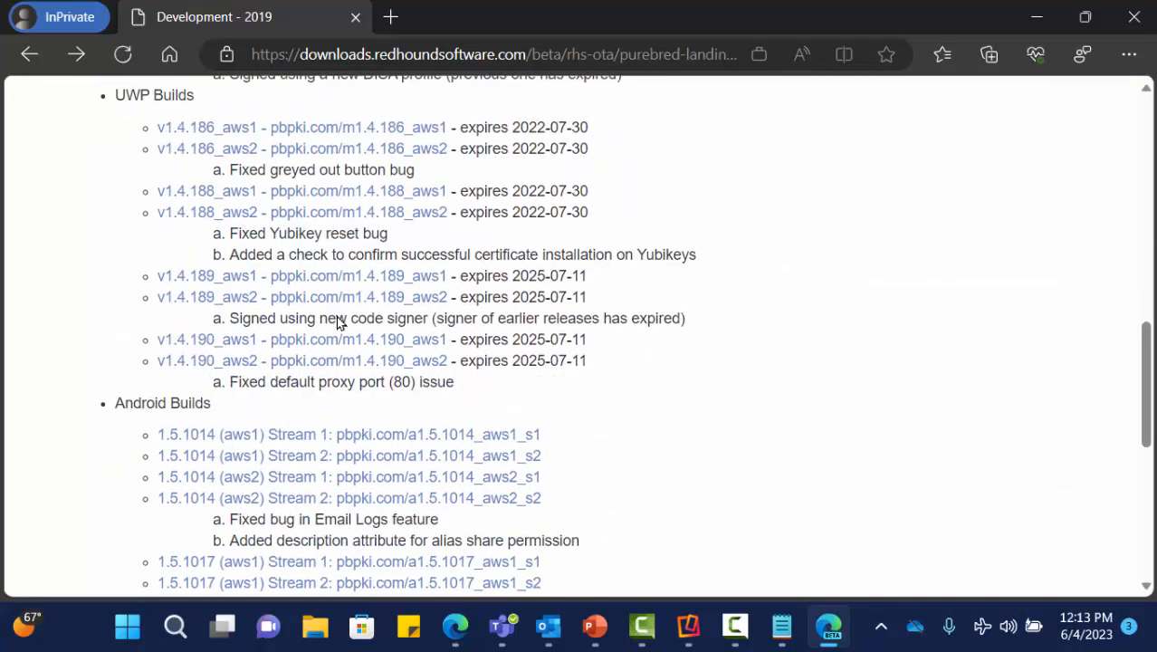
scroll(340, 323, down, 5)
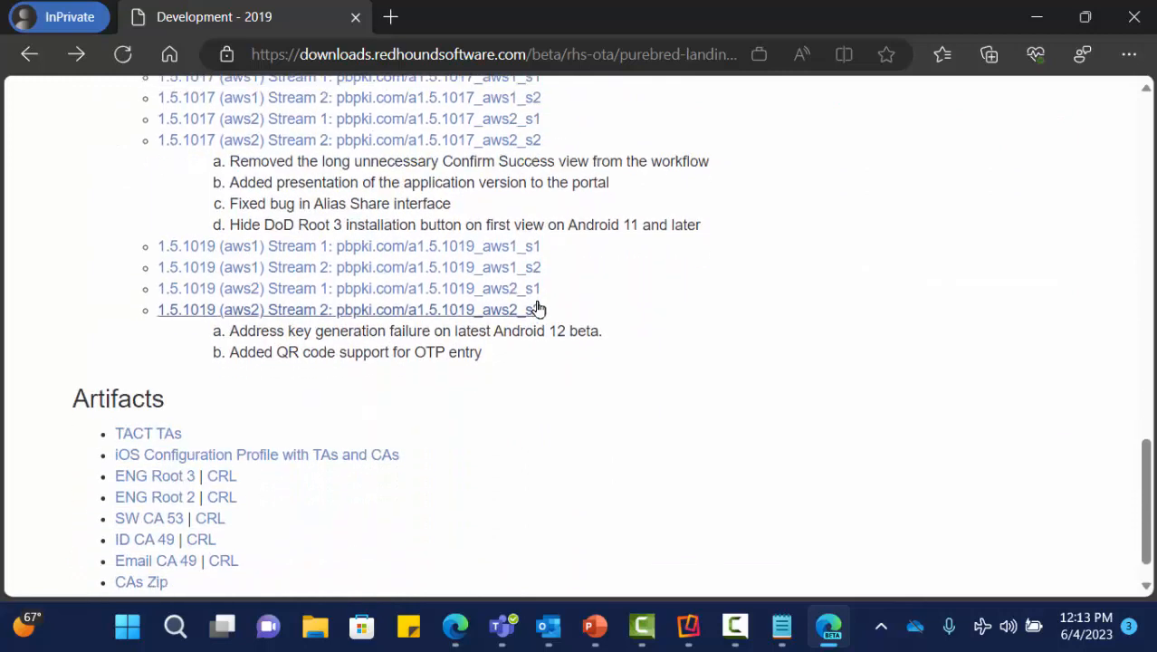
scroll(538, 309, down, 1)
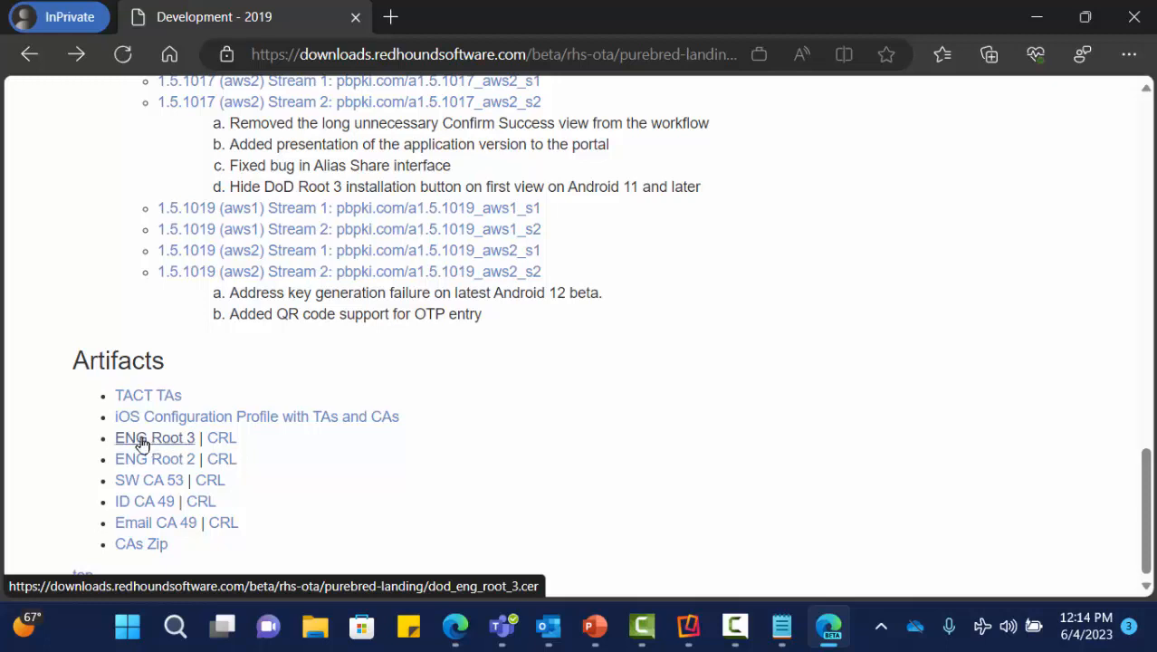
- Download ENG Root 3, delete dod_eng_root_3.cer and PurebredRegistration.ipa, then minimize Edge
click(142, 443)
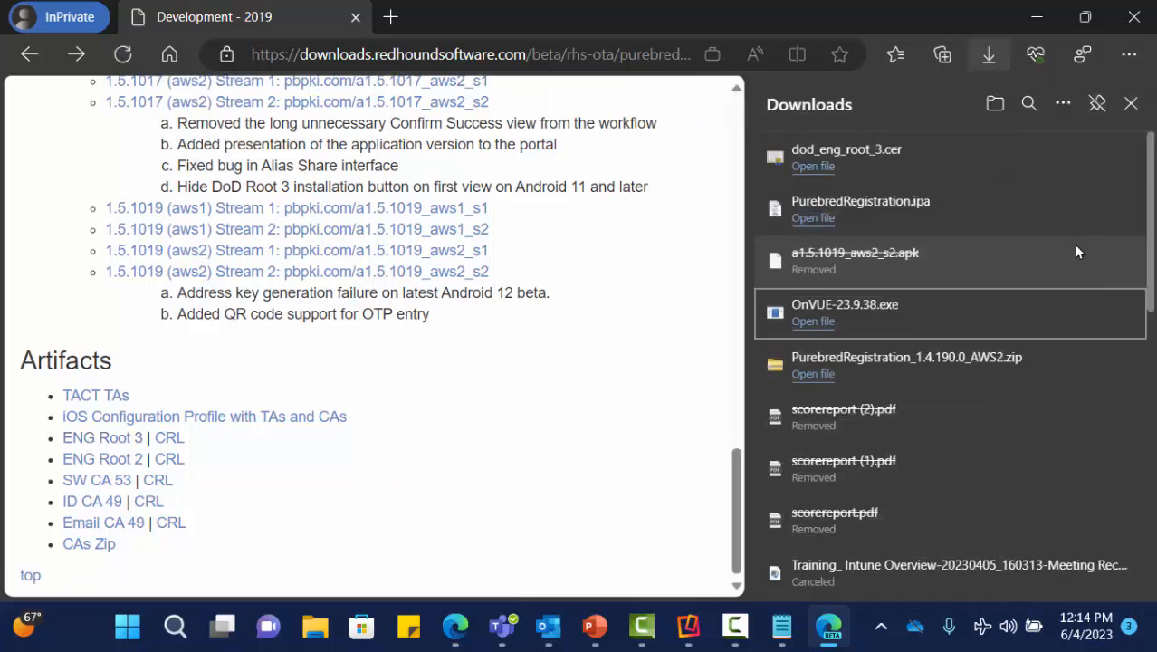
mouse_move(1107, 163)
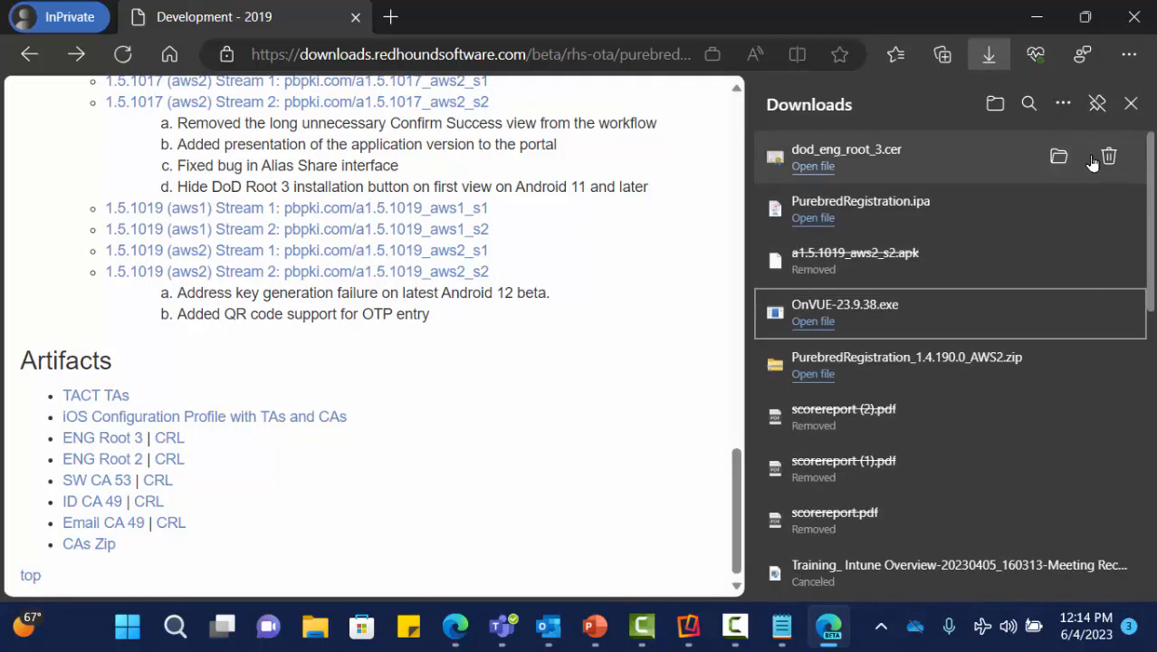
click(1104, 156)
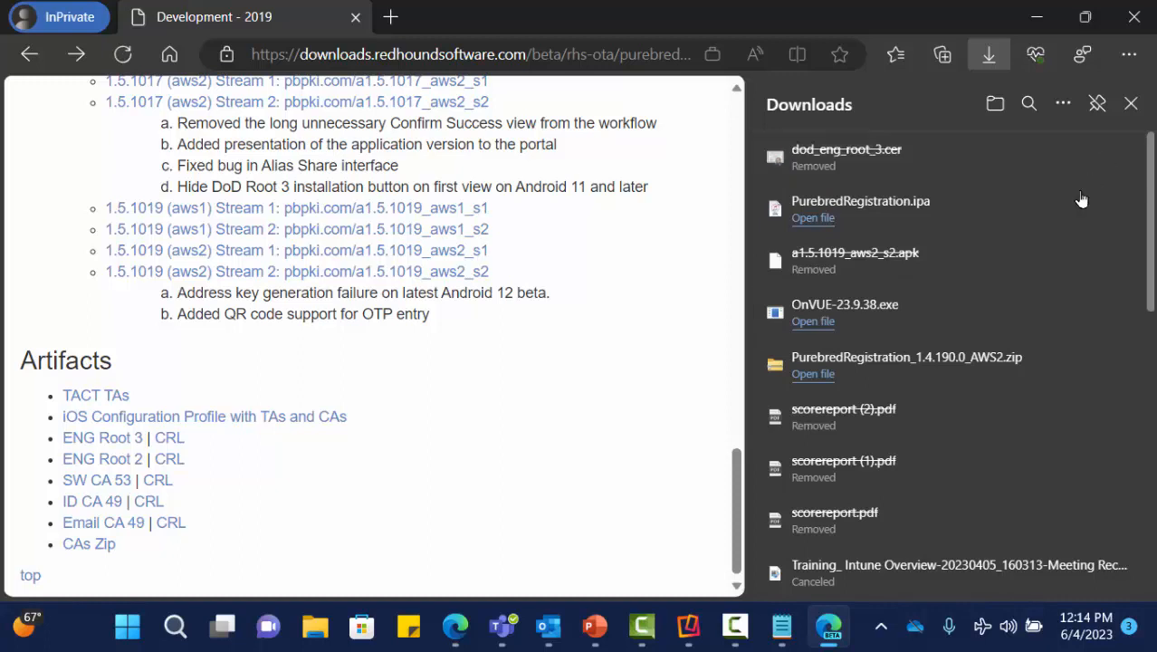
click(1104, 210)
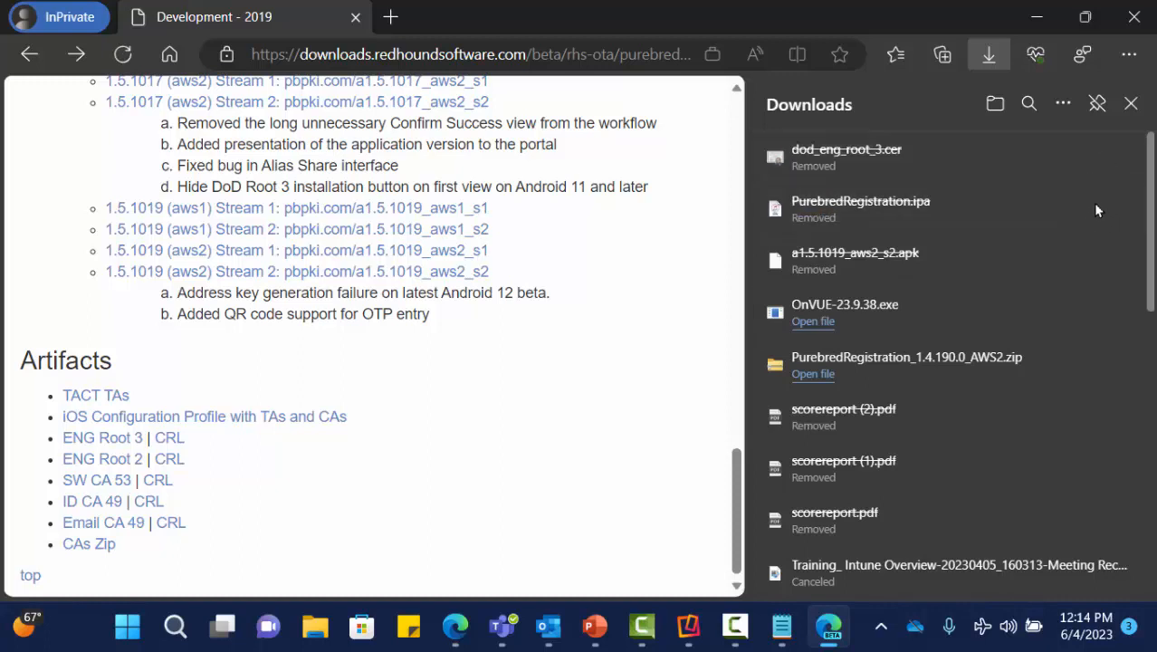
click(1130, 105)
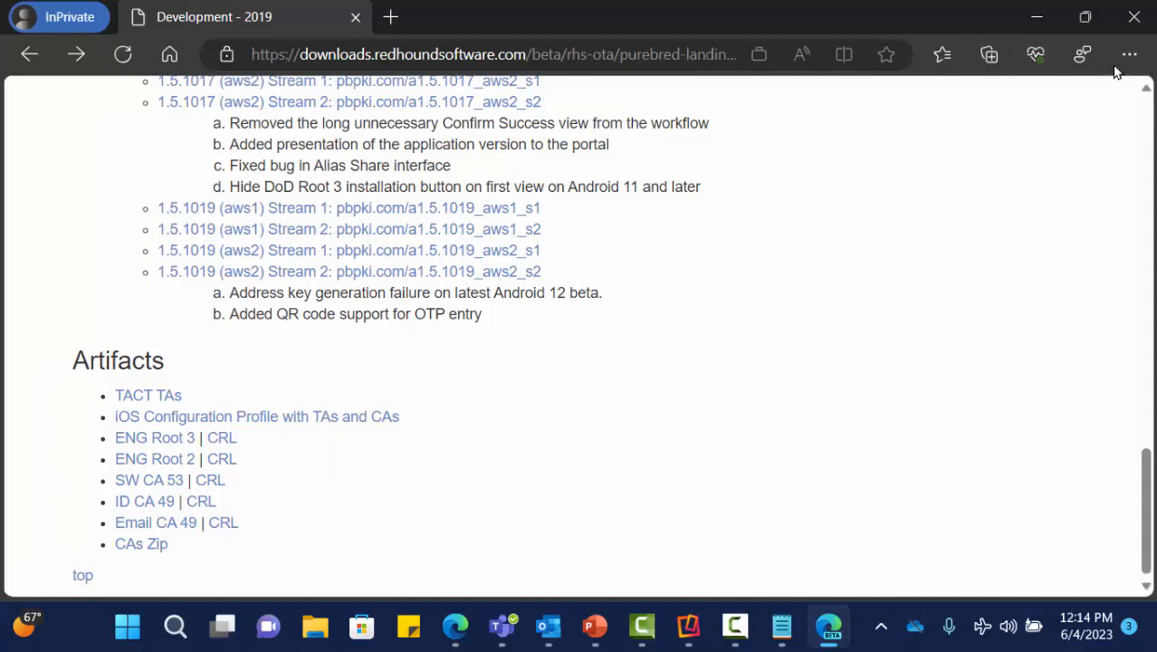
click(1038, 15)
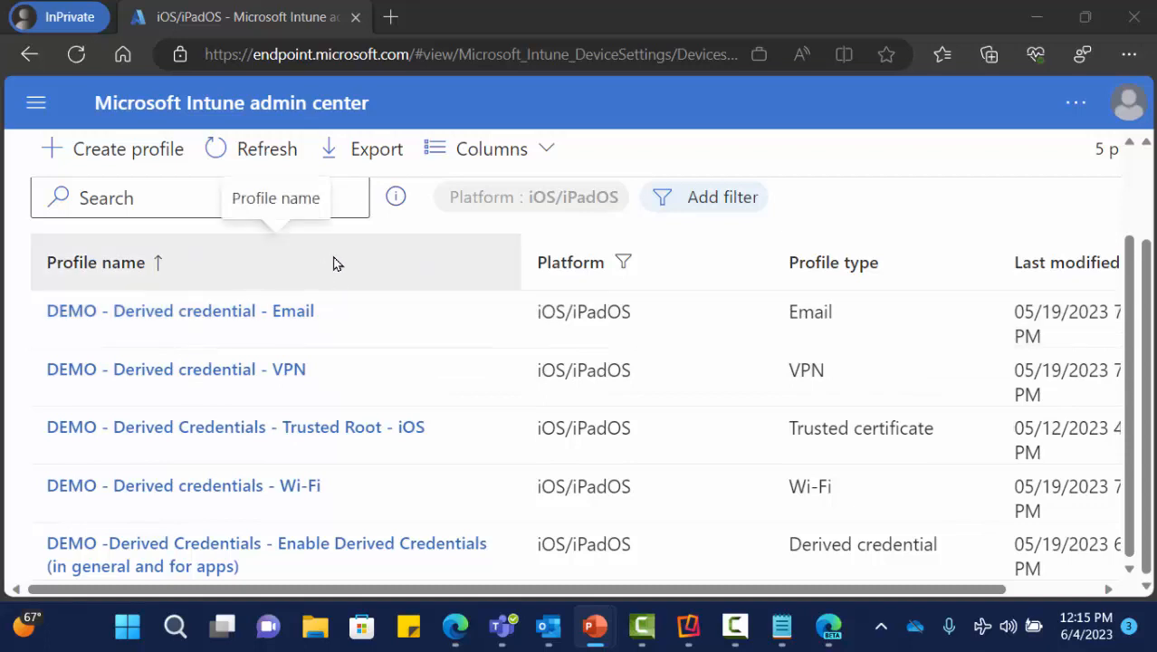
scroll(317, 270, up, 3)
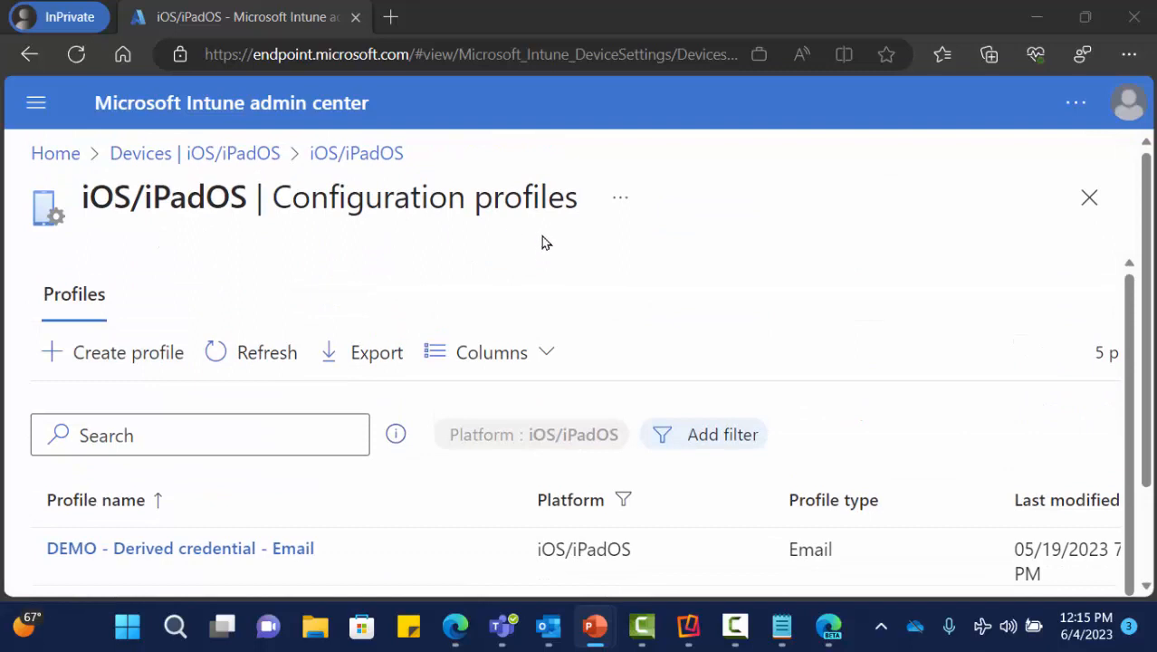
scroll(543, 242, down, 2)
scroll(418, 483, down, 2)
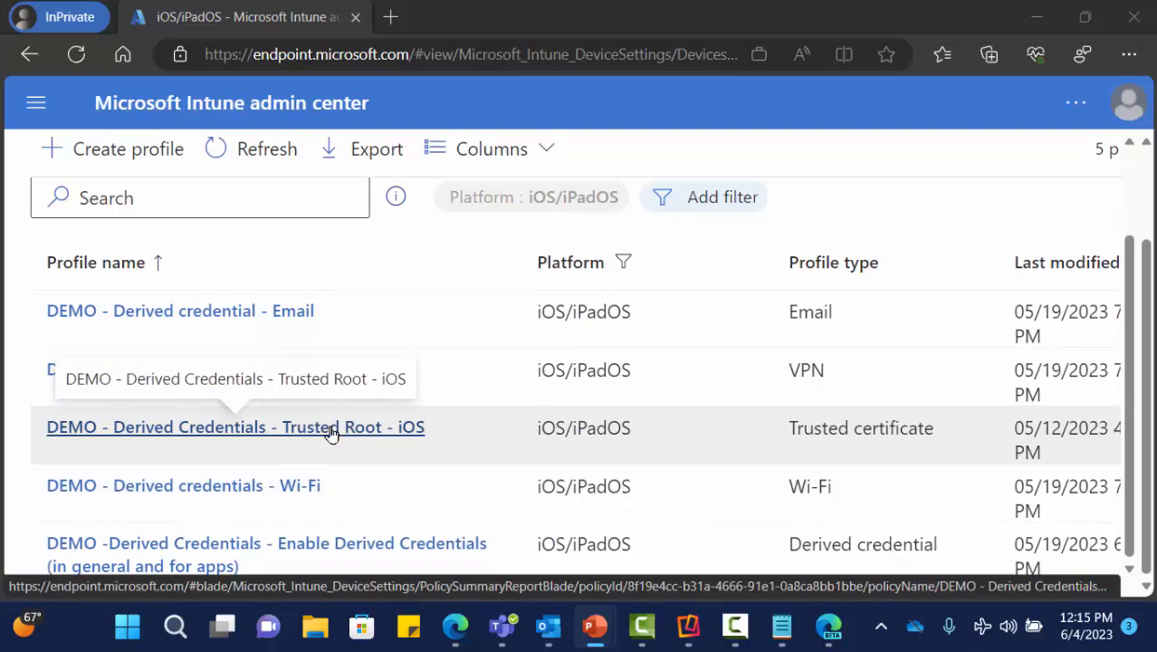
click(331, 430)
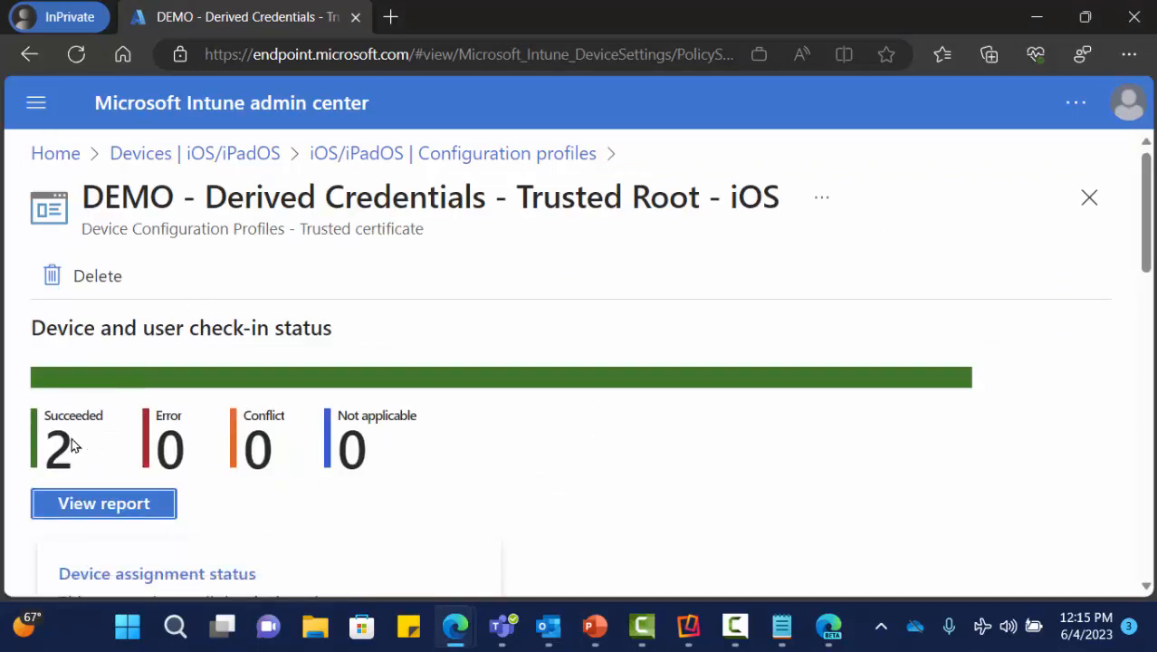
scroll(251, 302, down, 1)
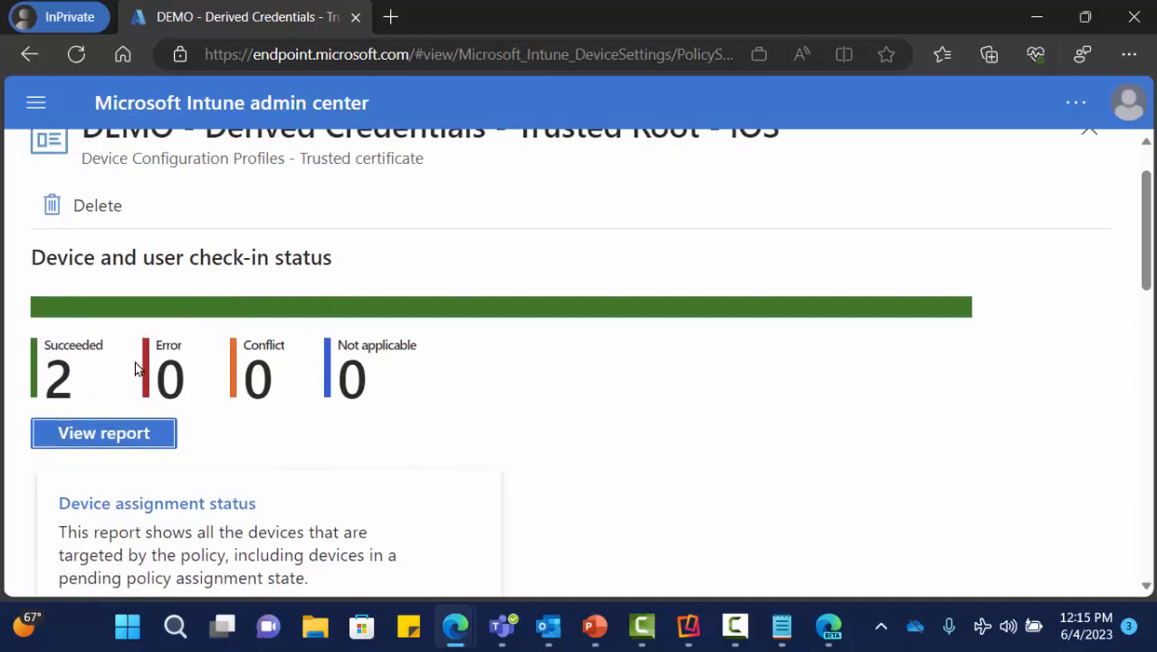
scroll(294, 393, down, 2)
scroll(323, 398, down, 9)
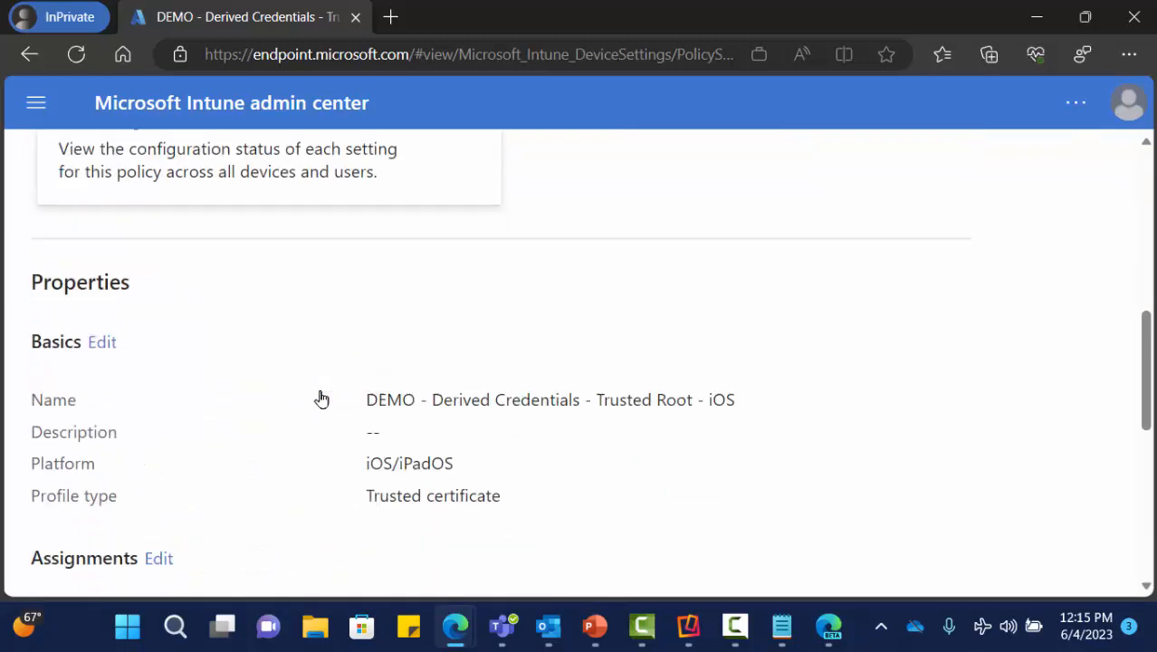
scroll(290, 396, down, 3)
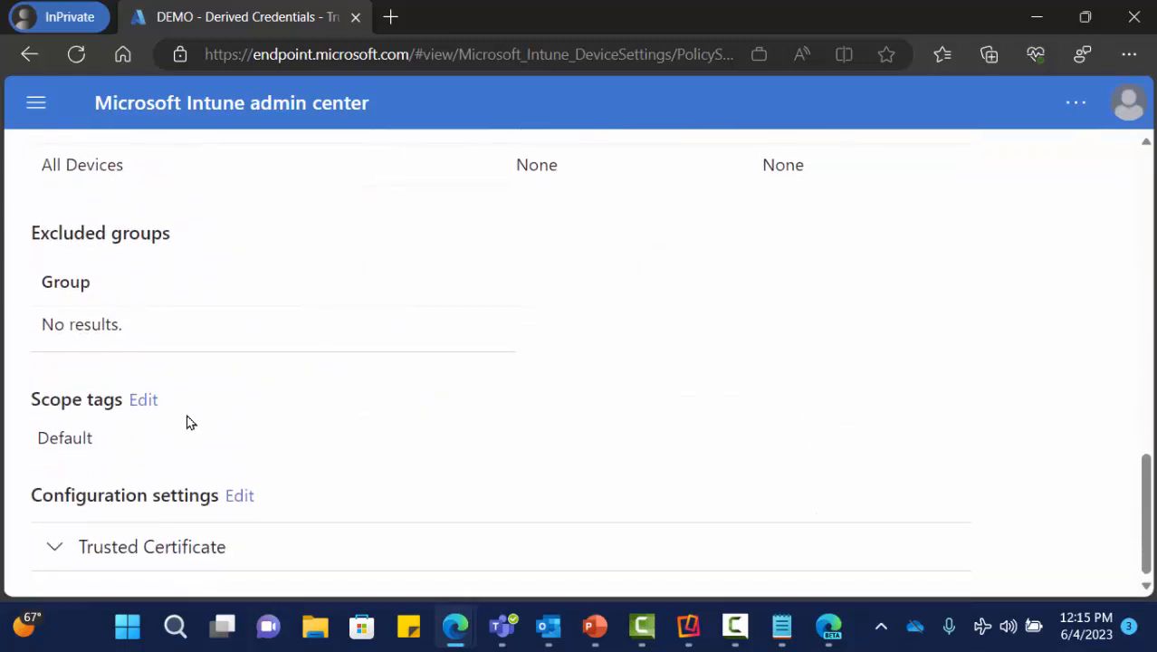
click(64, 545)
scroll(443, 473, down, 1)
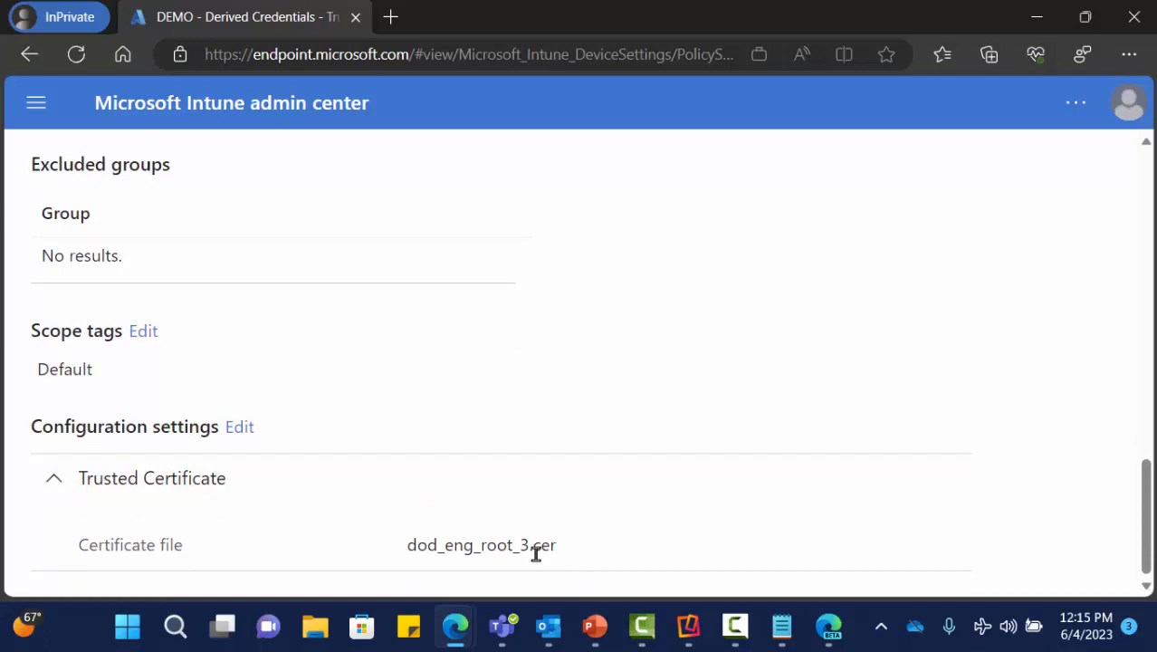
scroll(369, 442, up, 3)
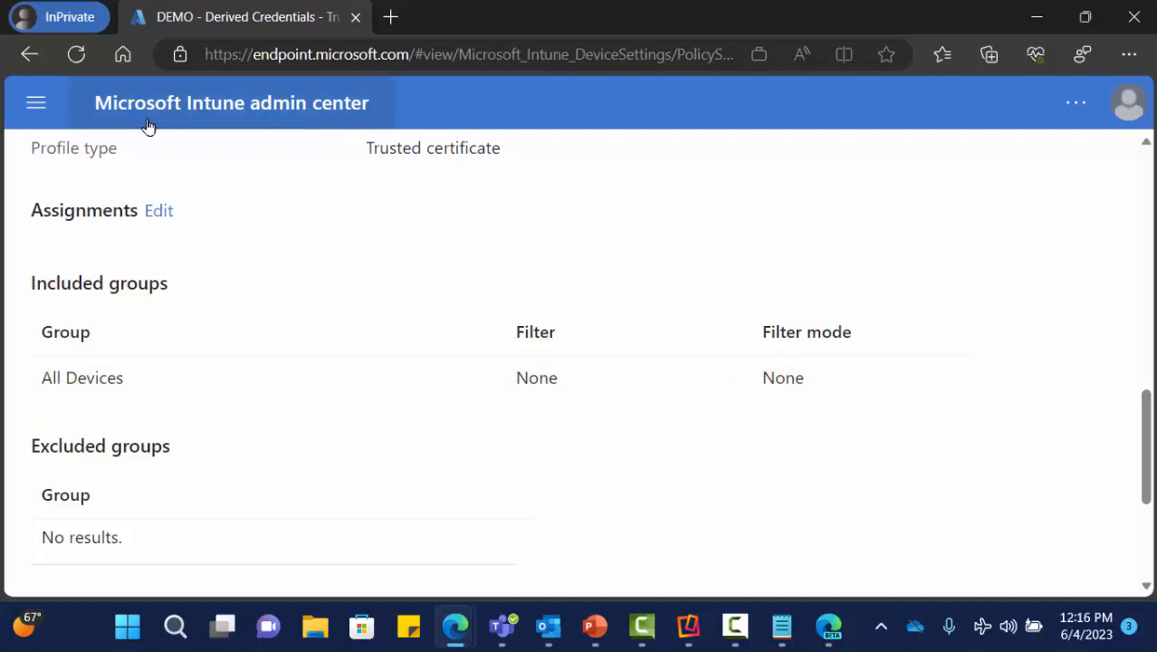
- Open the Purebred Registration app from the iOS/iPadOS apps list and review its overview
click(35, 105)
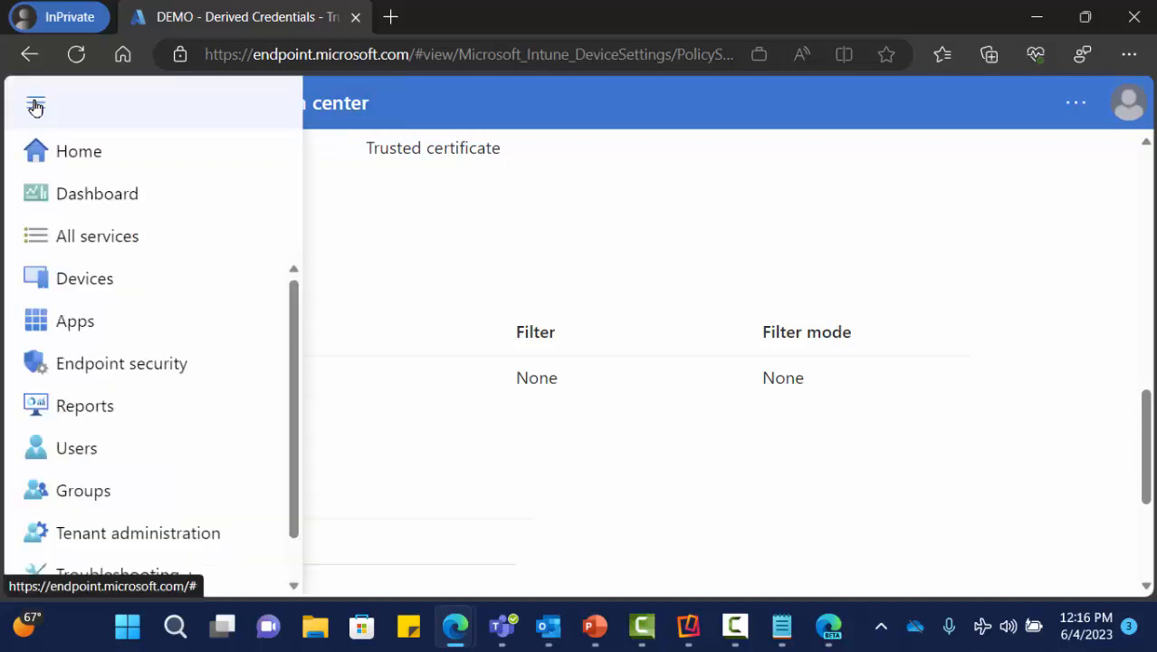
click(77, 320)
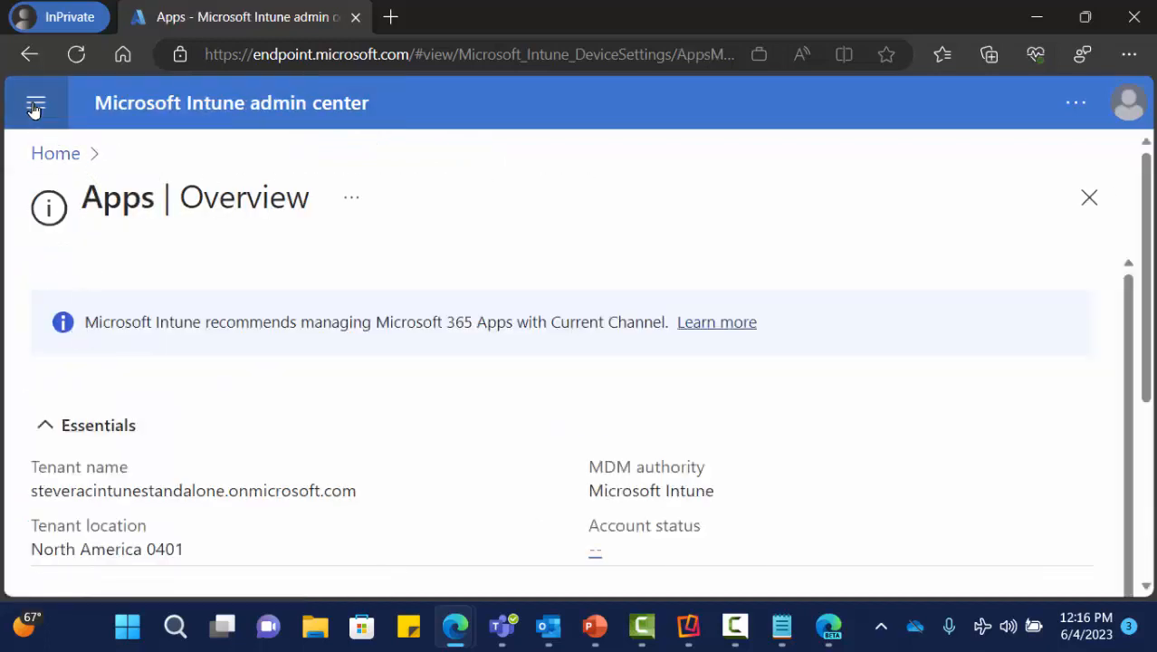
click(35, 103)
click(116, 509)
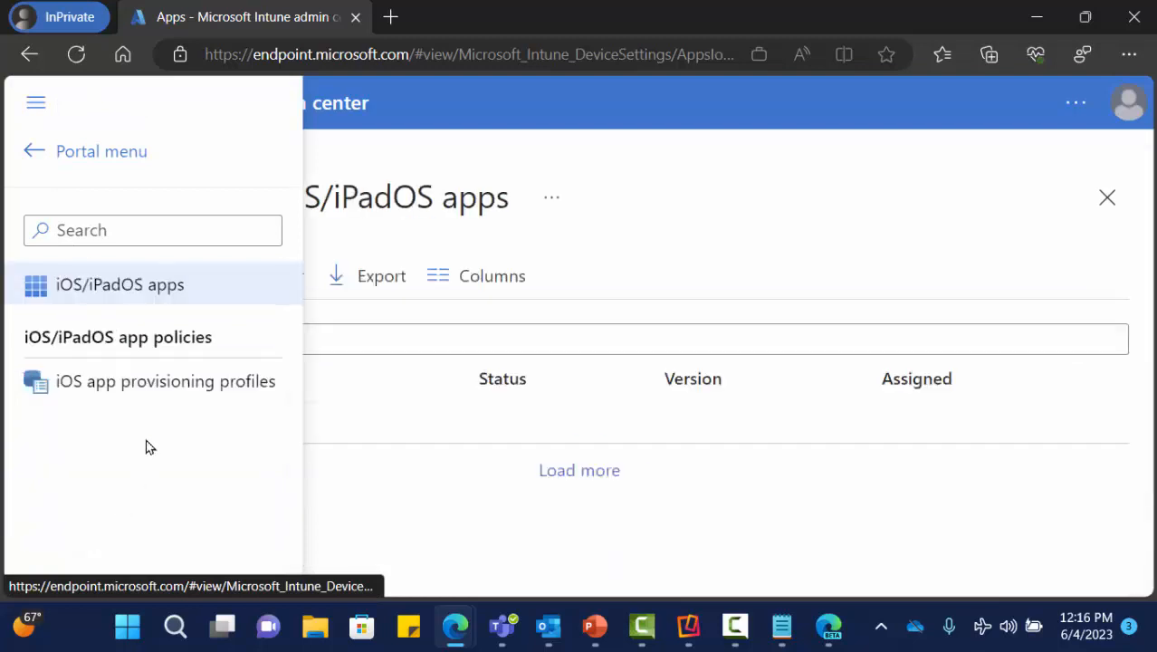
click(140, 297)
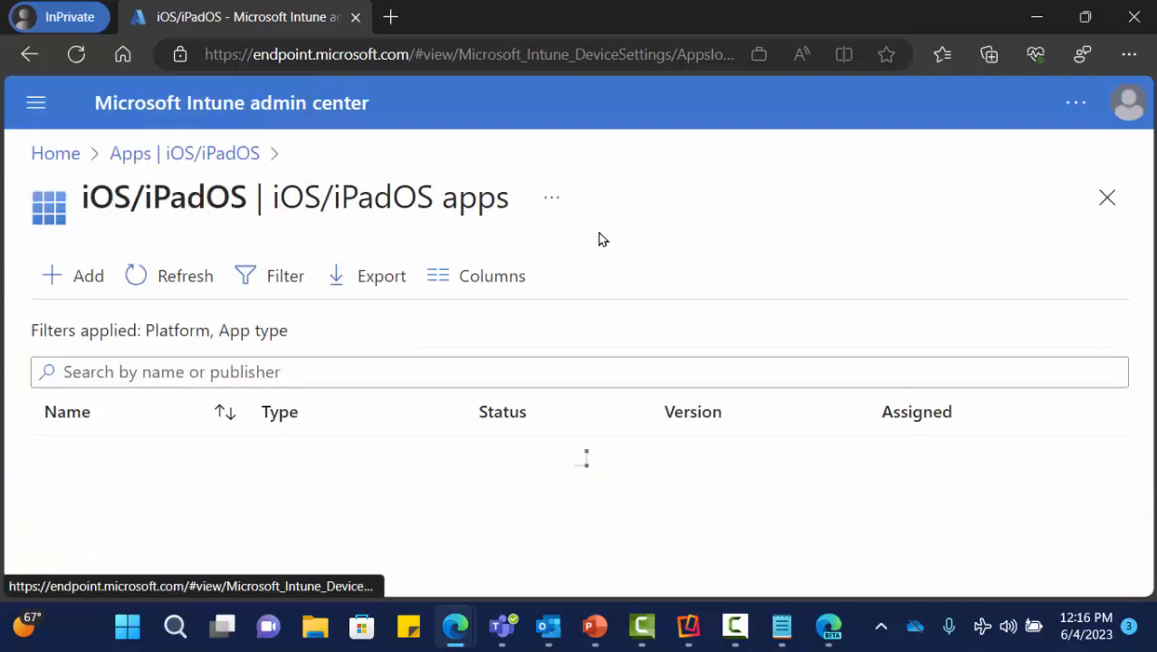
scroll(258, 512, down, 1)
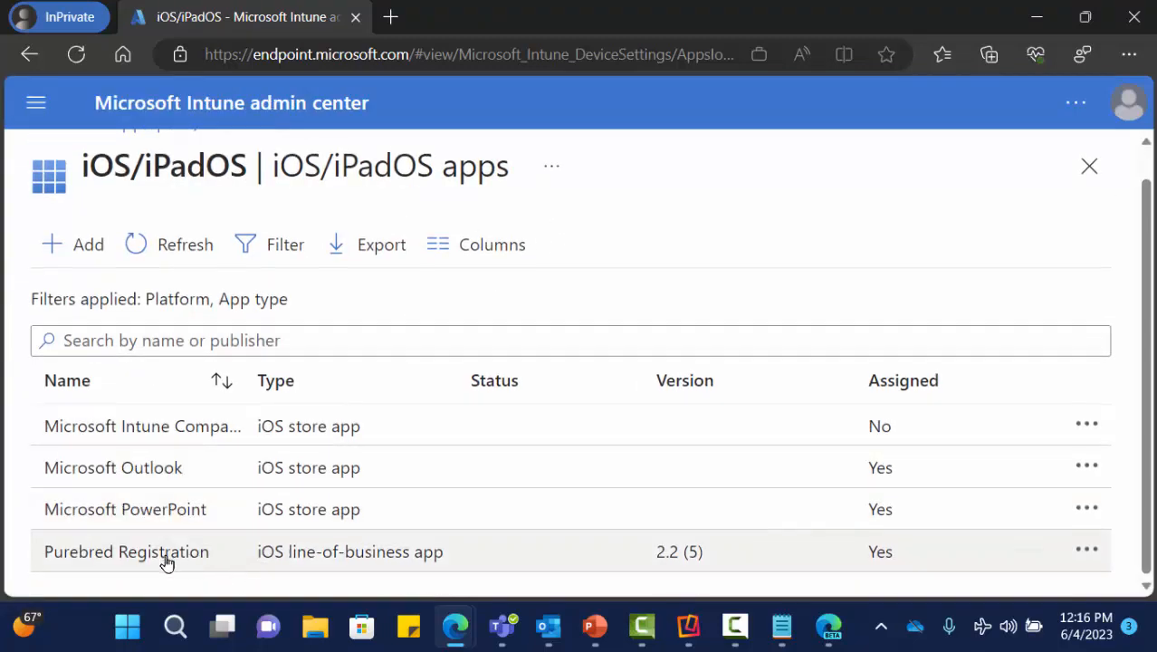
click(160, 561)
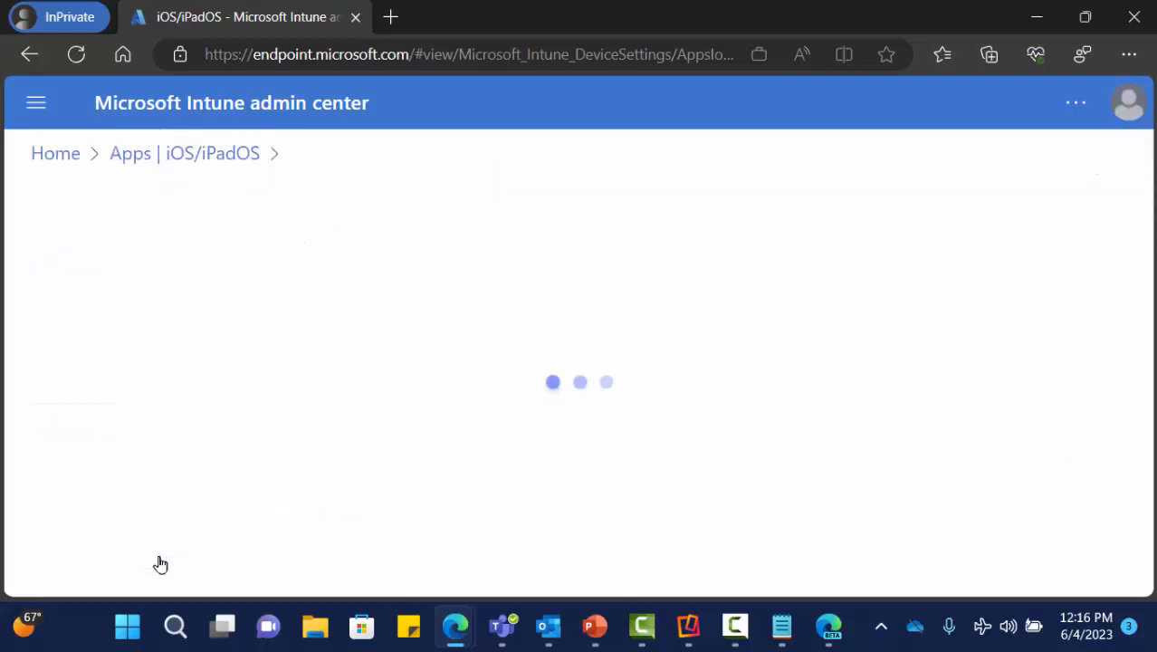
scroll(328, 364, down, 8)
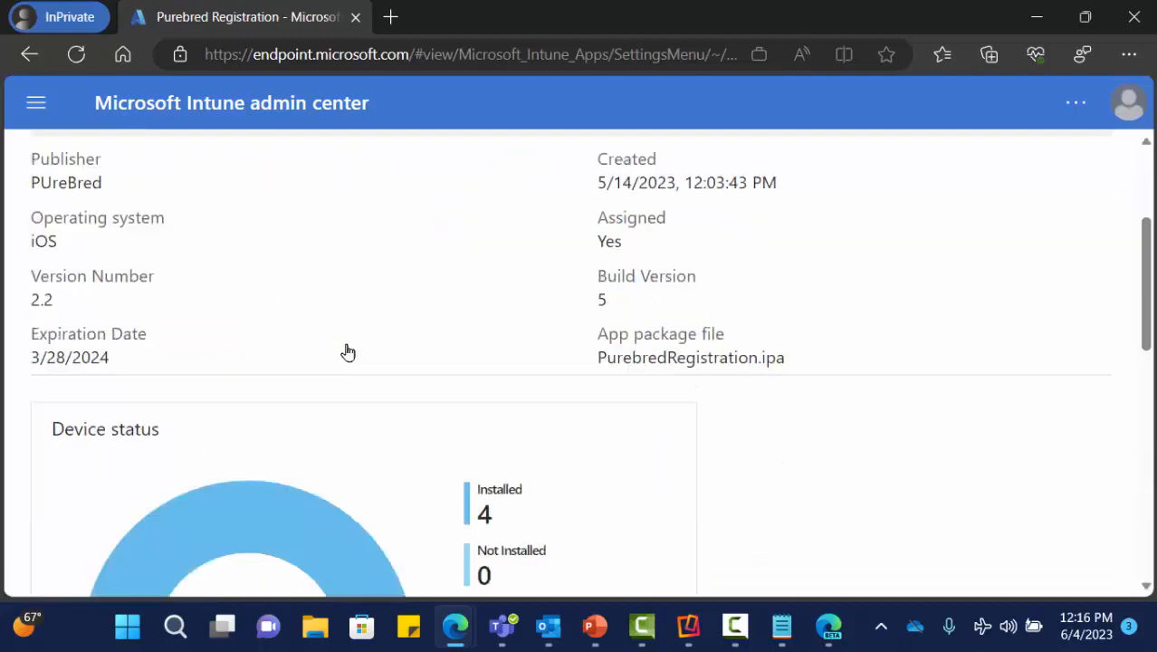
scroll(348, 352, down, 5)
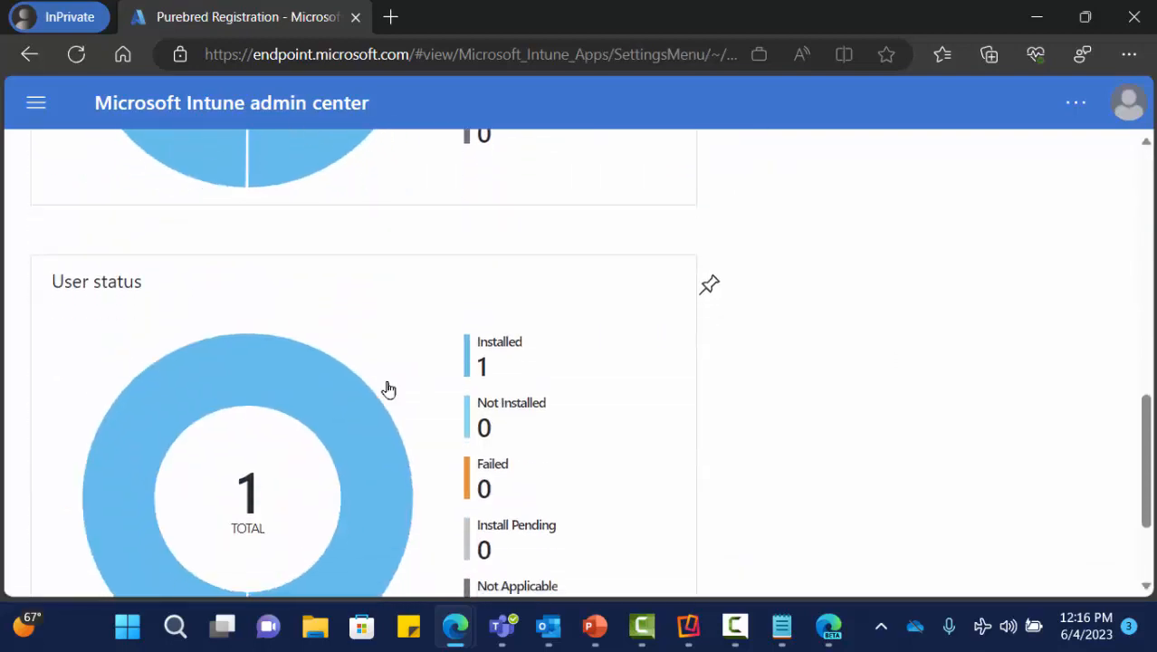
scroll(384, 392, up, 12)
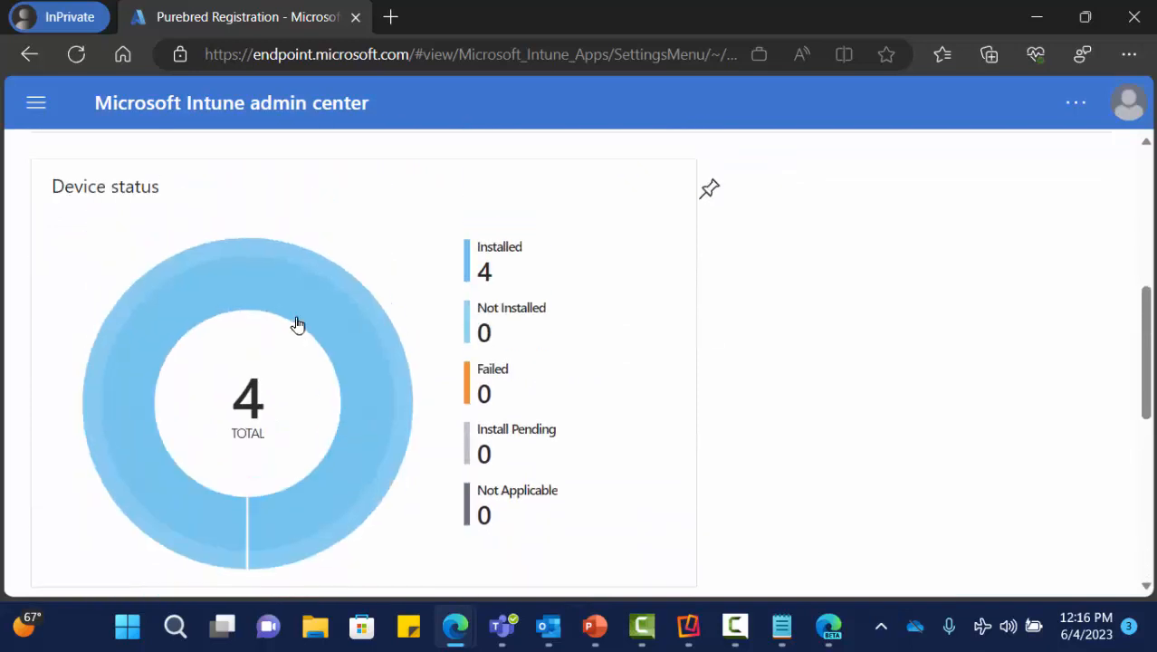
- View its Properties, targeting iPad and iPhone/iPod with minimum iOS 12.0
click(46, 109)
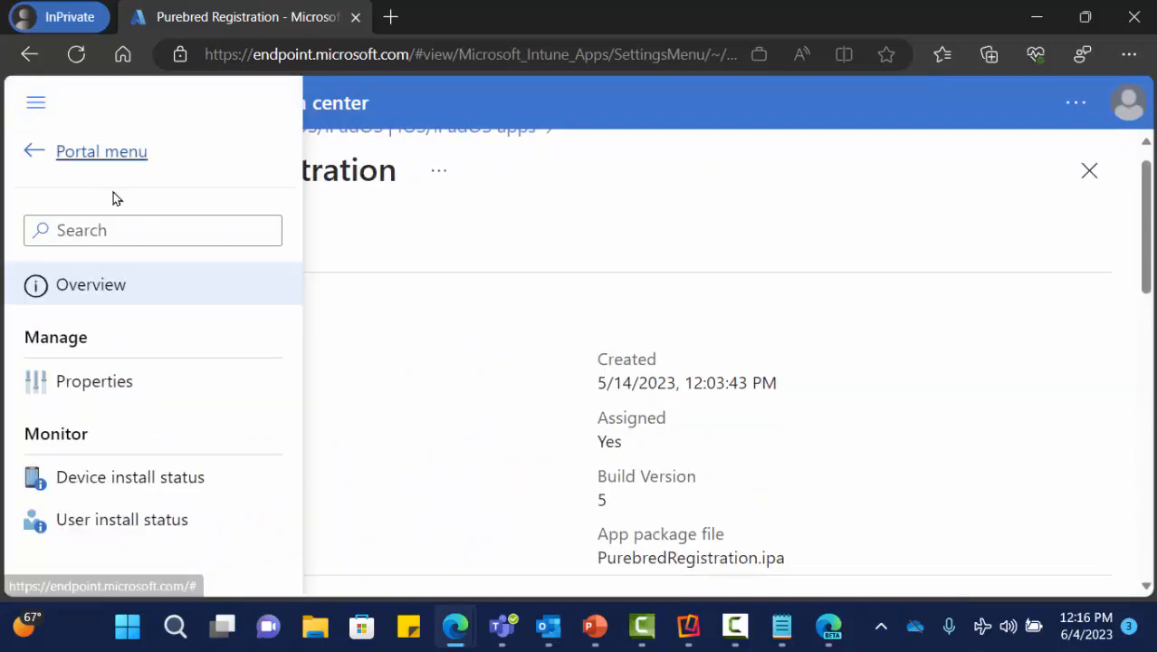
click(124, 387)
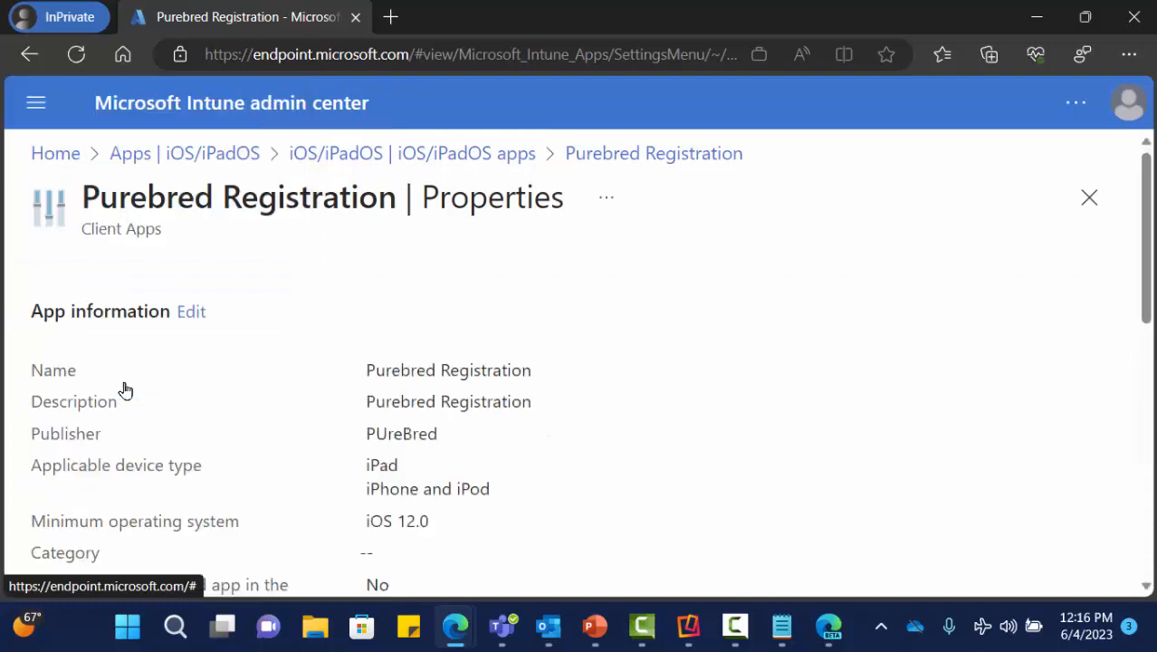
scroll(337, 364, down, 1)
scroll(337, 364, down, 5)
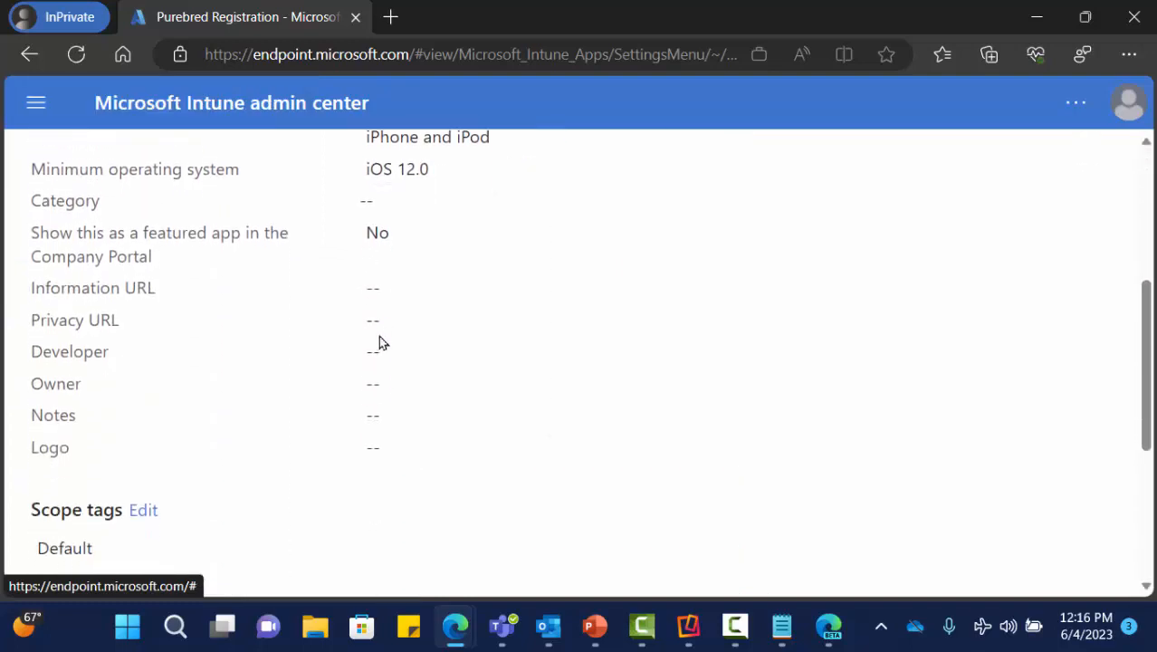
scroll(377, 334, down, 1)
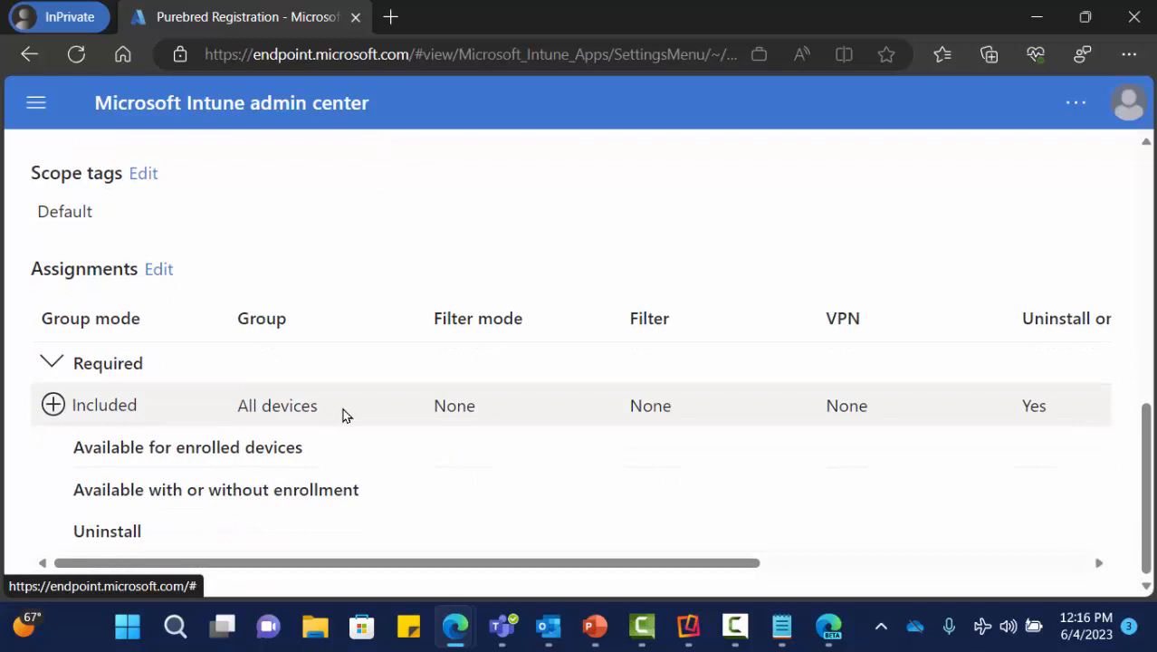
scroll(338, 390, up, 6)
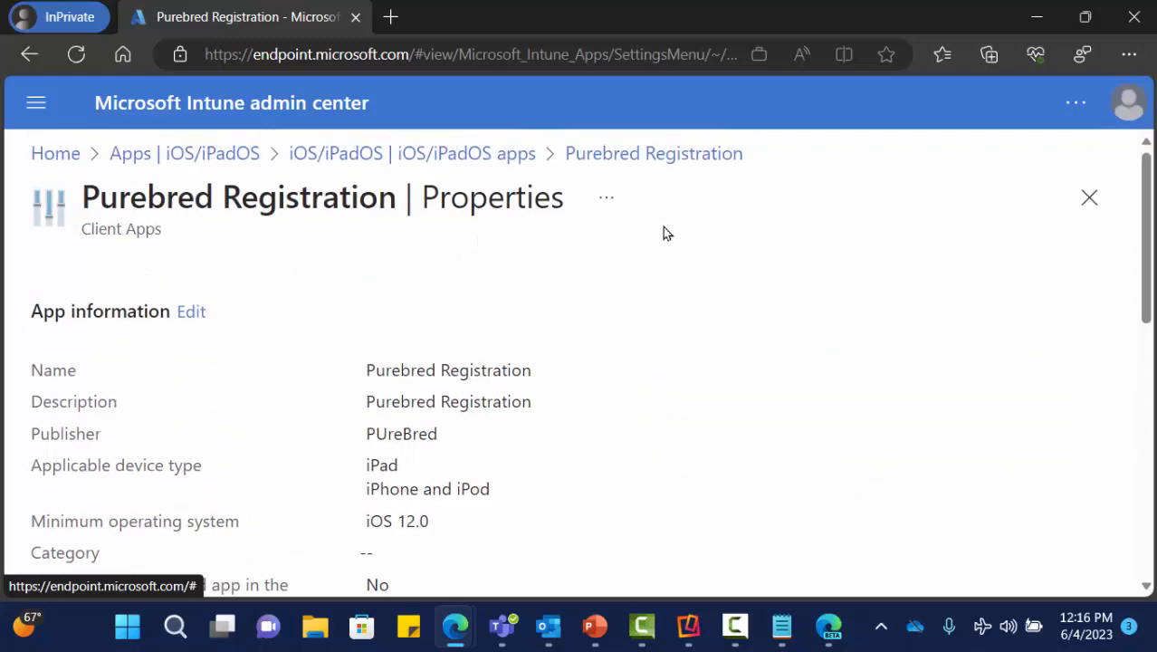
- Close Purebred Registration's properties back to the app list and bring the mirrored iPhone into view
click(1087, 203)
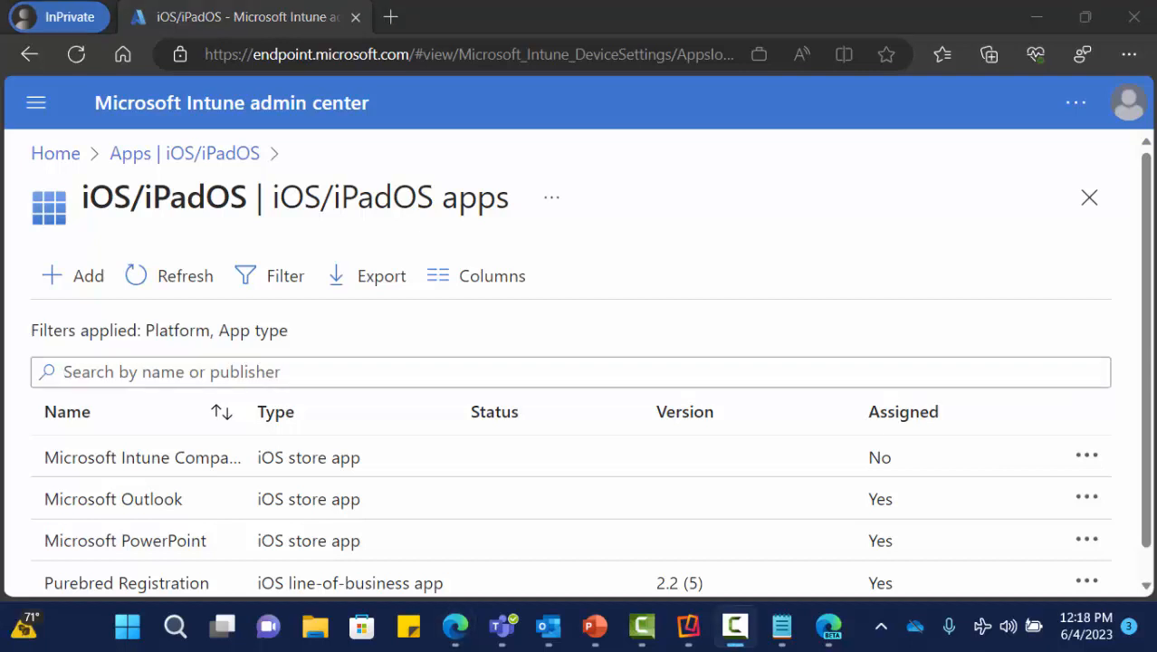
drag(1156, 400, 593, 408)
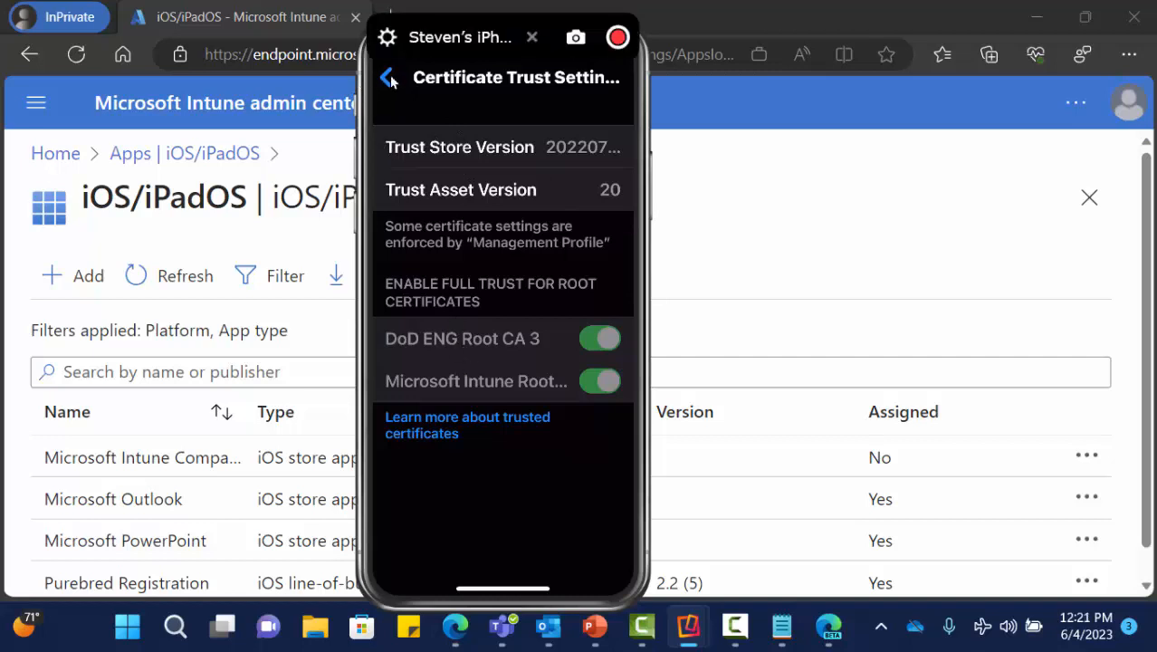
- Check the iPhone fully trusts DoD ENG Root CA 3, then move the phone view aside
drag(389, 83, 393, 79)
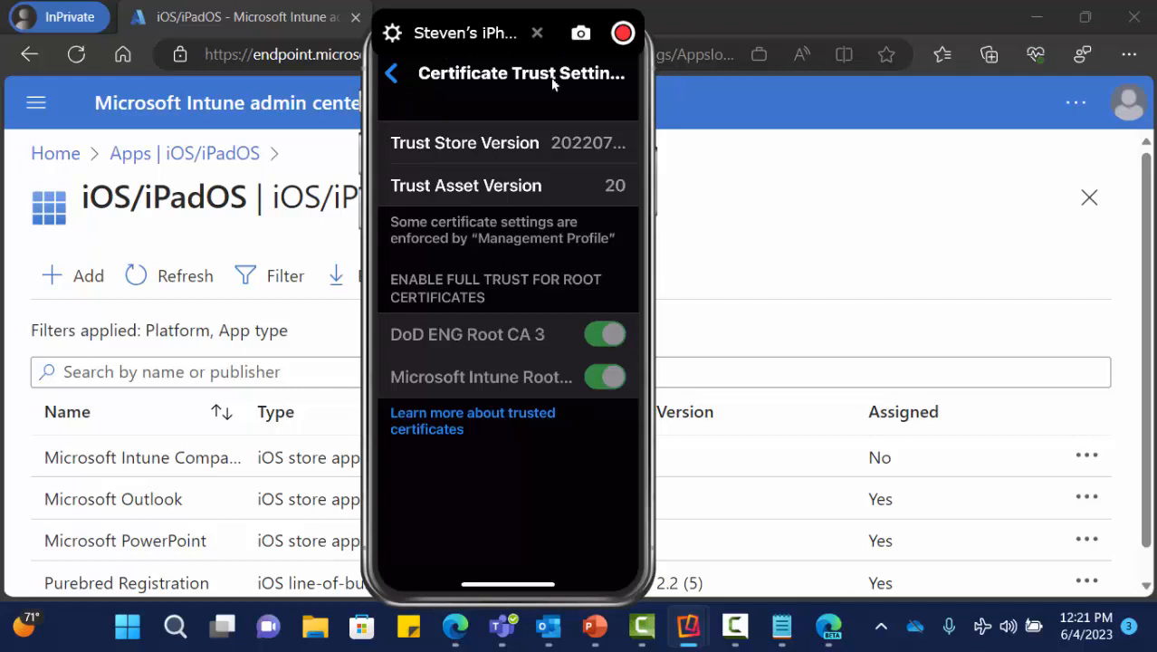
drag(524, 95, 1156, 95)
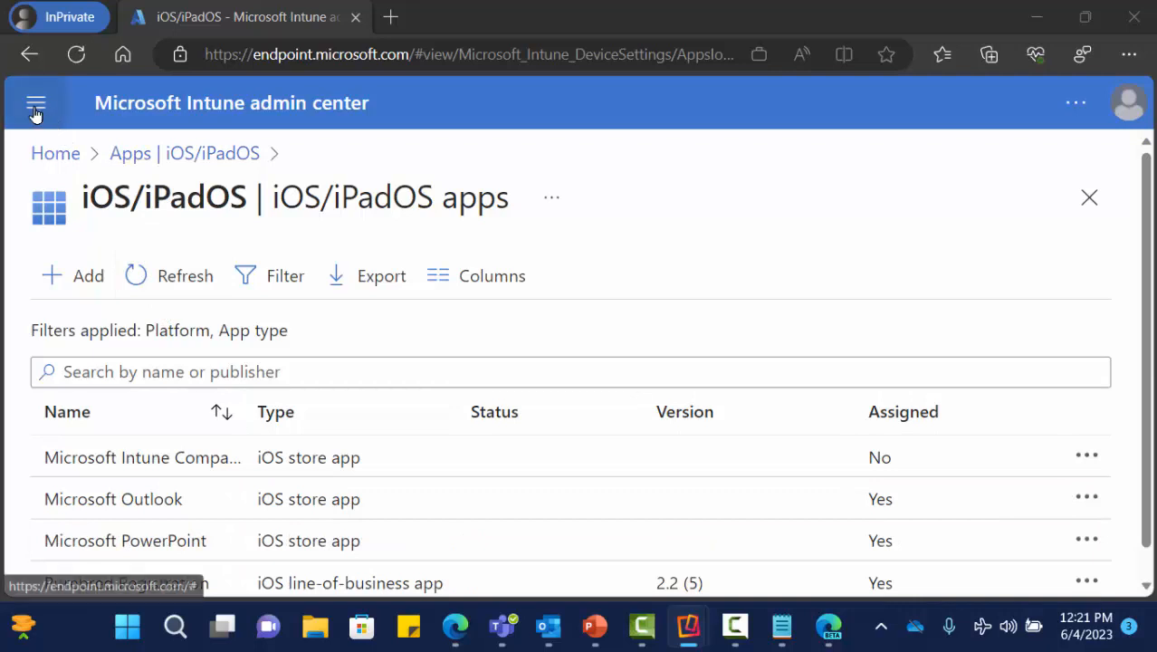
- Go to the App configuration policies list and widen its Name column to show full names
click(185, 154)
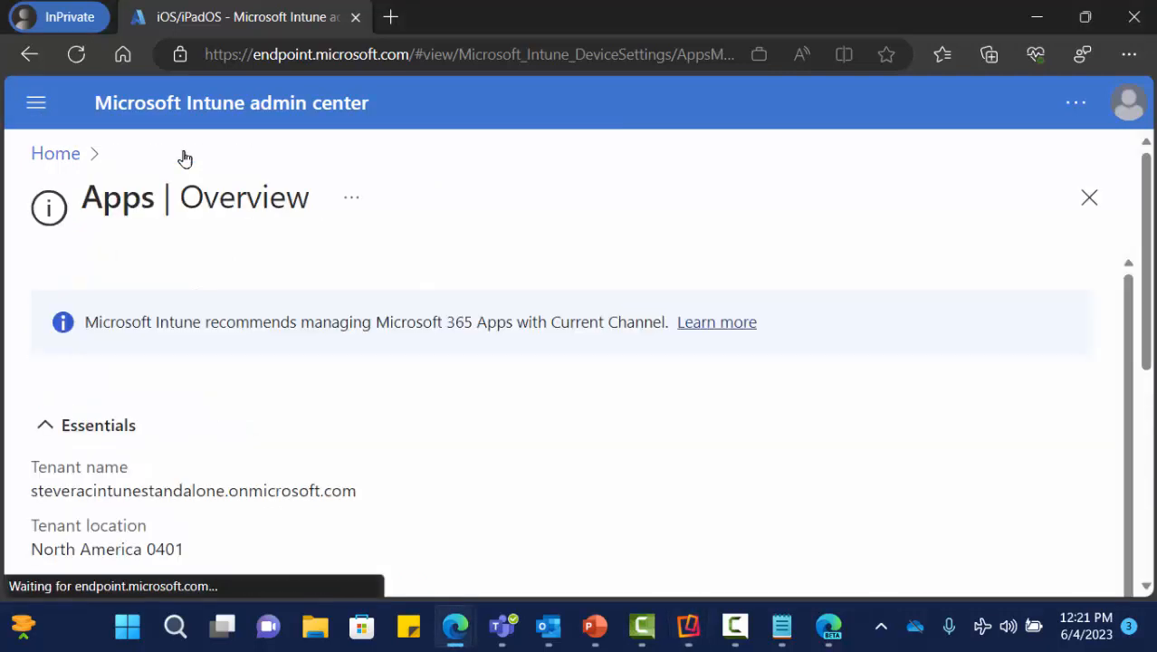
click(41, 113)
scroll(176, 362, down, 3)
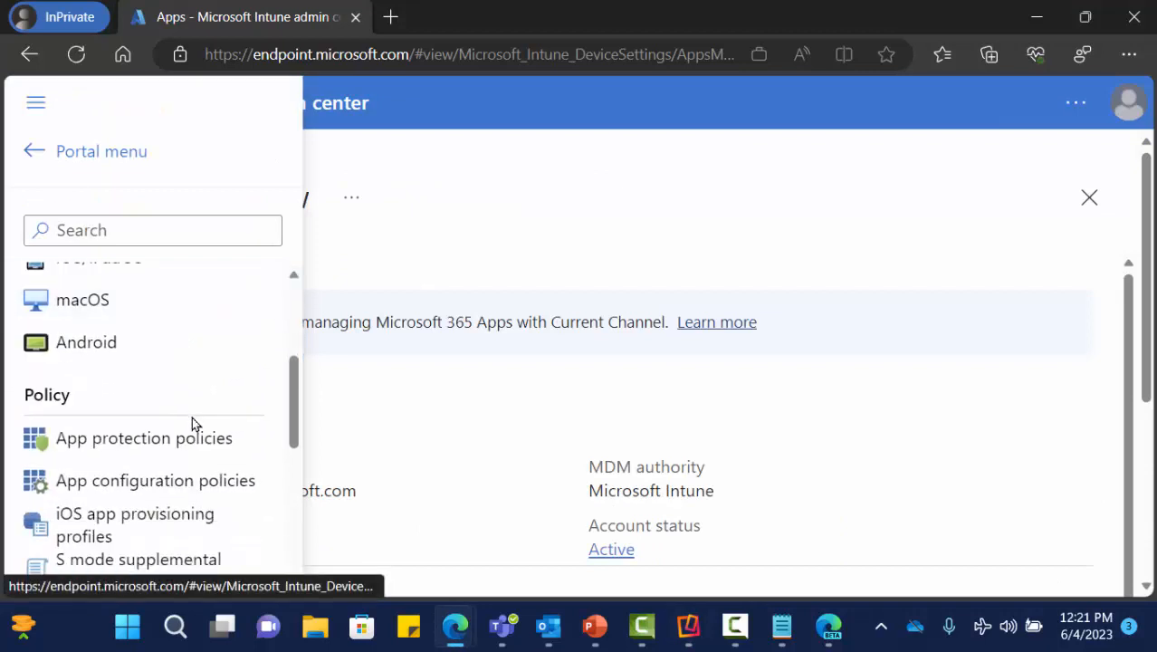
click(227, 488)
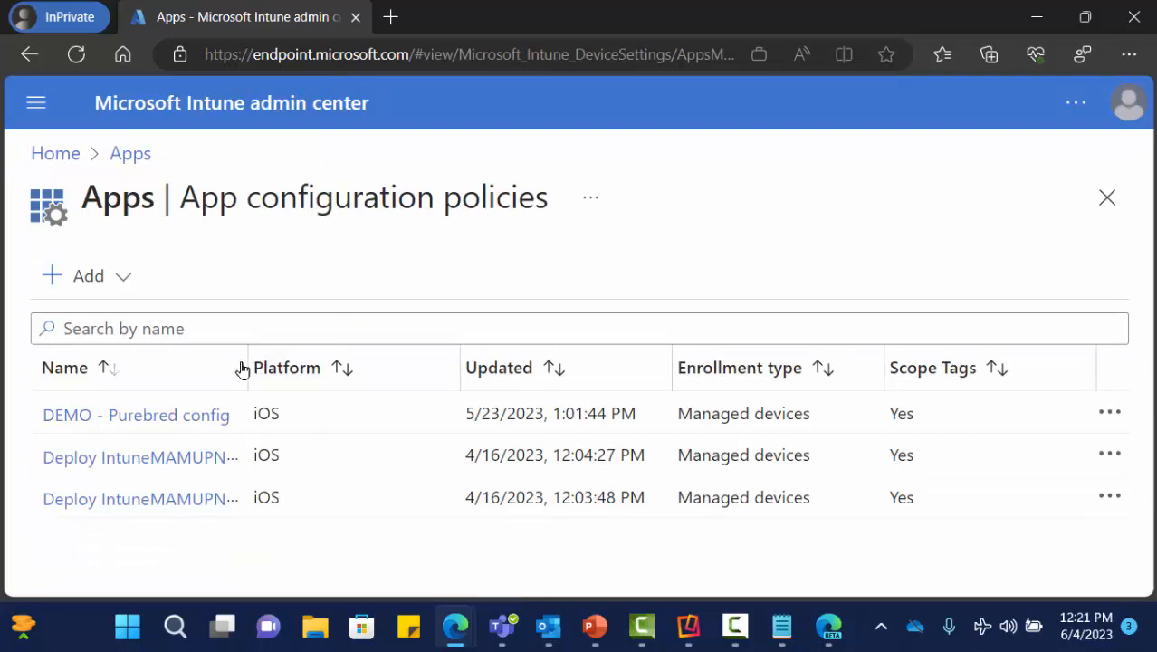
drag(248, 362, 388, 362)
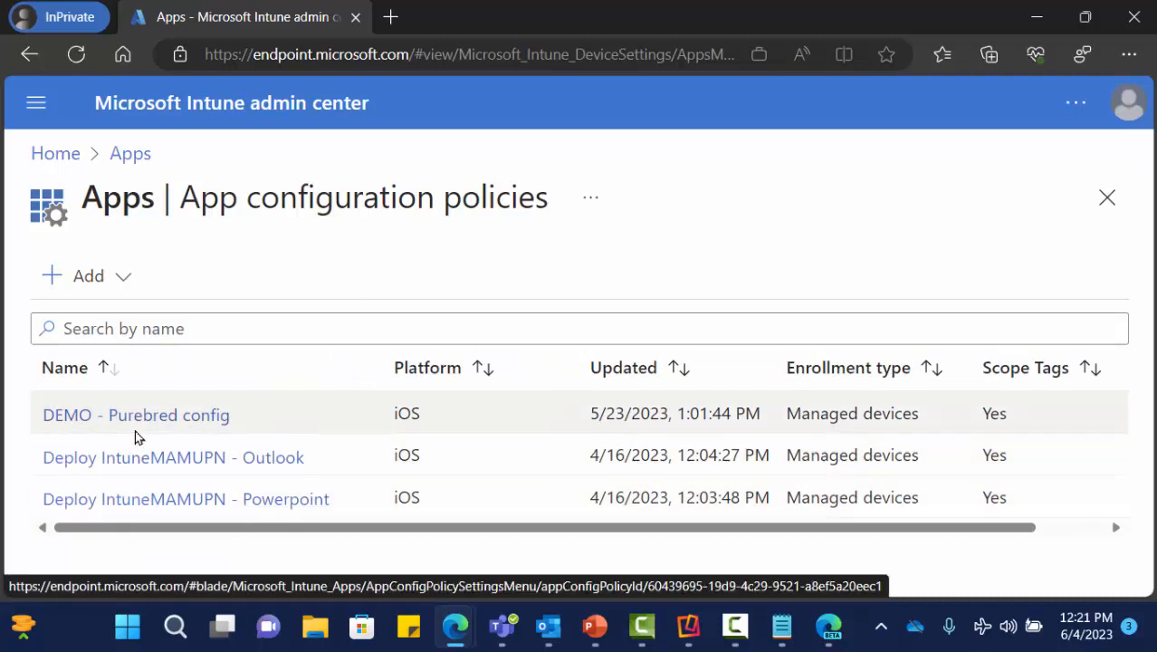
- Show DEMO - Purebred config's Properties: targets Purebred Registration, four Boolean settings all true
click(139, 419)
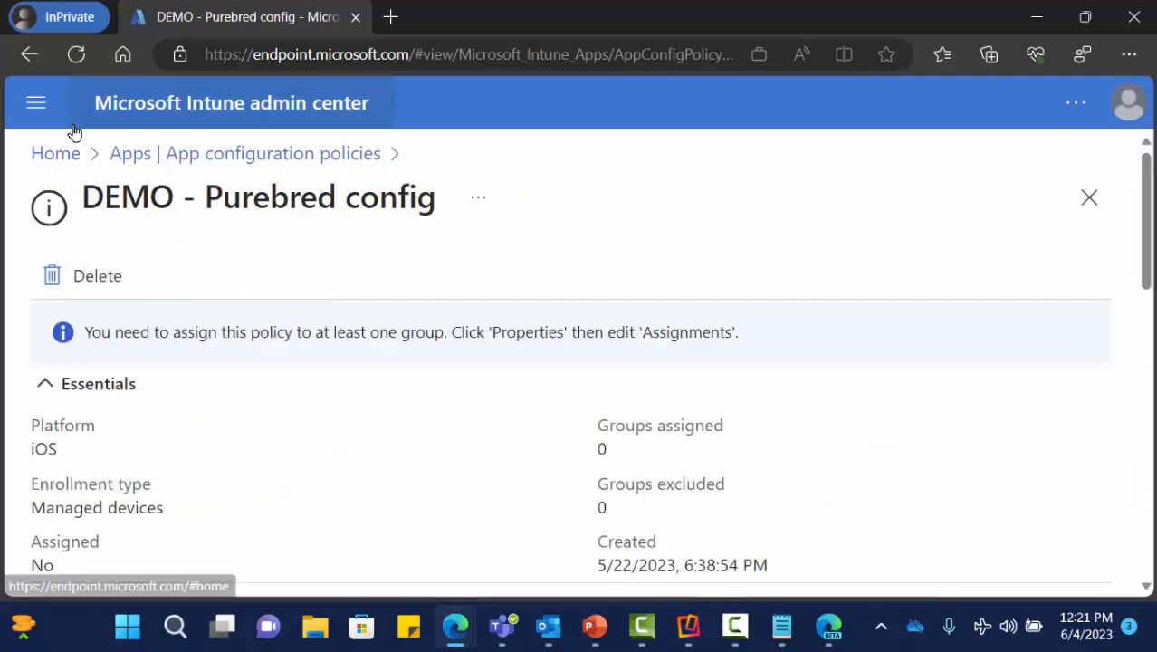
scroll(334, 344, down, 3)
scroll(341, 354, down, 6)
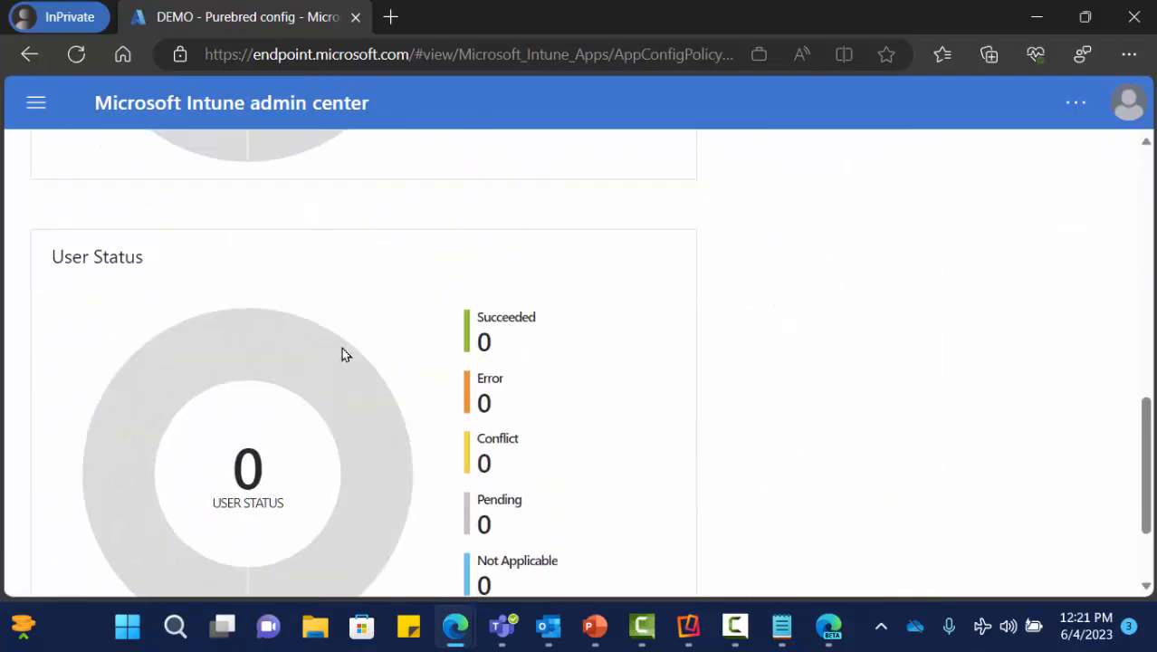
scroll(328, 349, up, 9)
click(36, 103)
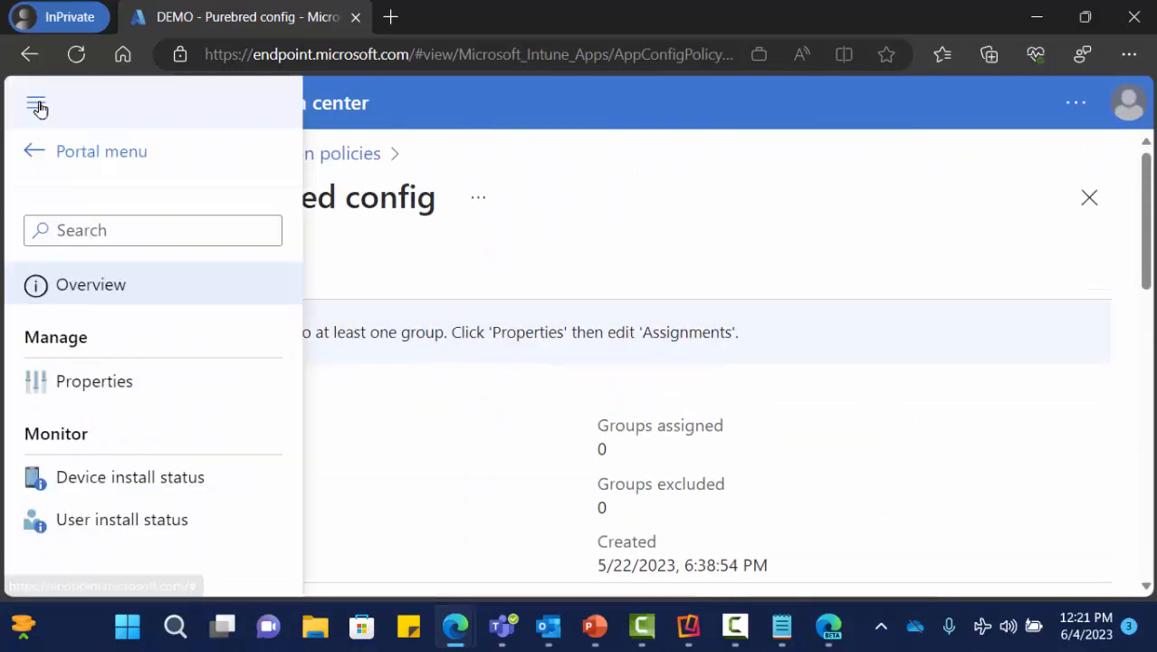
click(113, 381)
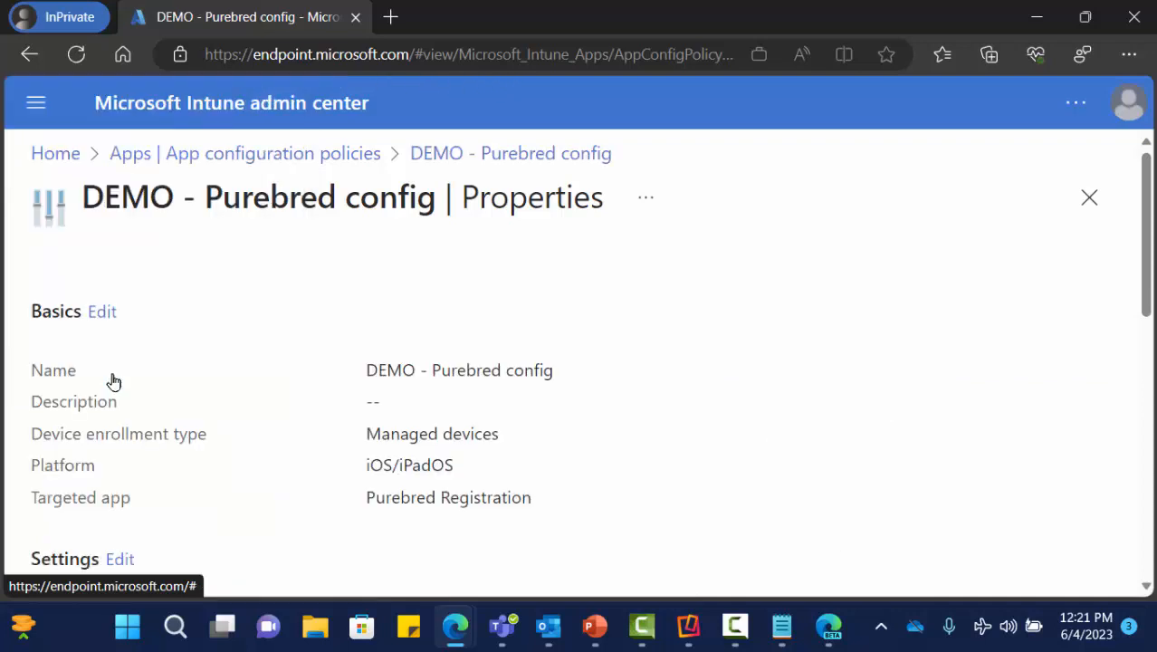
scroll(285, 322, down, 3)
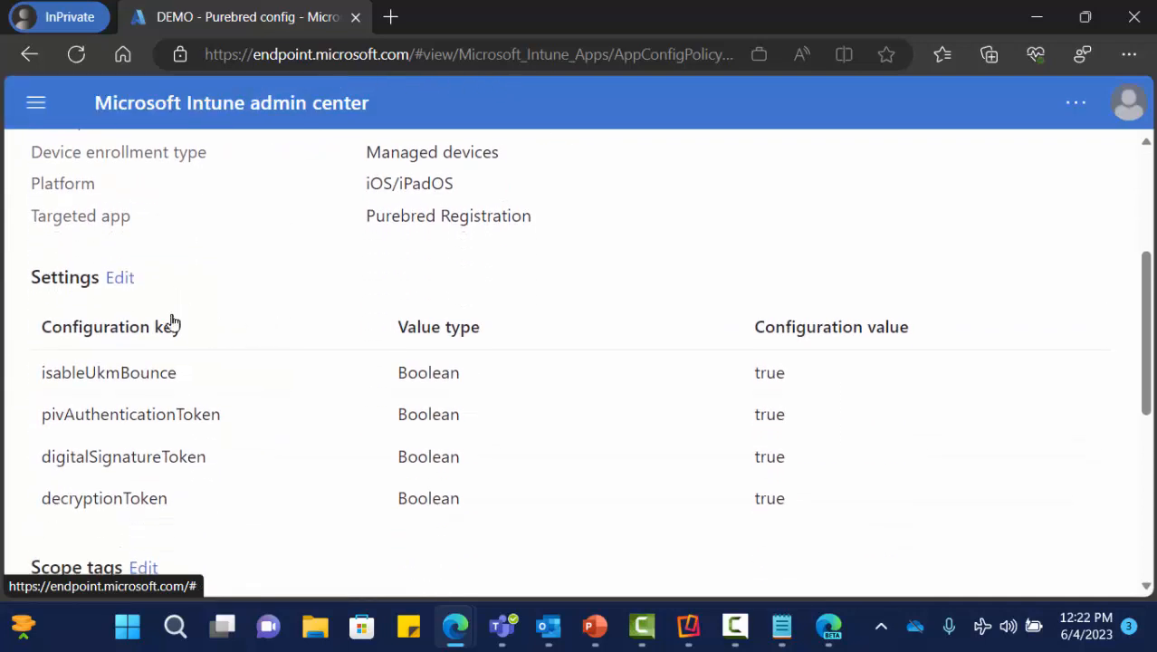
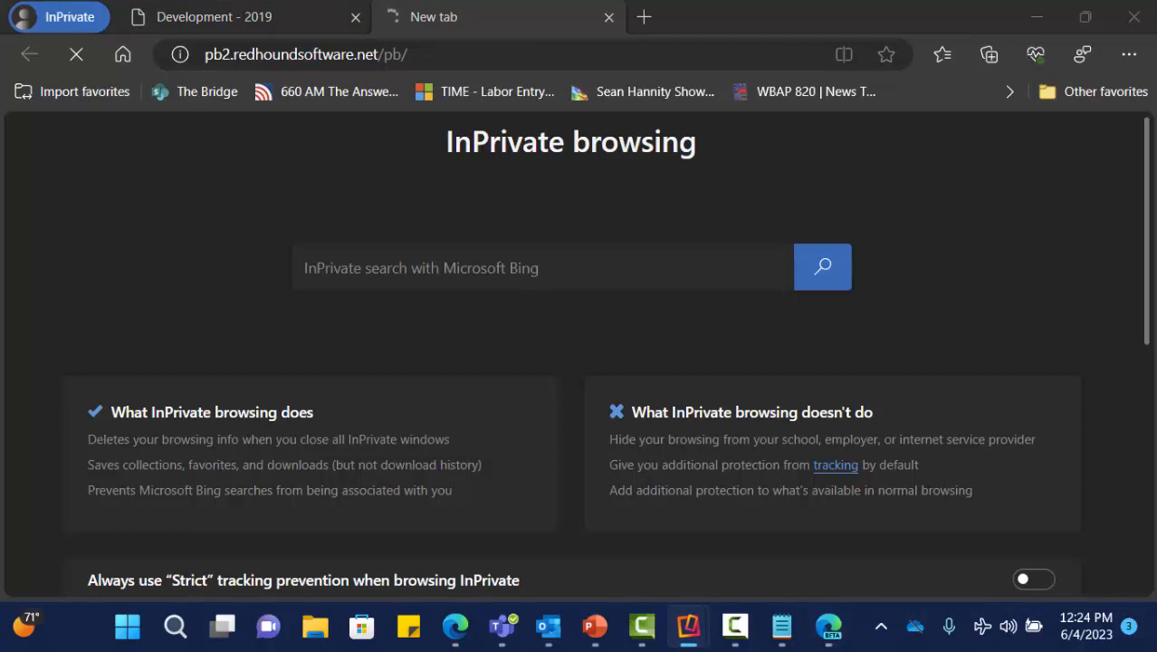
click(542, 49)
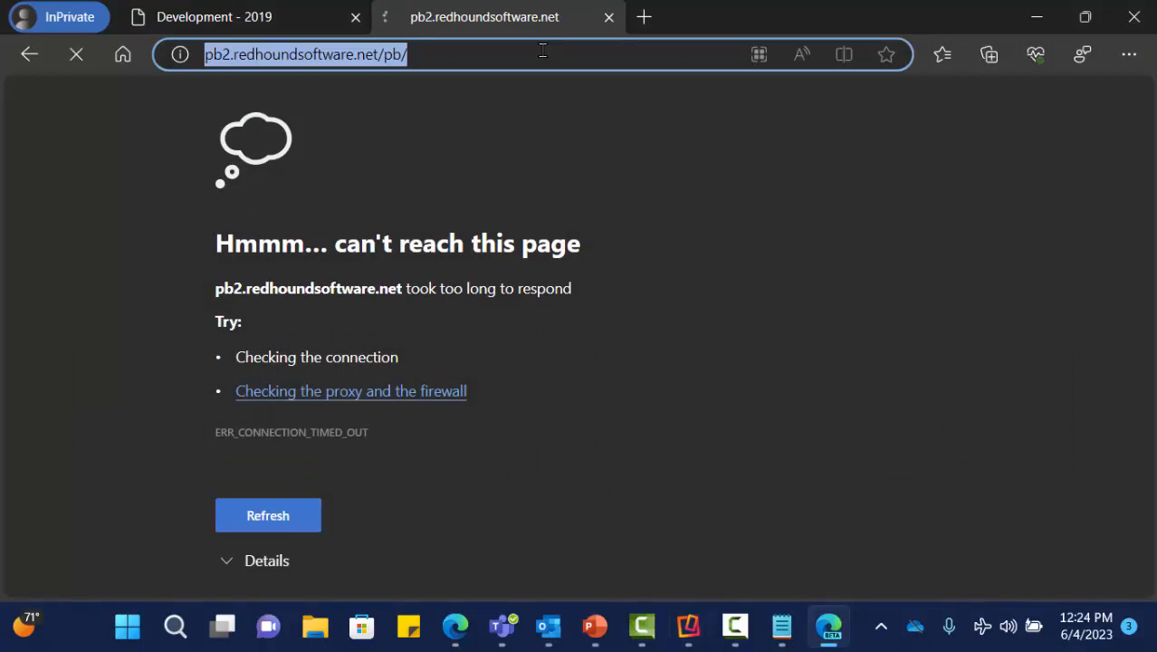
key(Return)
text(http)
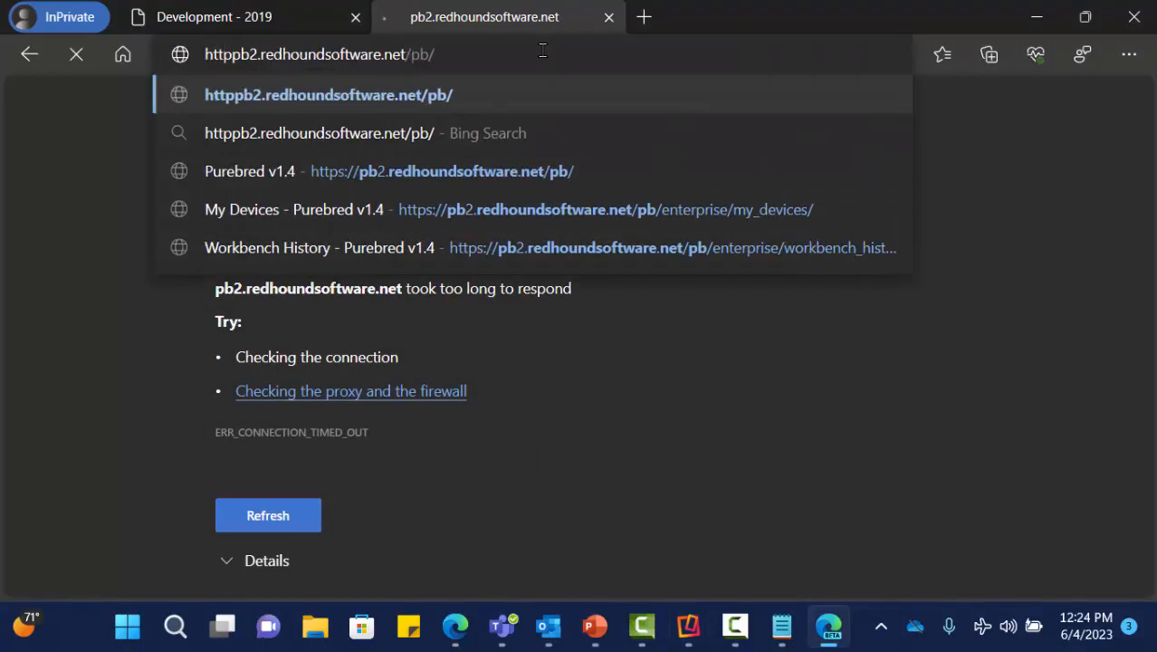
text(s://)
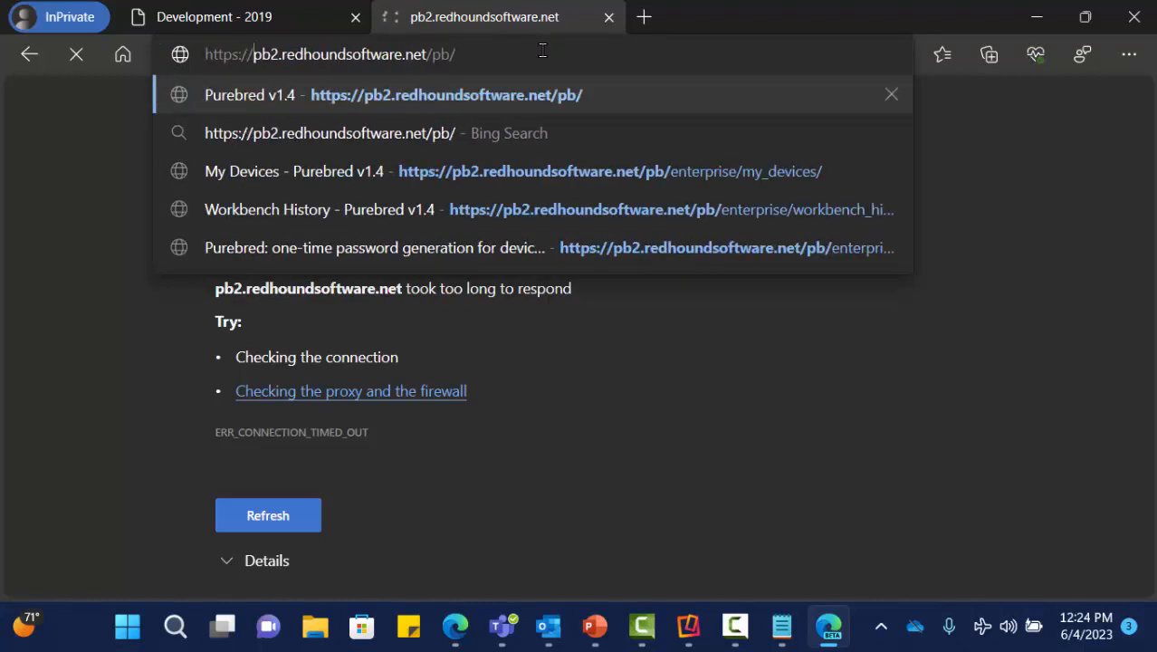
key(Return)
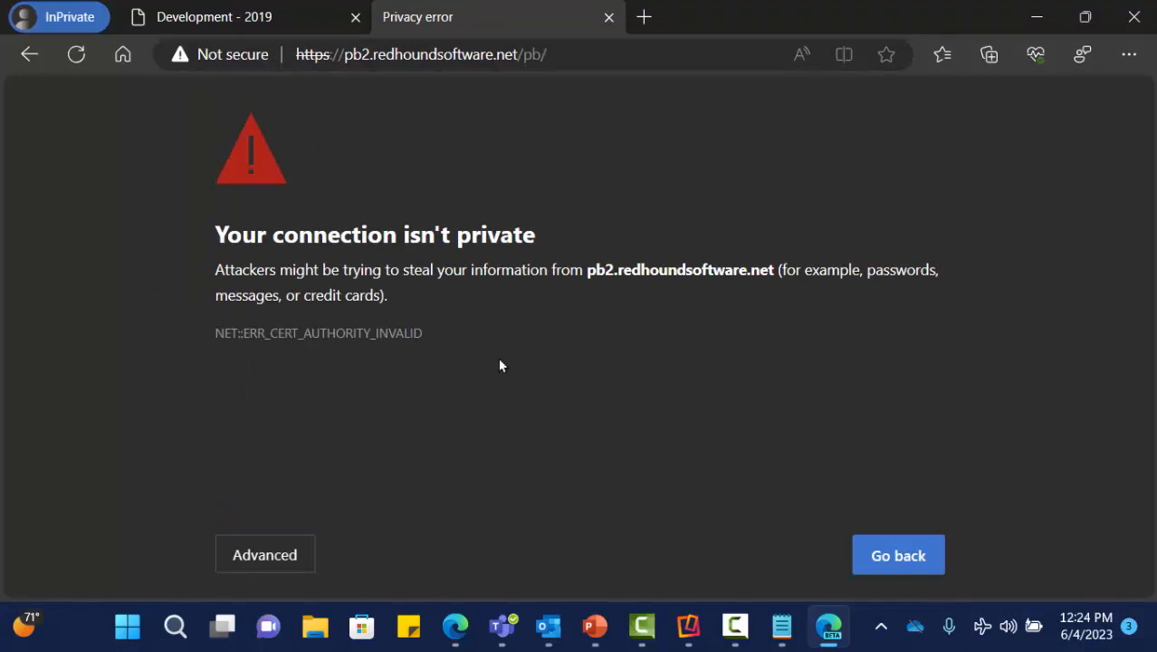
click(277, 550)
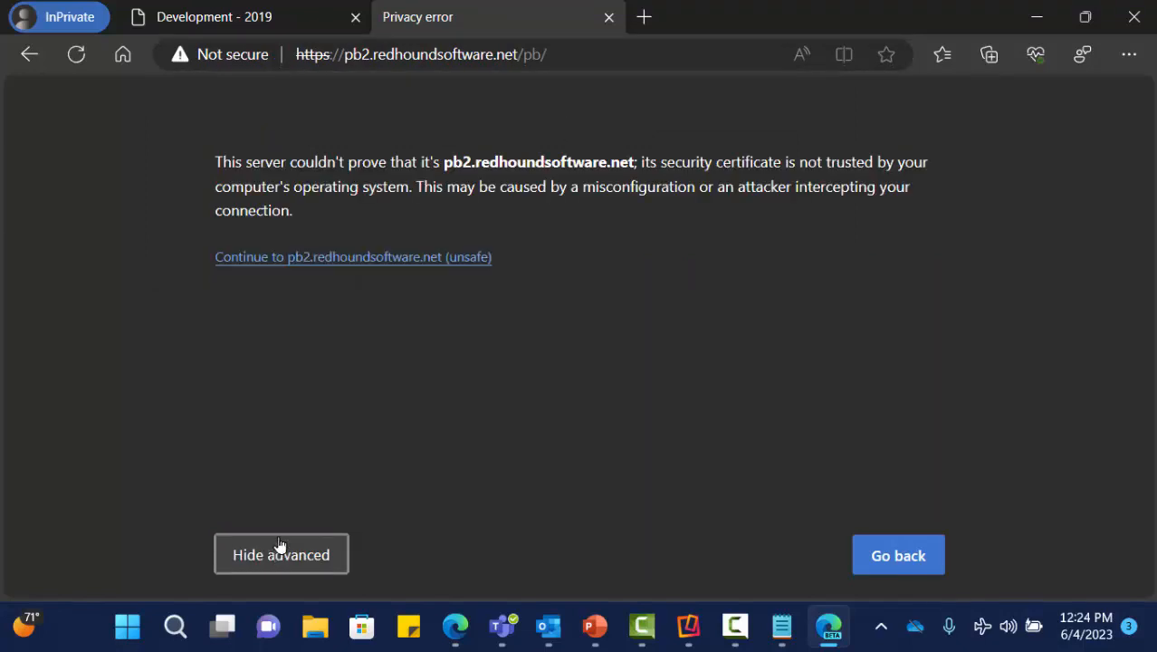
click(319, 269)
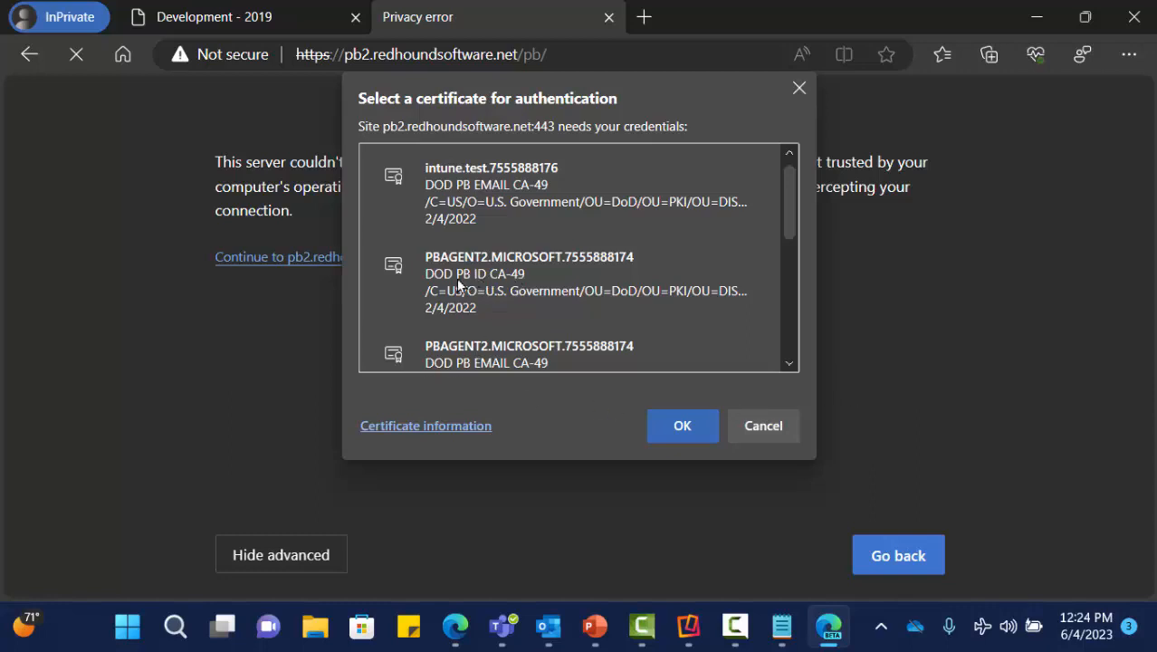
- Authenticate with the PBAGENT2 DOD PB ID CA-49 certificate and accept the USG consent notice
click(531, 282)
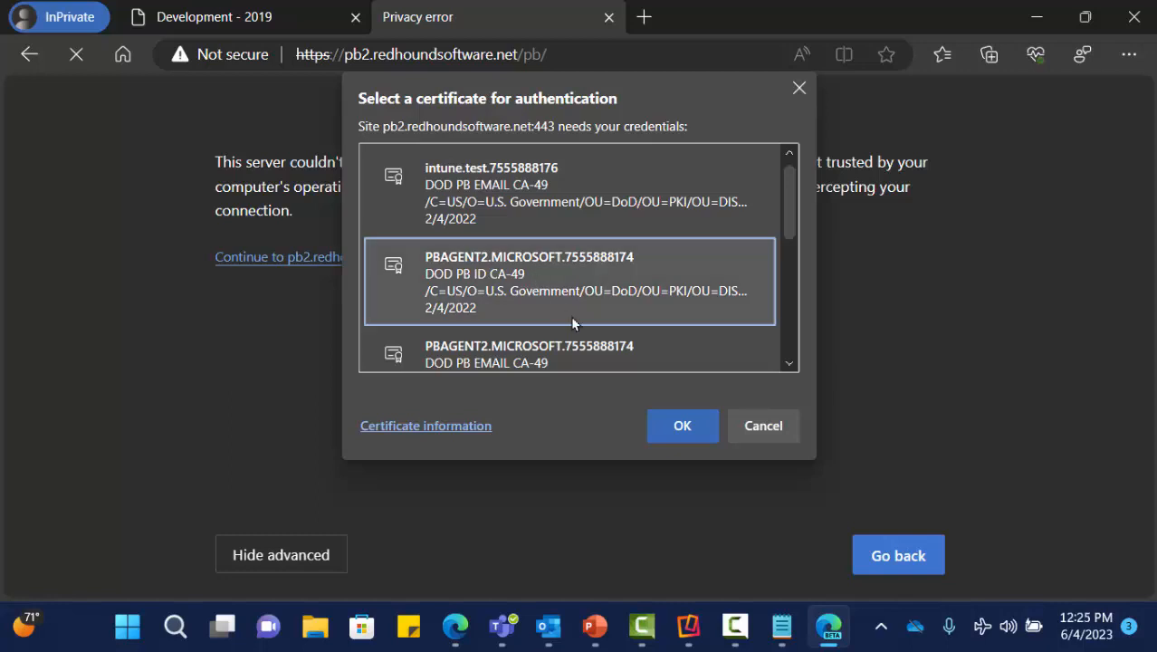
click(674, 427)
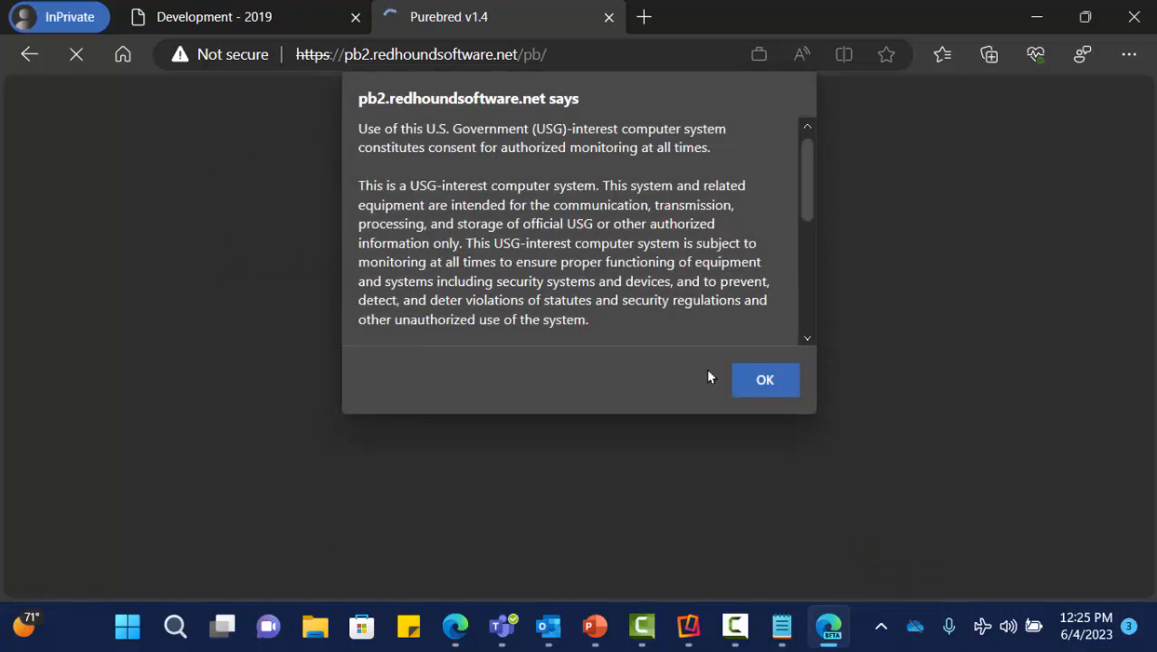
click(765, 381)
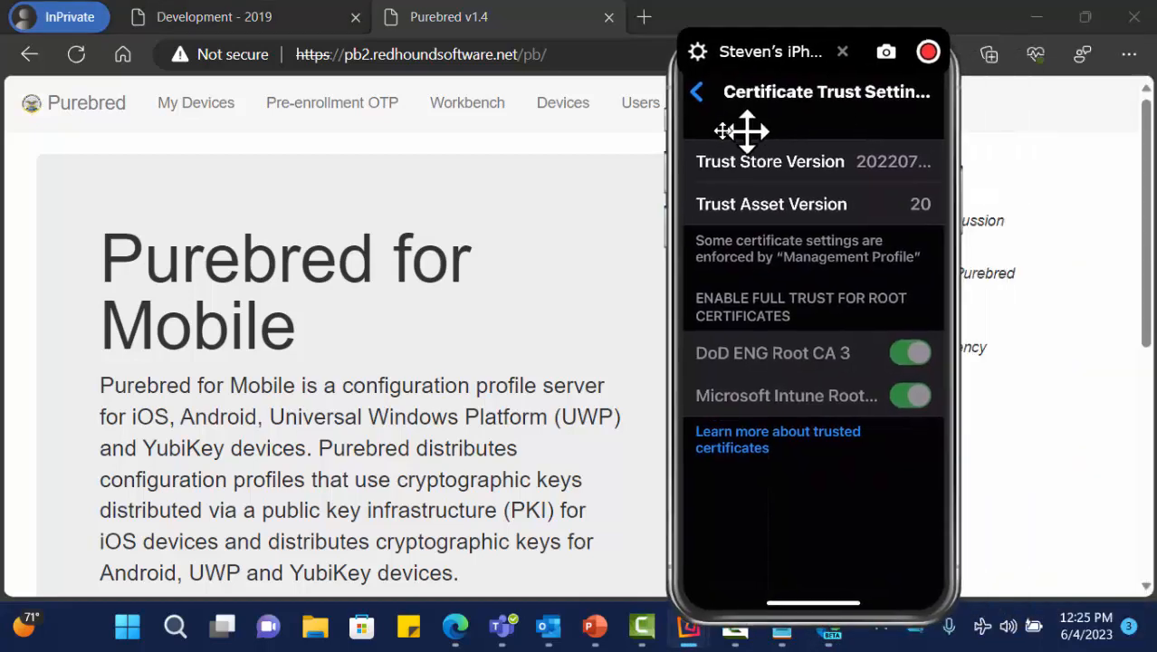
- Enter the agent's EDIPI from the notes into the phone's Agent EDIPI field, then close the notes
drag(742, 130, 382, 105)
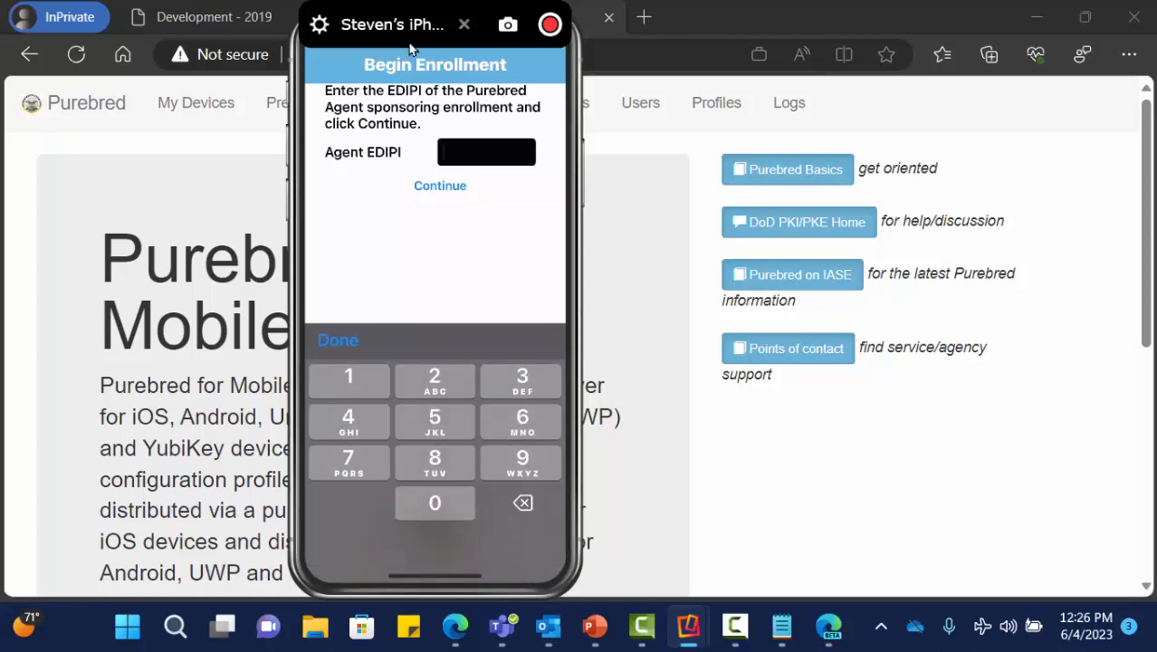
mouse_move(782, 626)
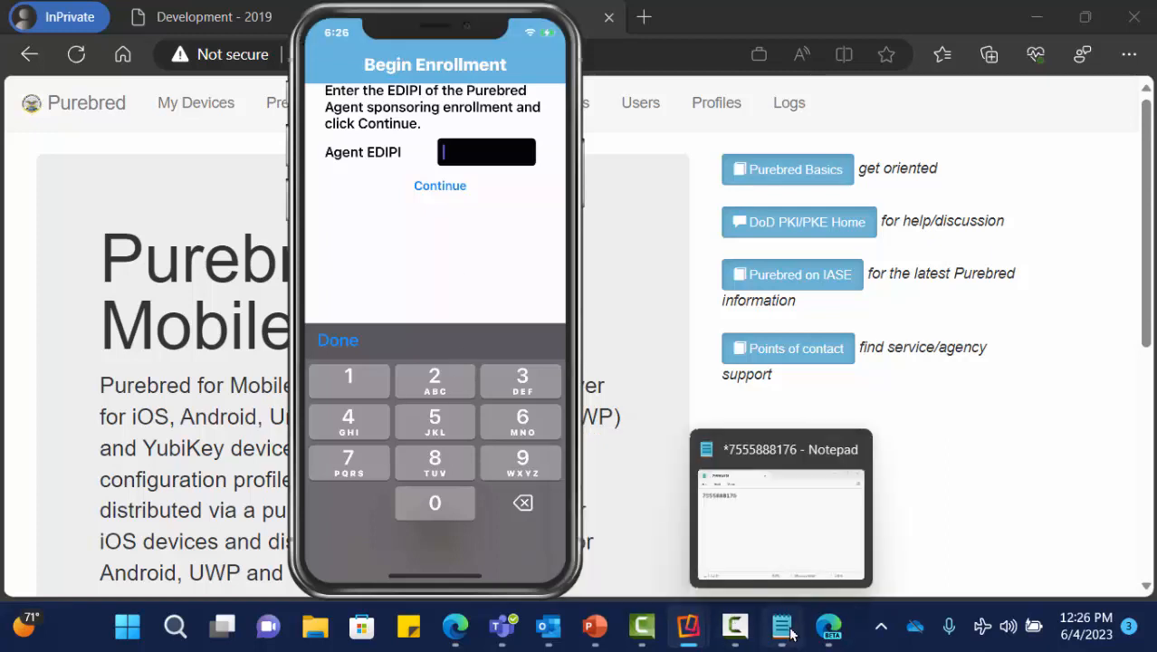
click(824, 545)
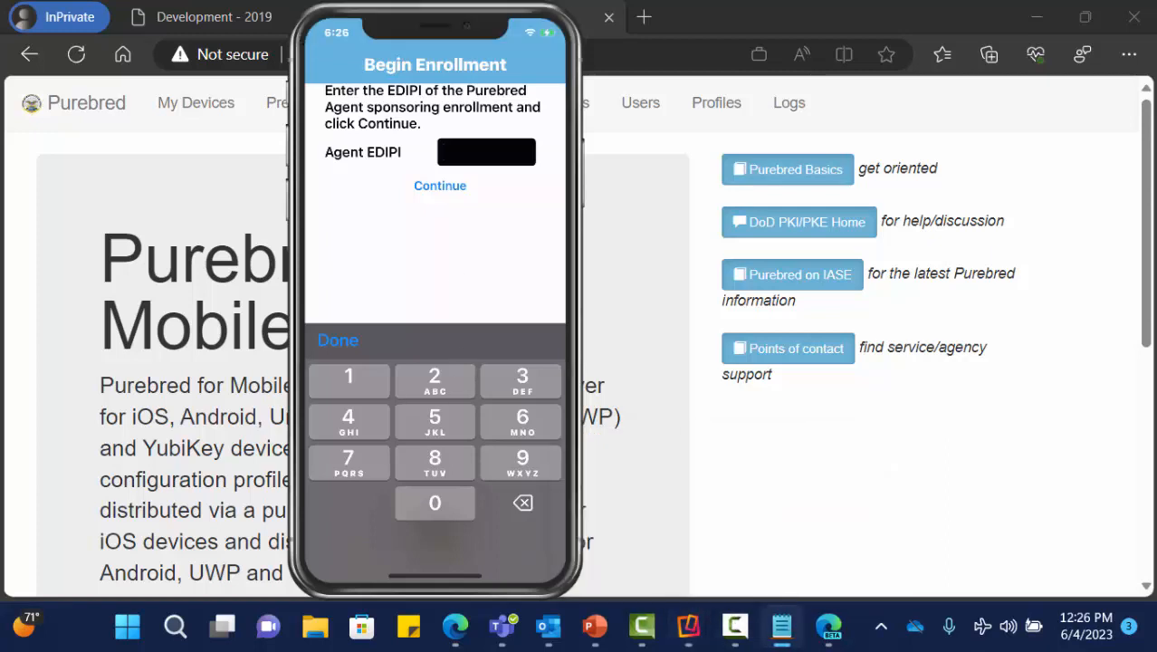
drag(1156, 389, 1036, 240)
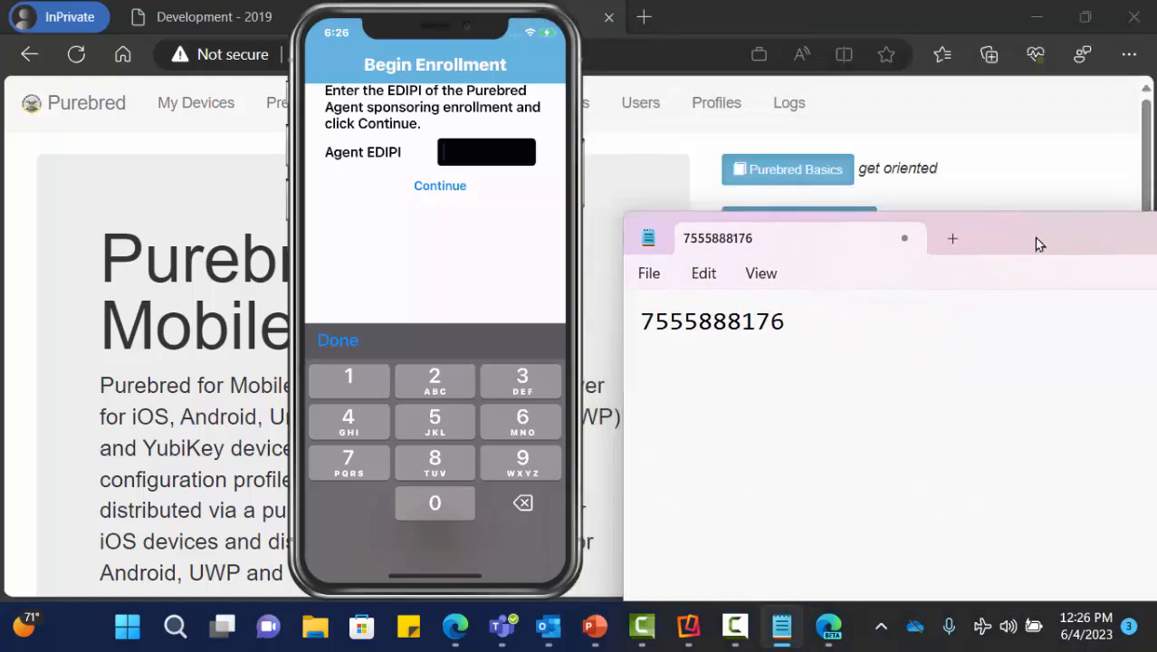
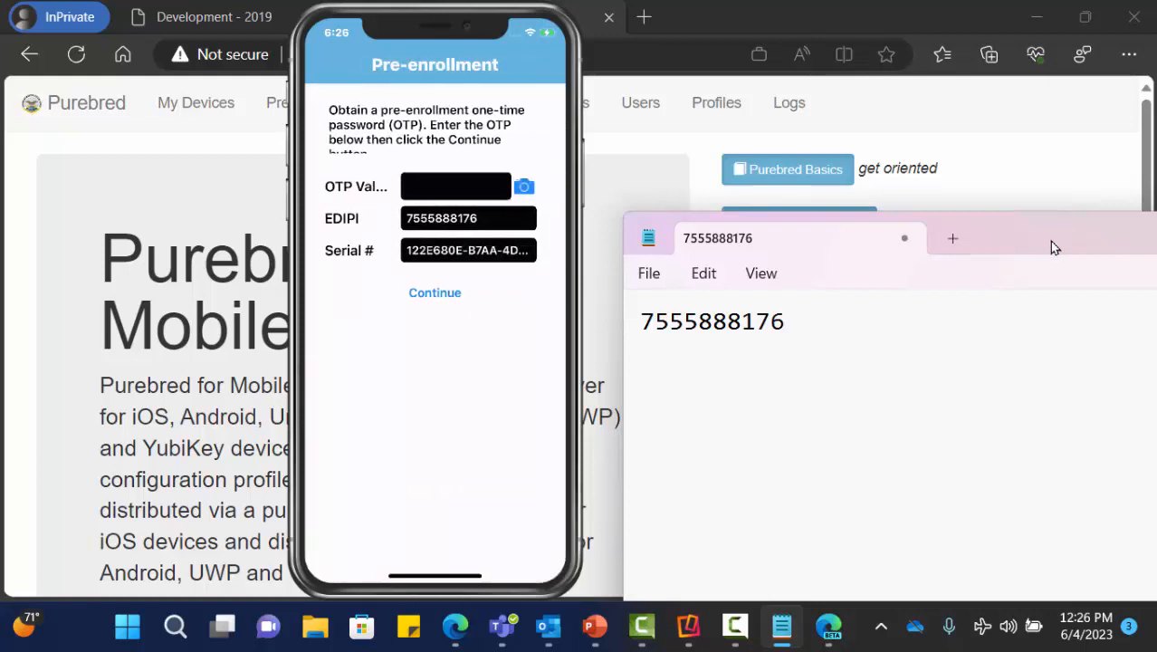
drag(1051, 246, 615, 297)
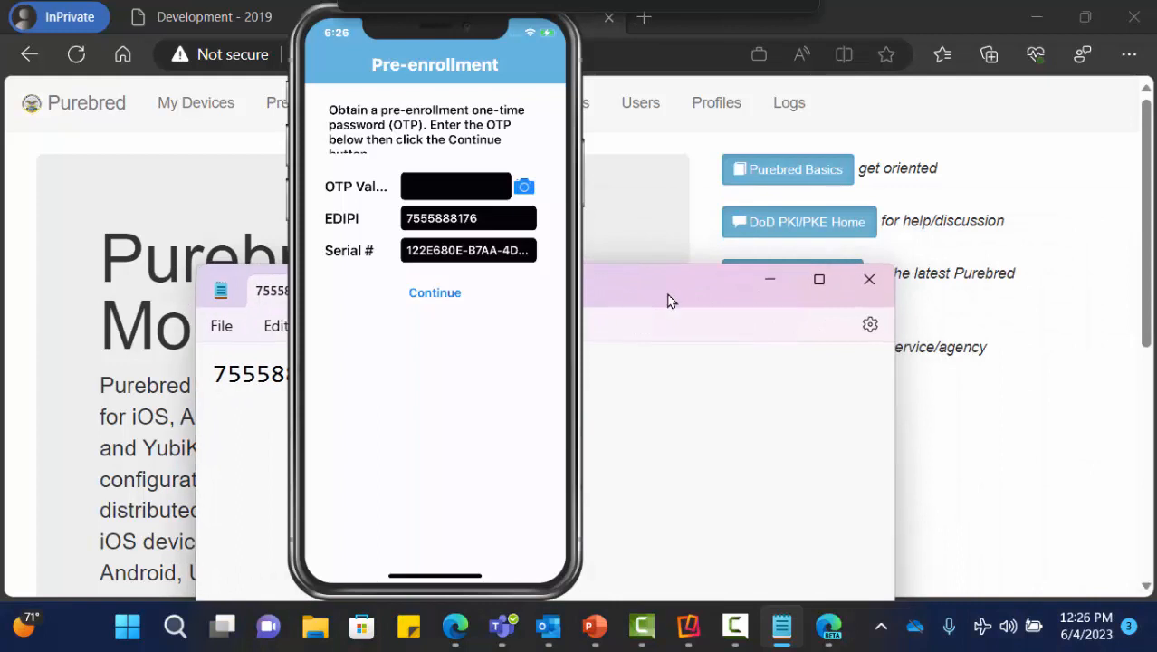
click(866, 279)
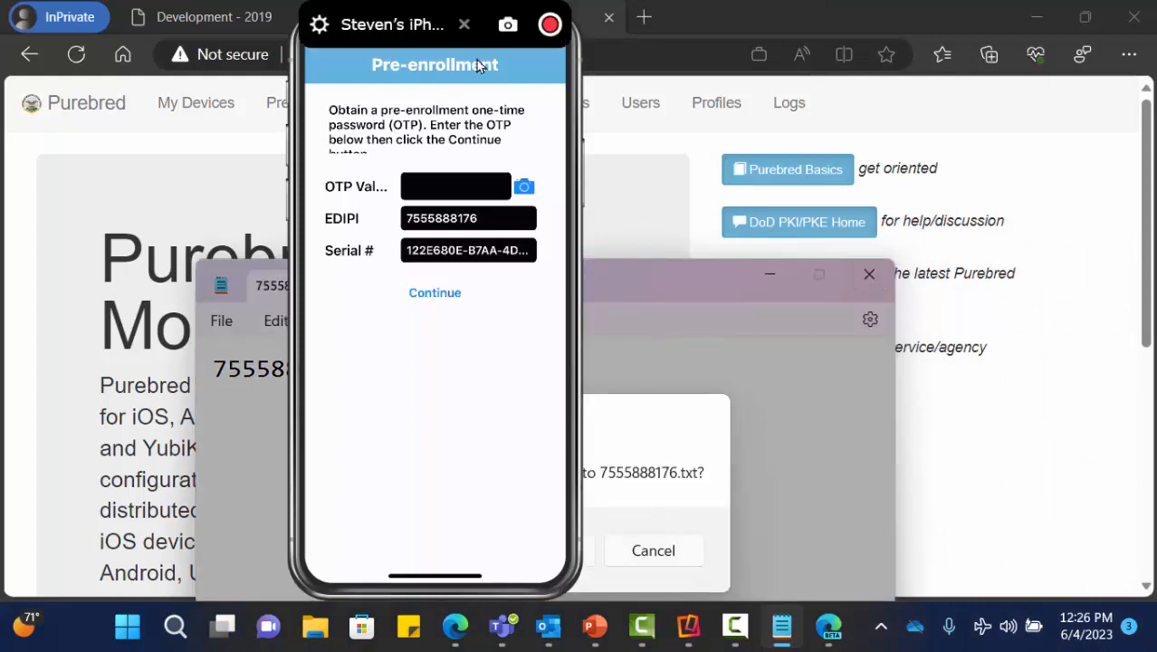
drag(427, 30, 312, 33)
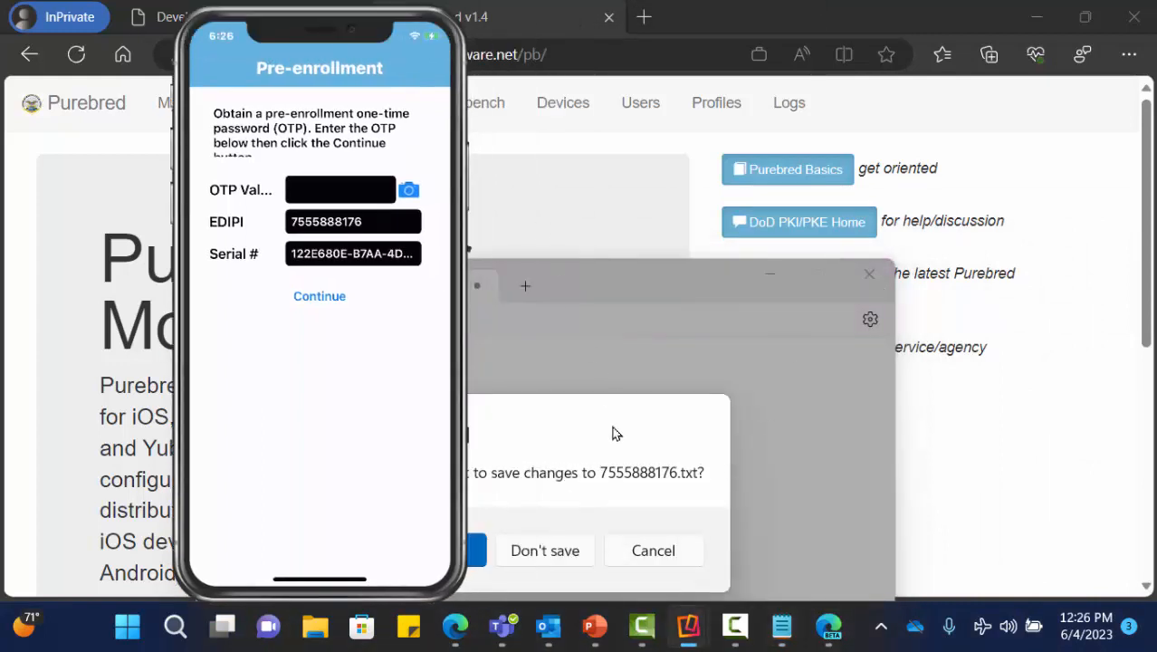
- Discard the notes unsaved, move the phone mirror right, and generate a pre-enrollment OTP
click(547, 549)
drag(326, 62, 1038, 74)
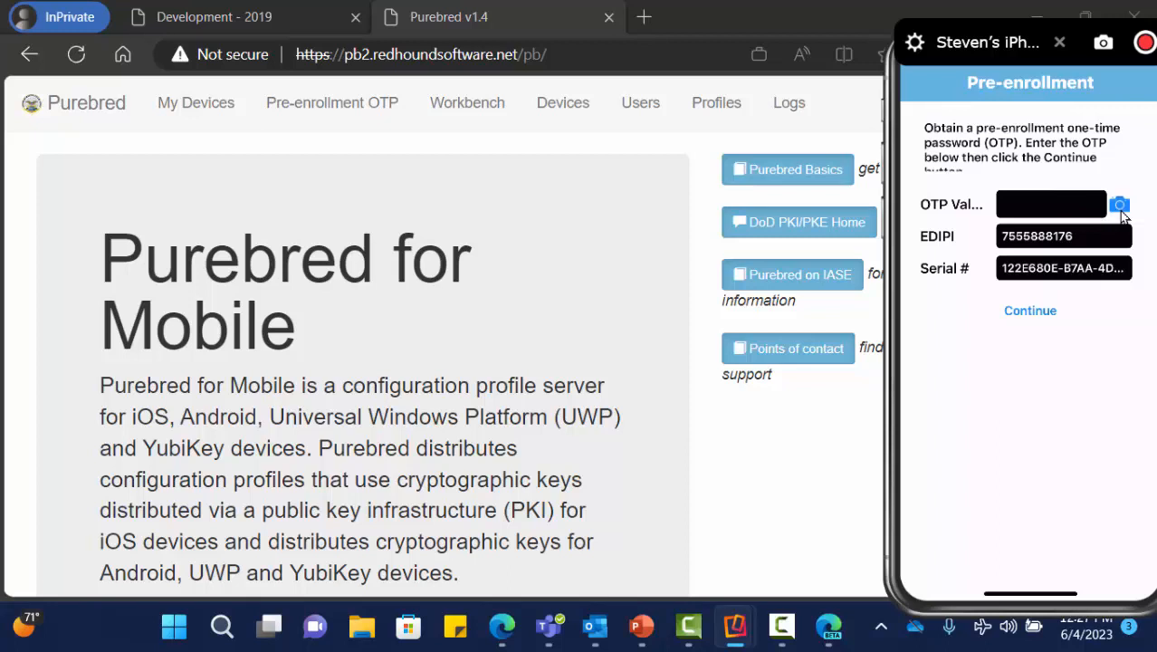
click(335, 116)
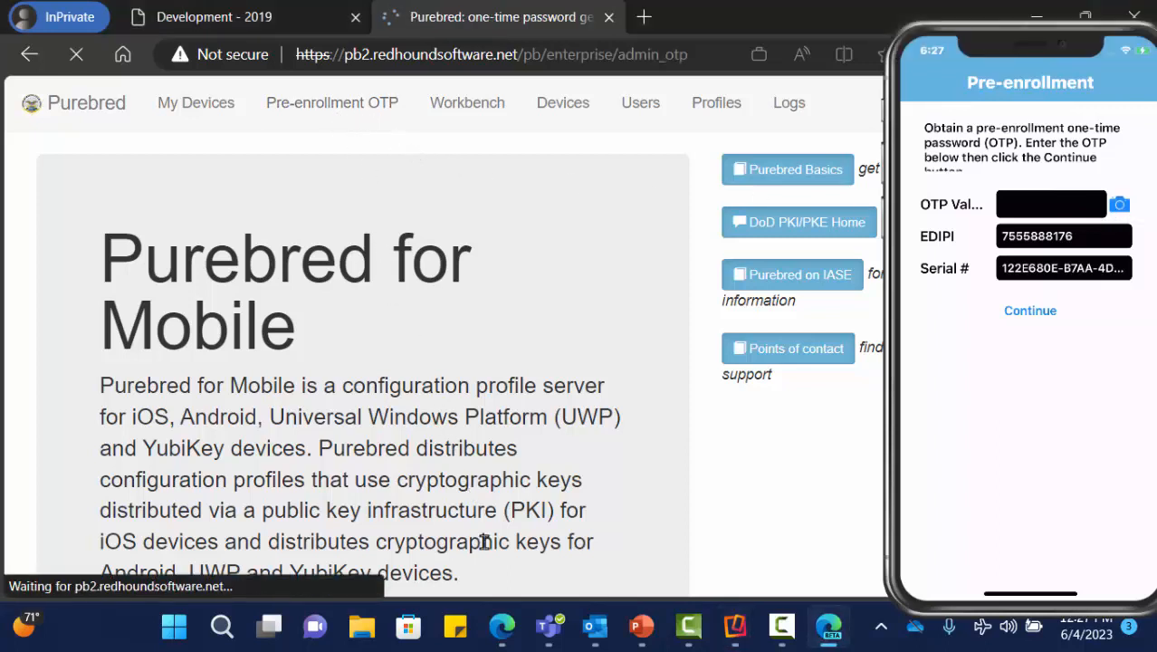
scroll(644, 414, down, 1)
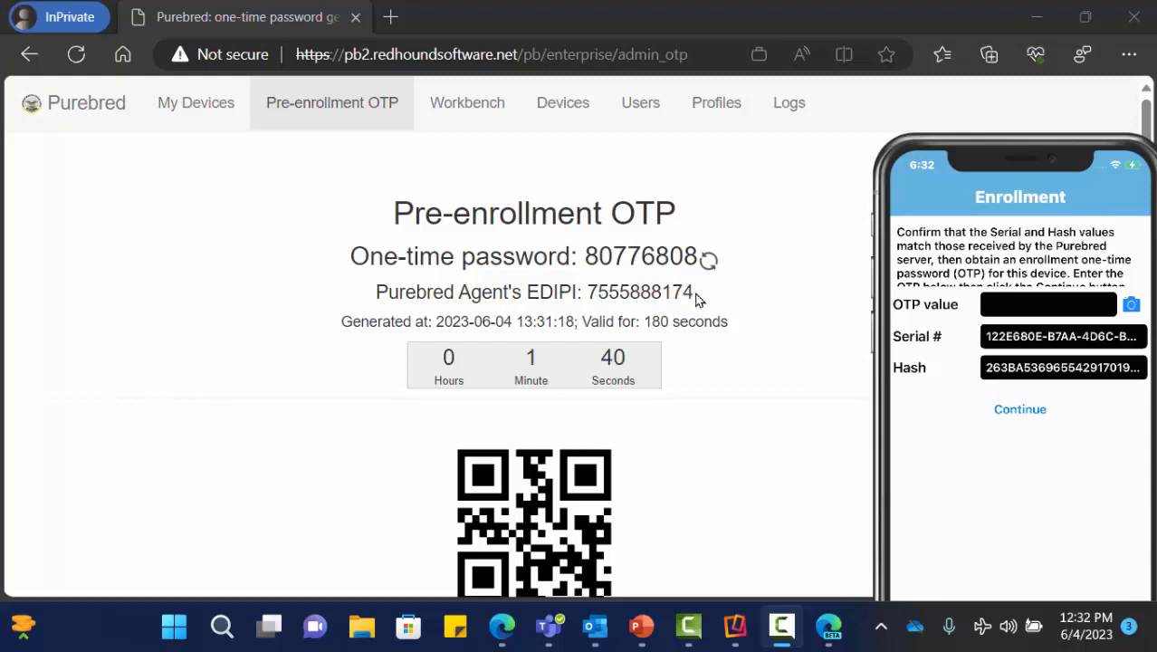
- Check My Devices, generate a new pre-enrollment OTP, then view Workbench History
mouse_move(948, 315)
click(218, 112)
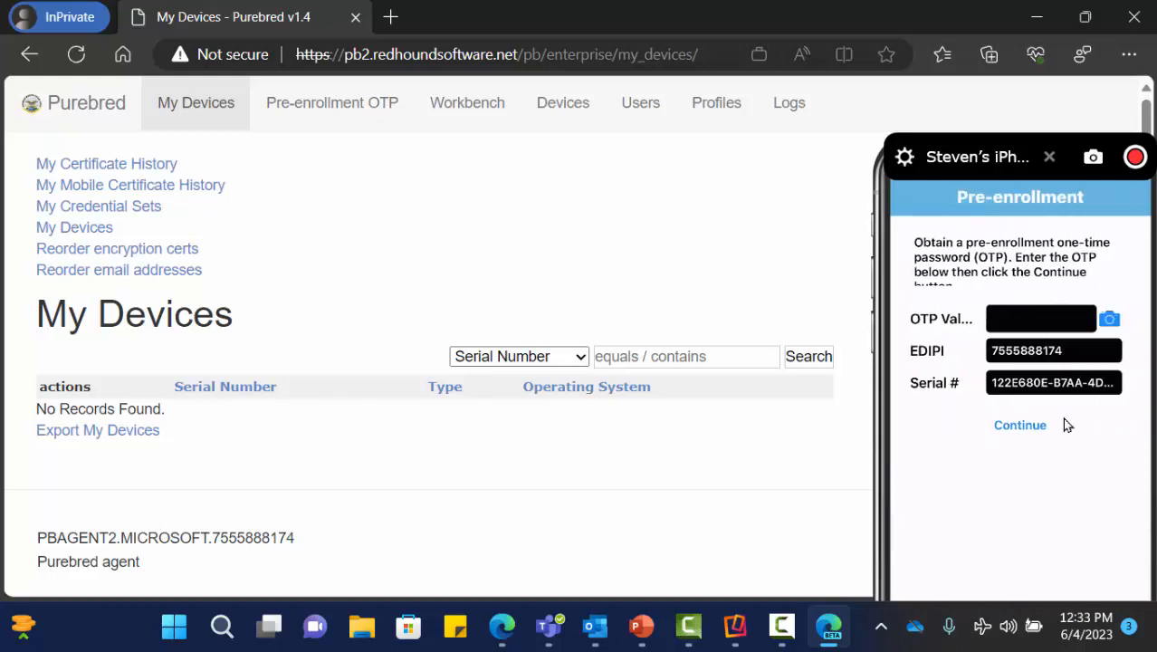
click(321, 118)
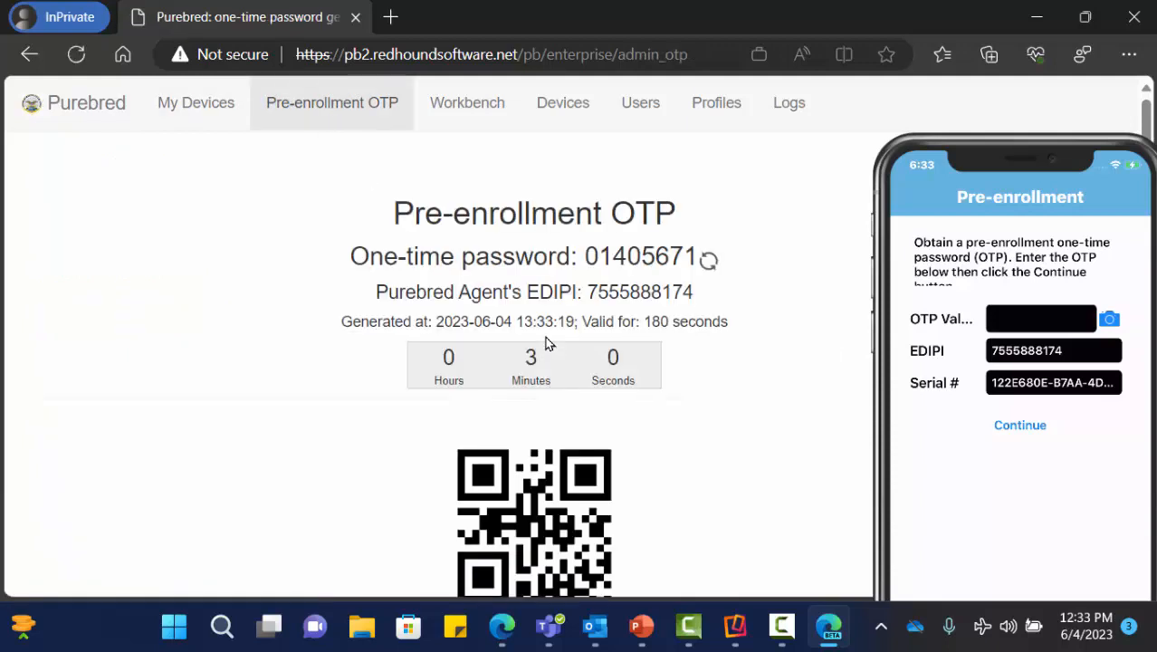
scroll(689, 472, down, 1)
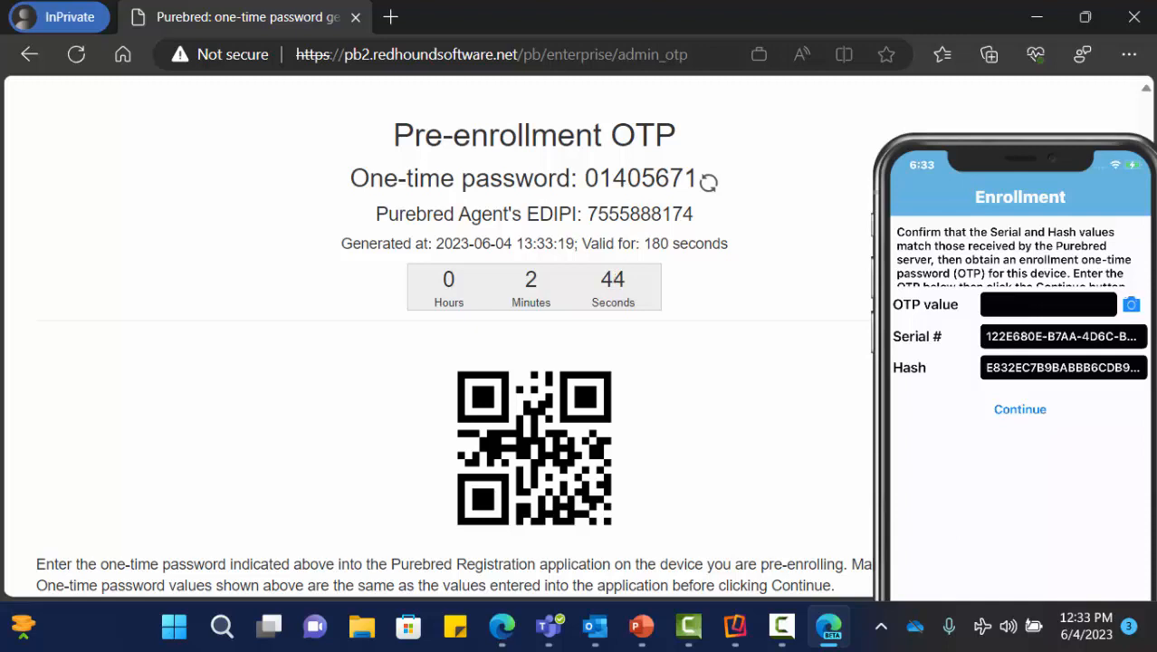
scroll(274, 254, up, 1)
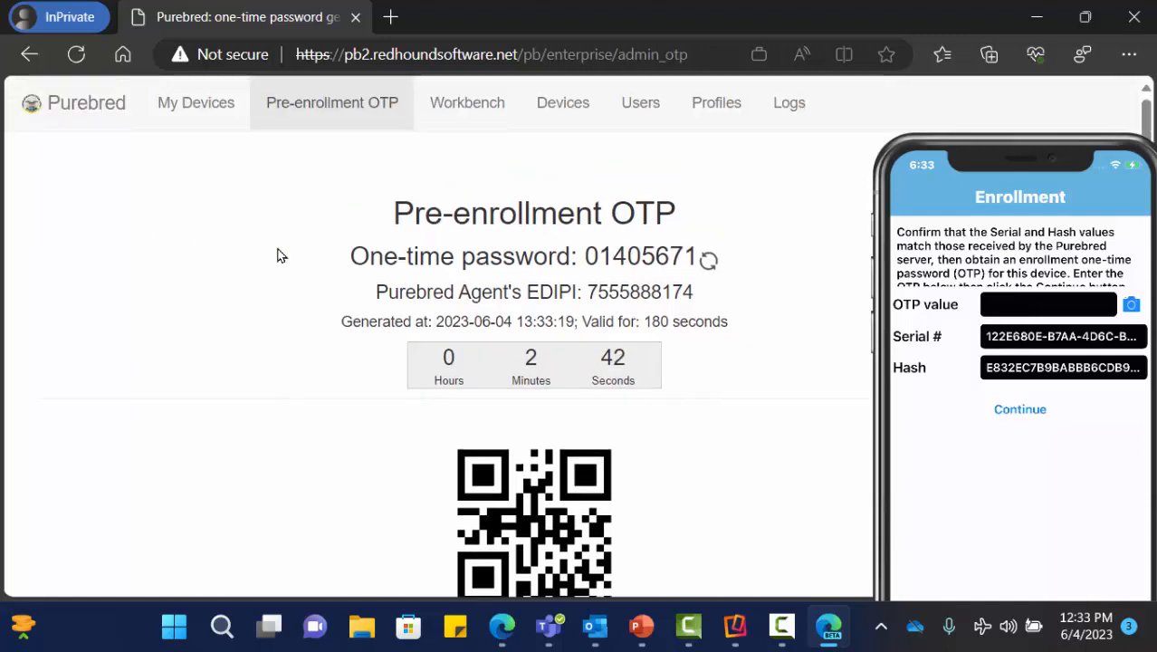
click(465, 112)
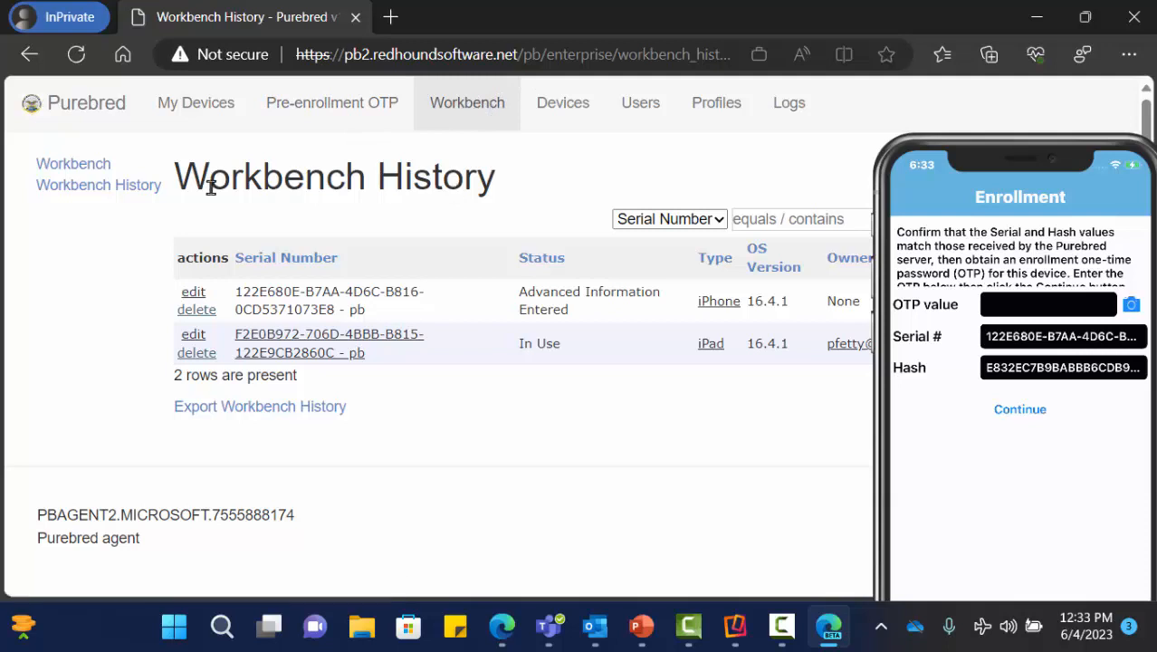
- Open the Workbench showing the pending iPhone's serial number and certificate hash
click(102, 168)
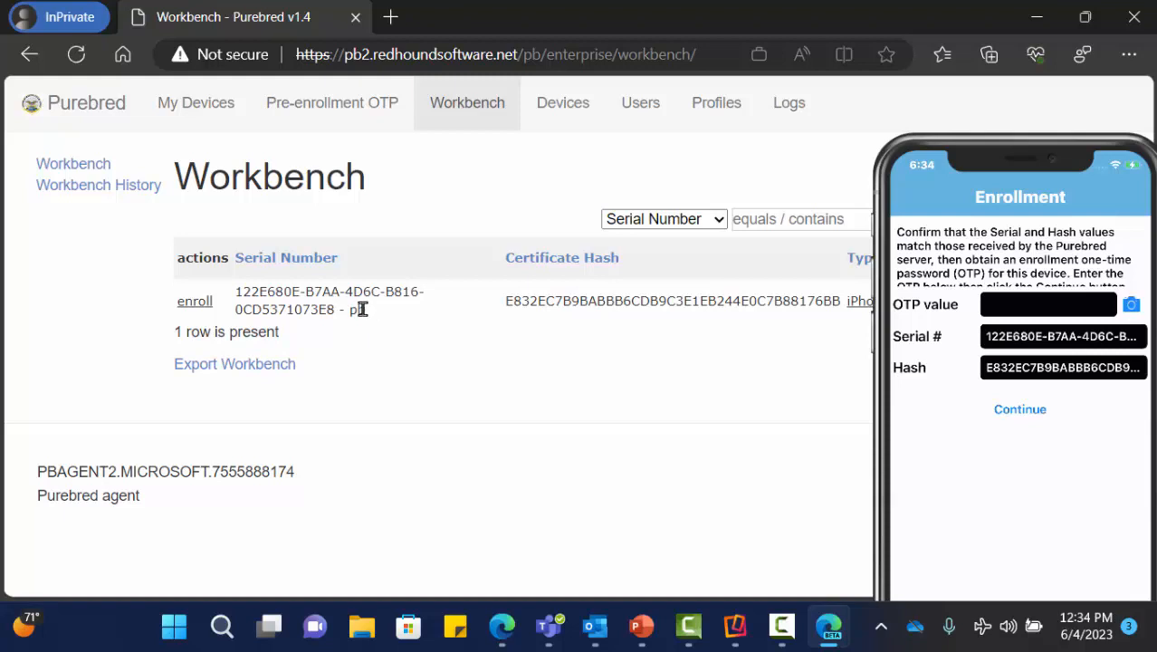
- Enroll the listed iPhone after confirming serial and hash, displaying its enrollment OTP and QR code
click(195, 305)
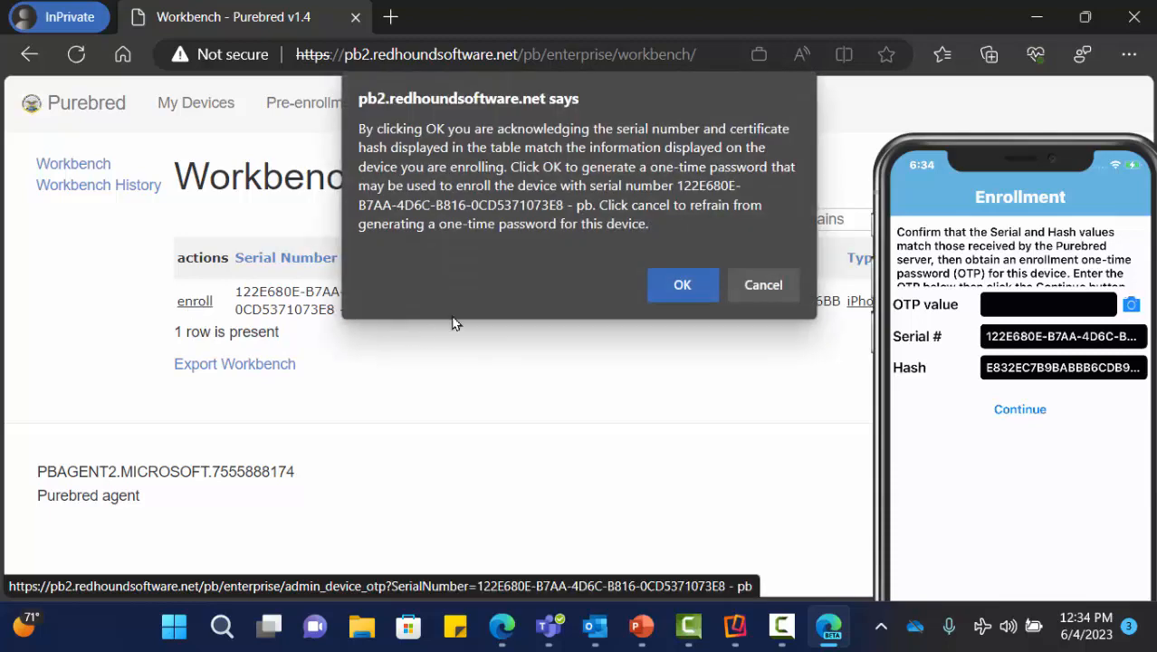
click(667, 288)
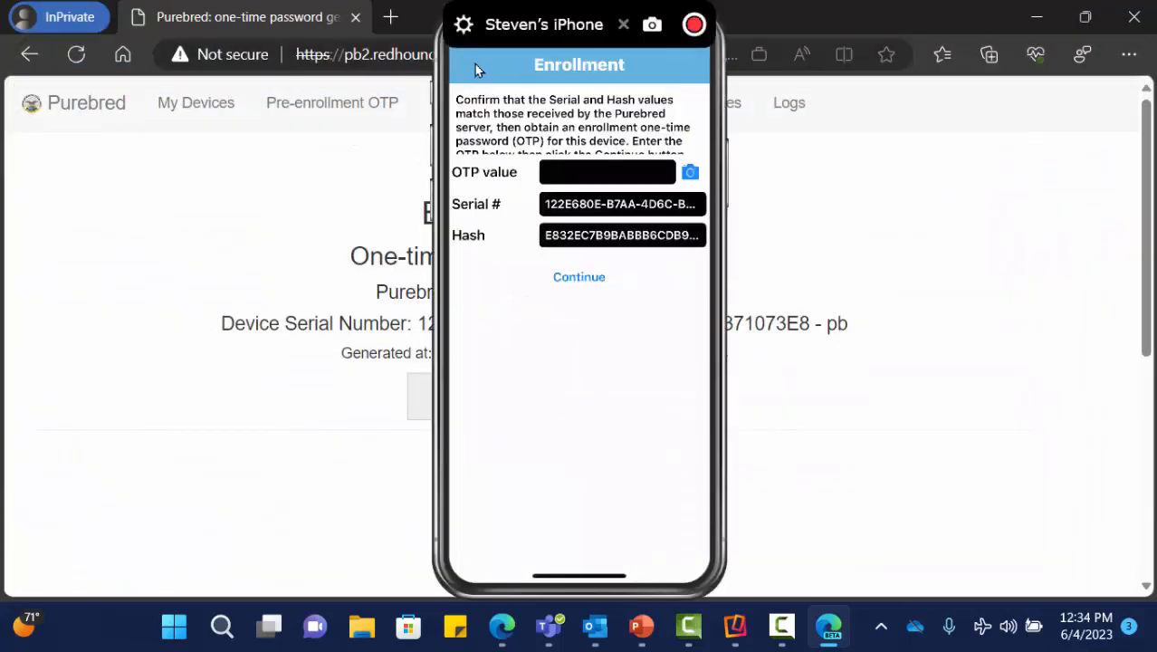
drag(474, 64, 848, 71)
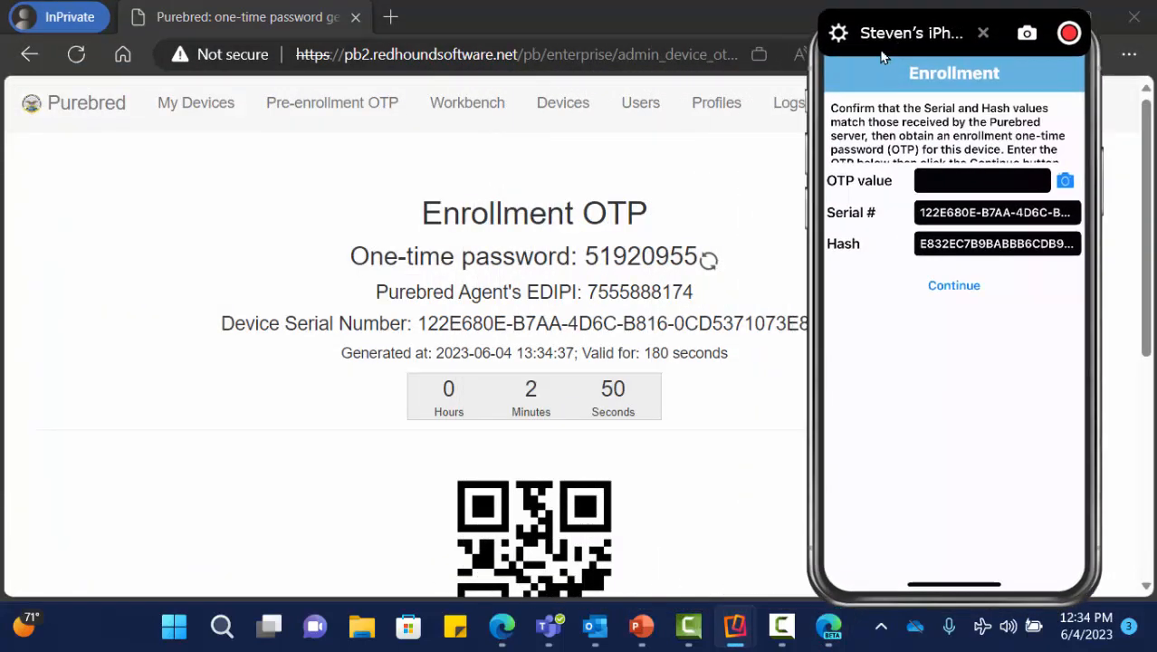
scroll(153, 427, down, 2)
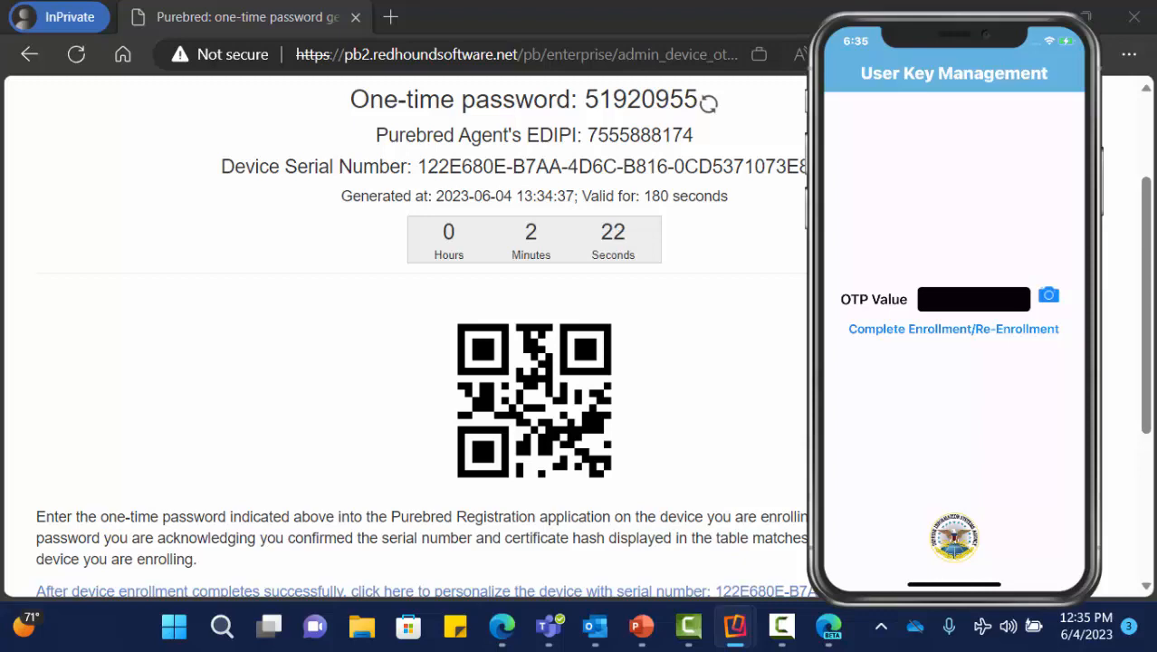
scroll(400, 279, up, 3)
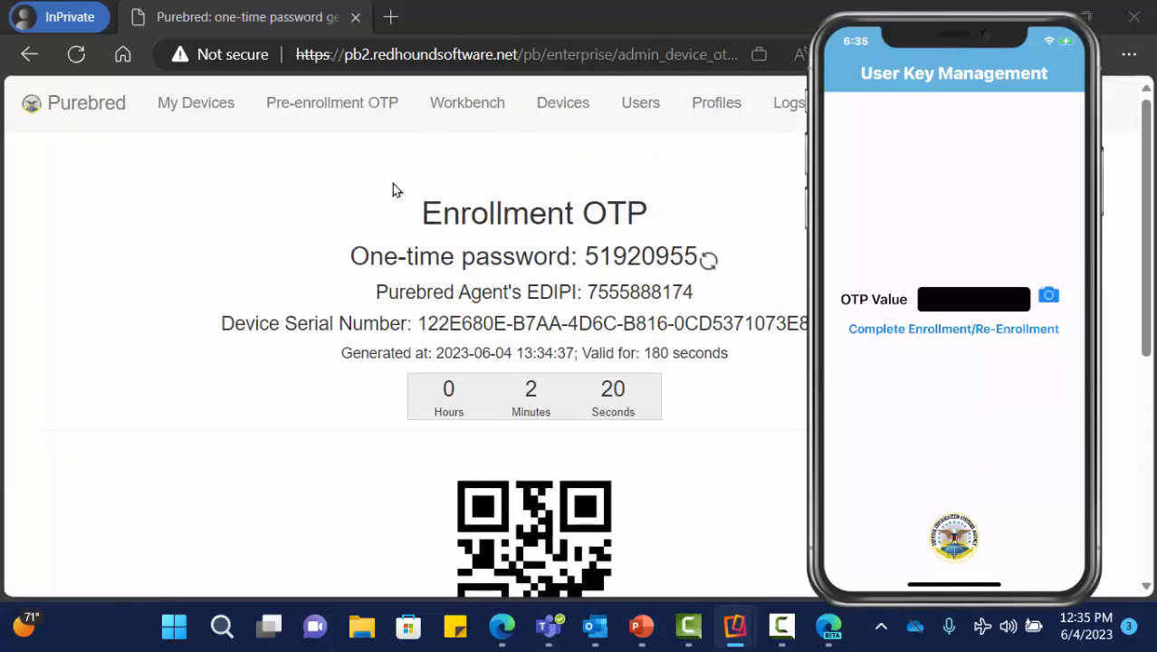
click(449, 115)
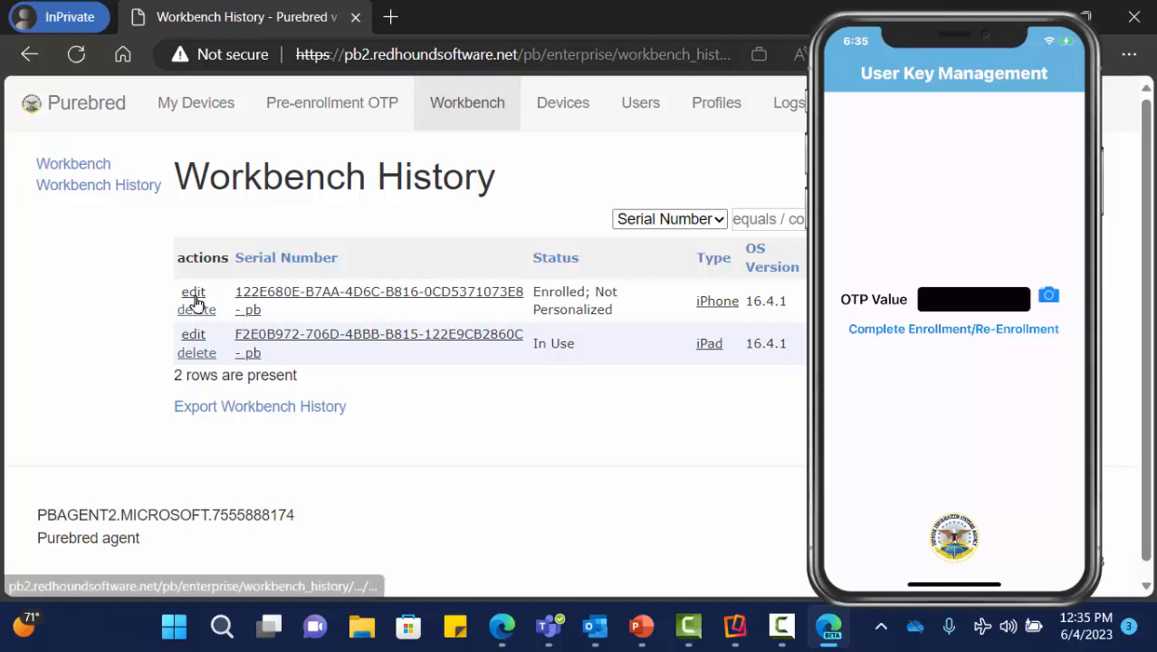
- Edit the iPhone's record, currently Enrolled; Not Personalized, from Workbench History
click(193, 296)
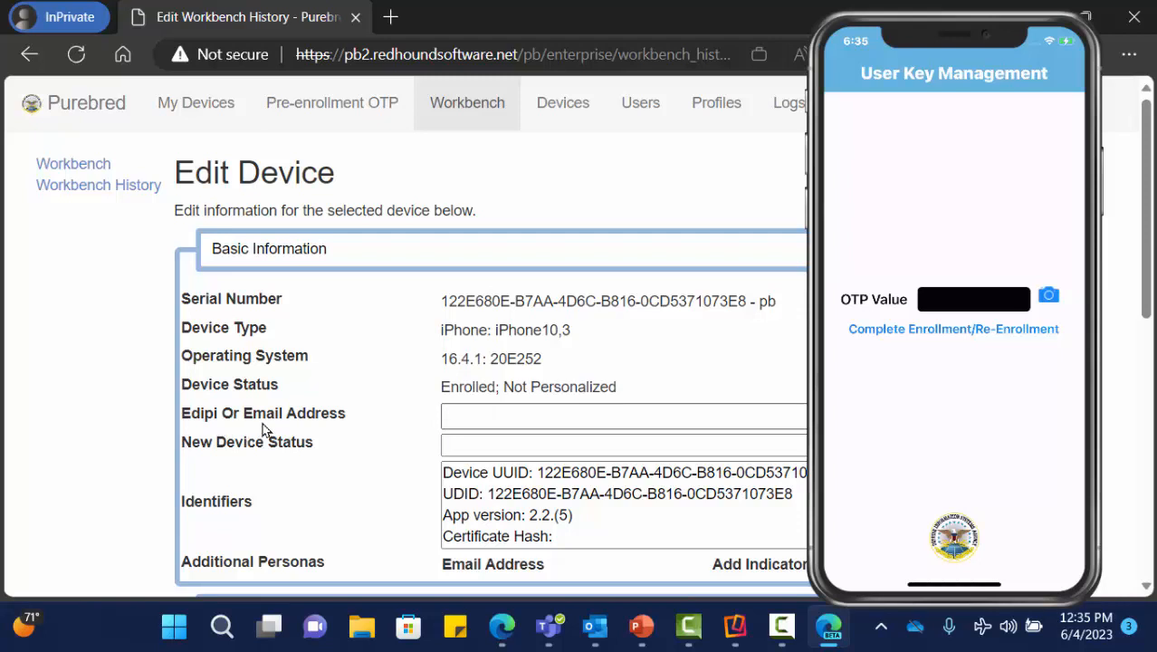
- Fill the Edipi Or Email Address field with the test user's saved email and save the device
click(505, 417)
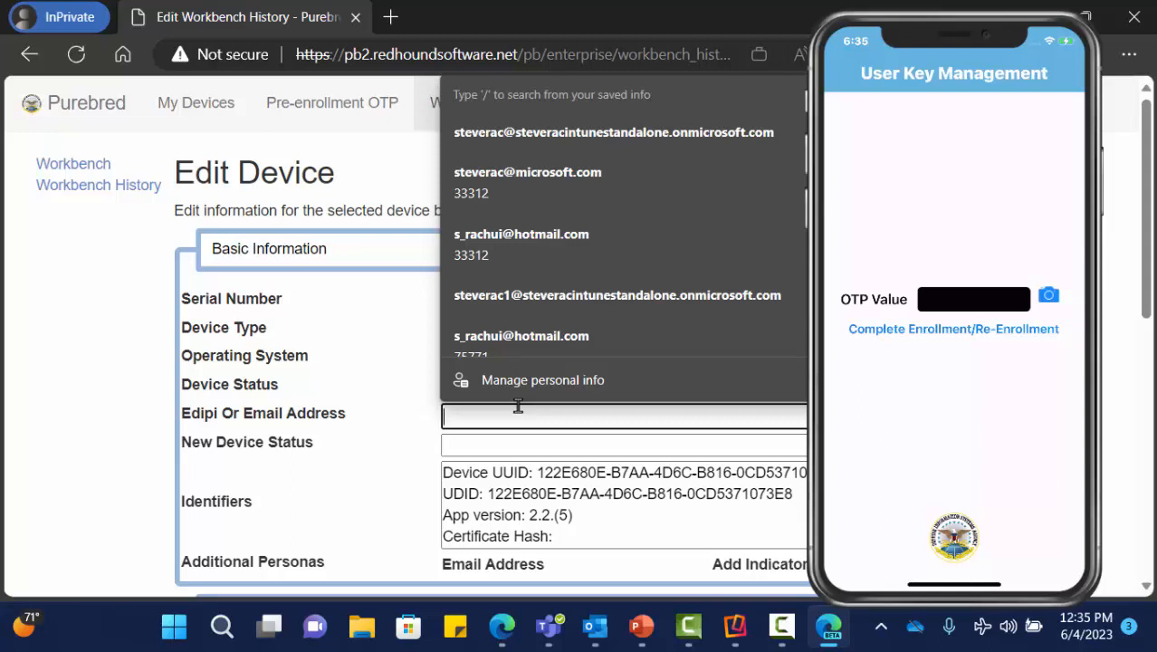
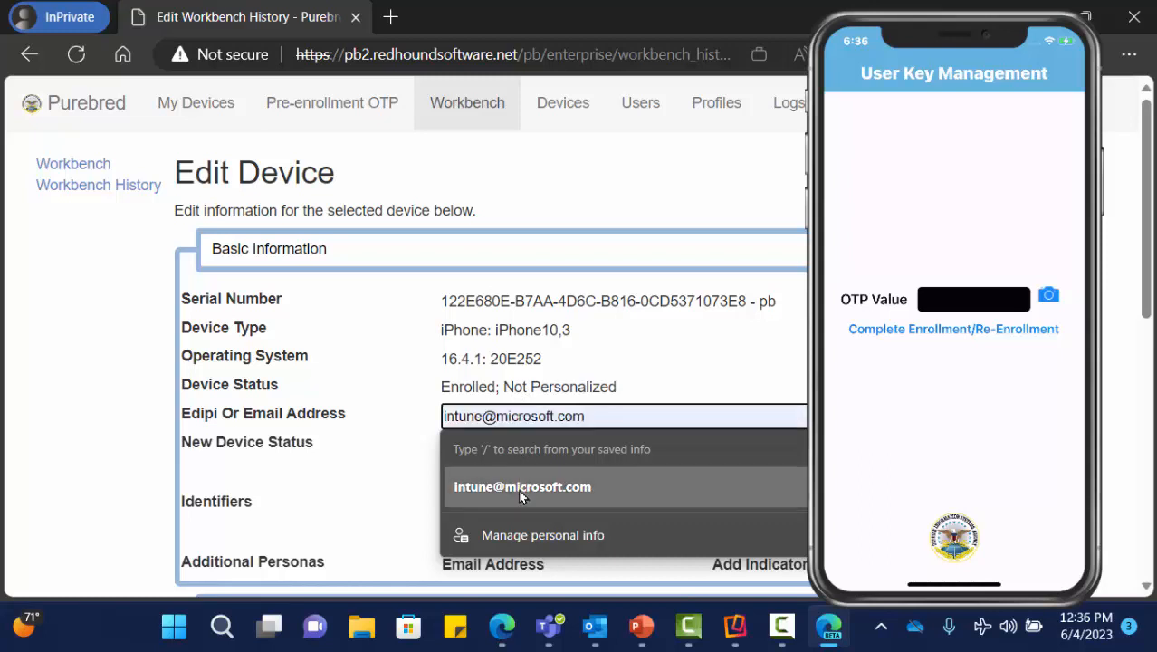
click(519, 486)
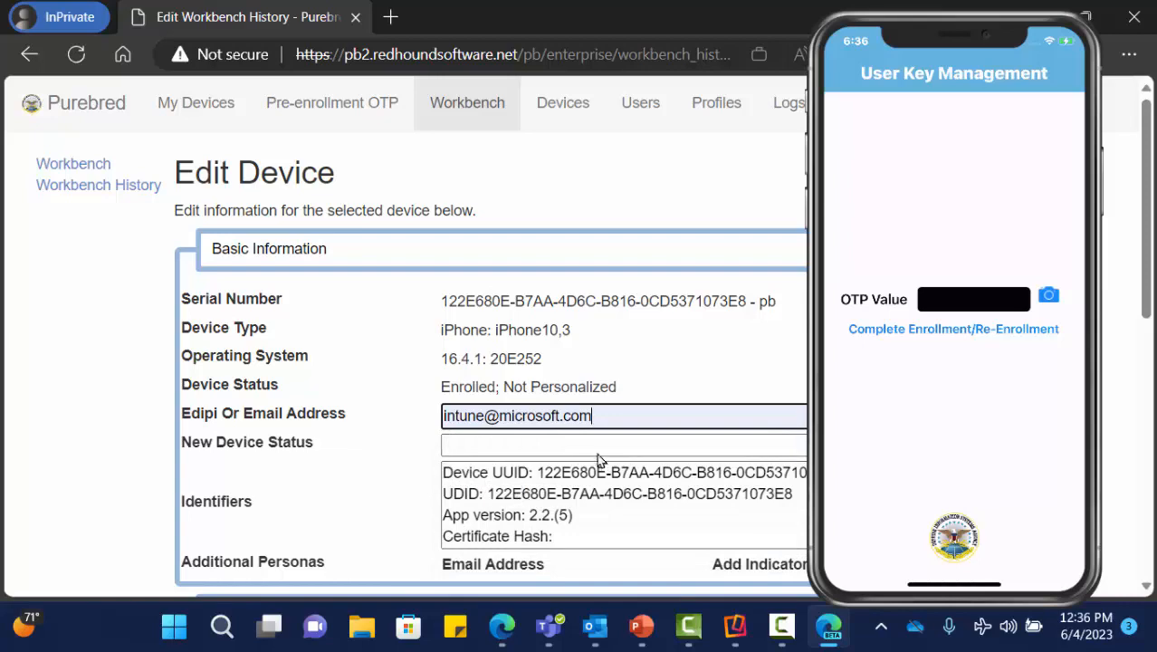
scroll(584, 453, down, 5)
scroll(578, 453, down, 2)
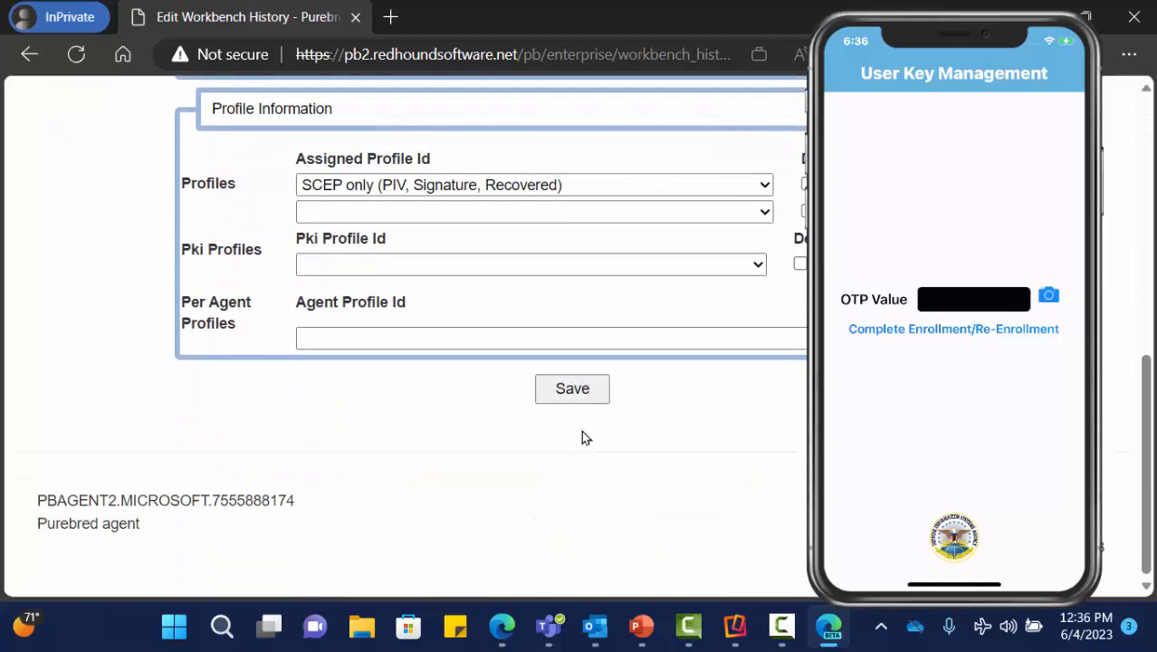
click(587, 392)
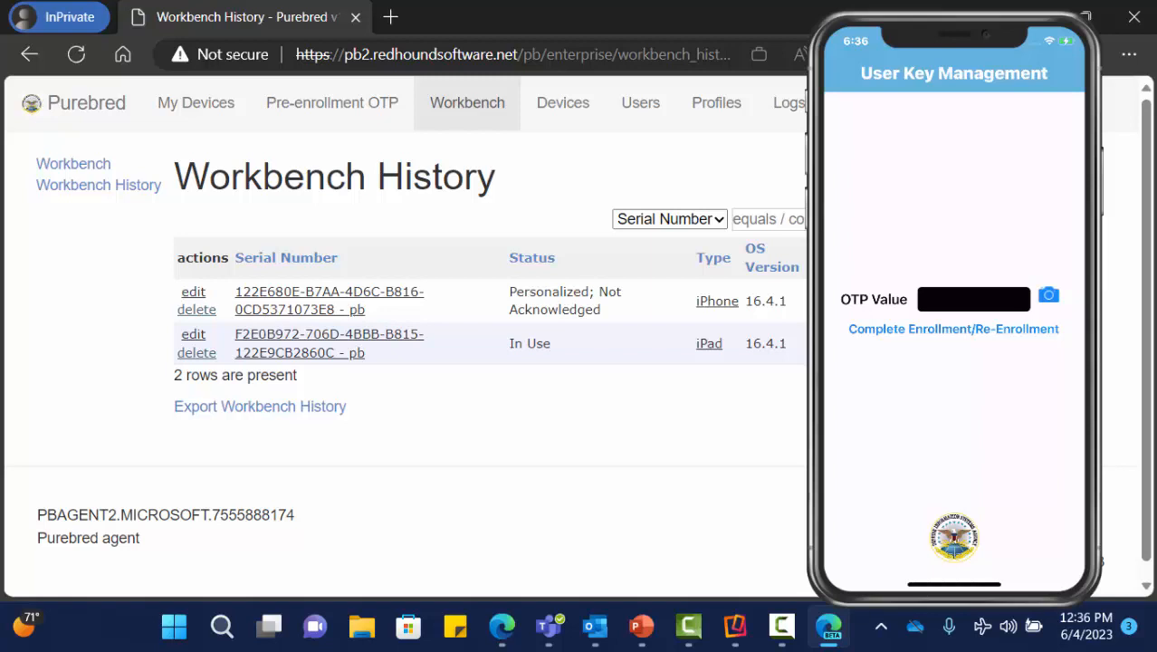
- Review Workbench History showing the iPhone as Personalized; Not Acknowledged
mouse_move(969, 402)
- Close the admin browser and launch Edge Beta with a new InPrivate window
click(1131, 18)
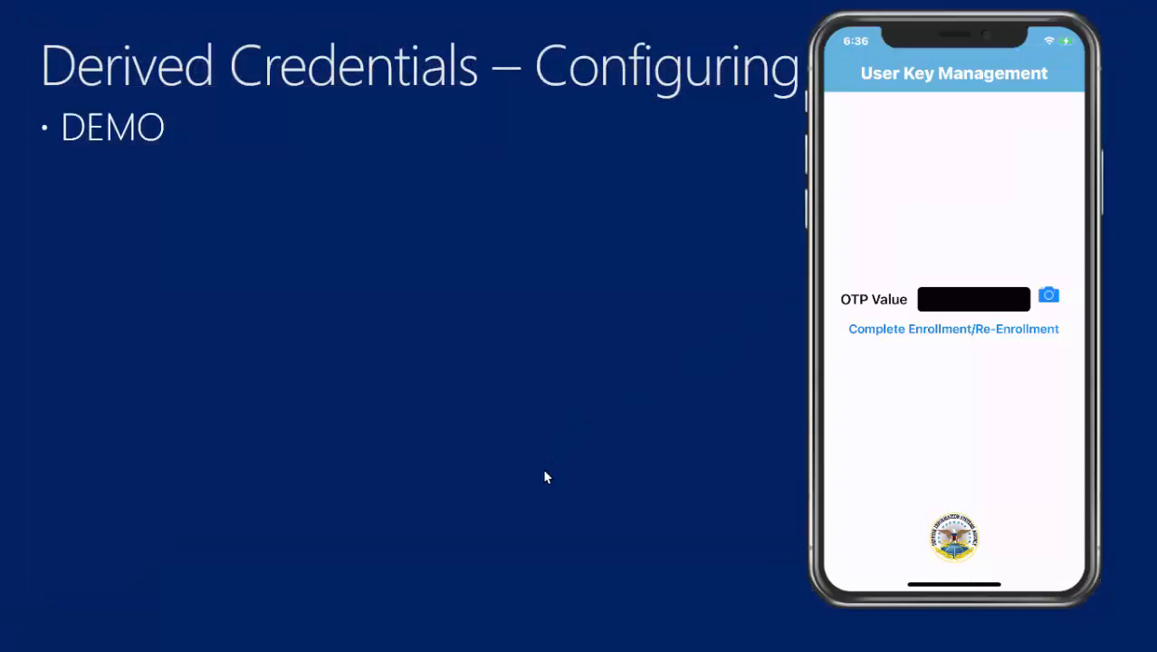
key(super)
text(e)
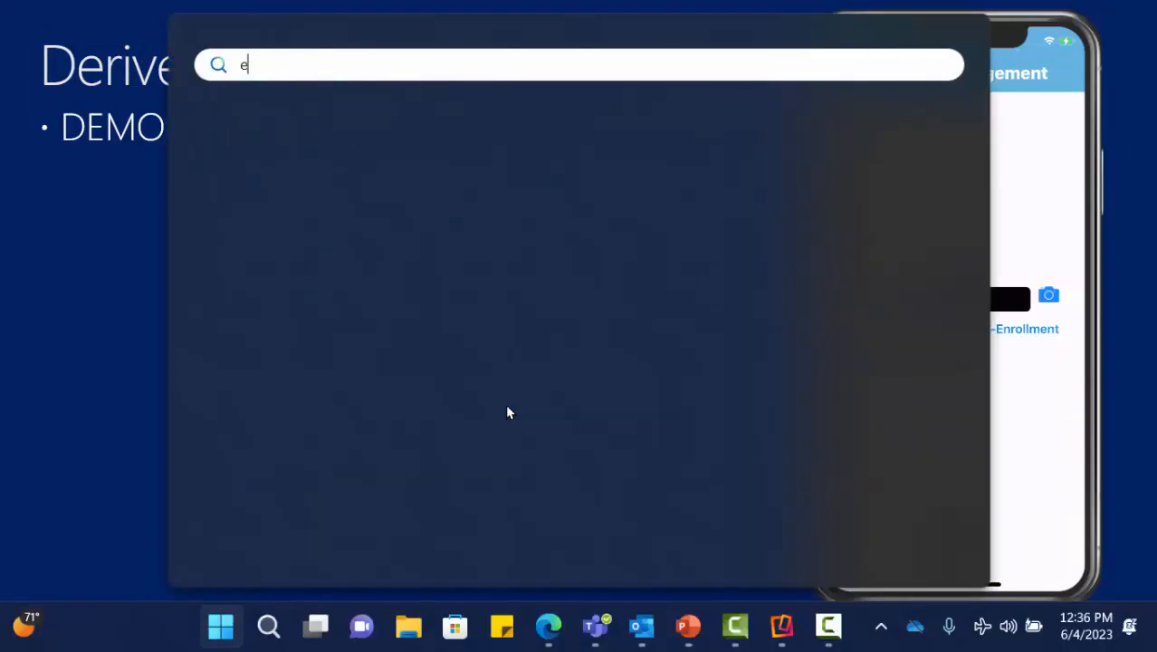
text(dge)
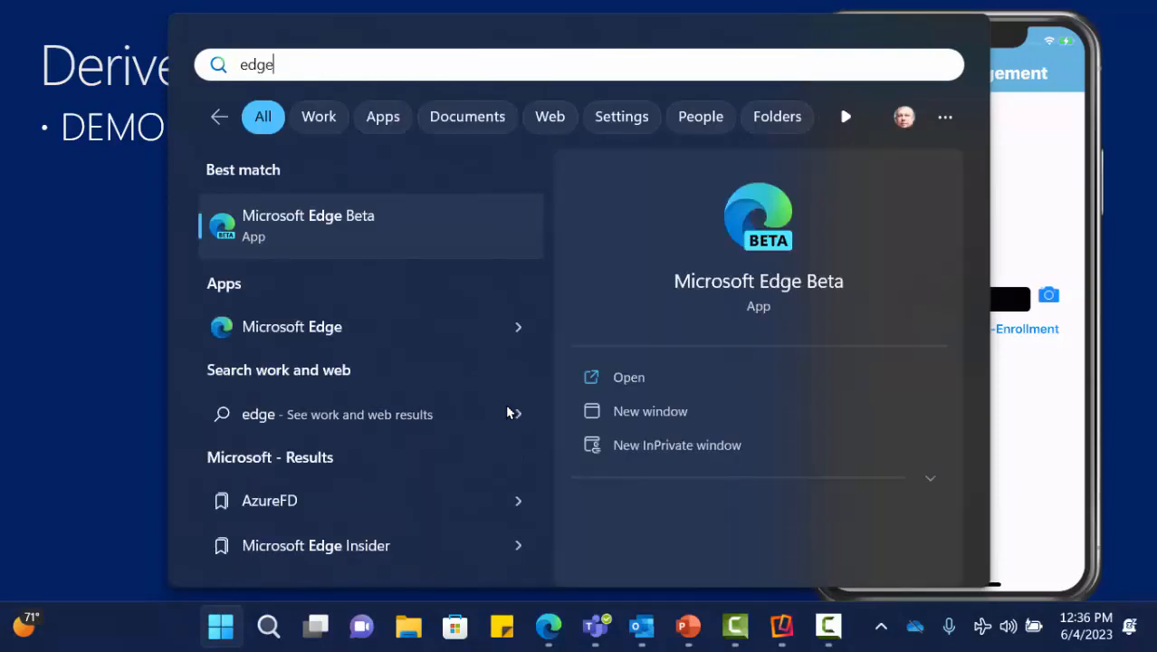
click(299, 217)
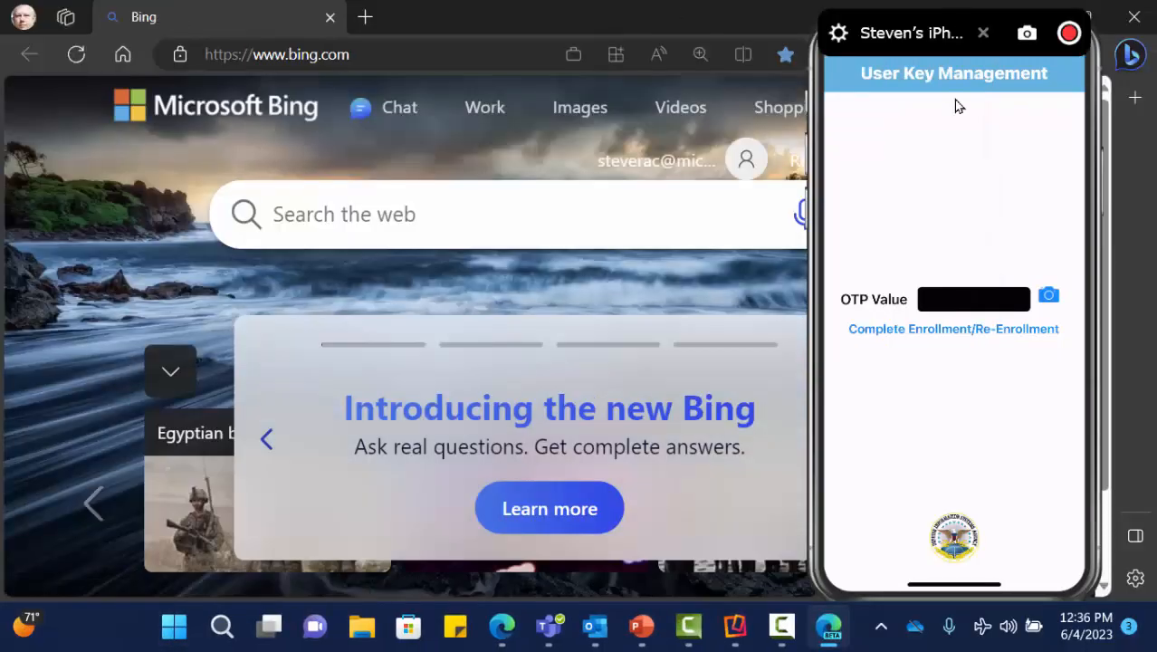
drag(953, 101, 904, 227)
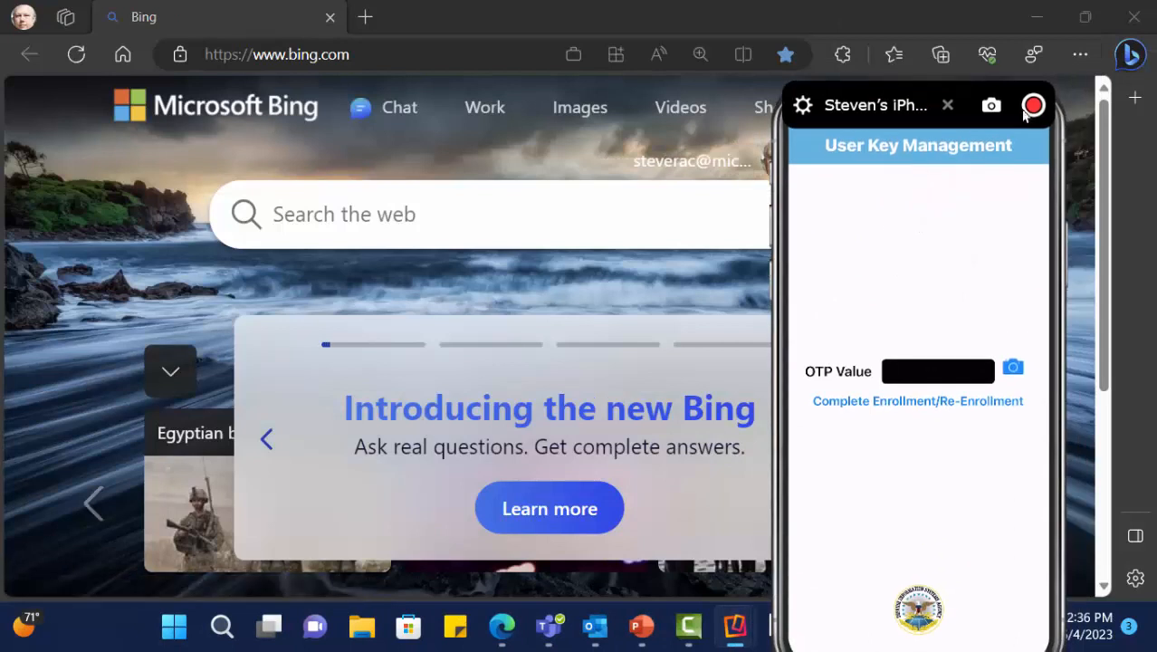
click(1077, 56)
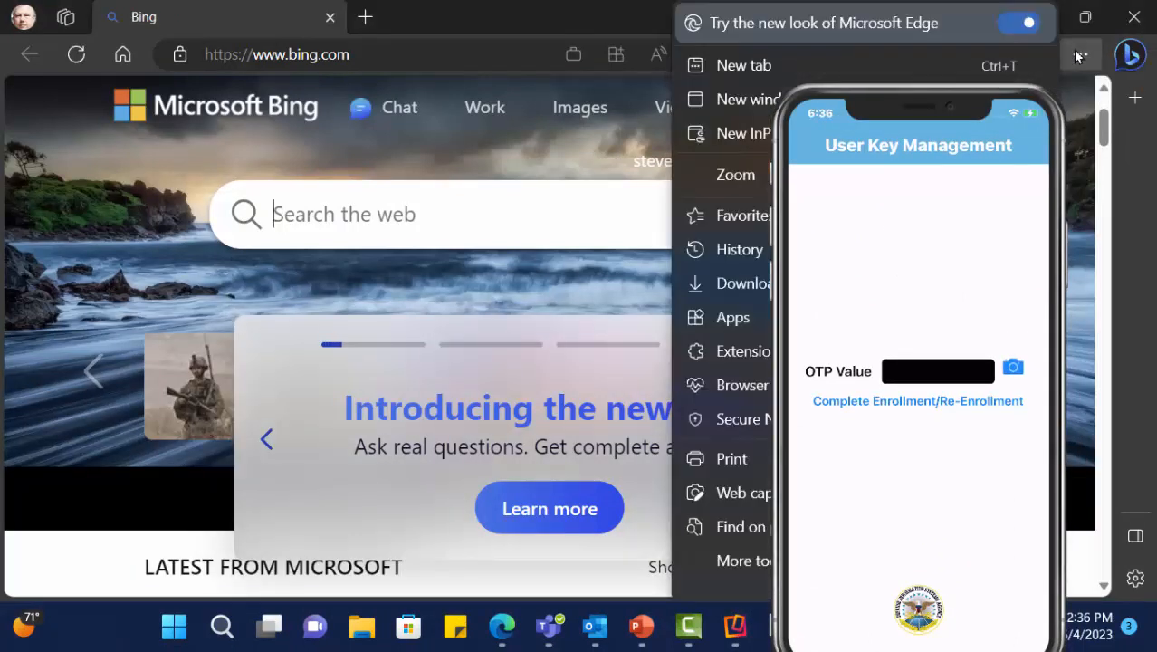
click(723, 132)
click(867, 252)
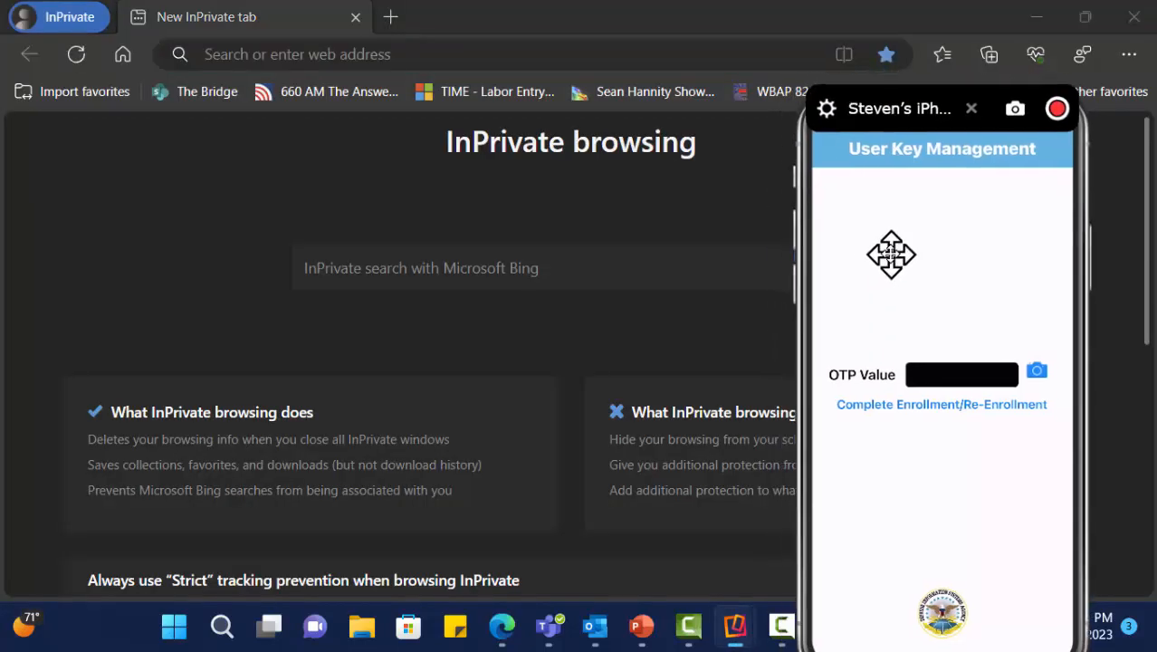
click(607, 61)
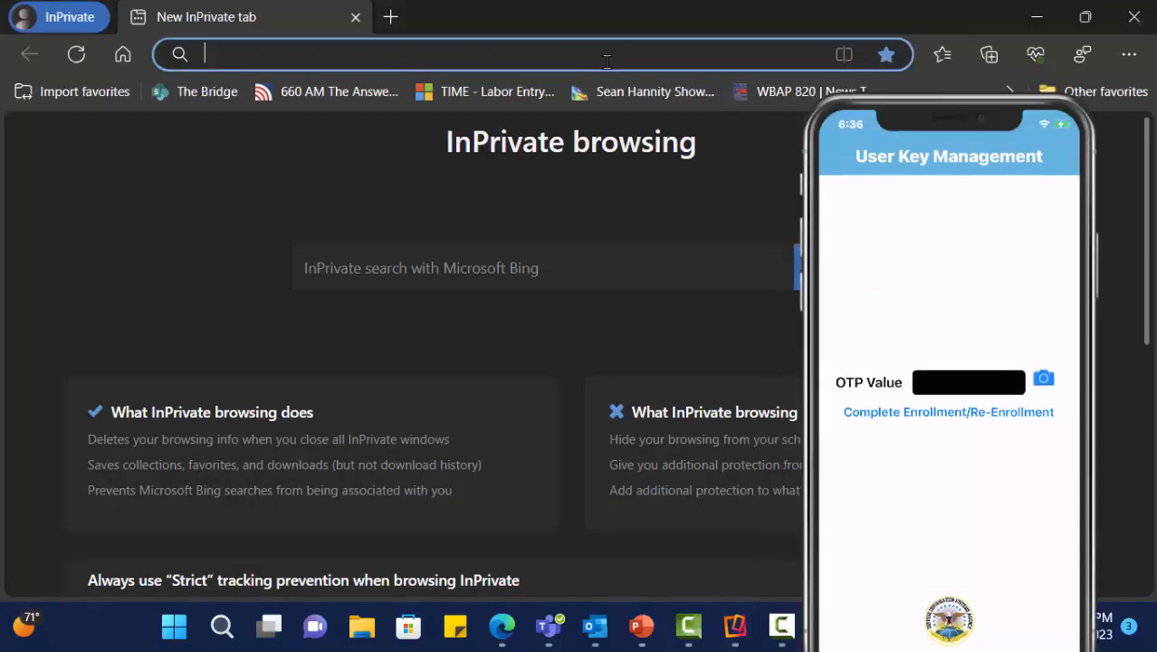
text(pb2.redhoundsoftware.net/pb/)
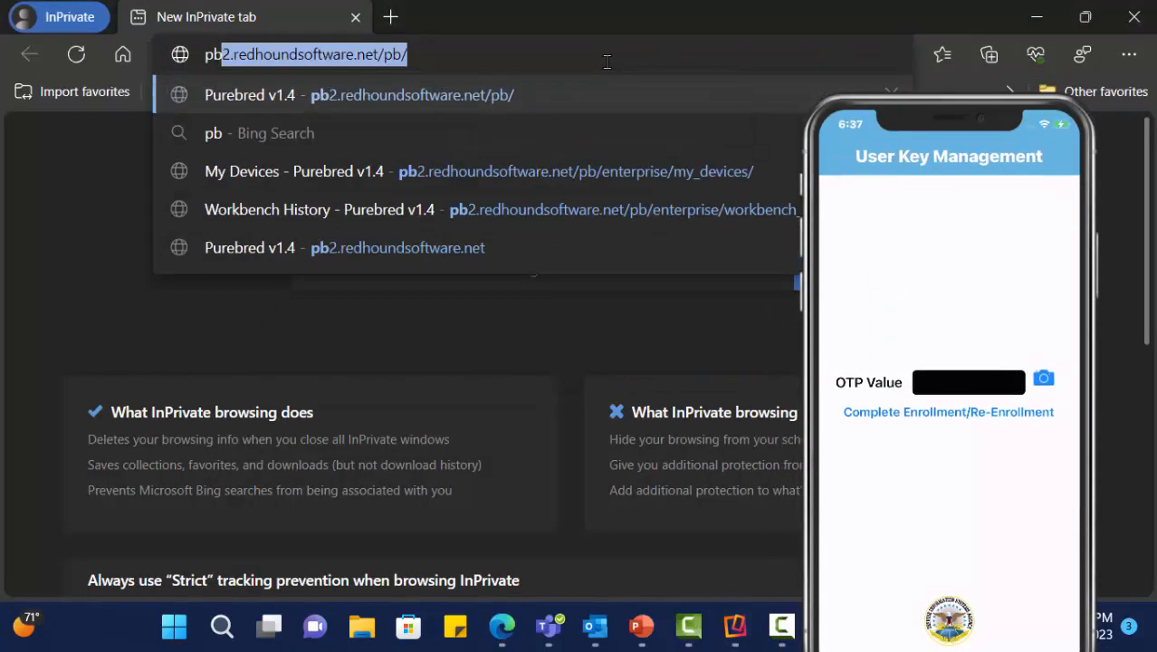
key(End)
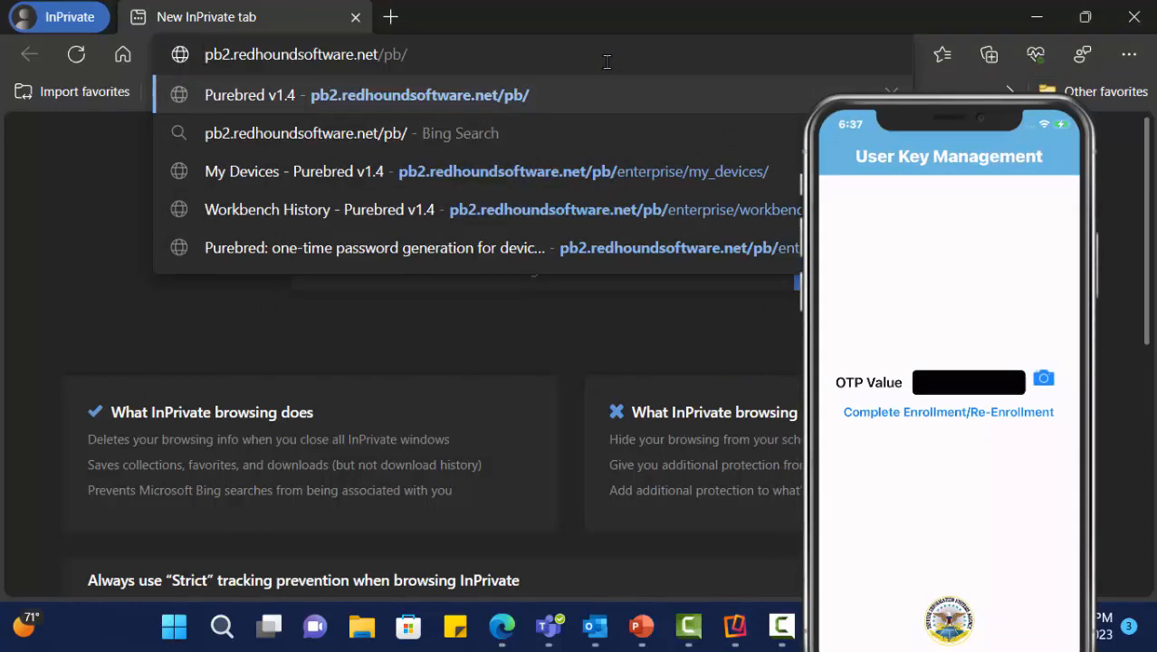
key(Home)
text(https://)
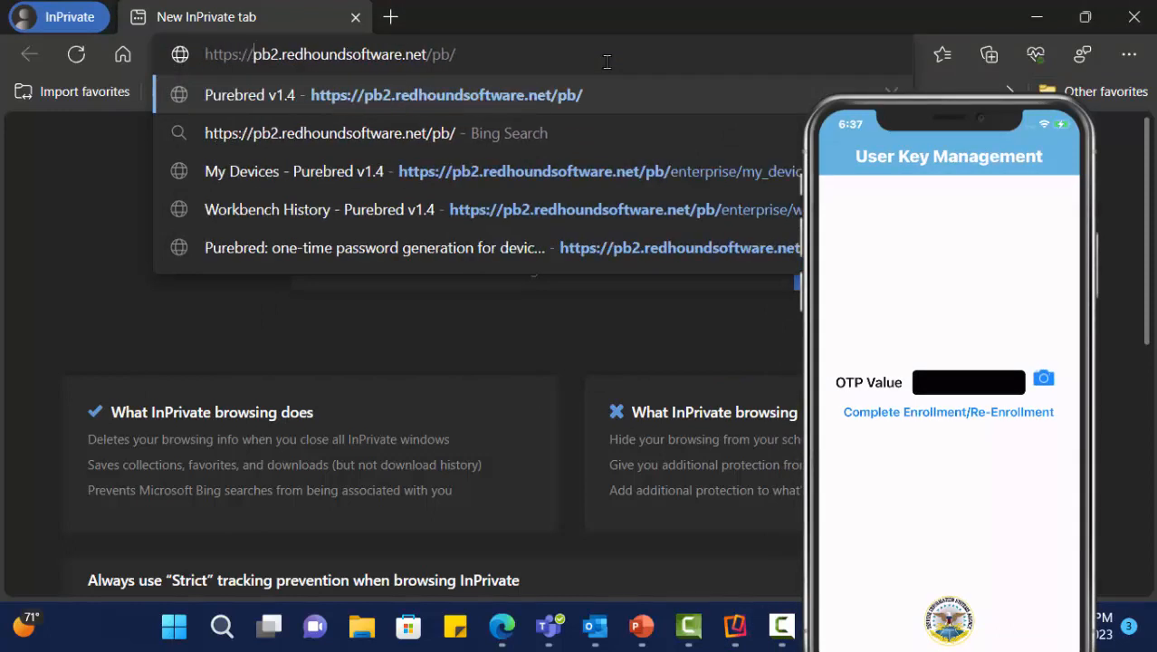
key(Return)
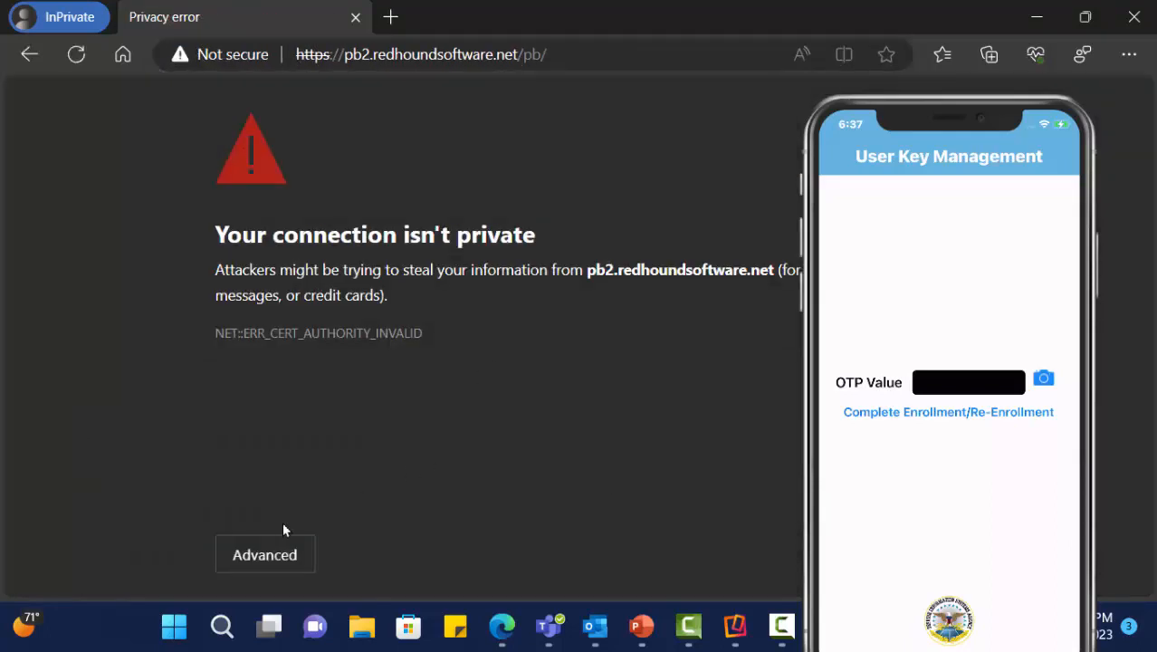
- Proceed past the warning, authenticate with the intune.test certificate, accept the consent notice, and open My Devices
click(286, 552)
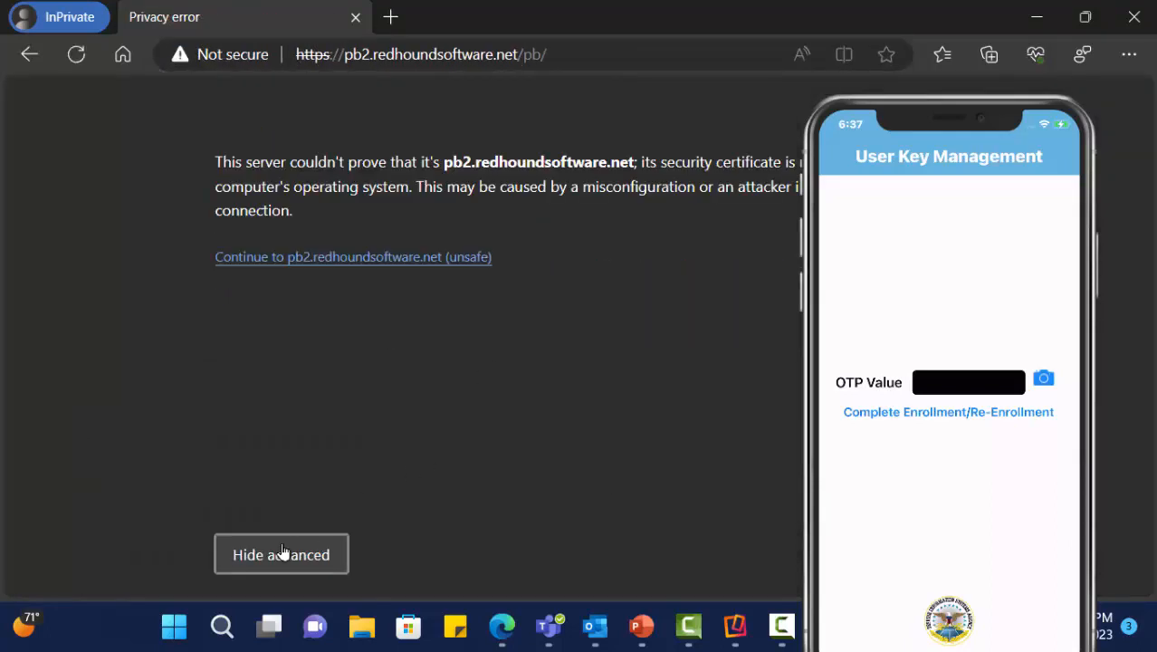
click(309, 258)
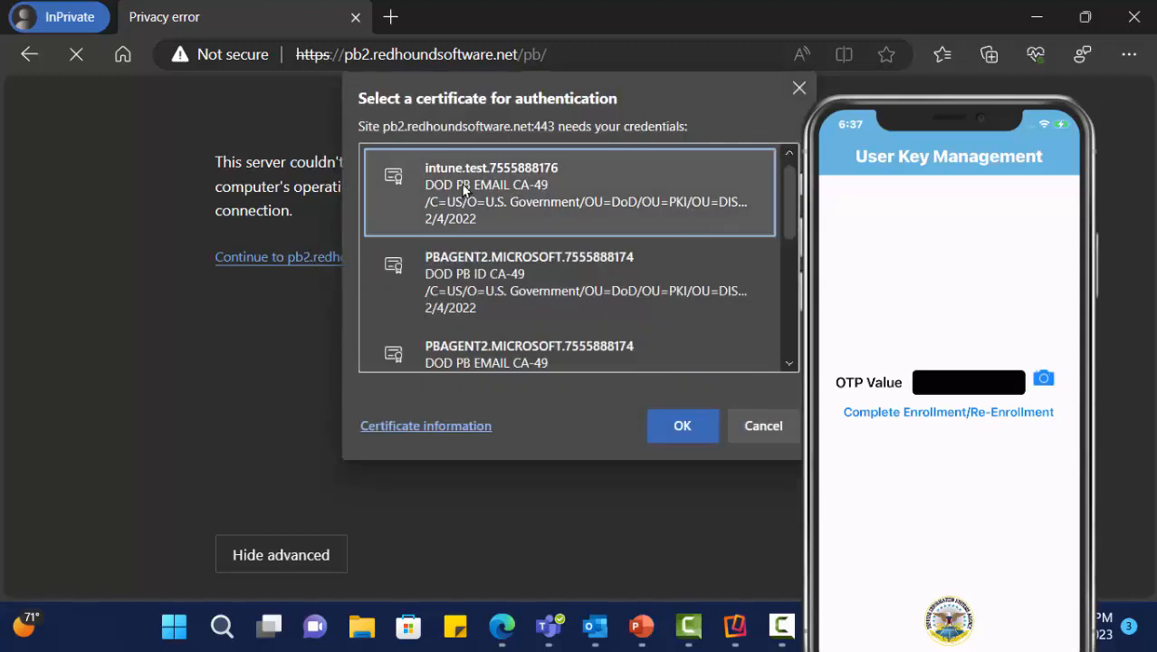
click(658, 425)
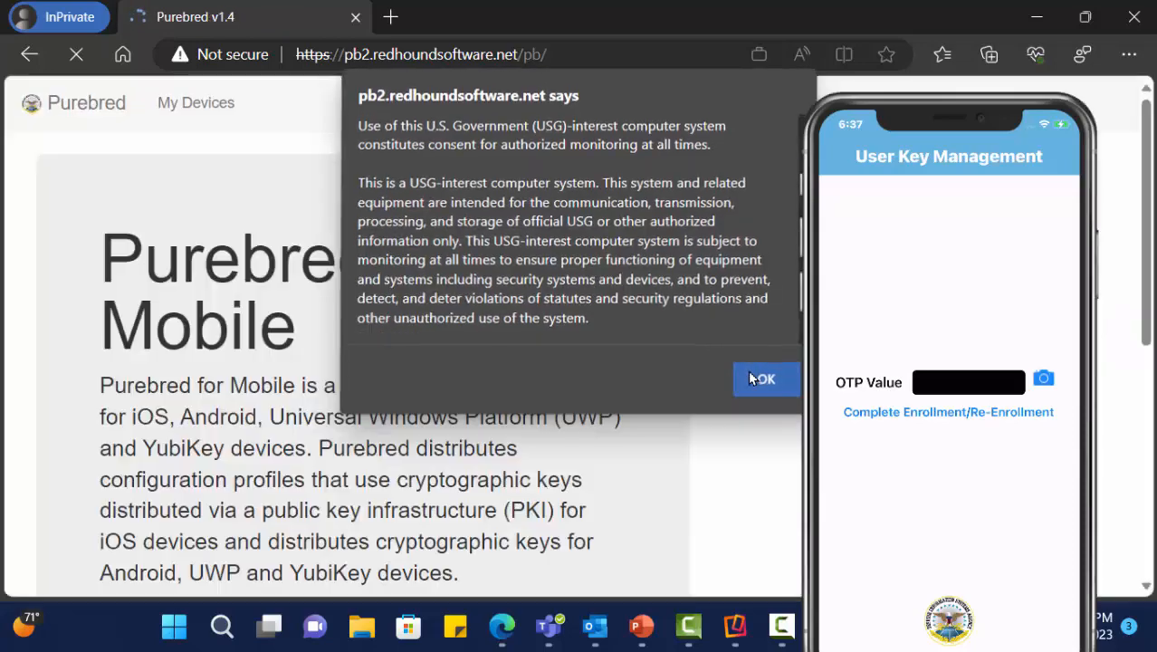
click(746, 374)
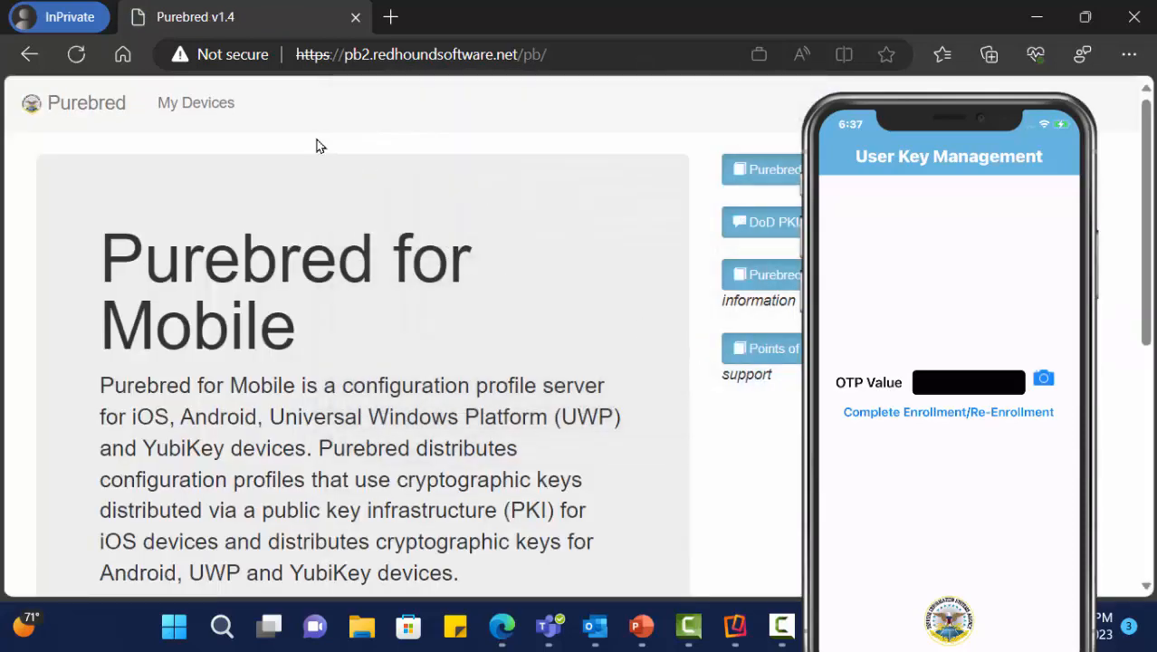
click(207, 114)
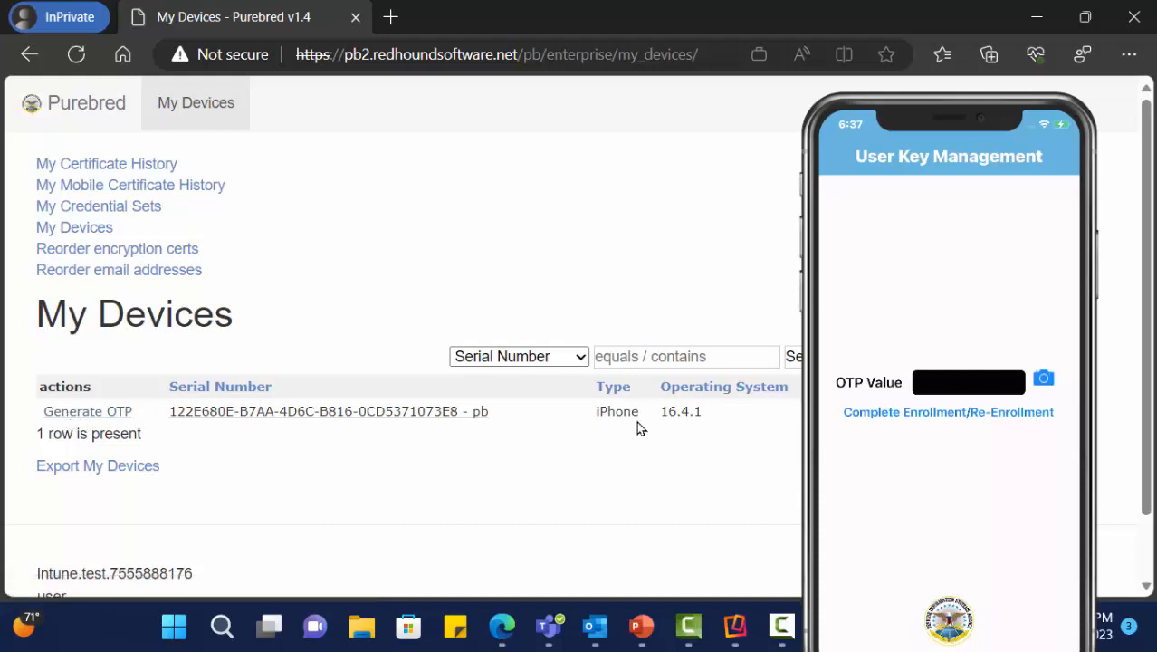
- Generate and confirm a one-time password for the iPhone, then close the InPrivate window
click(57, 415)
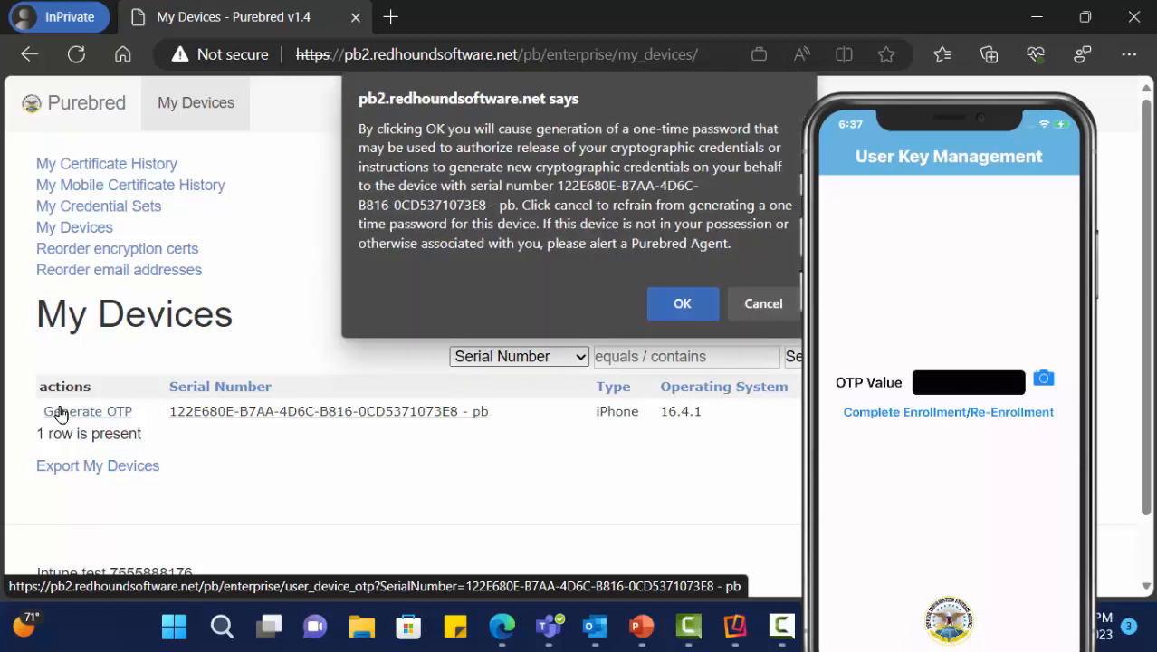
click(680, 302)
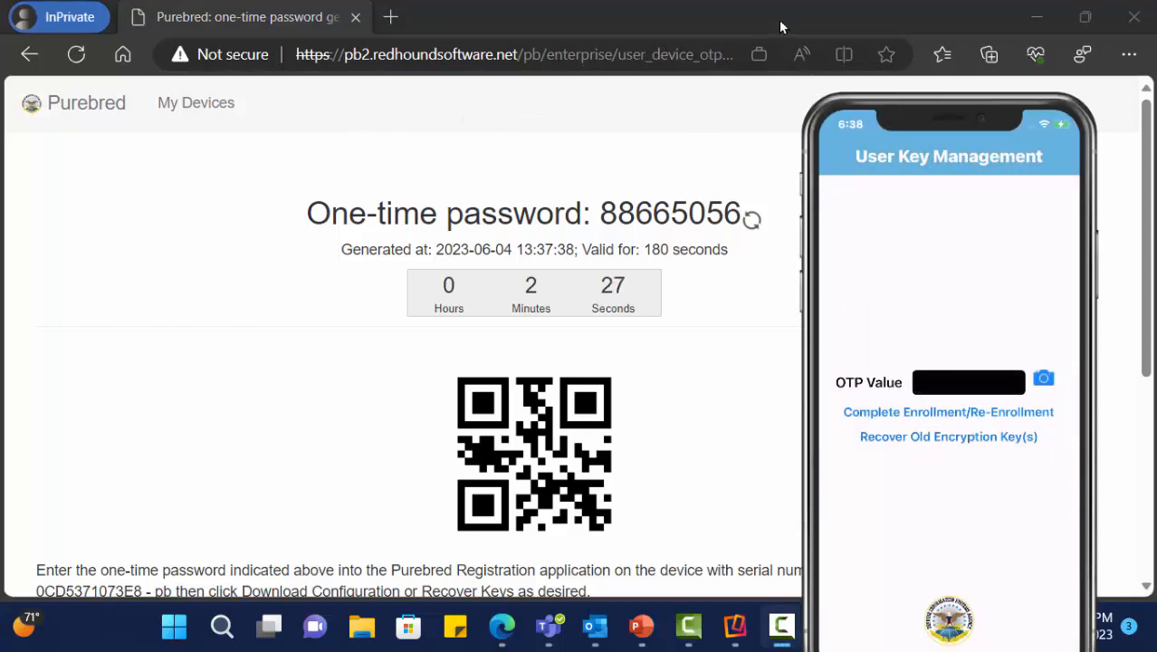
click(1134, 17)
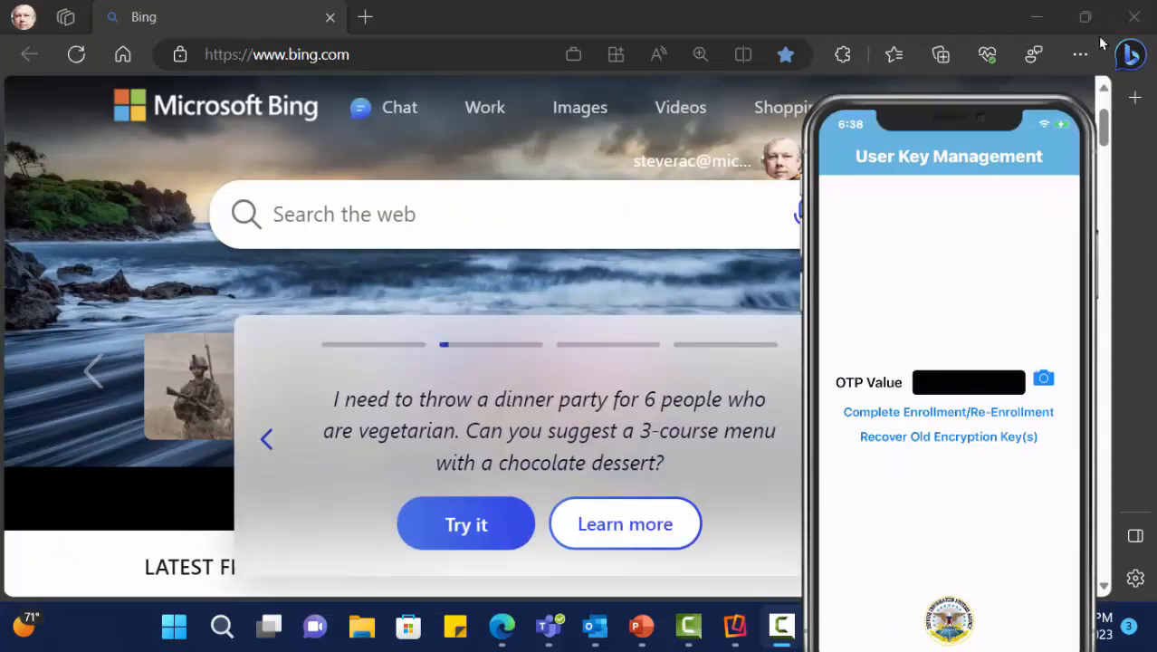
- Close Edge, open a new InPrivate window from Edge's taskbar menu, and move the iPhone mirror right
click(1134, 17)
drag(971, 255, 527, 206)
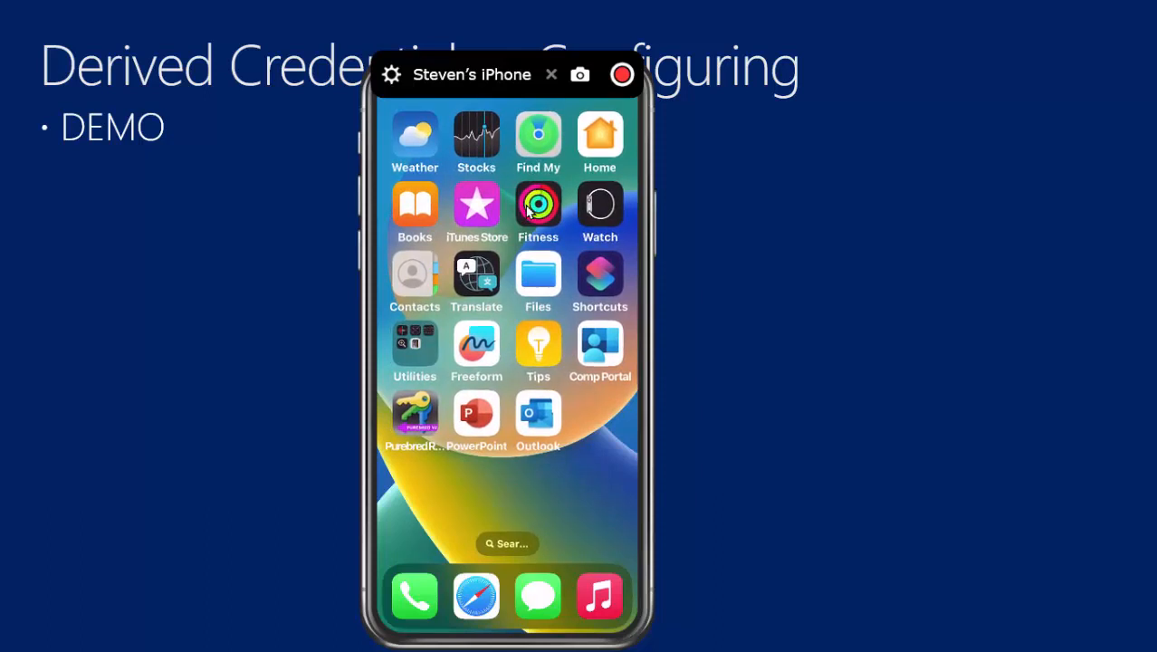
key(super)
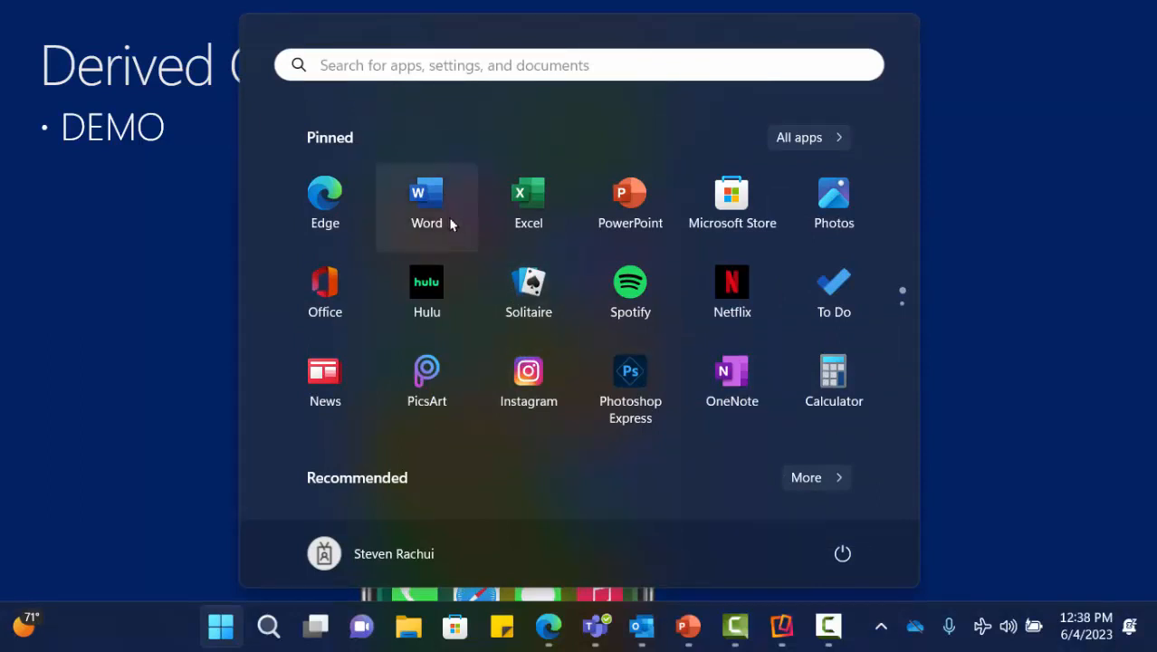
right_click(323, 190)
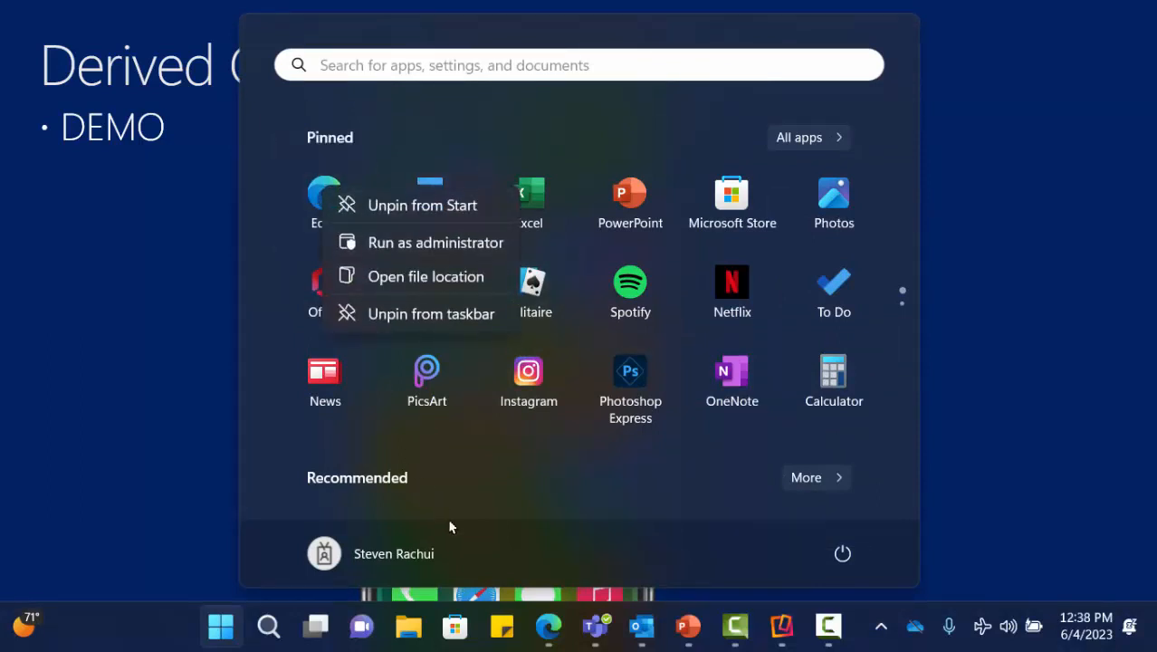
right_click(555, 630)
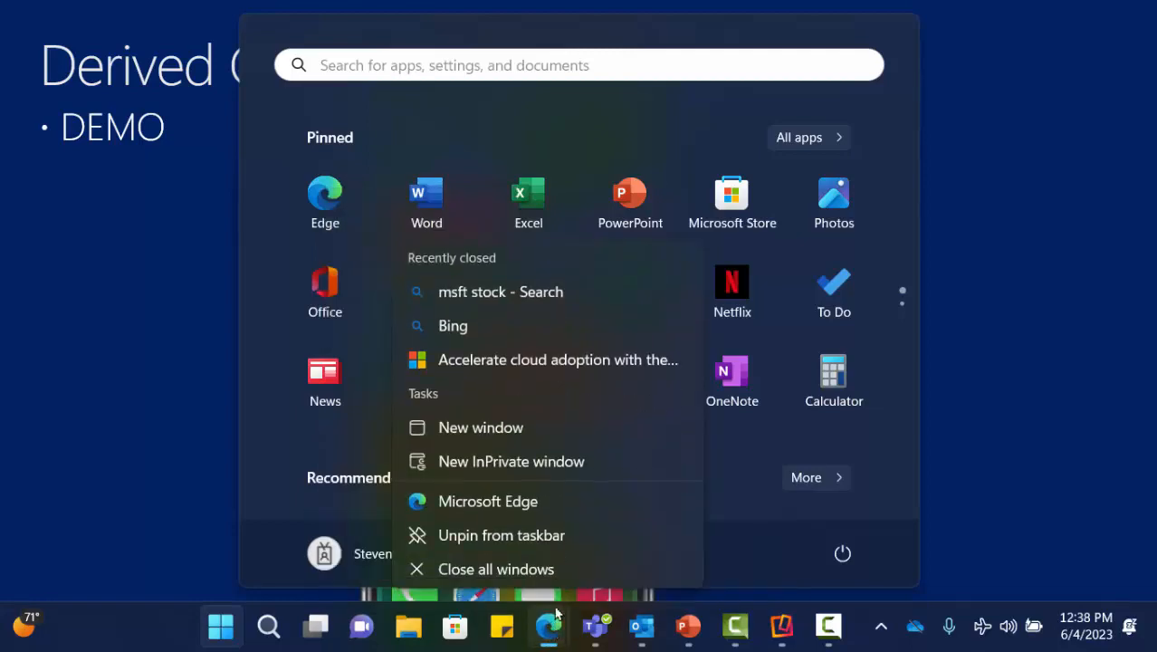
click(543, 463)
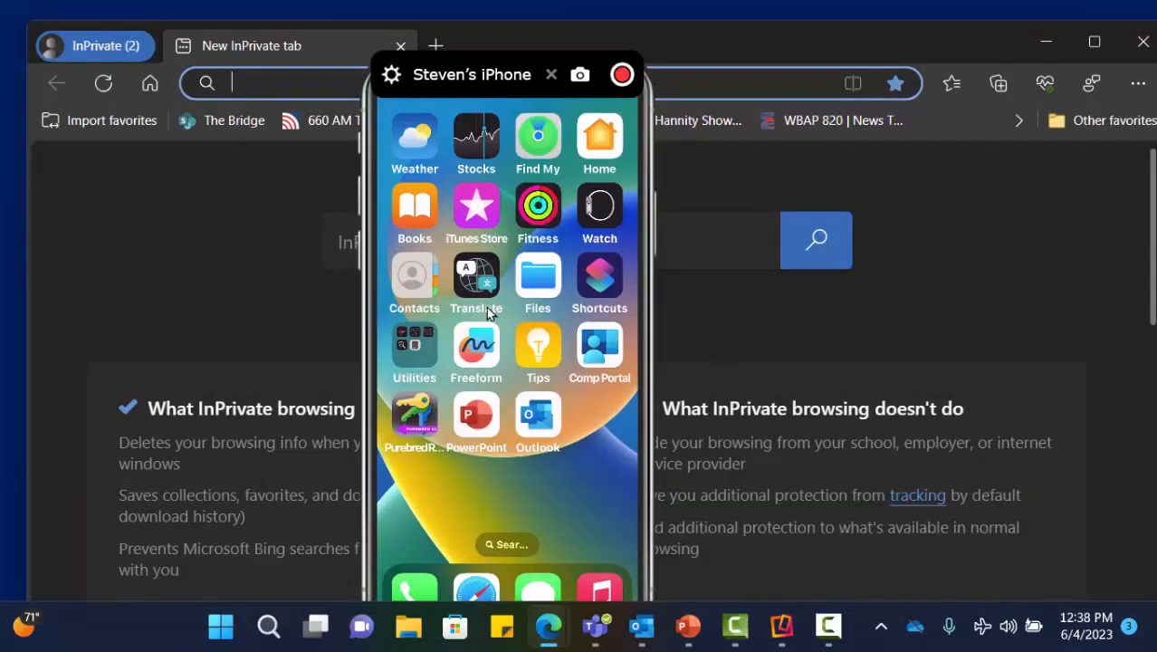
drag(486, 306, 882, 314)
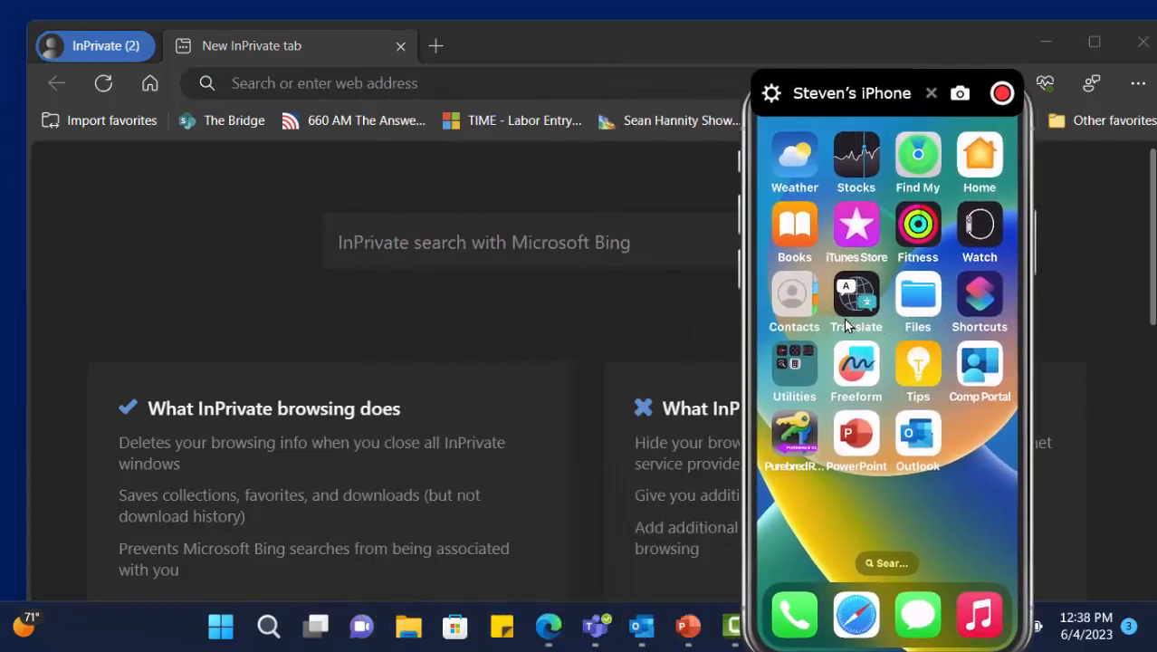
click(596, 38)
double_click(563, 38)
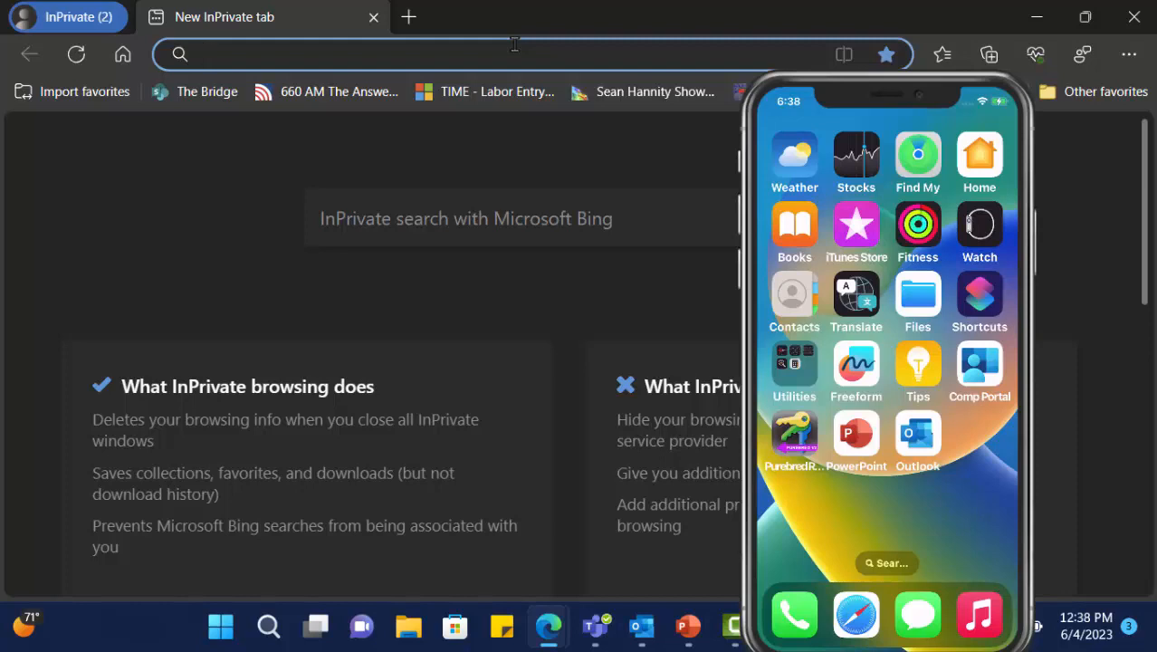
text(www.h)
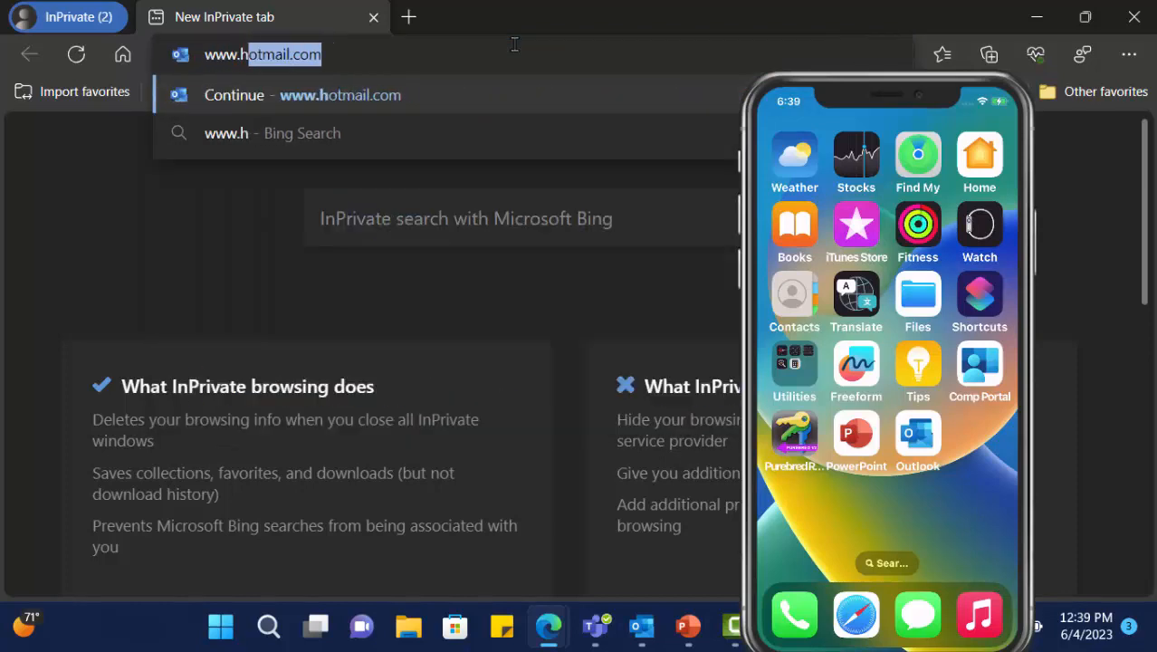
text(otmail.)
key(Return)
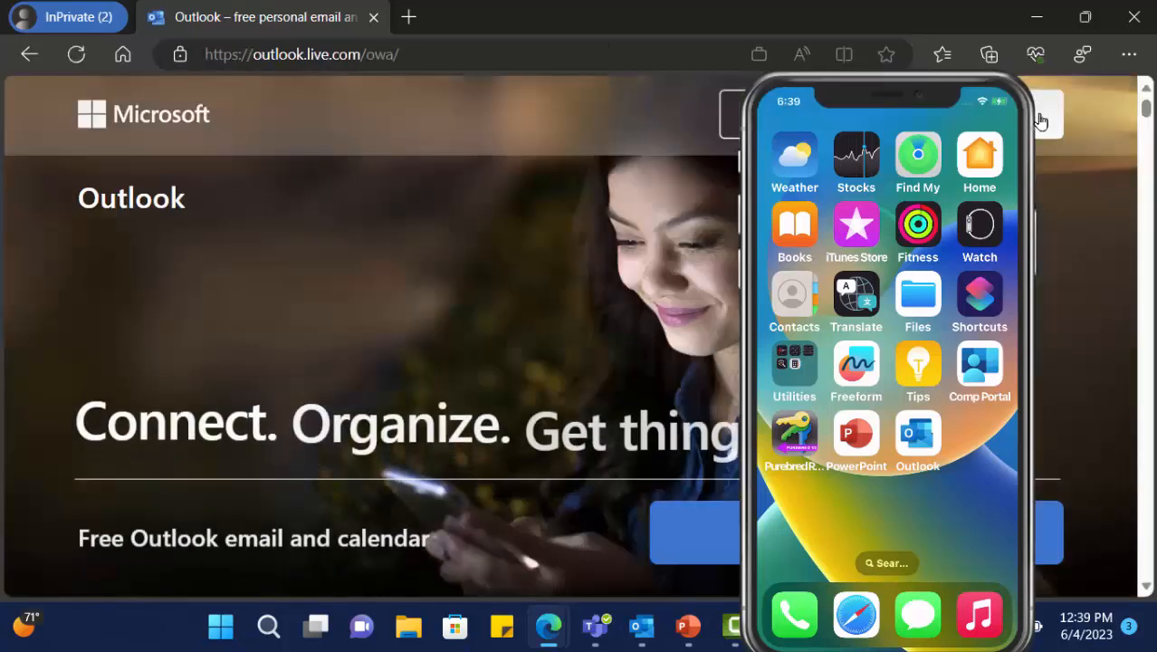
- Sign in to Outlook with the work account's e-mail address, correcting a typo in the domain
click(1039, 121)
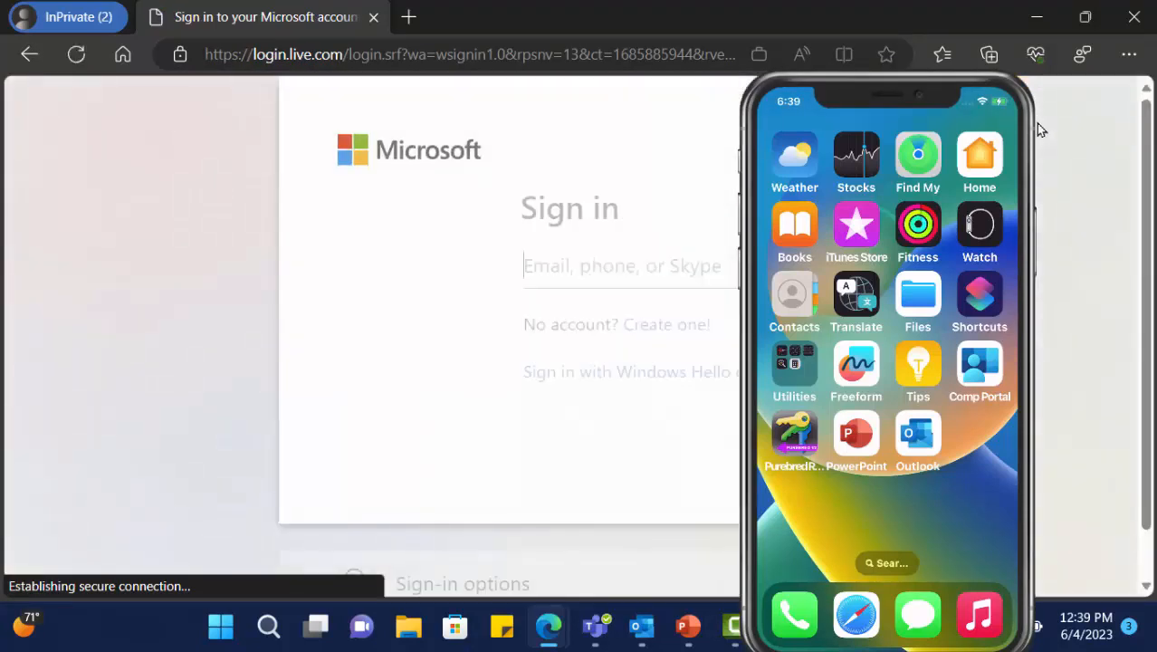
mouse_move(1018, 132)
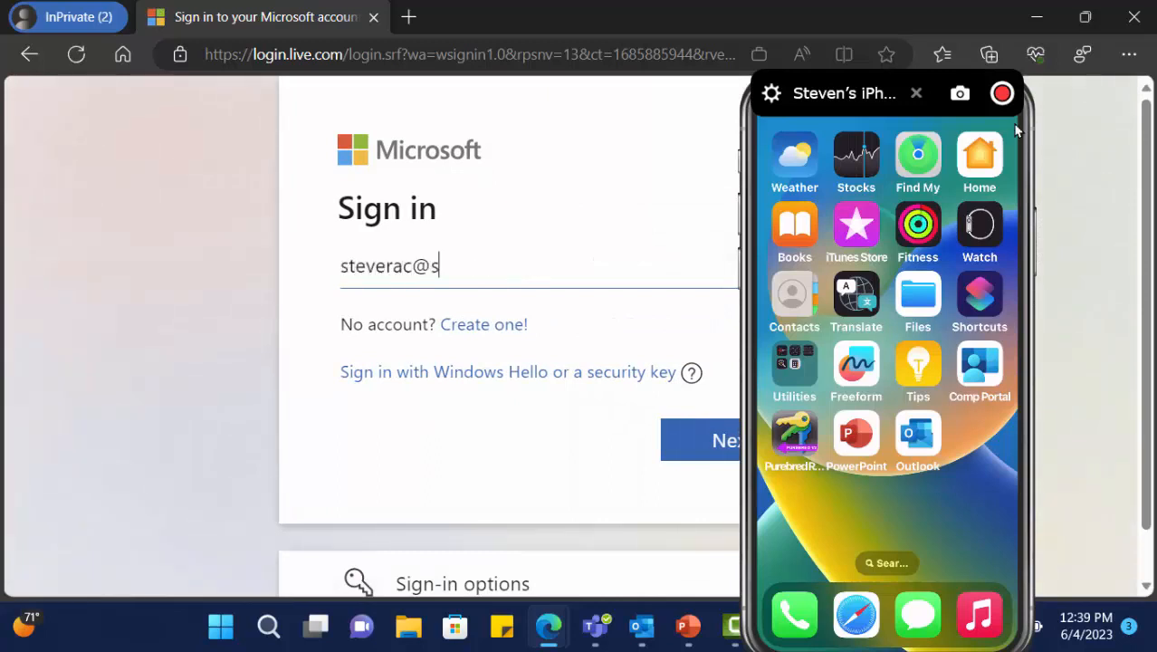
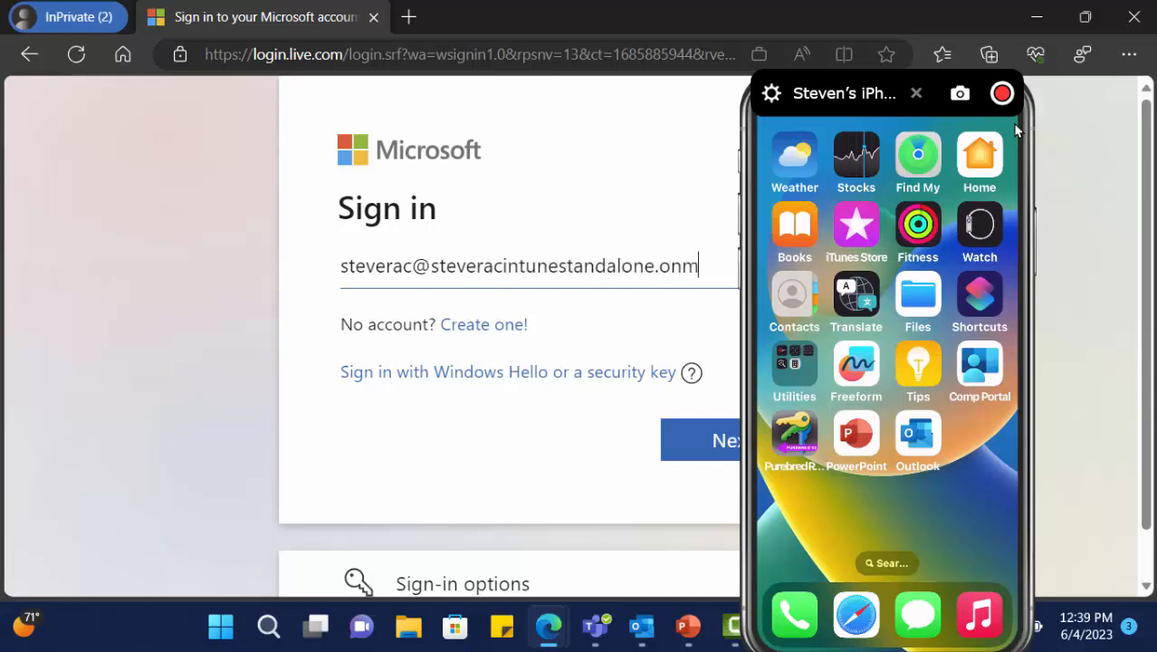
key(Return)
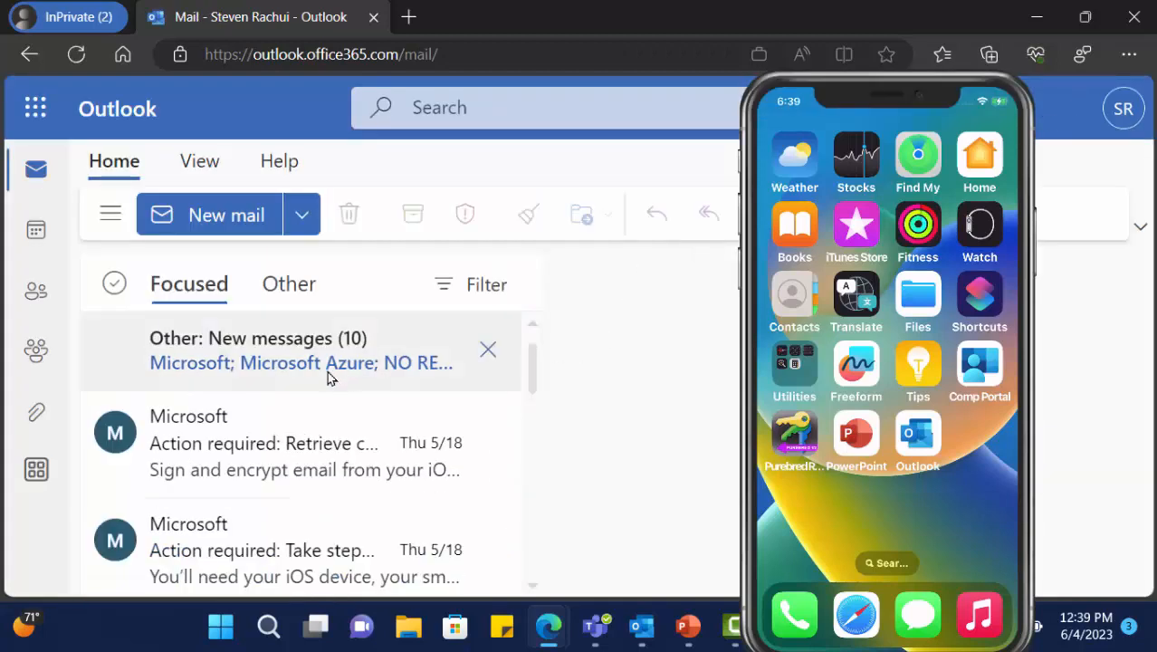
- Open the 'Action required: Retrieve certificates to sign and encrypt email' message and recentre the iPhone mirror
click(251, 464)
drag(884, 181, 1155, 172)
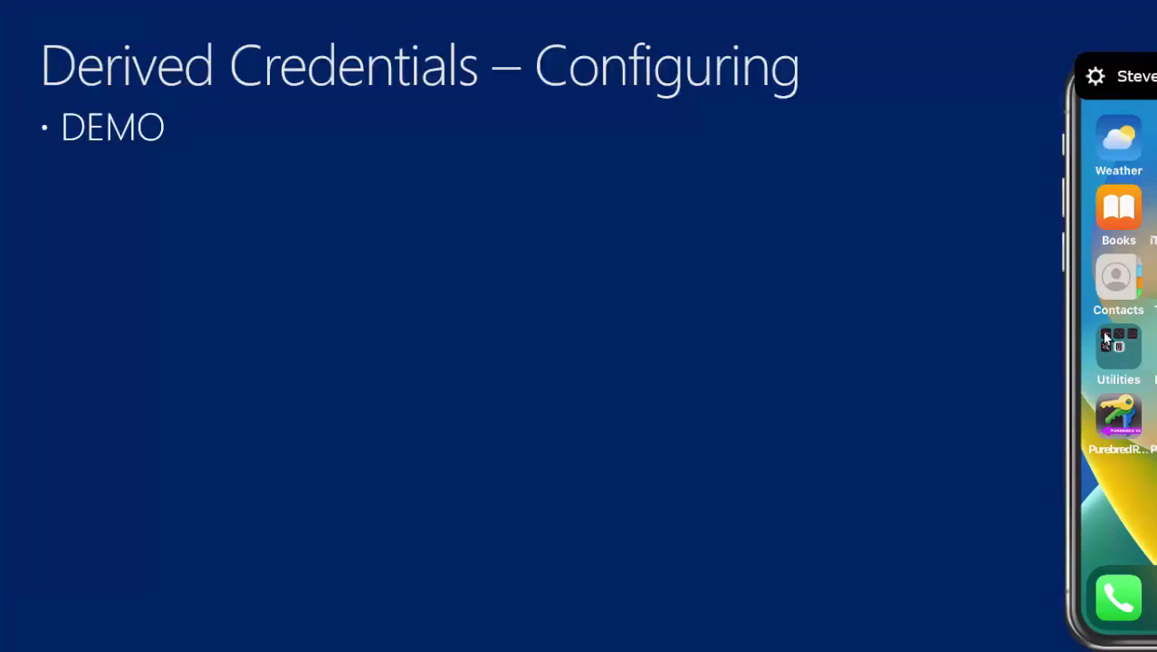
drag(1102, 331, 395, 314)
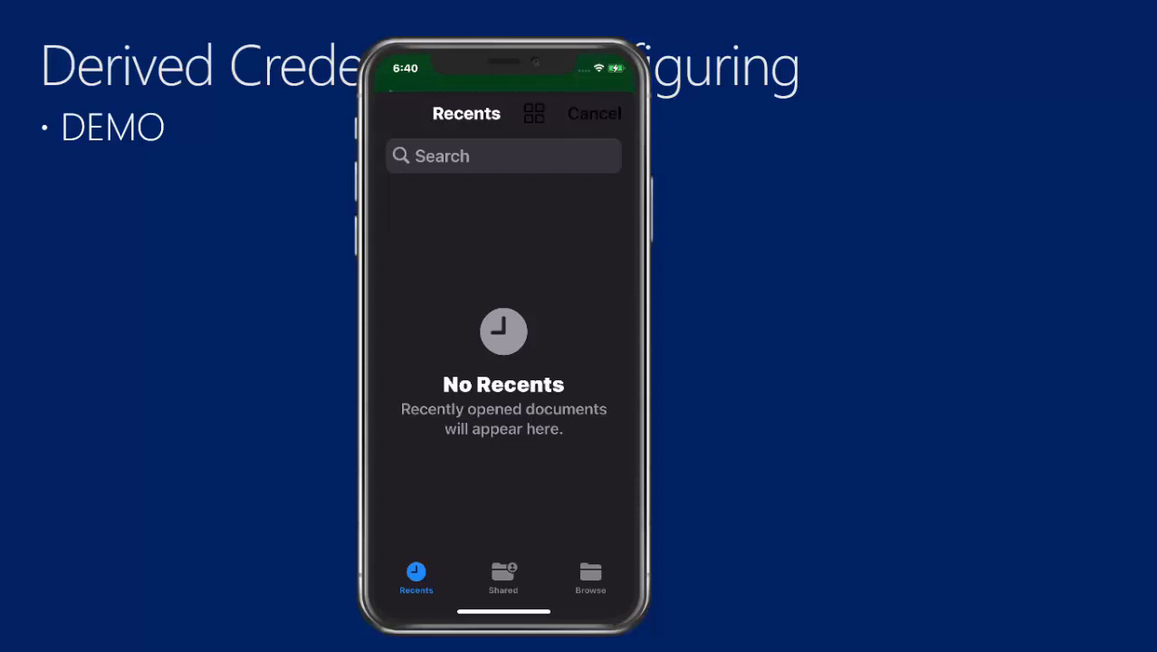
- Turn on the Purebred Key Chain location in Files and show the Purebred Credential Package's certificates
click(590, 578)
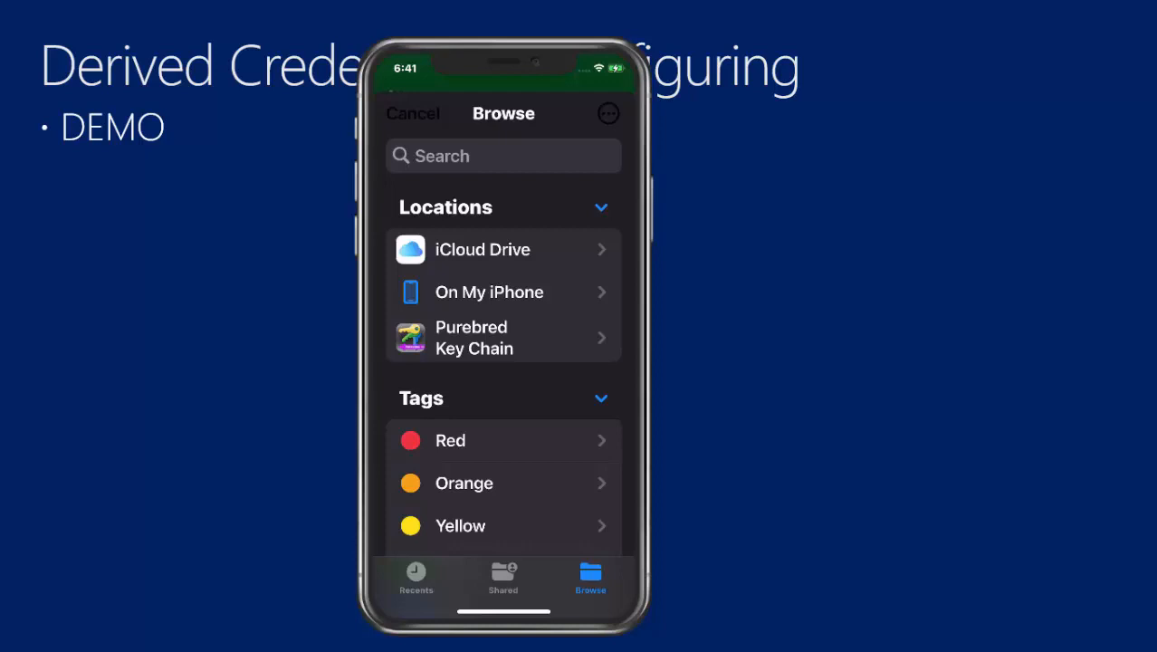
click(504, 337)
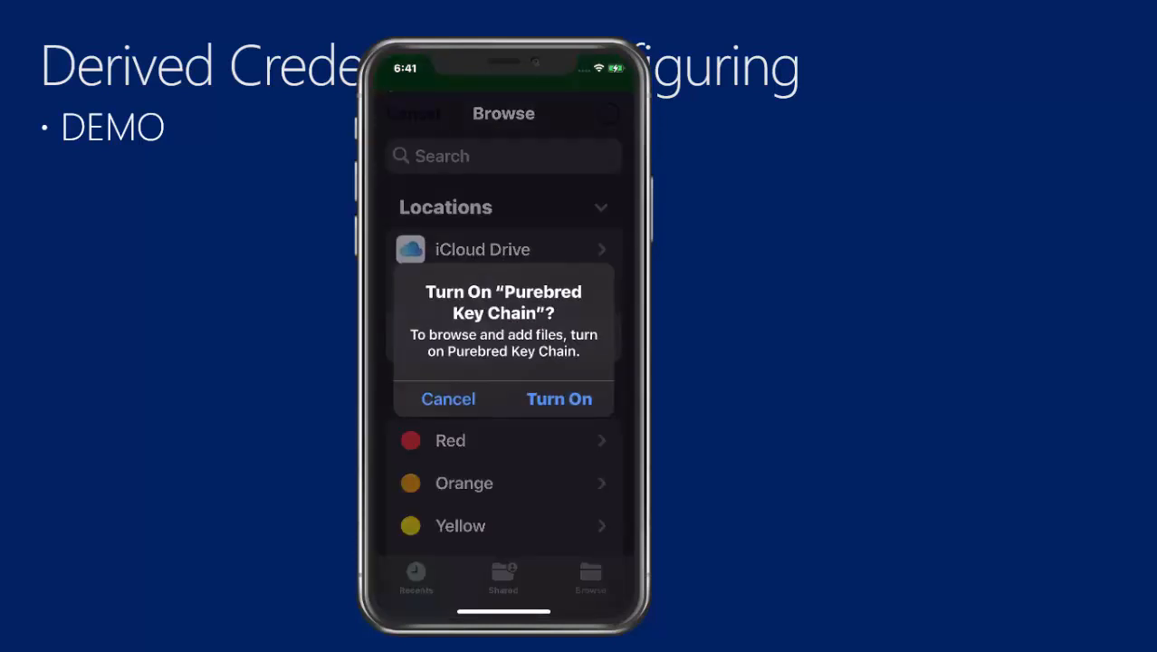
click(559, 398)
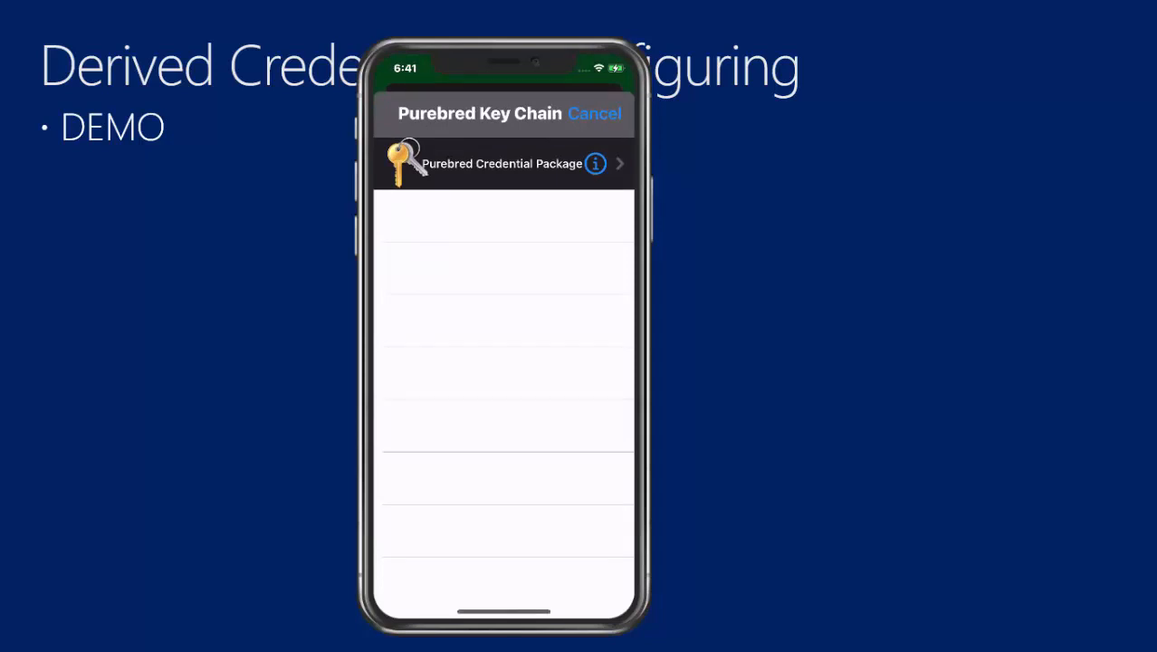
click(594, 164)
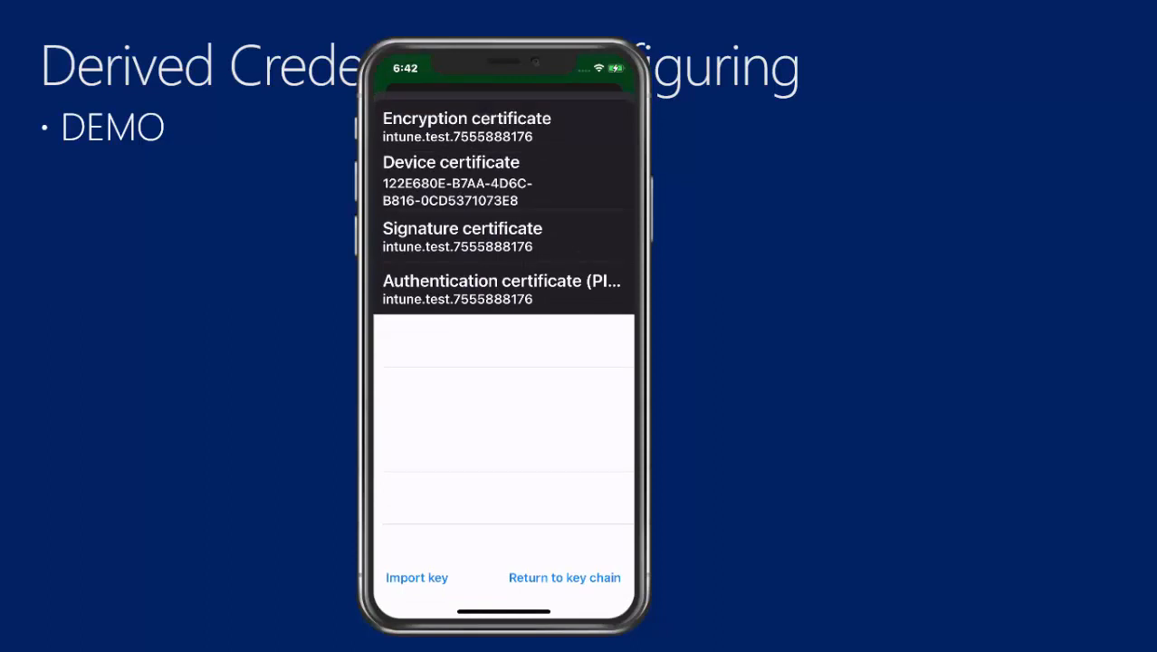
- Import the credential package keys, allow Company Portal to paste, and finish on the Success screen
click(416, 578)
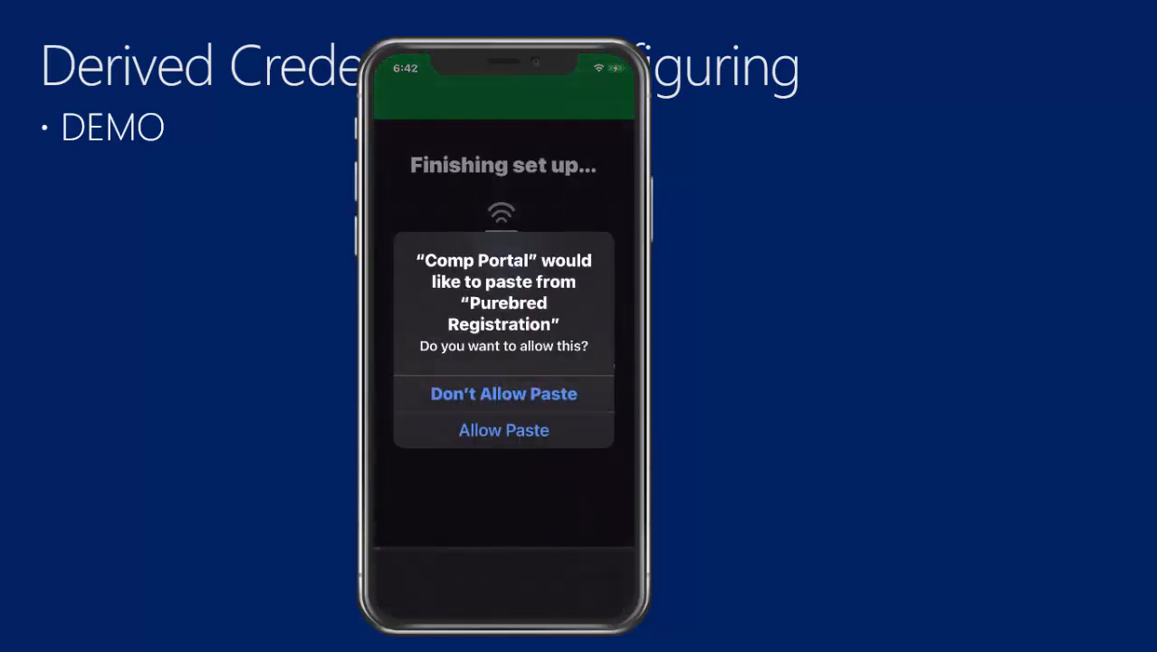
click(503, 429)
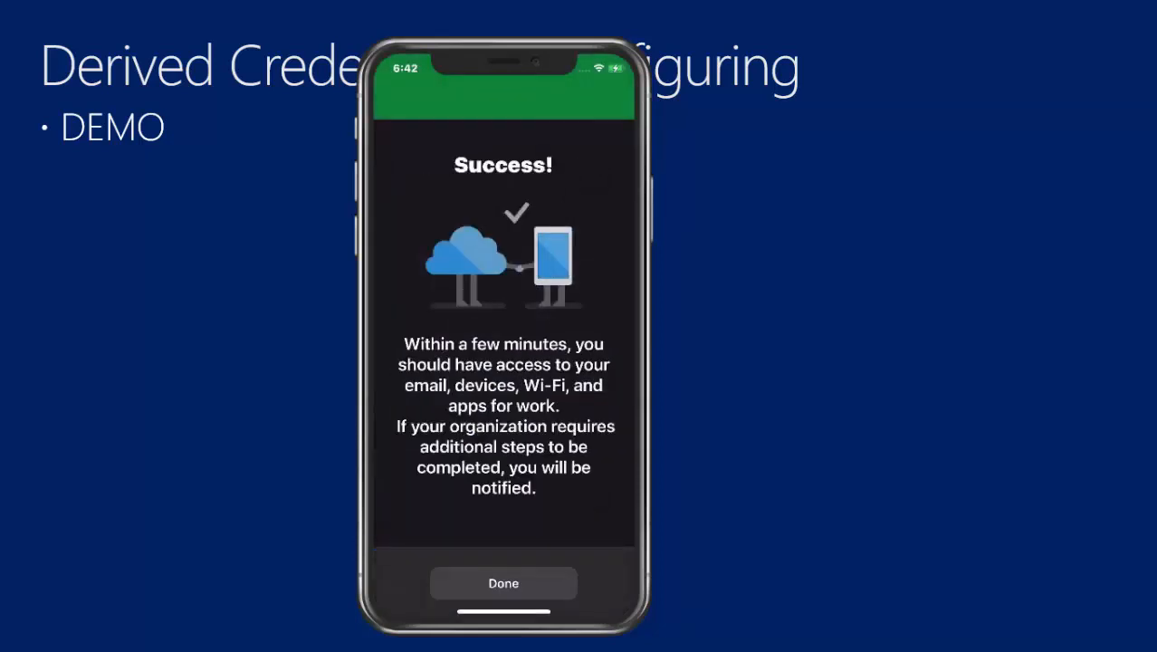
click(504, 583)
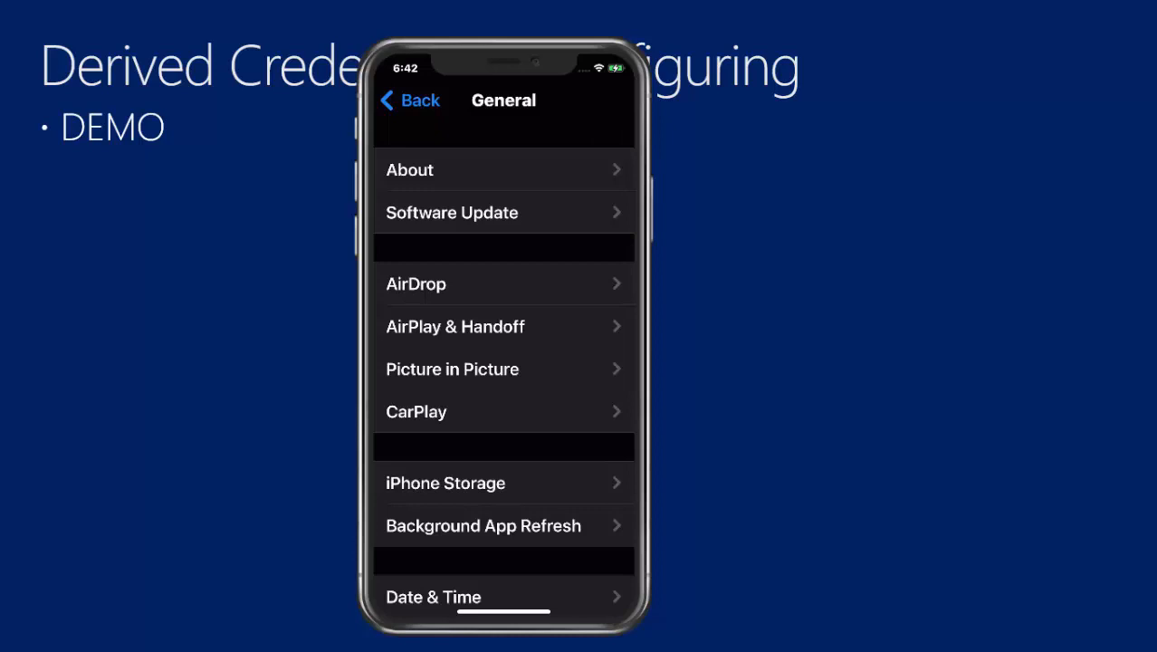
- Open the Management Profile under VPN & Device Management and show its certificates
scroll(503, 362, down, 5)
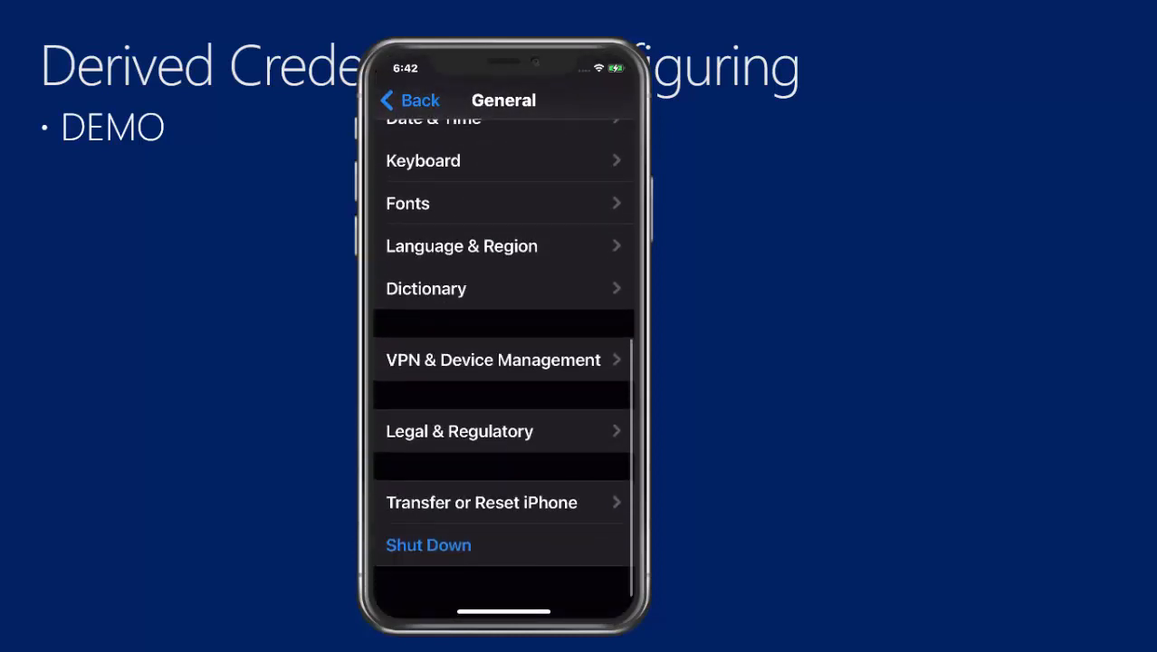
click(493, 359)
click(519, 264)
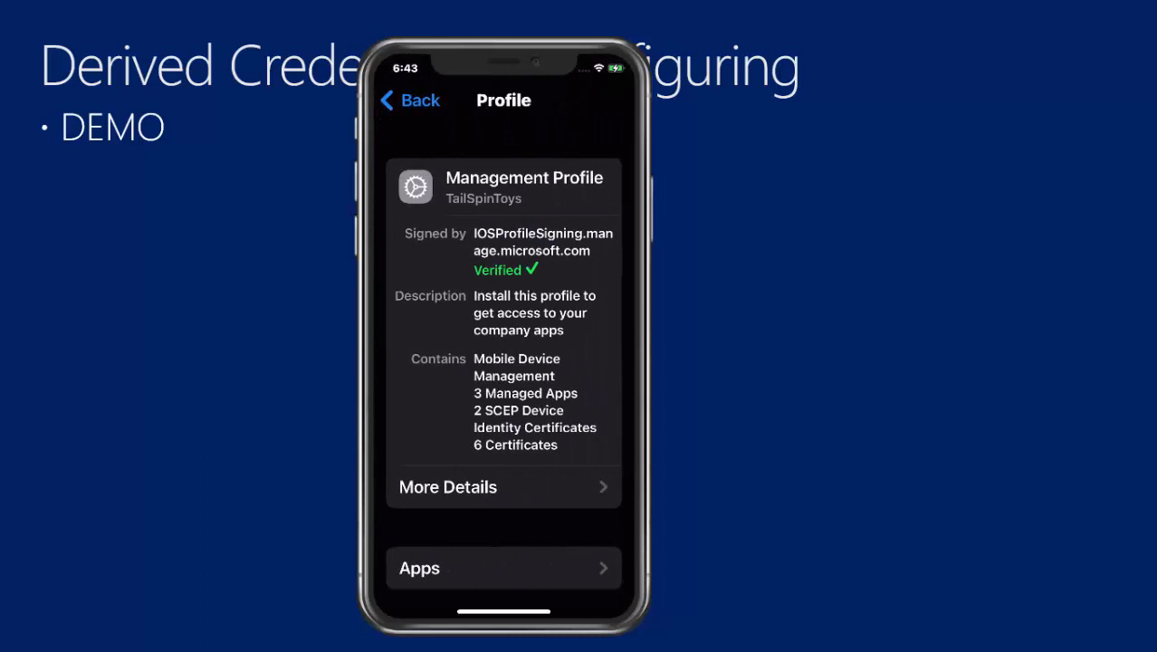
click(448, 487)
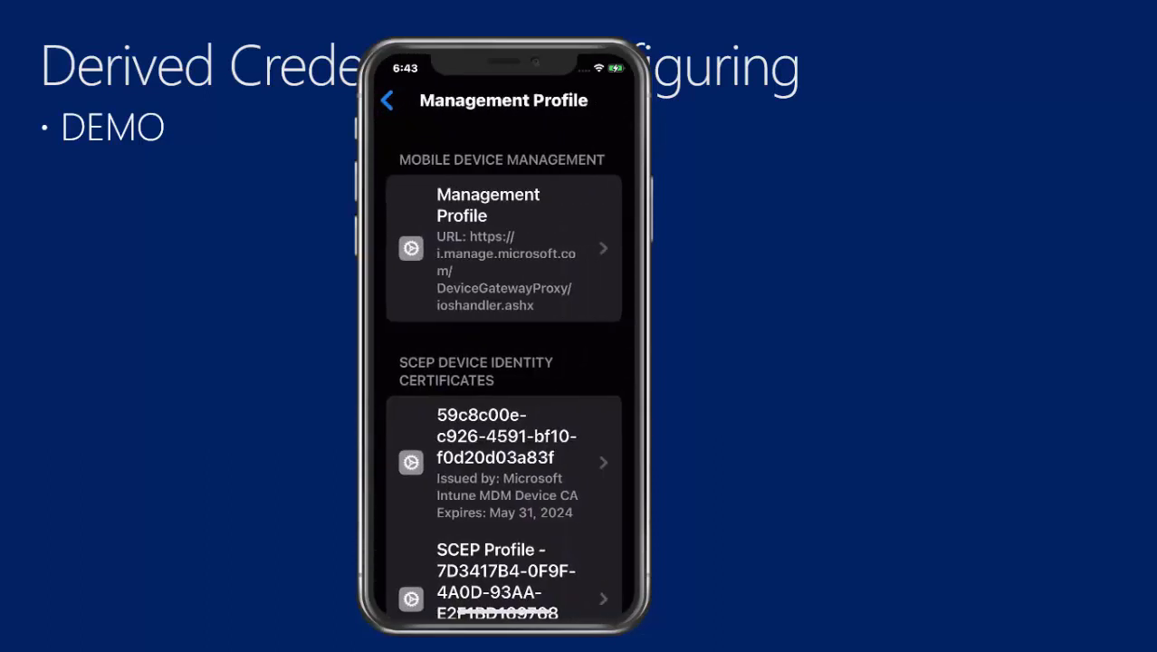
- Scroll through the profile's SCEP, root and signing certificates
scroll(502, 336, down, 5)
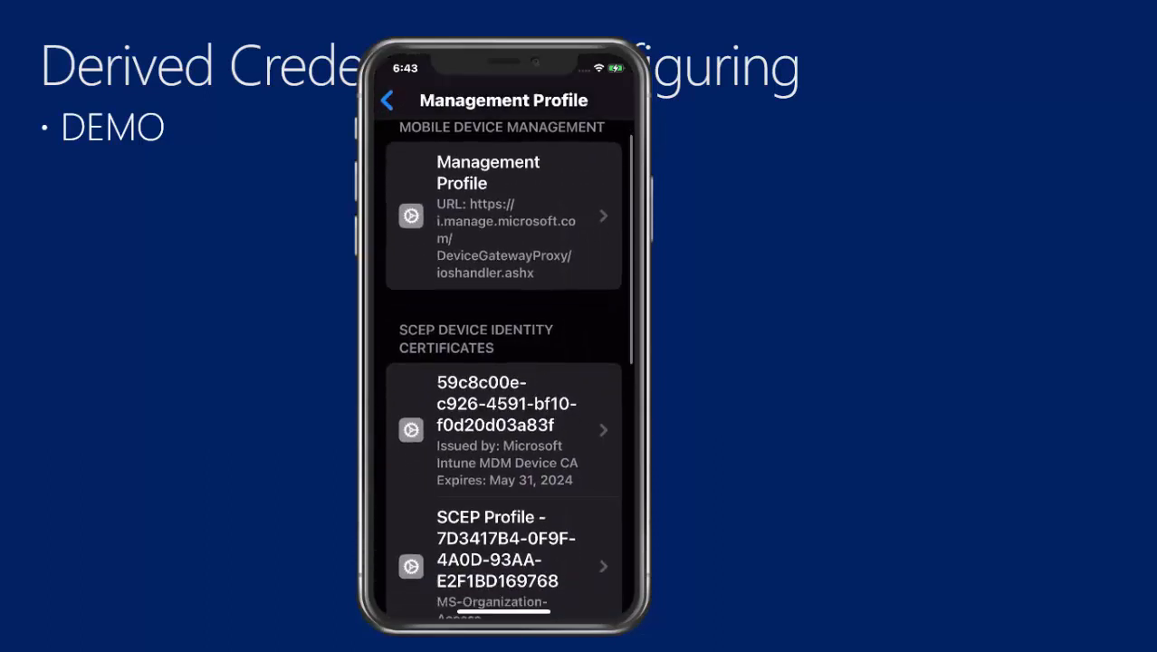
scroll(502, 336, down, 7)
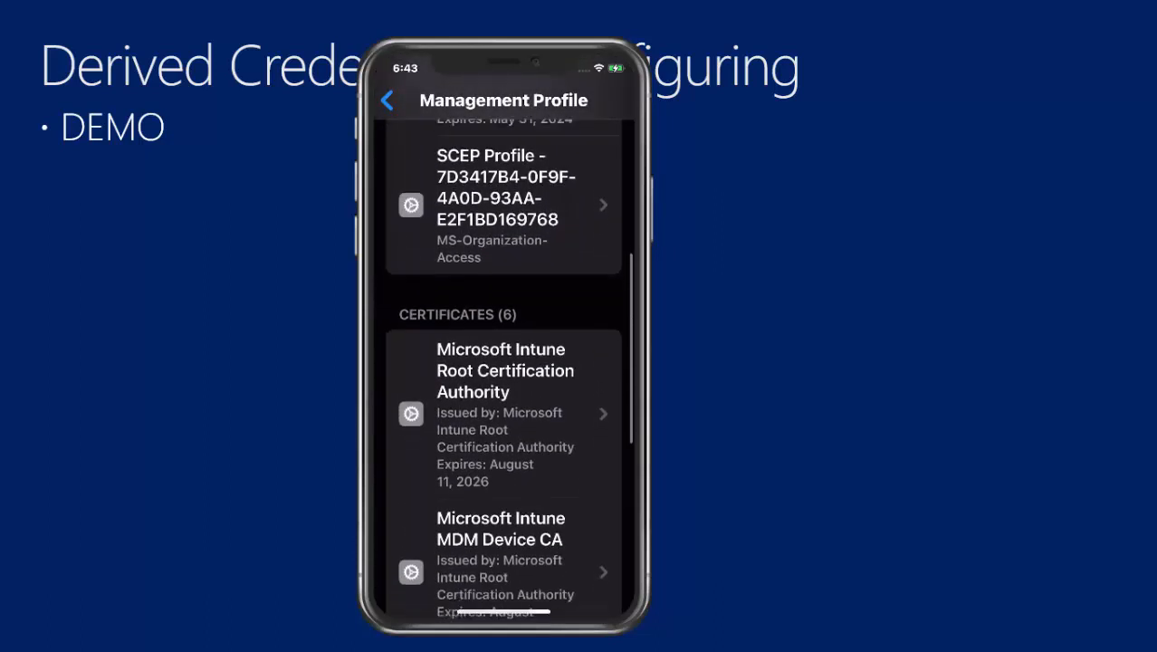
scroll(502, 335, down, 9)
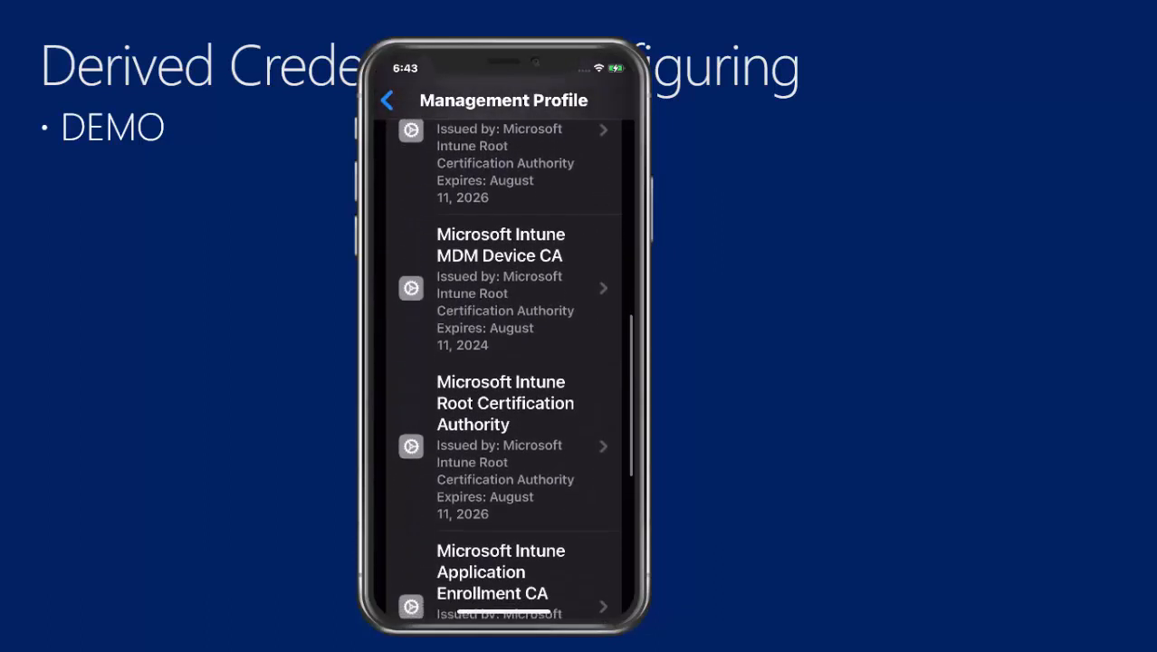
scroll(502, 335, down, 6)
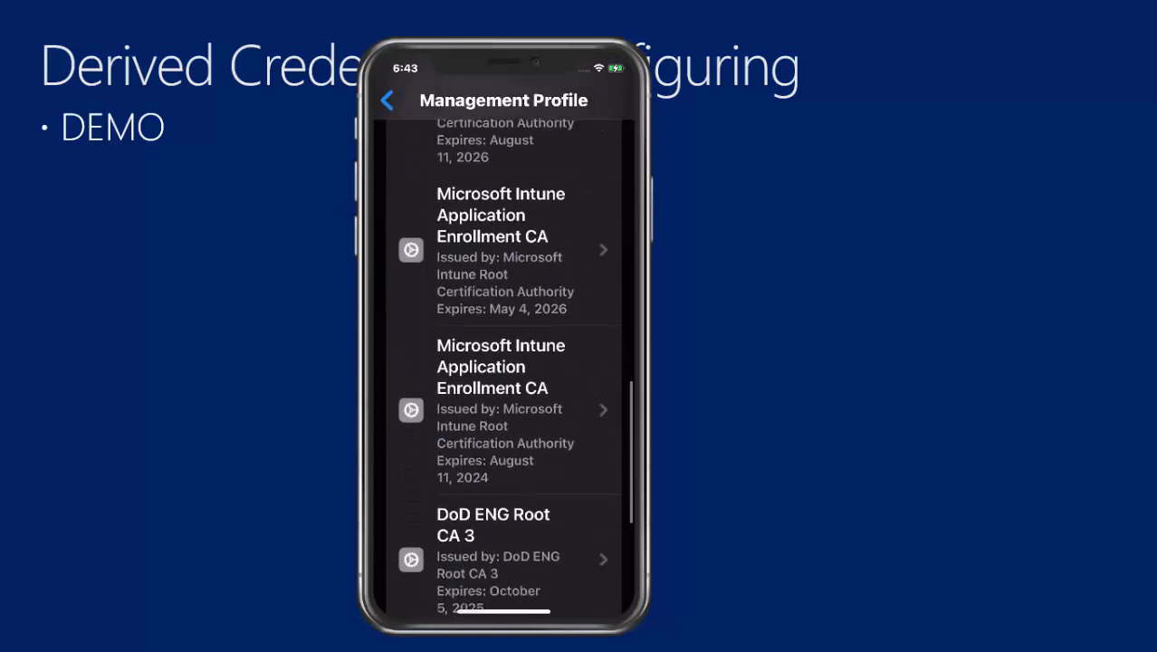
scroll(502, 336, down, 1)
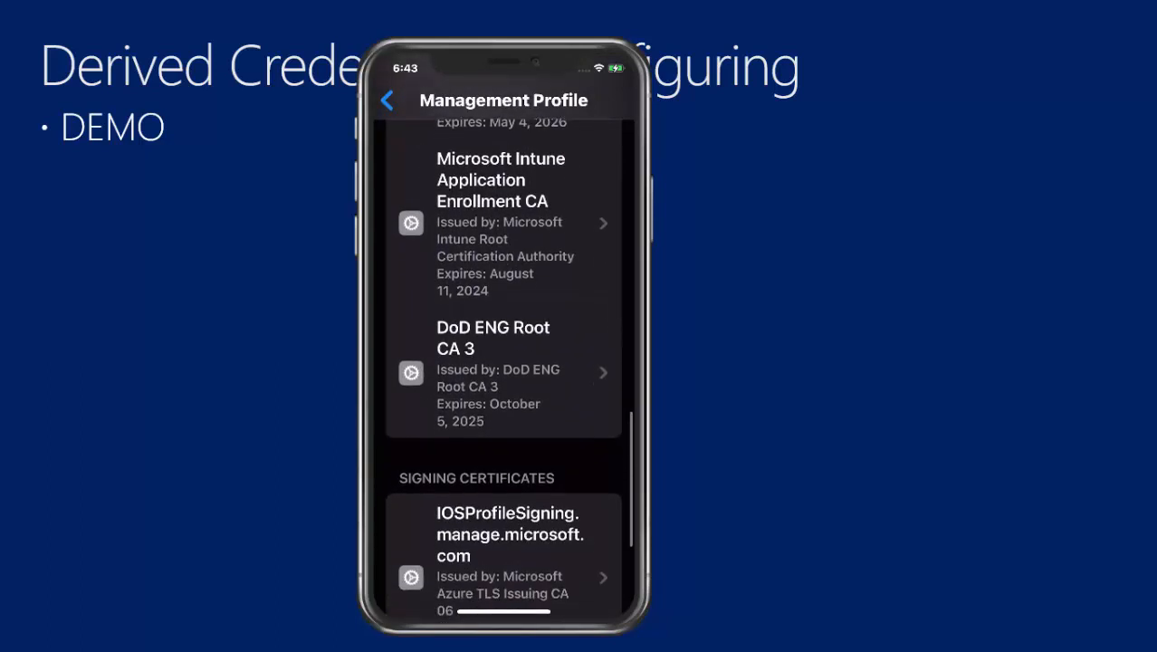
scroll(503, 362, down, 4)
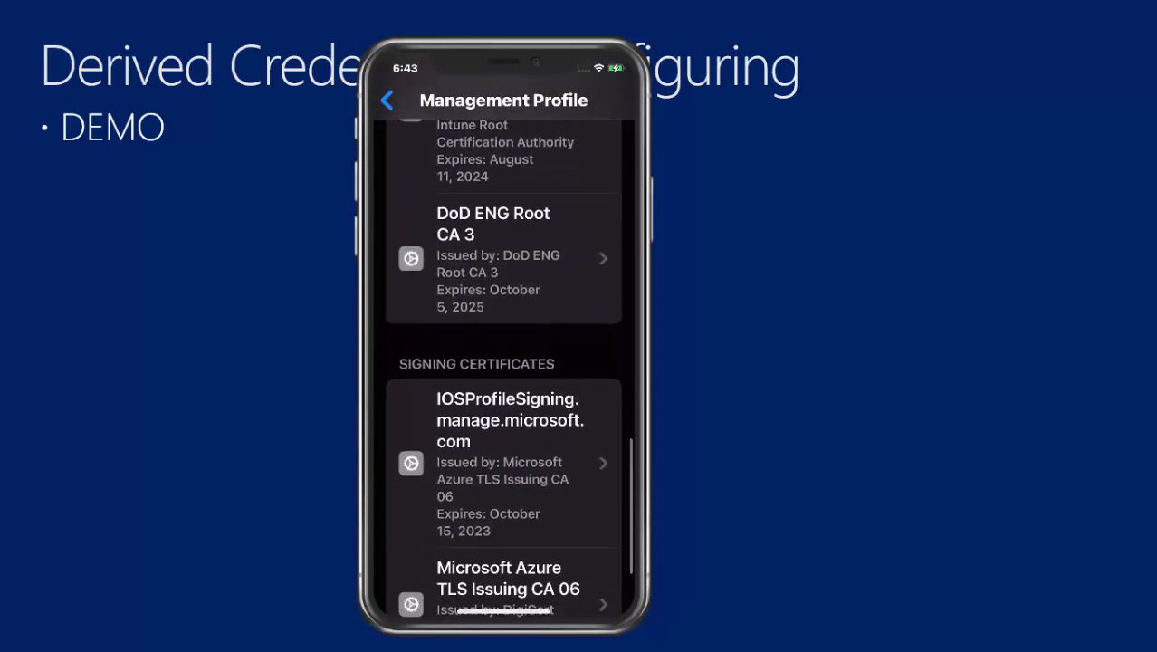
scroll(502, 362, down, 2)
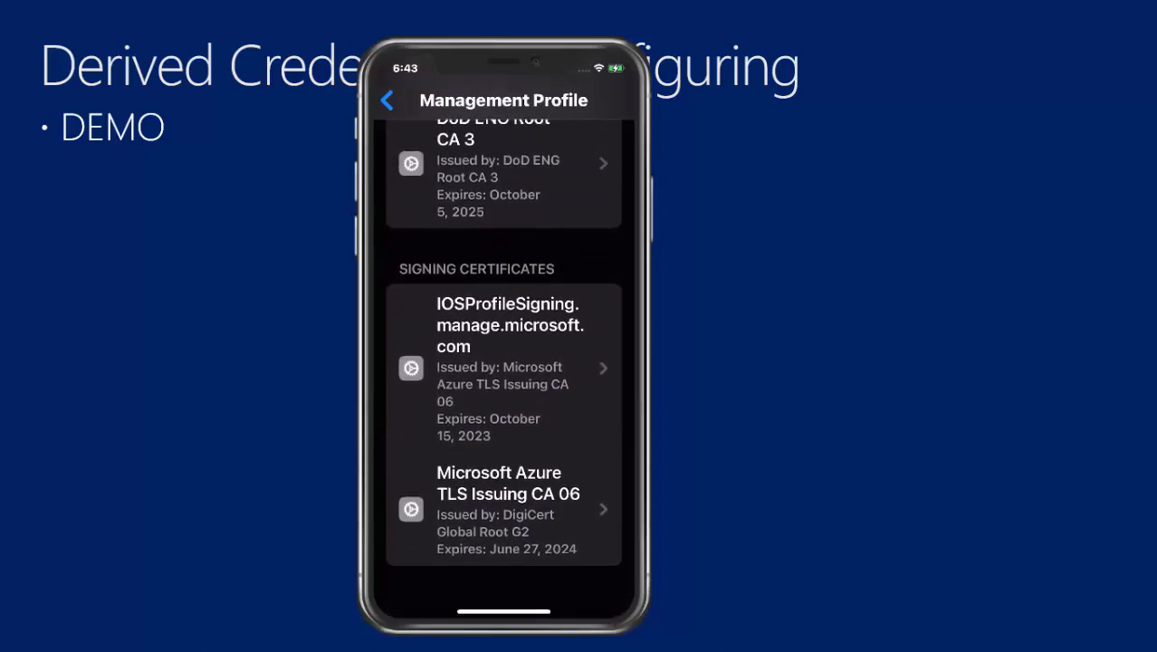
scroll(503, 362, up, 10)
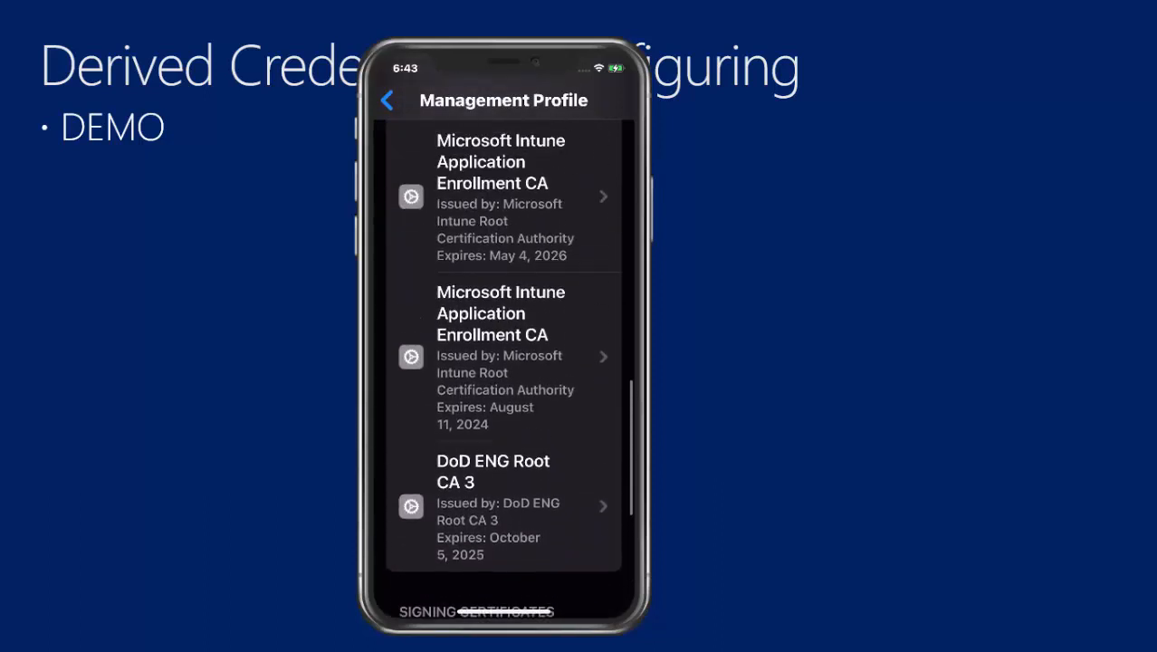
scroll(502, 362, up, 5)
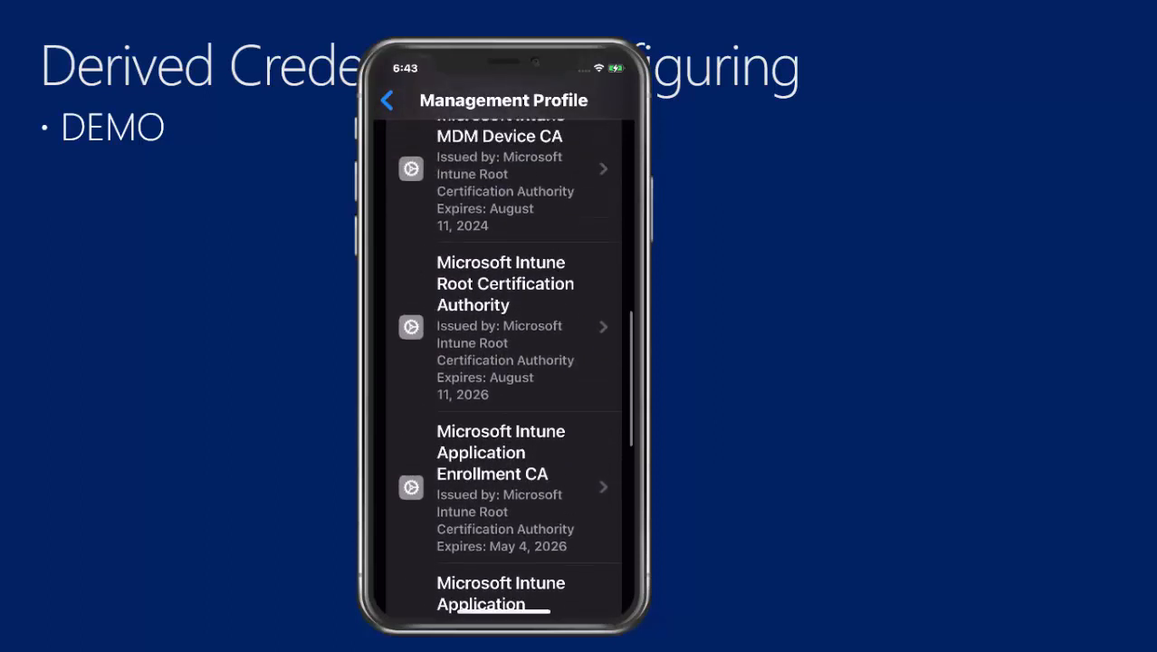
scroll(502, 362, up, 7)
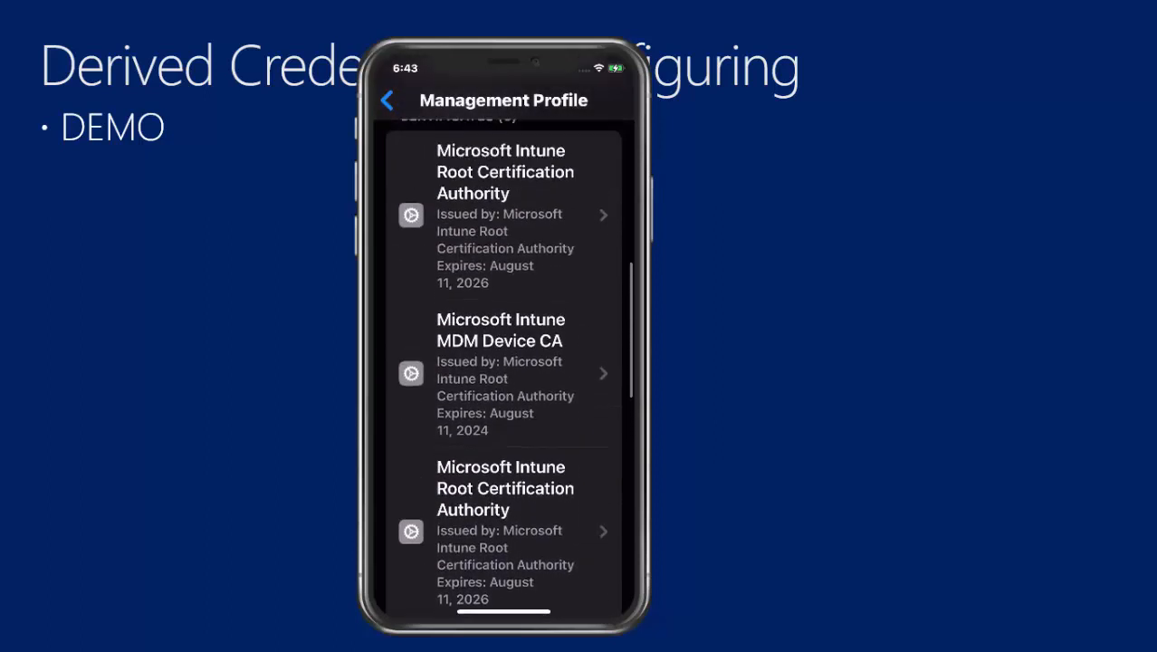
scroll(503, 362, up, 5)
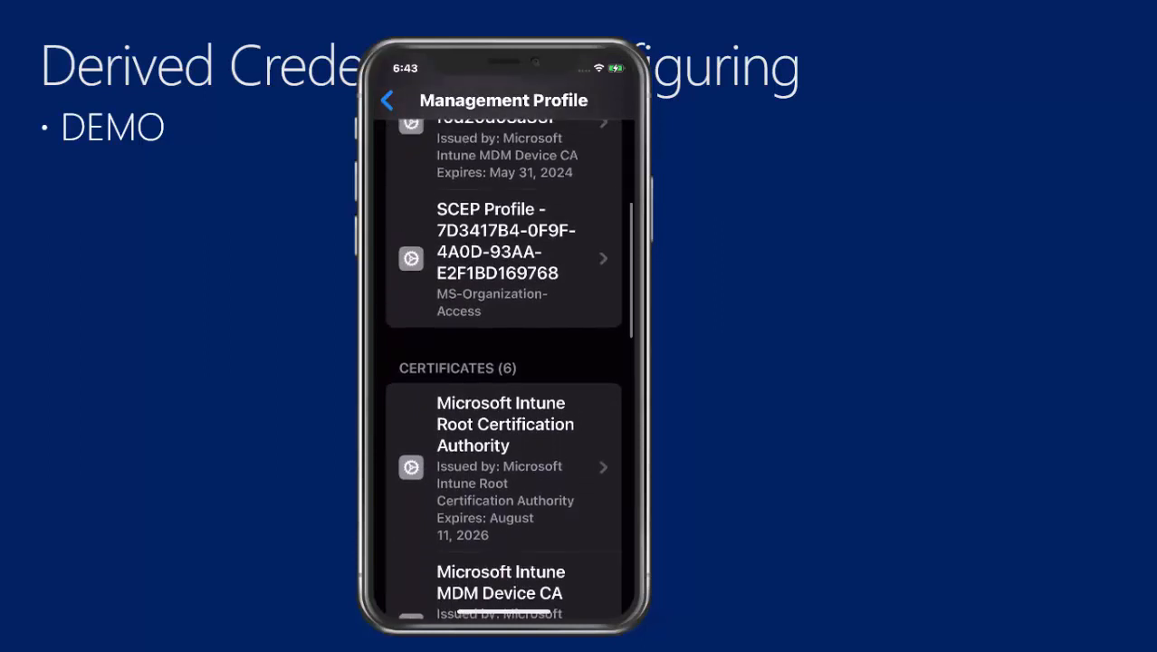
scroll(502, 362, up, 1)
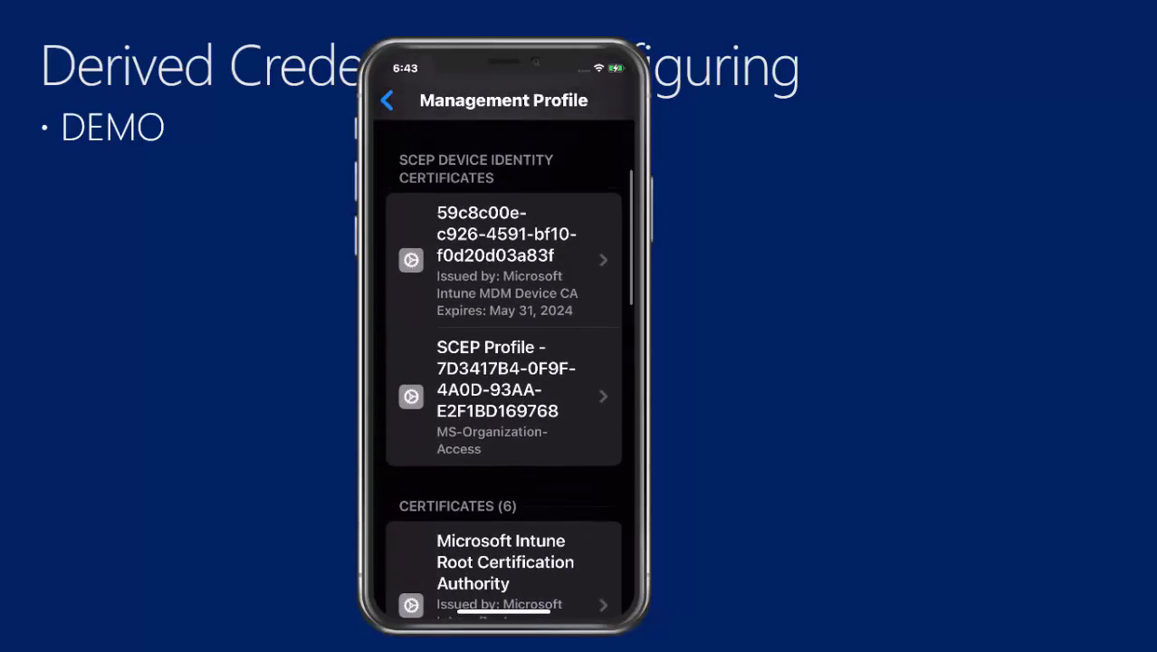
scroll(502, 362, up, 5)
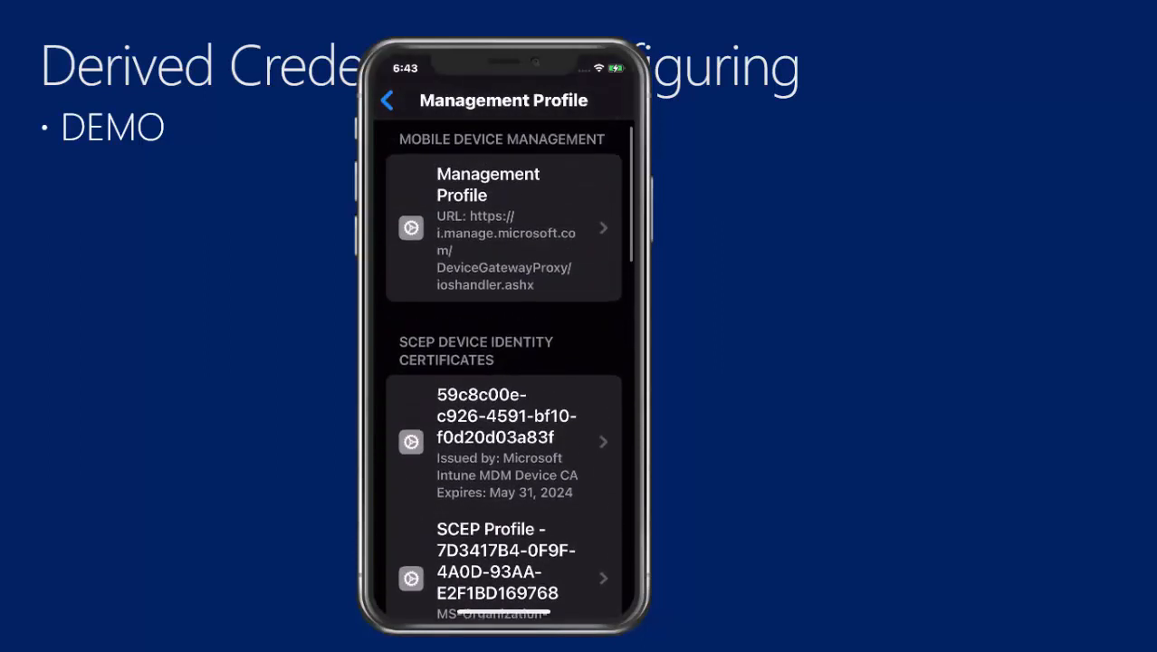
scroll(502, 362, down, 4)
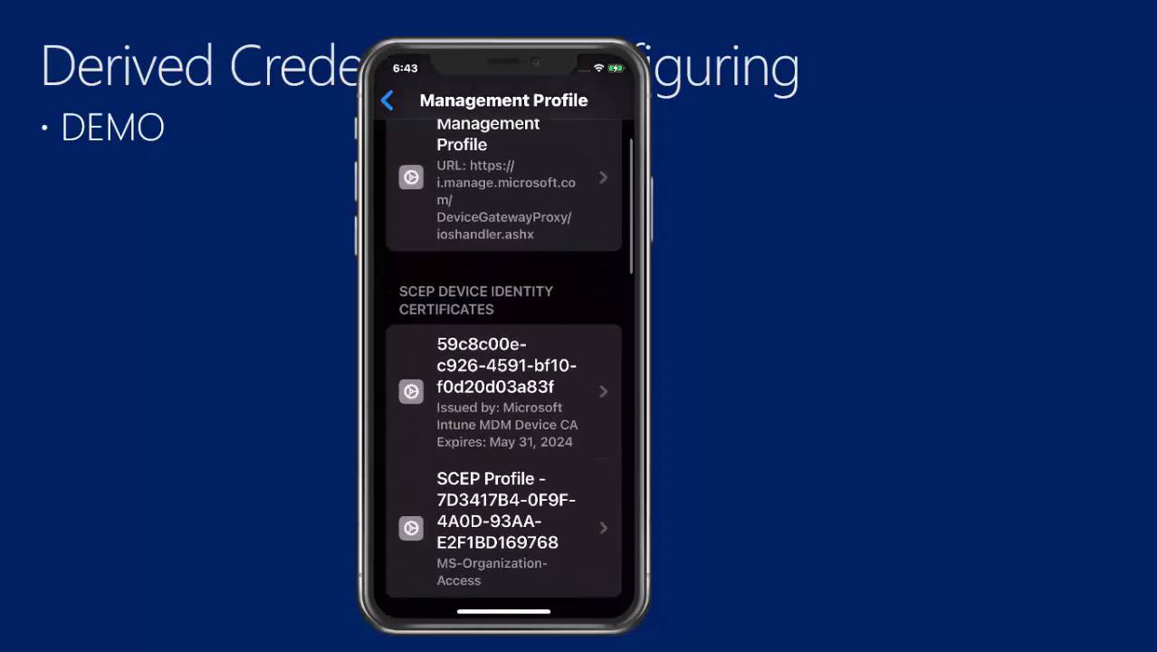
scroll(502, 362, down, 5)
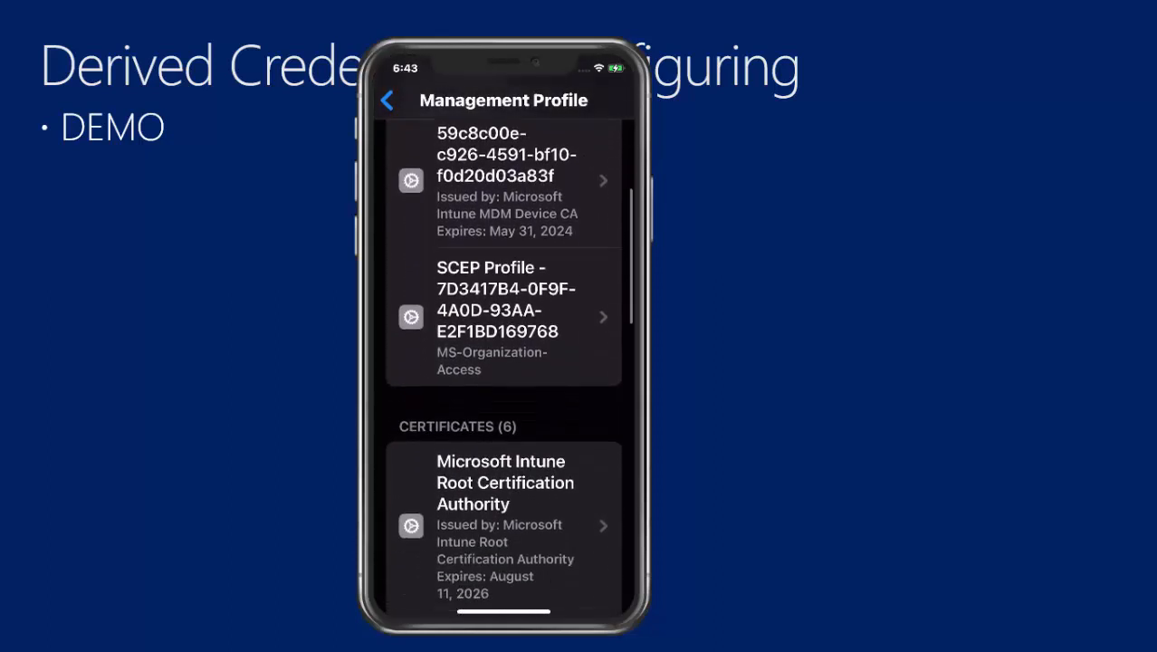
scroll(502, 362, down, 2)
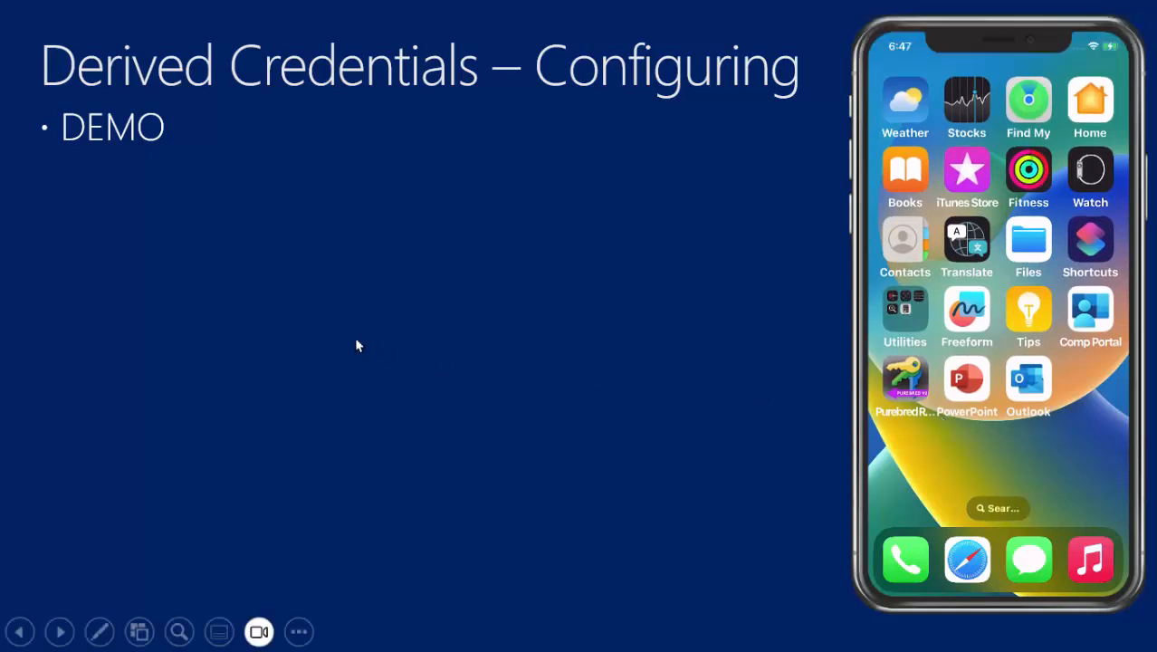
- Advance to the In Action! slide and move the iPhone mirror to the slide's centre
click(496, 303)
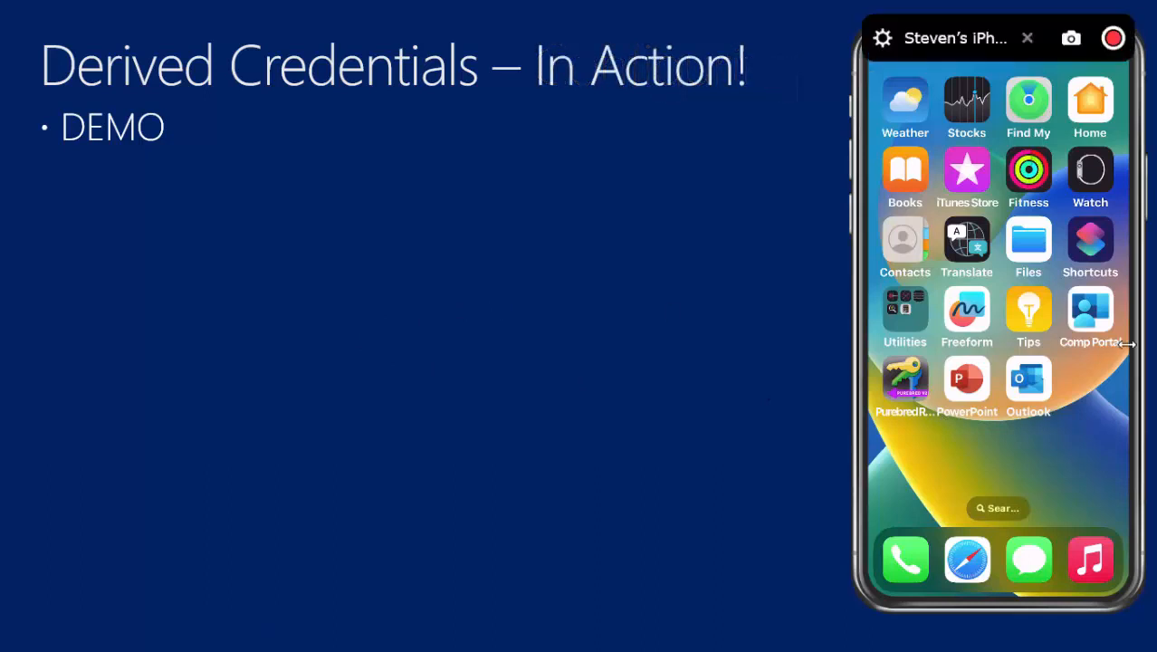
drag(1042, 324, 581, 329)
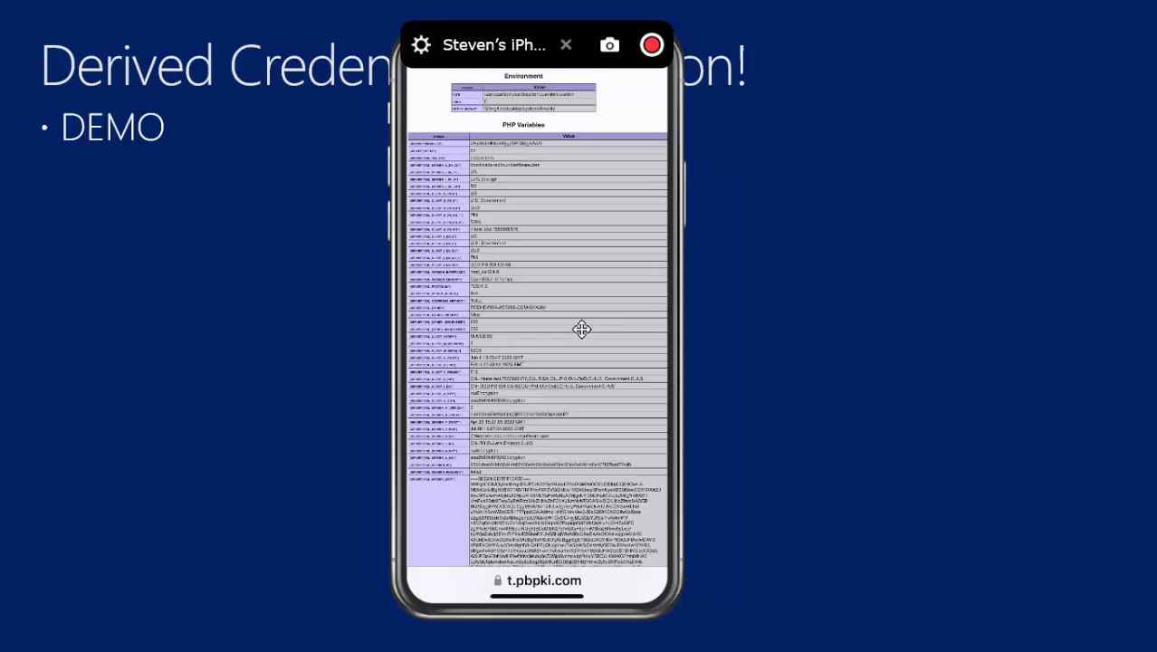
- Close the iPhone mirror and return to Edge showing the DEMO - Purebred config policy
click(566, 47)
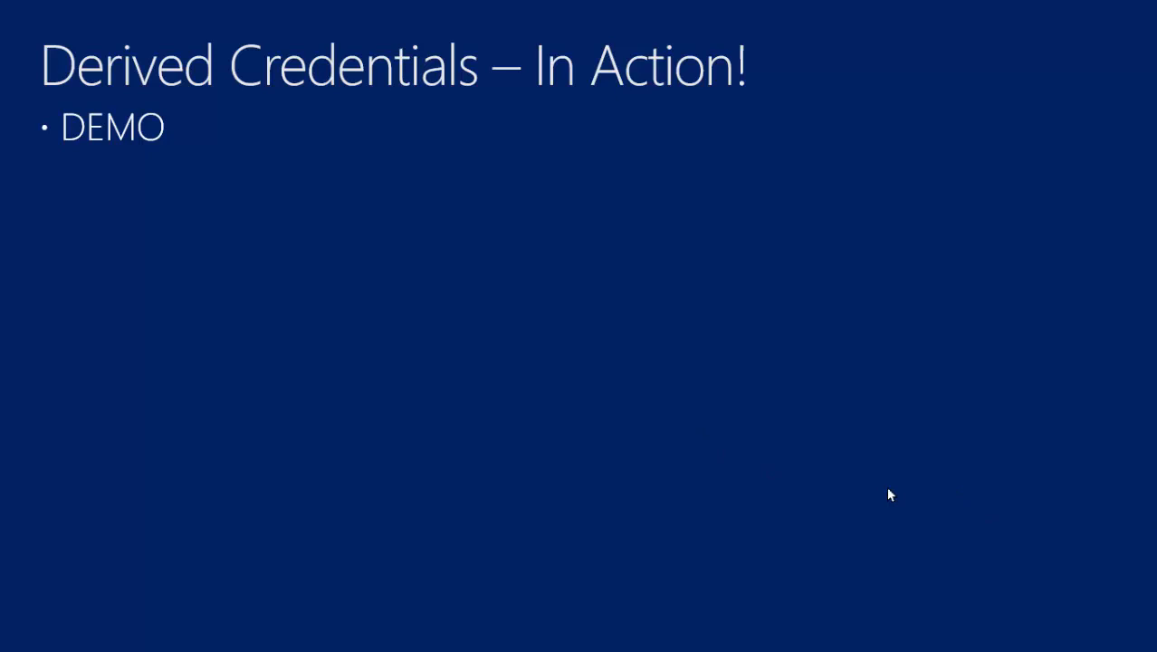
key(super)
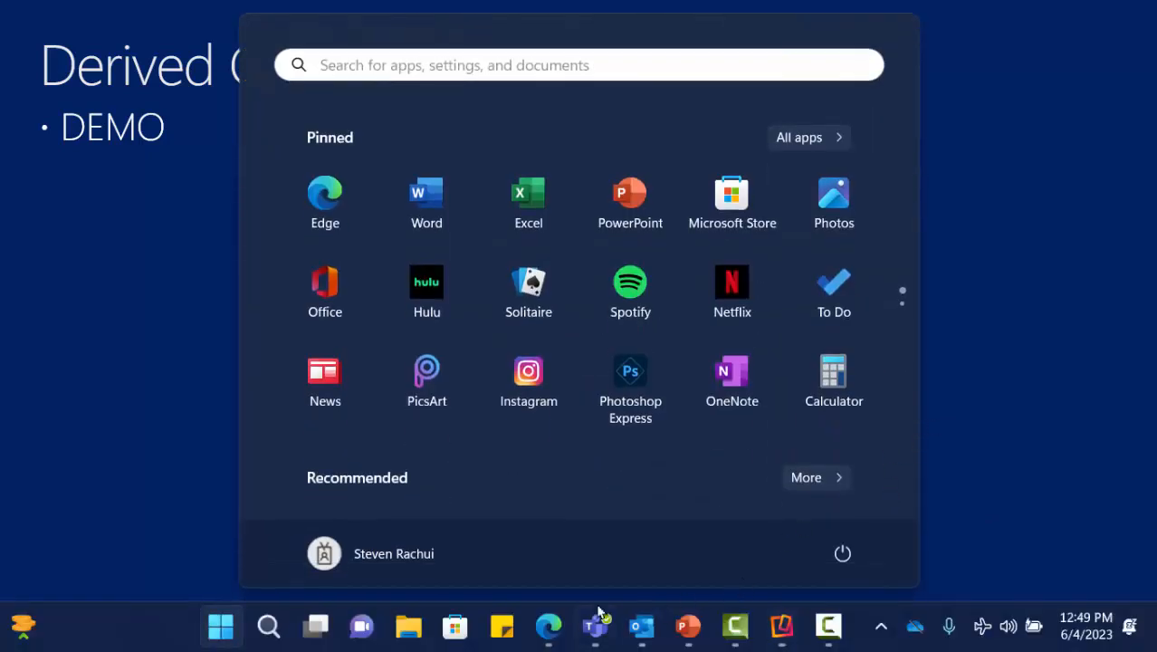
mouse_move(548, 627)
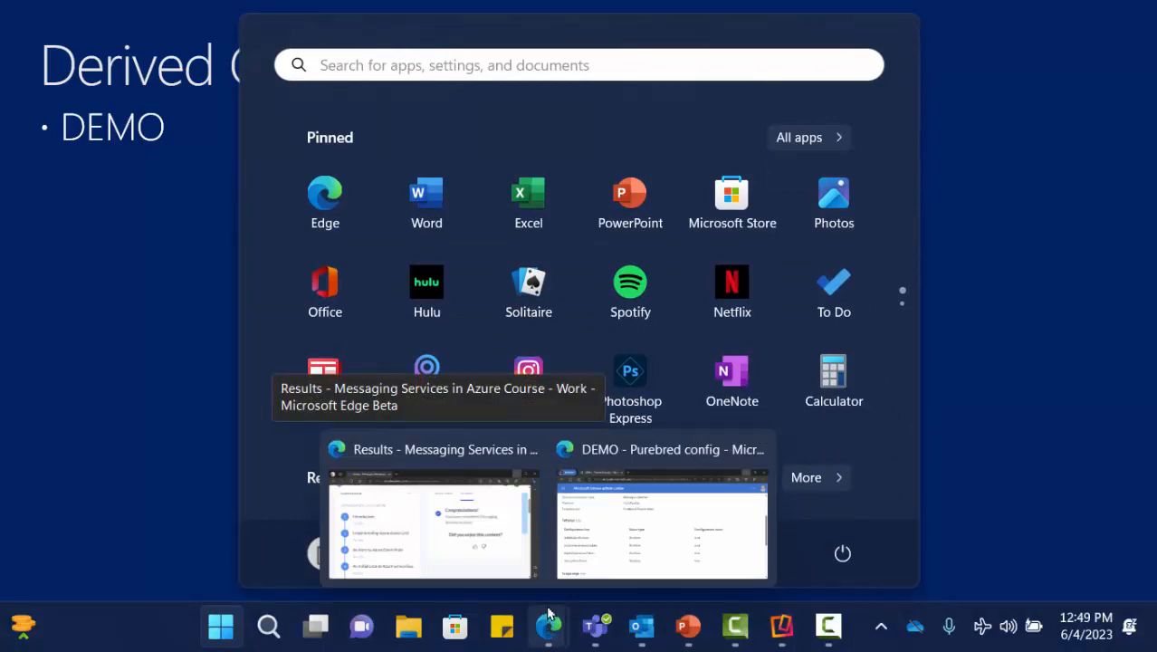
click(657, 527)
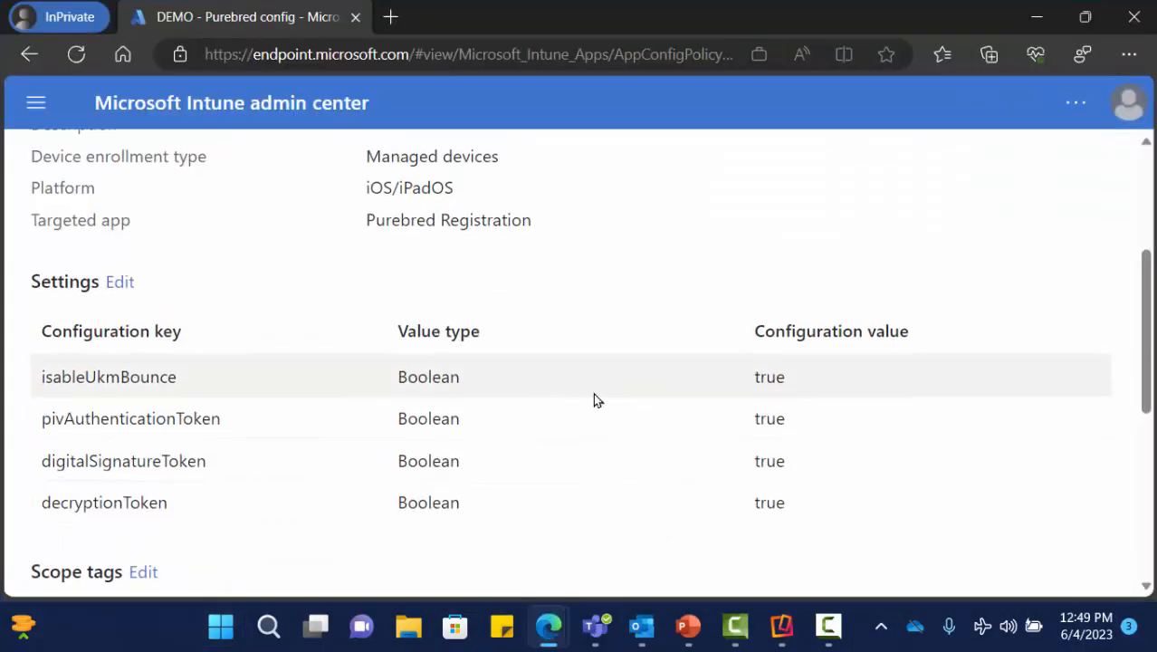
- Navigate through Devices > iOS/iPadOS to the Configuration profiles list, headed by DEMO - Derived credential - Email
scroll(592, 395, up, 3)
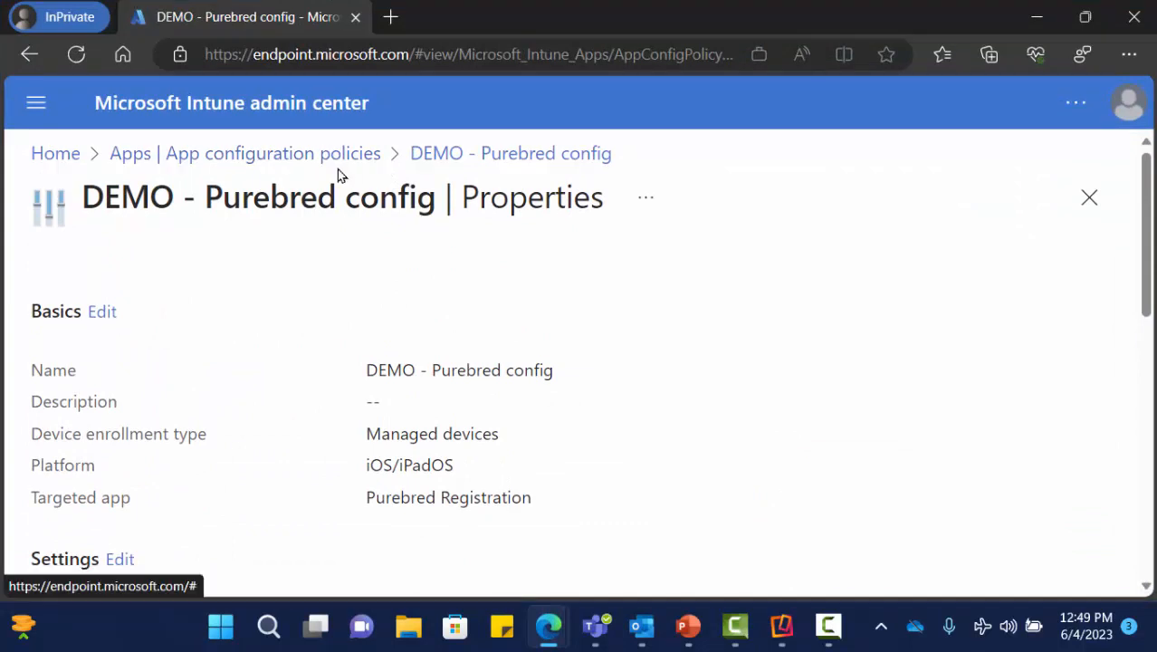
click(270, 165)
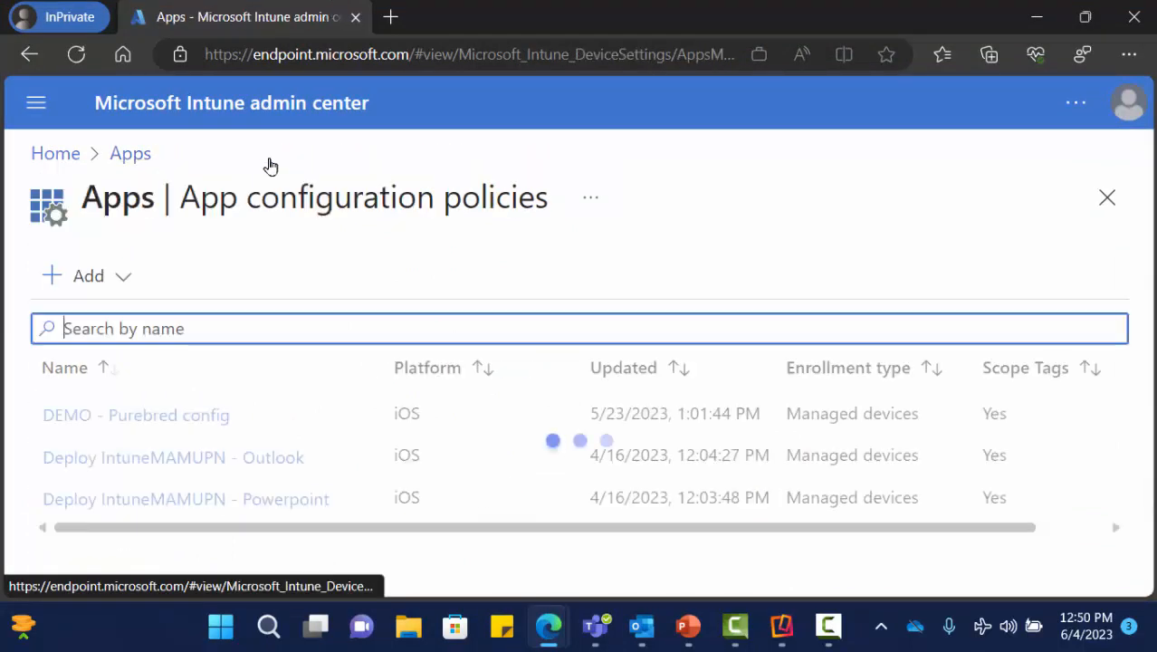
click(32, 99)
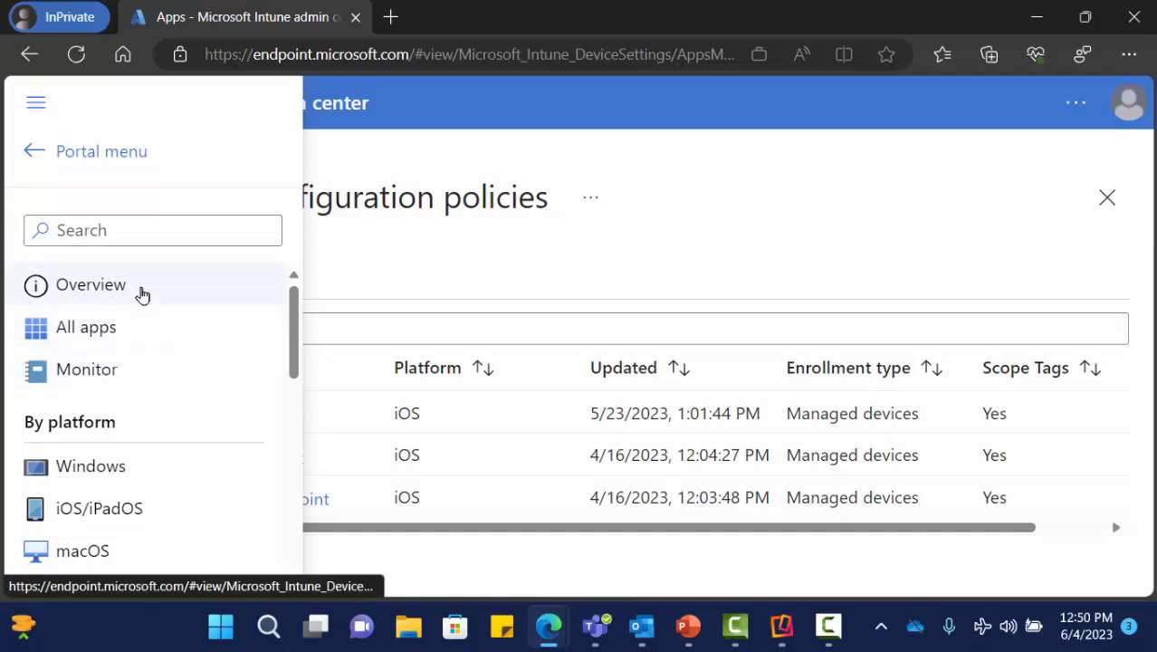
click(117, 152)
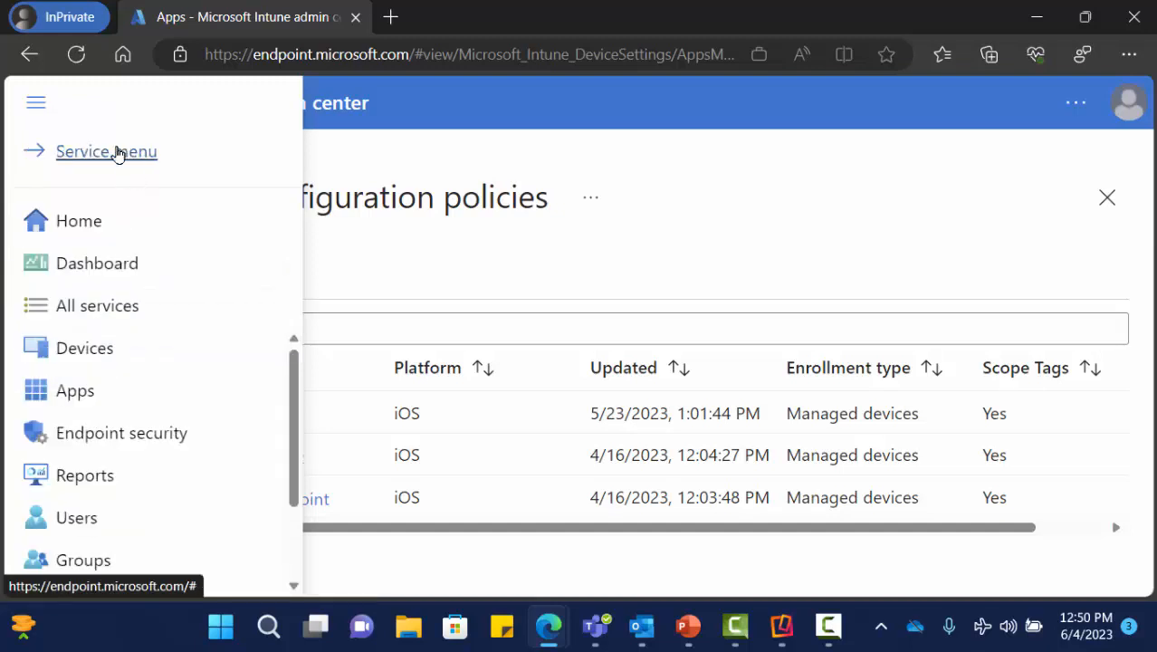
click(113, 354)
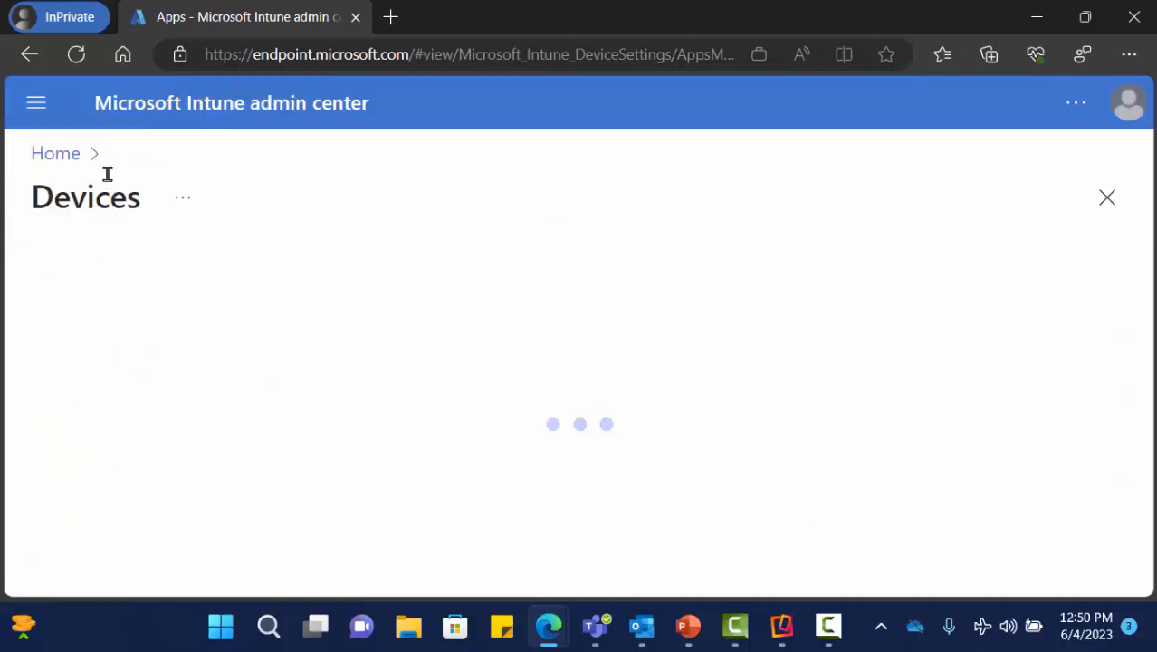
click(37, 105)
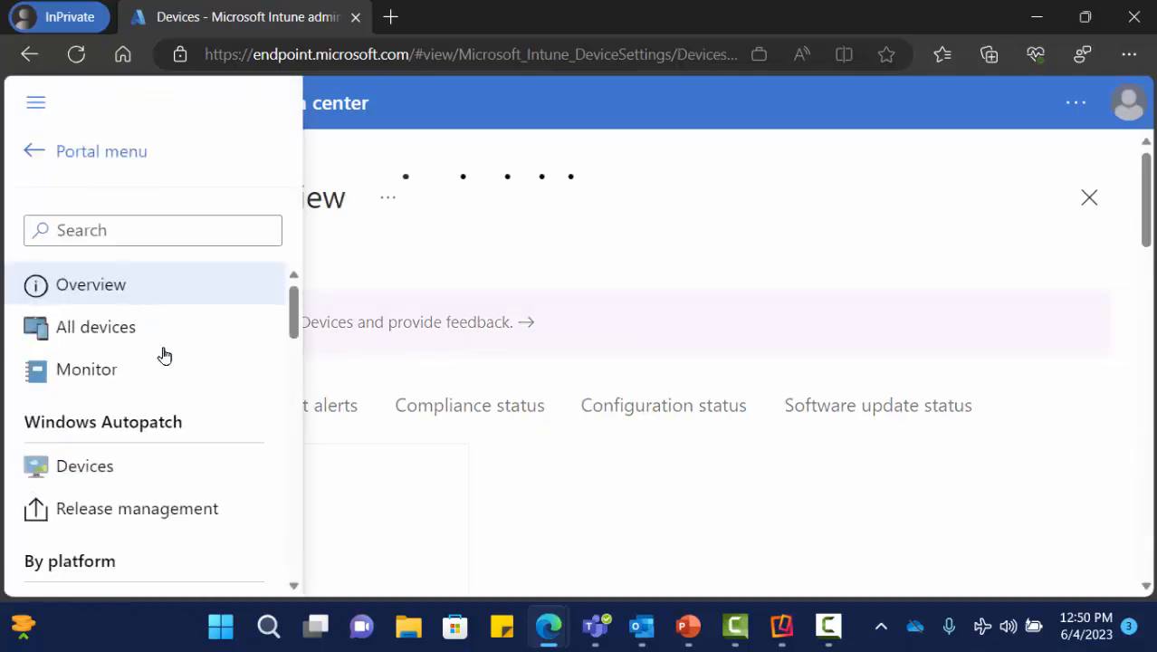
scroll(148, 477, down, 1)
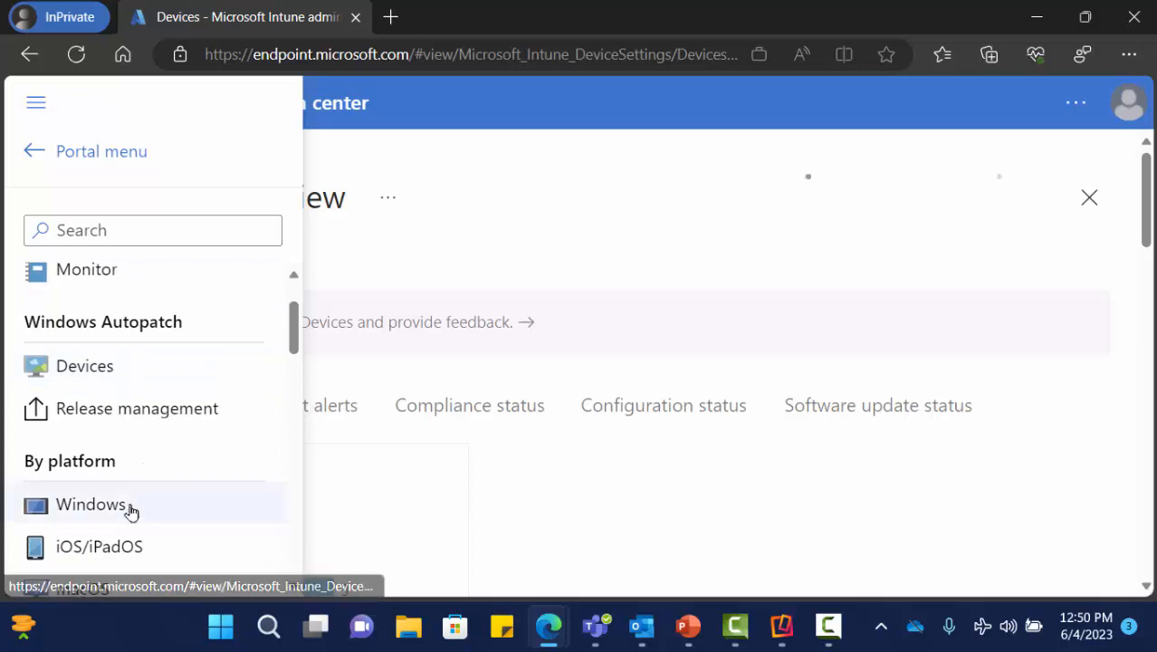
click(132, 548)
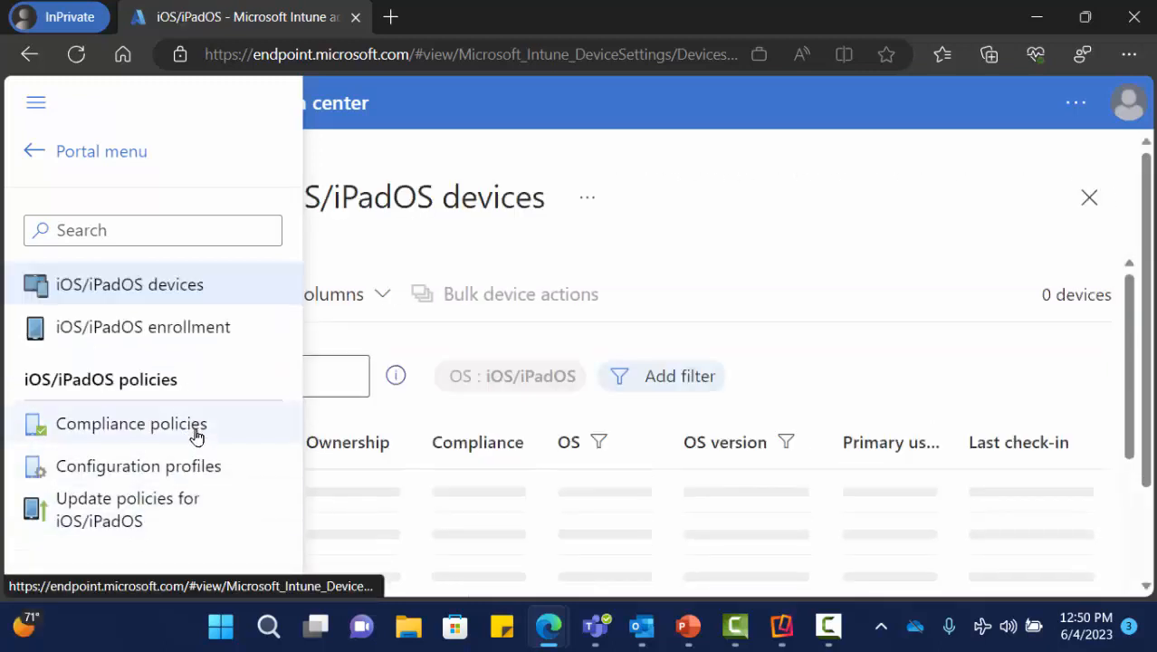
click(186, 476)
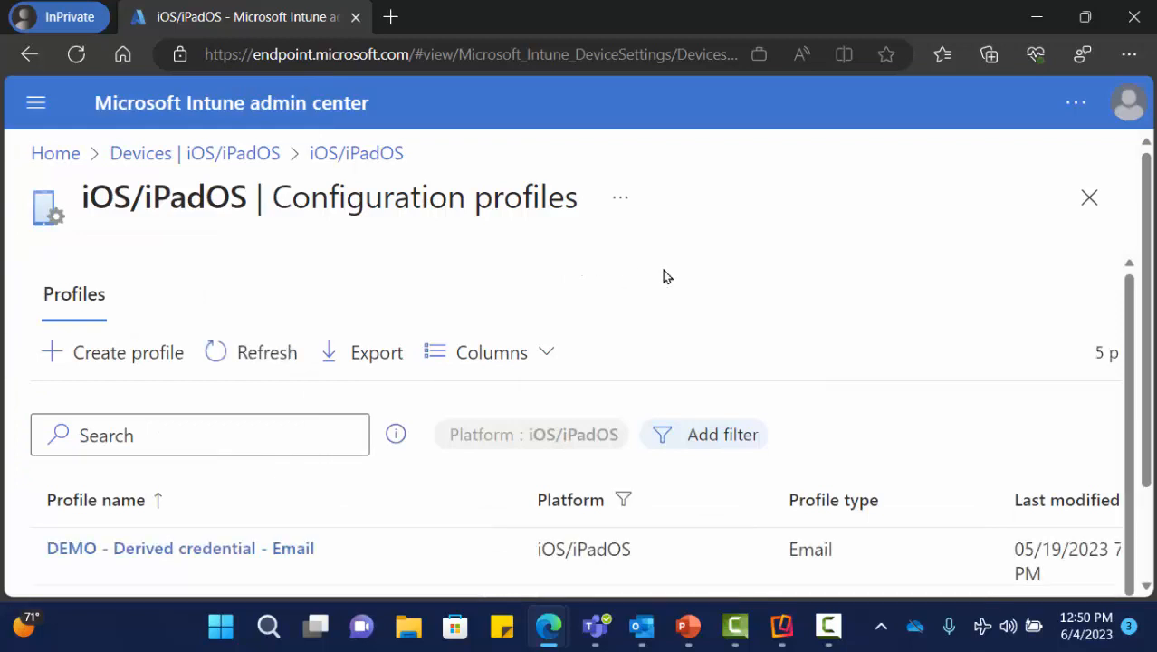
scroll(663, 270, down, 3)
scroll(664, 270, down, 1)
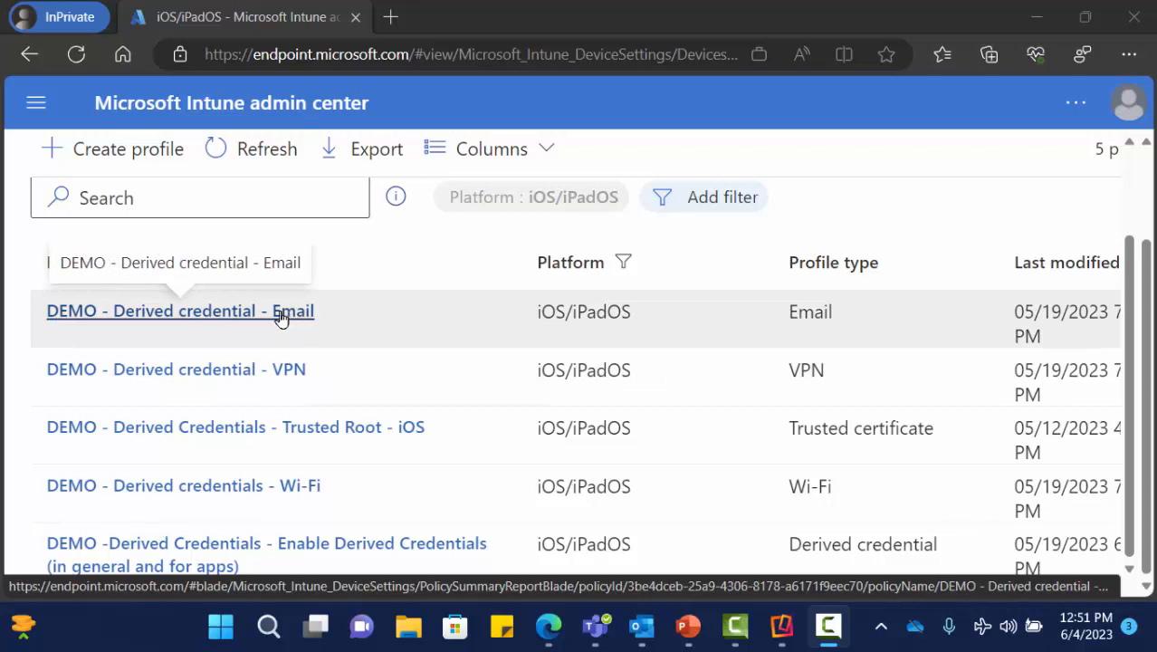
click(280, 317)
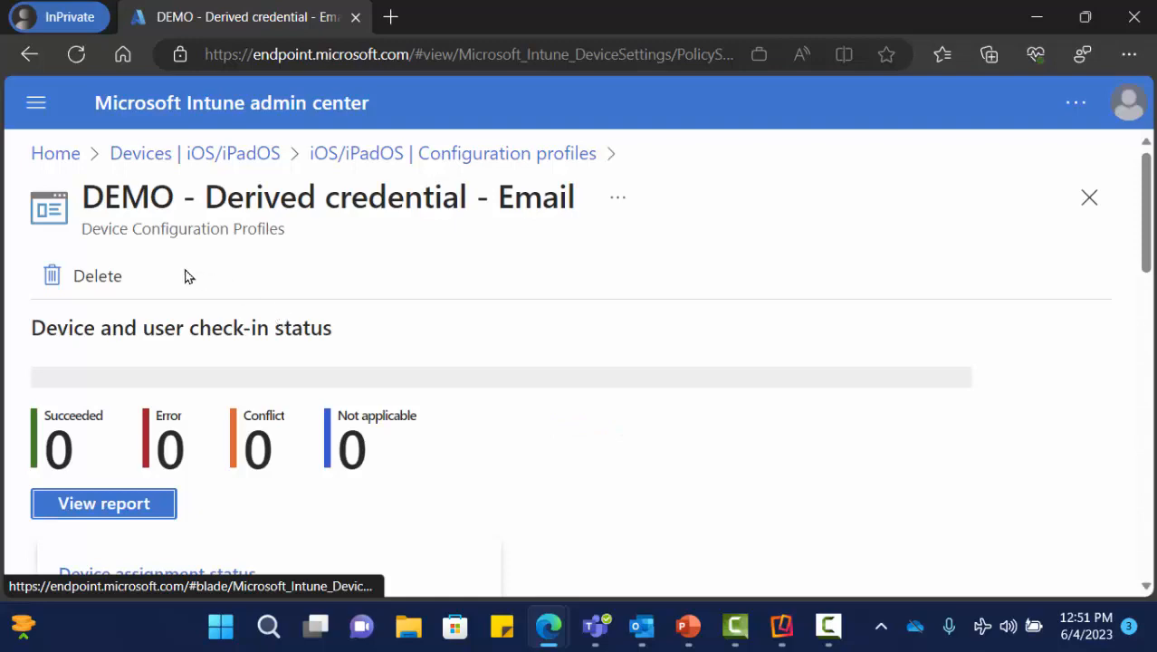
scroll(147, 308, down, 10)
scroll(149, 311, down, 4)
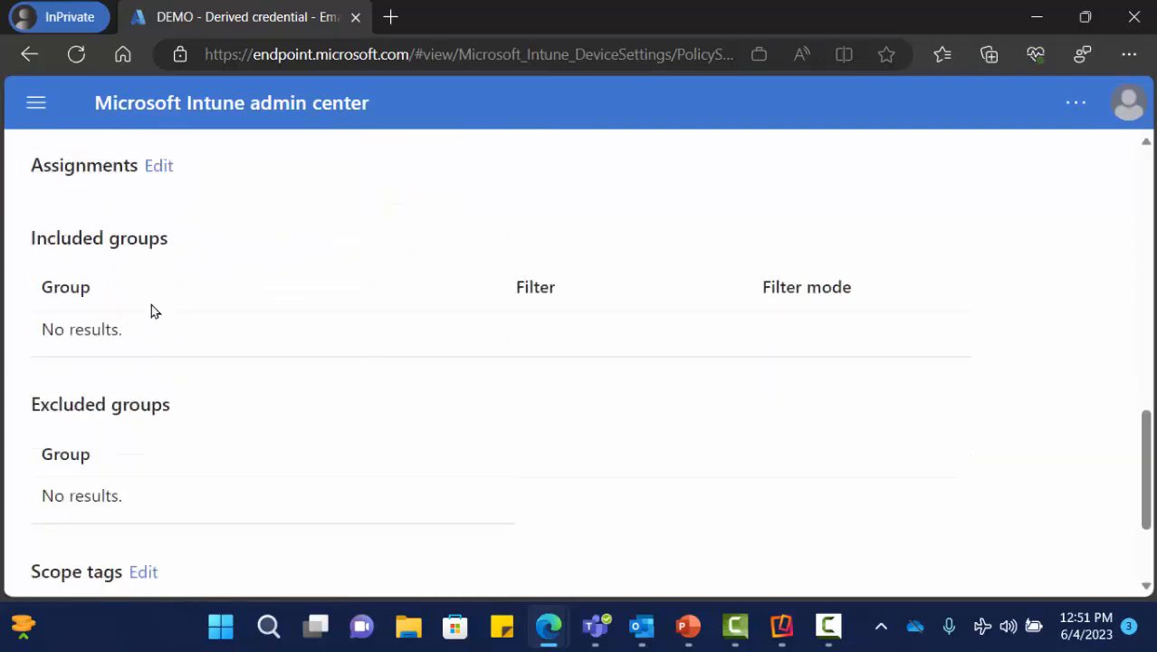
click(57, 549)
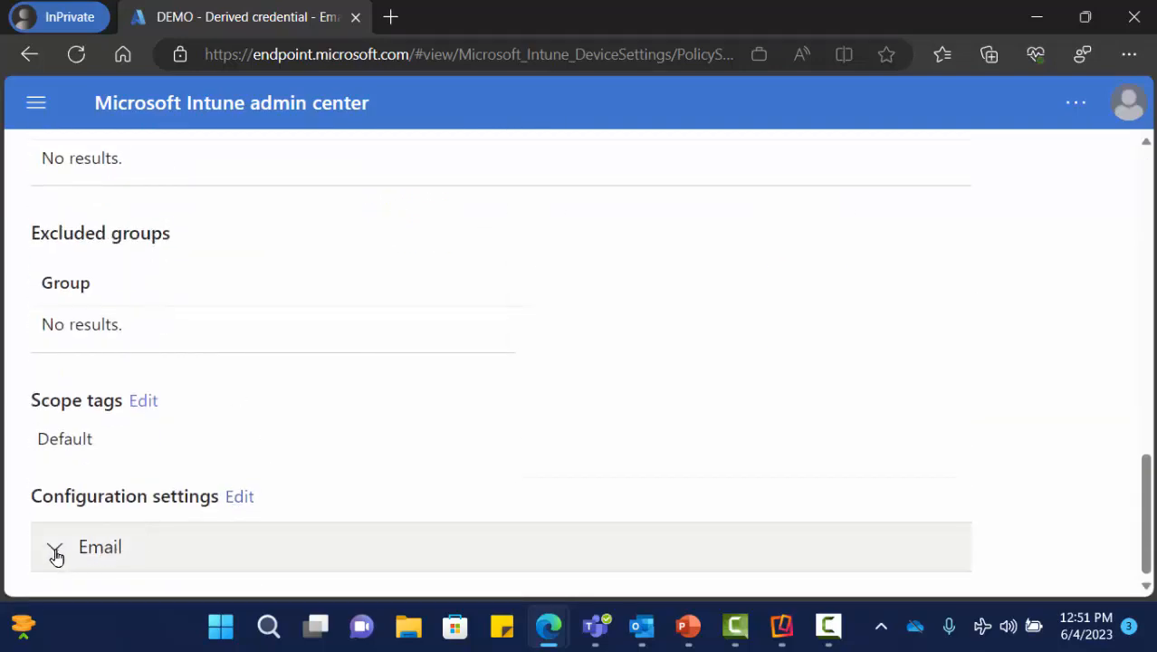
scroll(406, 380, down, 4)
scroll(559, 301, down, 2)
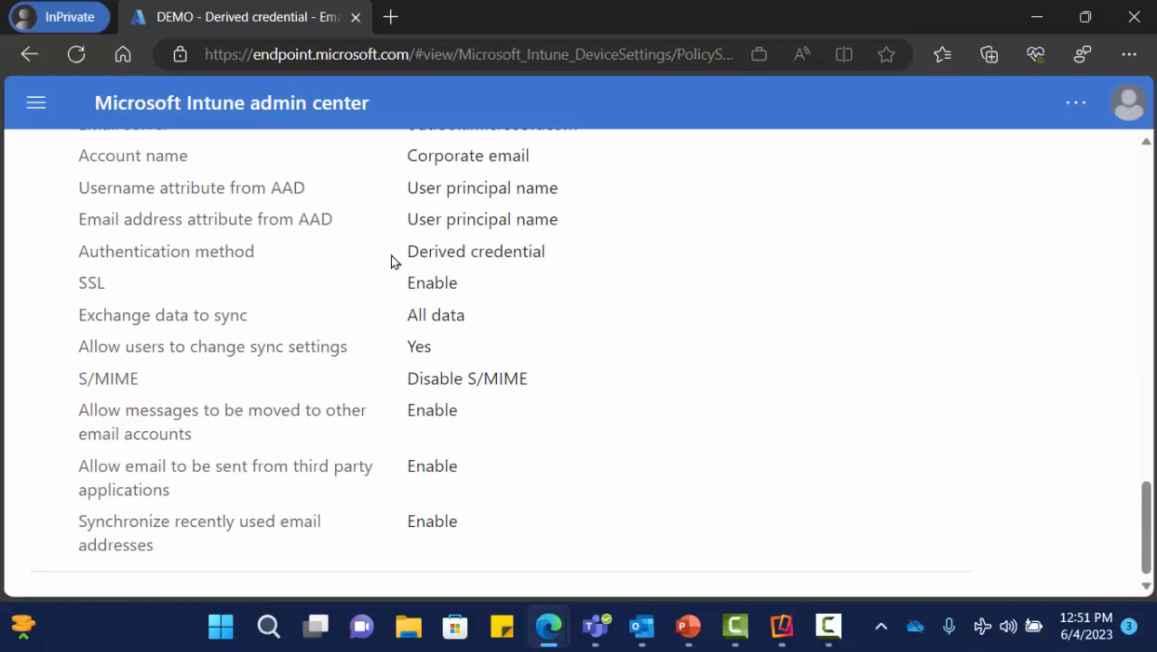
drag(560, 257, 409, 262)
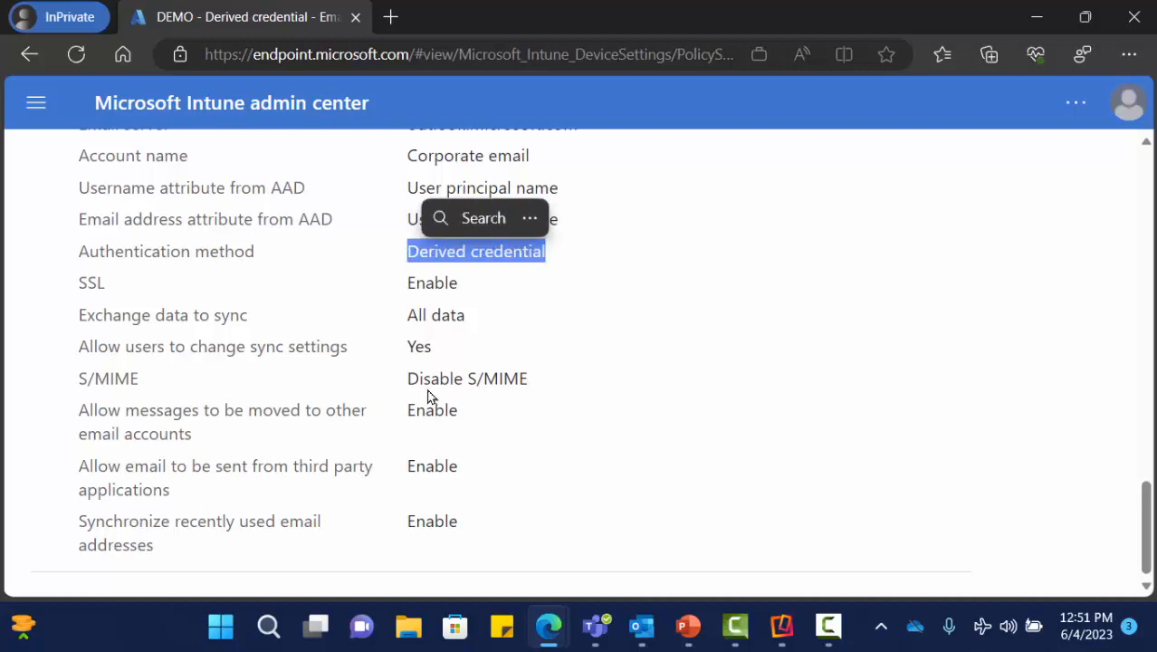
scroll(444, 391, up, 20)
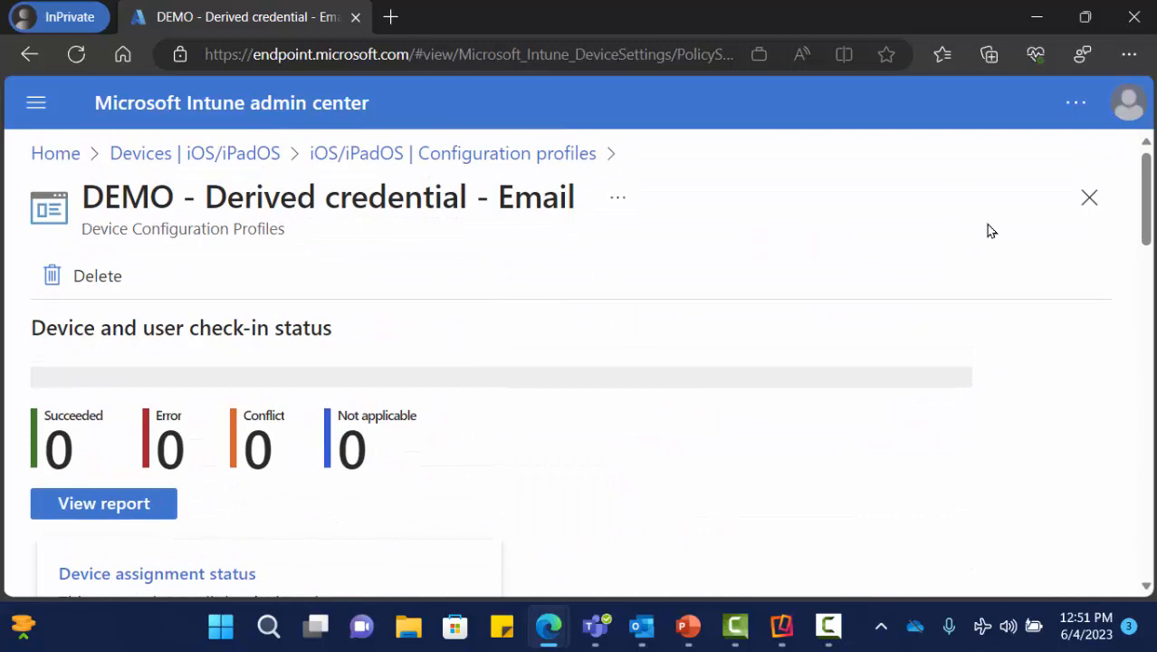
click(1073, 200)
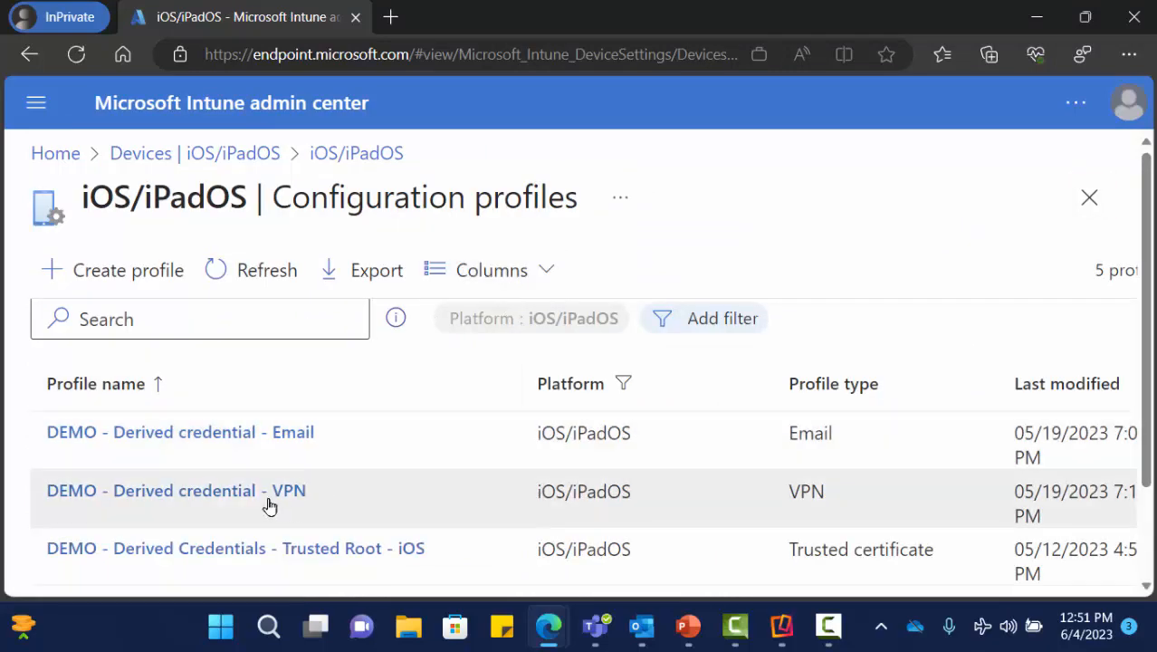
click(270, 492)
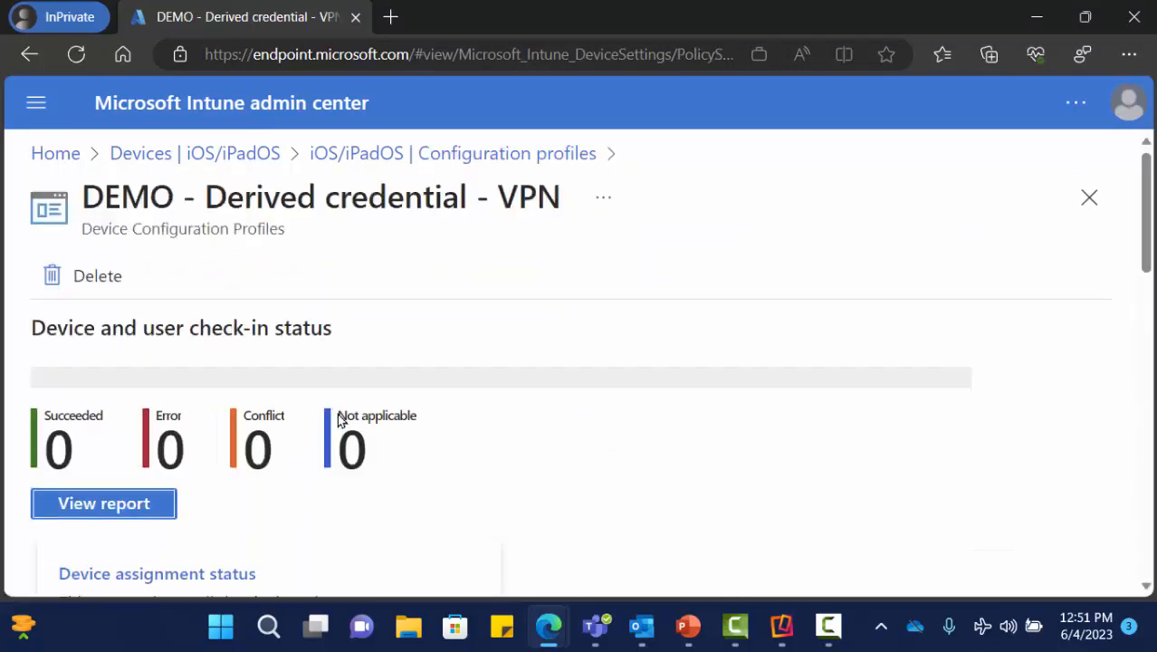
scroll(323, 418, down, 10)
scroll(254, 435, down, 4)
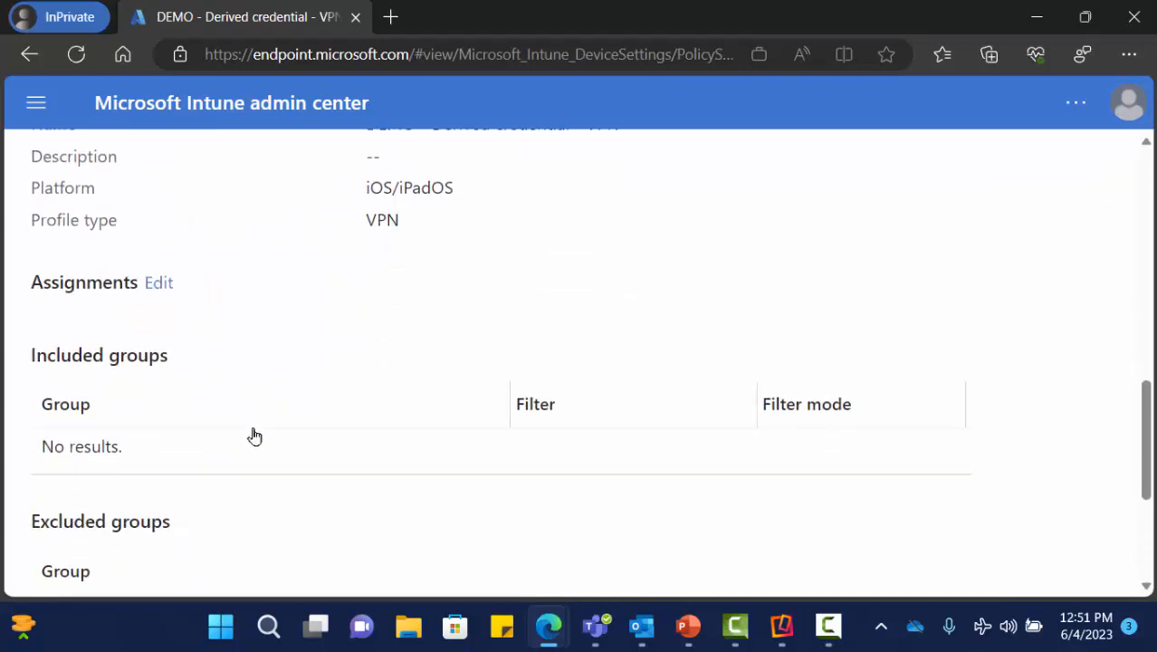
click(136, 541)
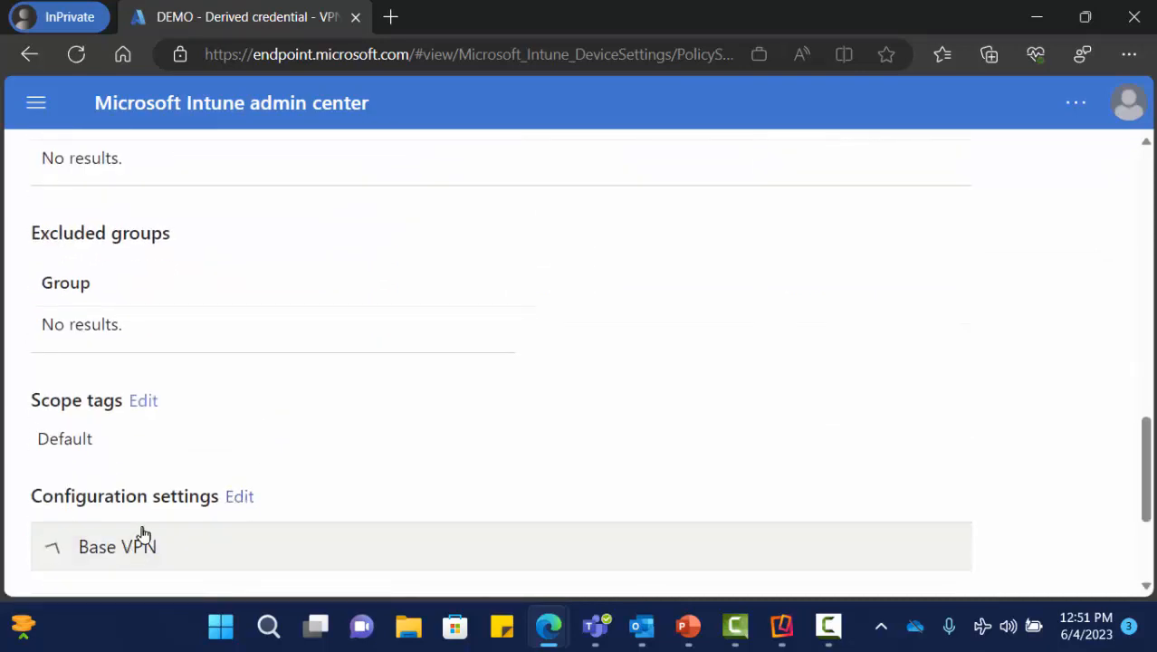
scroll(301, 429, down, 3)
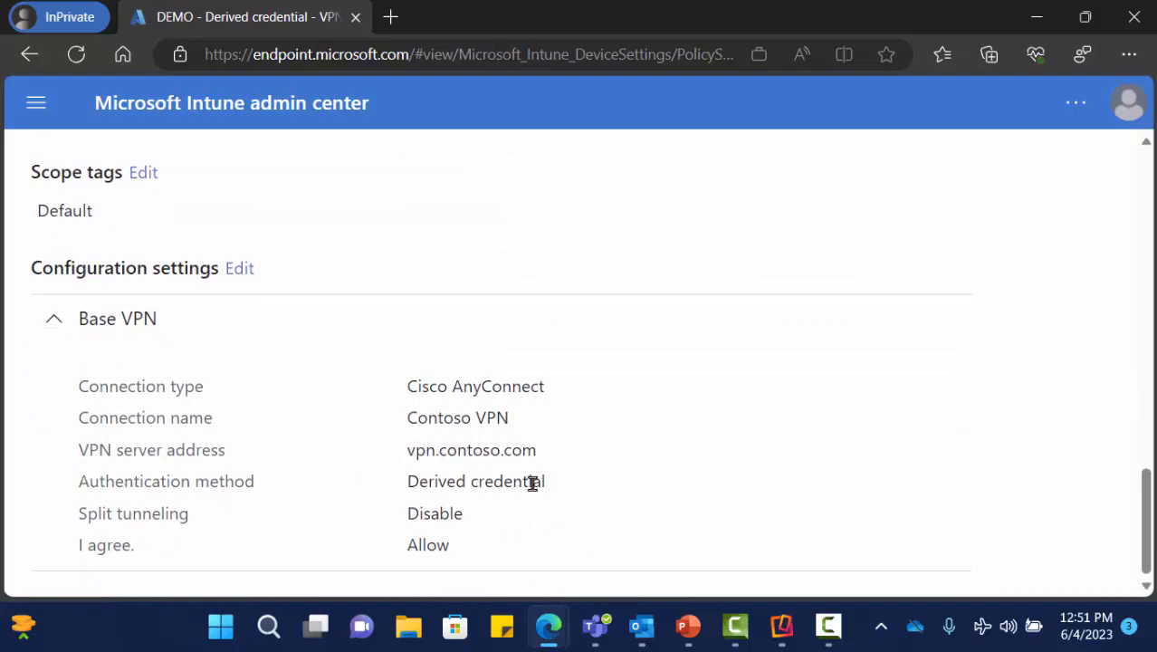
drag(543, 481, 402, 496)
scroll(849, 390, up, 15)
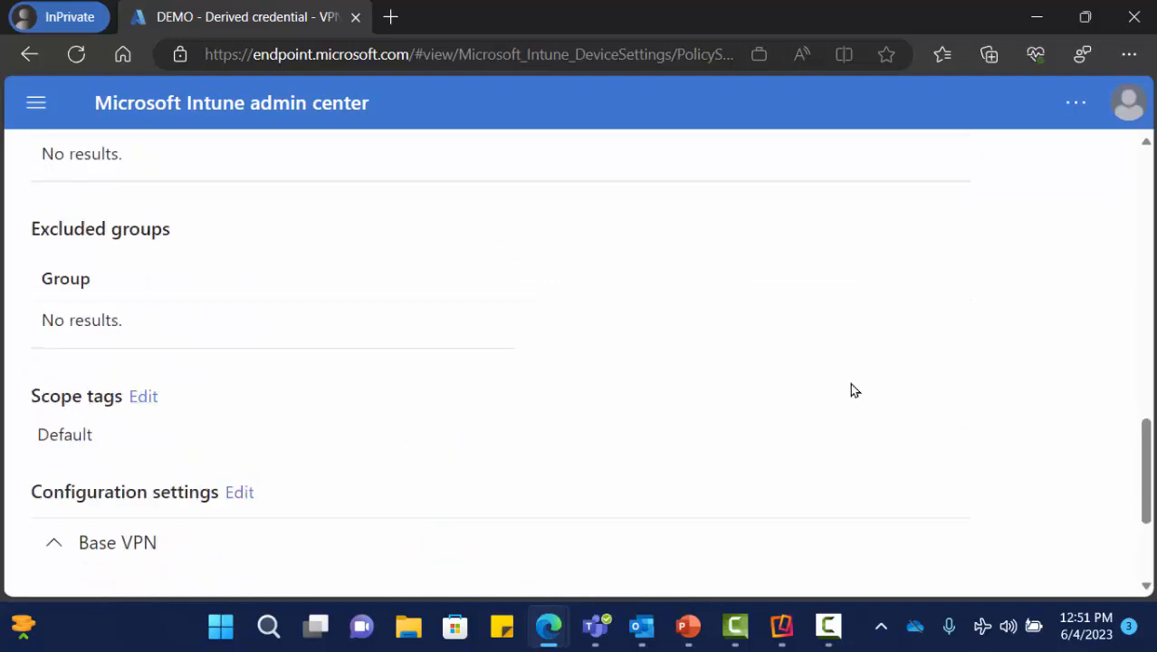
click(1086, 199)
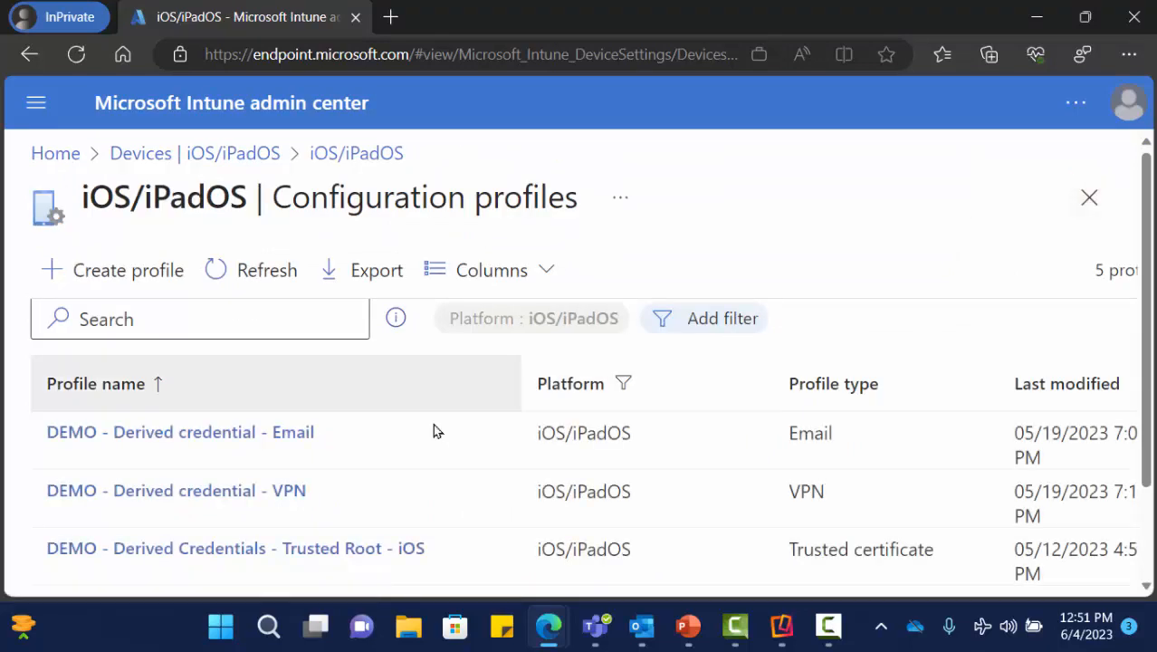
scroll(305, 515, down, 1)
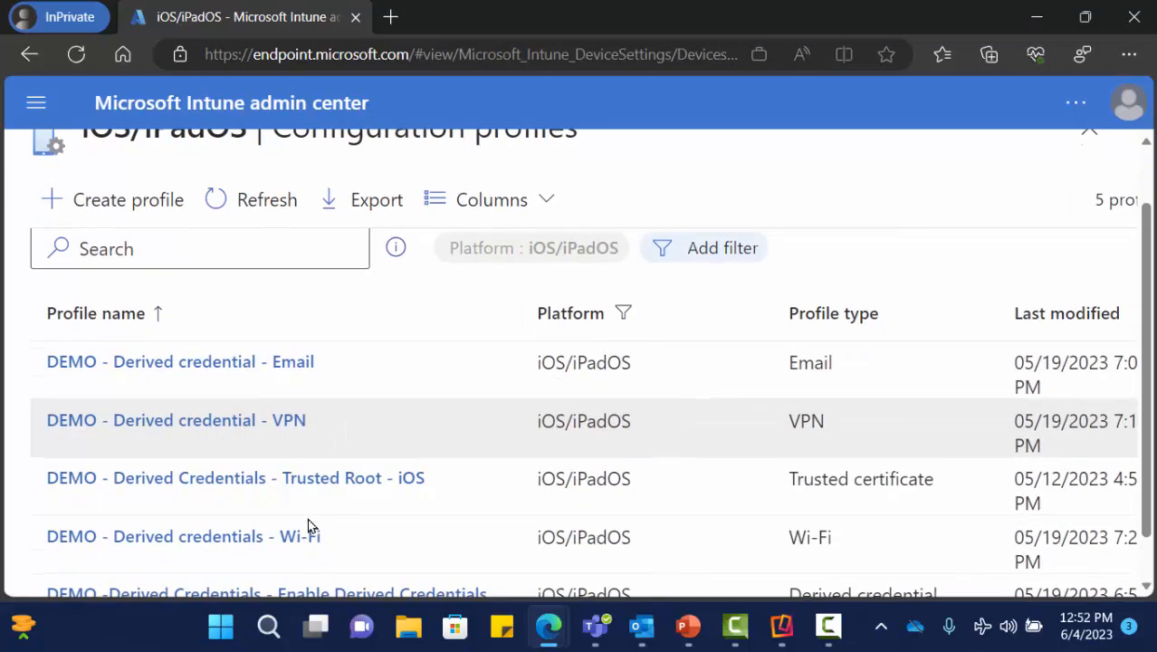
- Open the DEMO - Derived credentials - Wi-Fi profile and expand its Wi-Fi settings showing Derived credential authentication
click(284, 539)
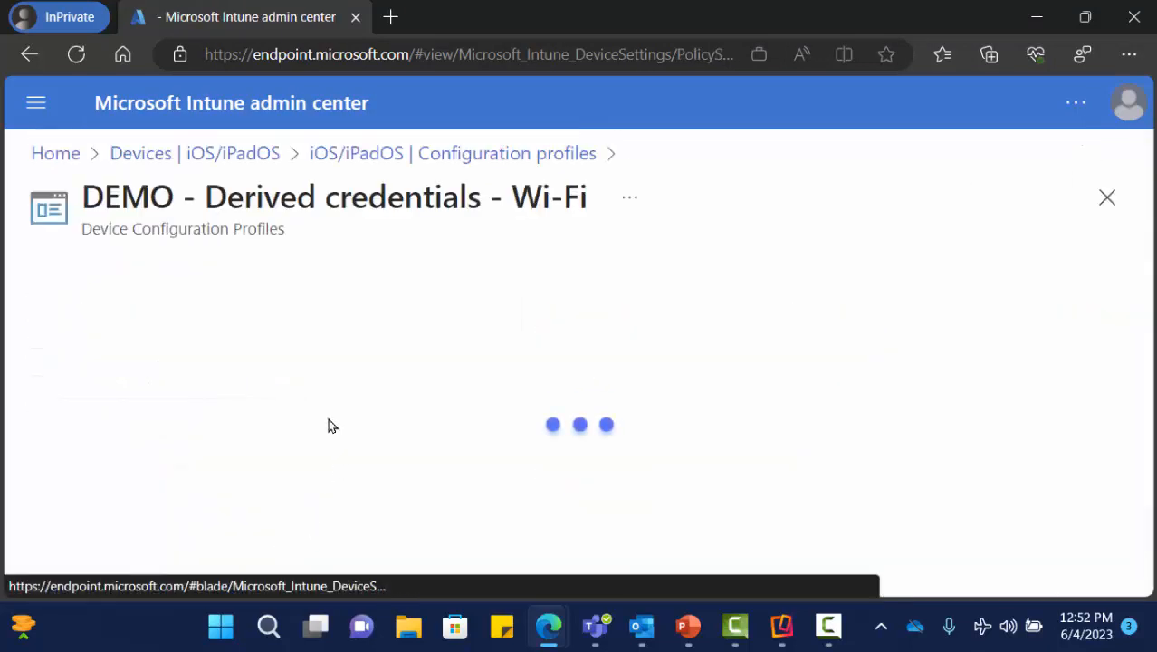
scroll(320, 386, down, 12)
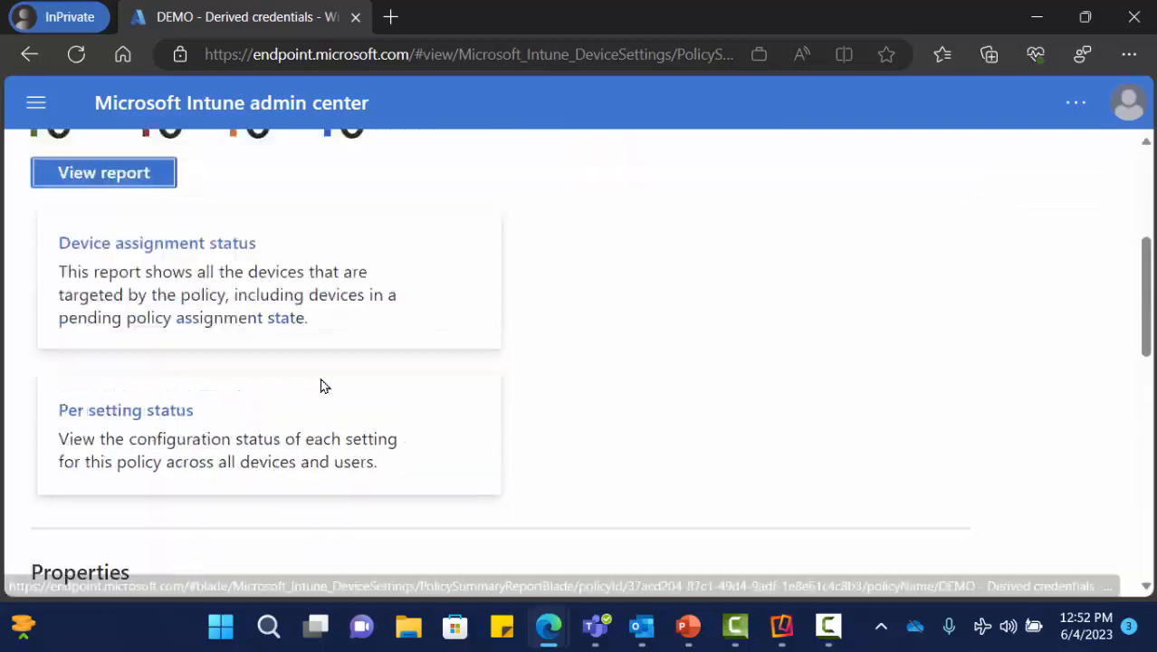
scroll(315, 391, down, 2)
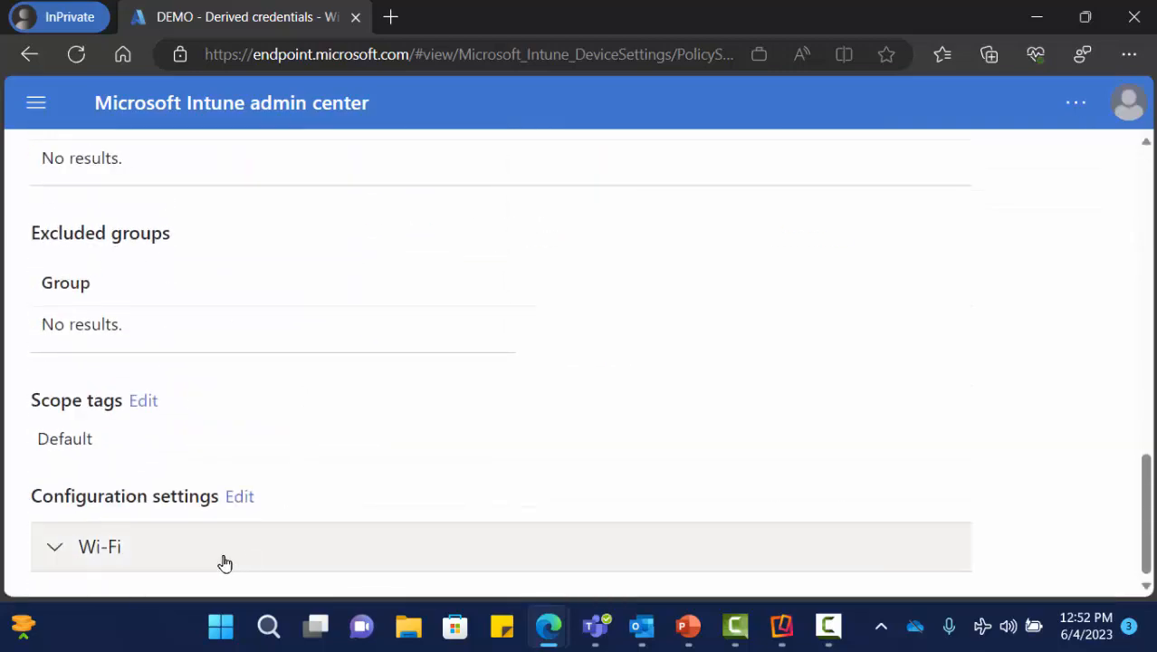
click(131, 549)
scroll(353, 480, down, 3)
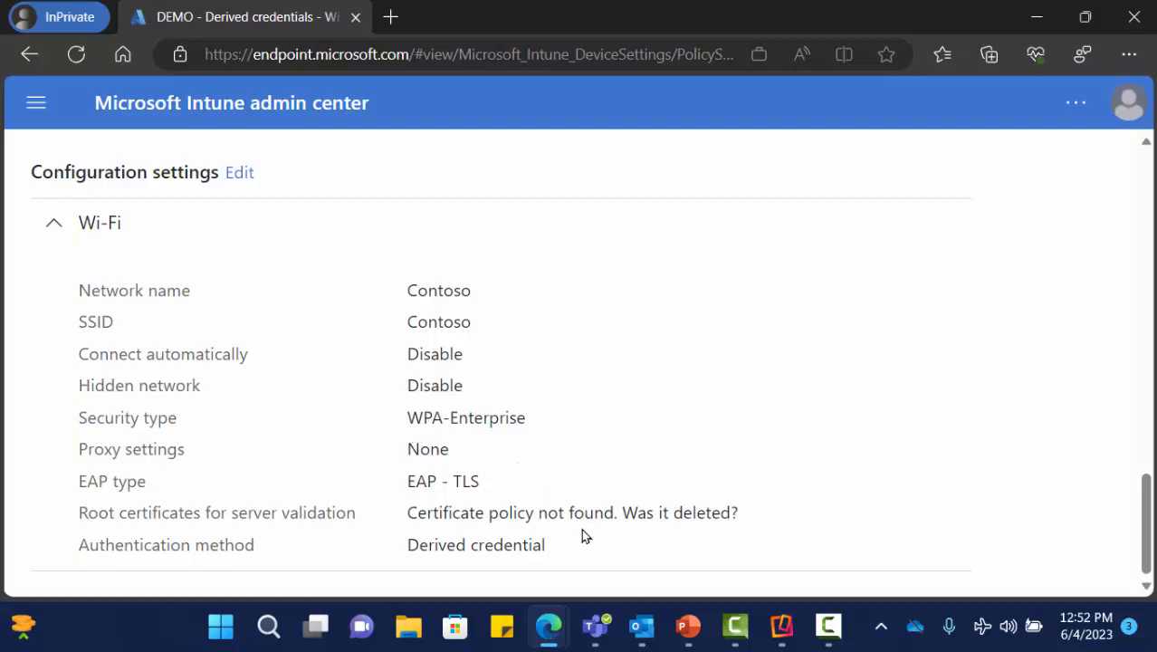
drag(581, 535, 376, 568)
- Close Edge and advance the slideshow to the 'Derived Credentials – In Action!' slide
scroll(996, 294, up, 5)
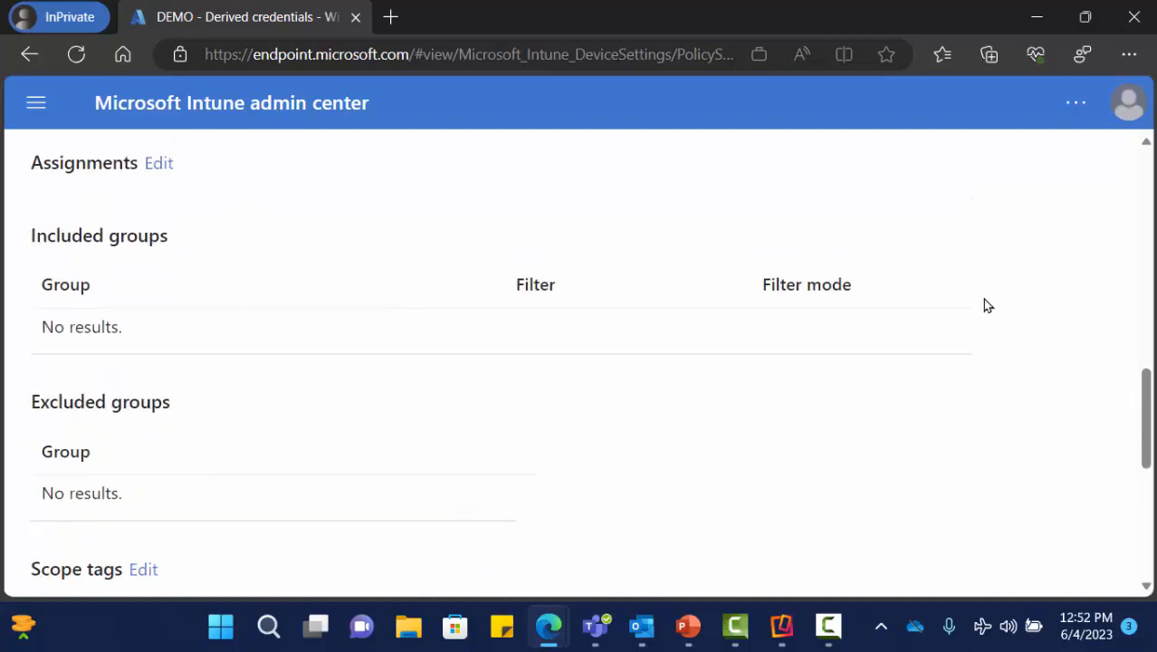
scroll(985, 303, up, 10)
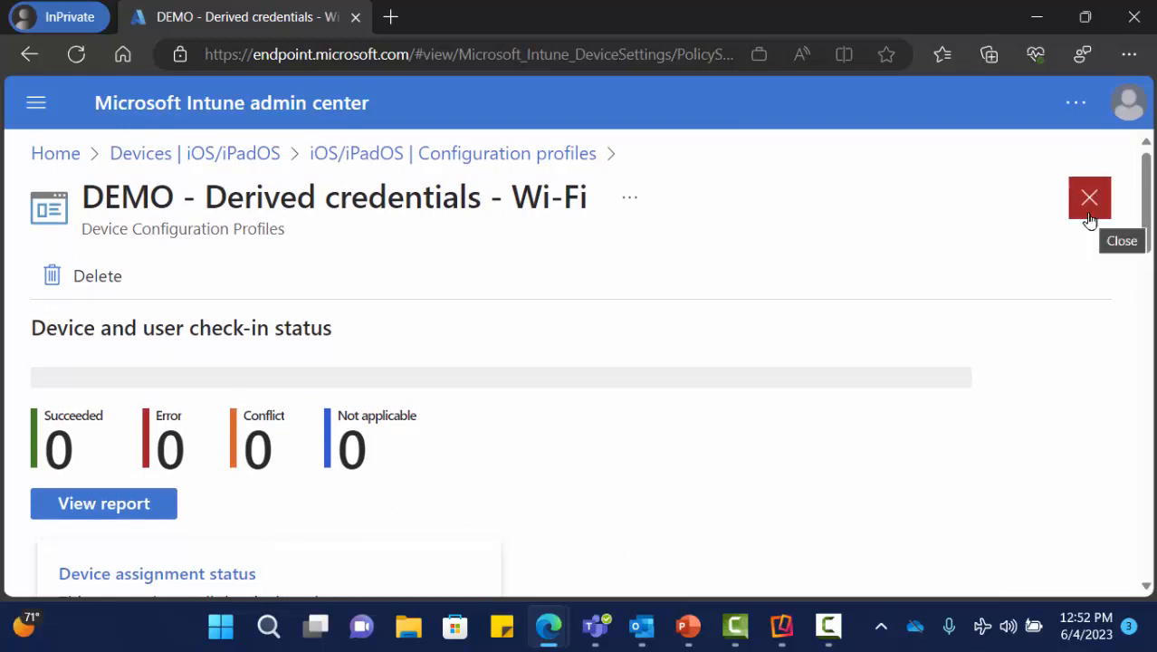
click(1133, 16)
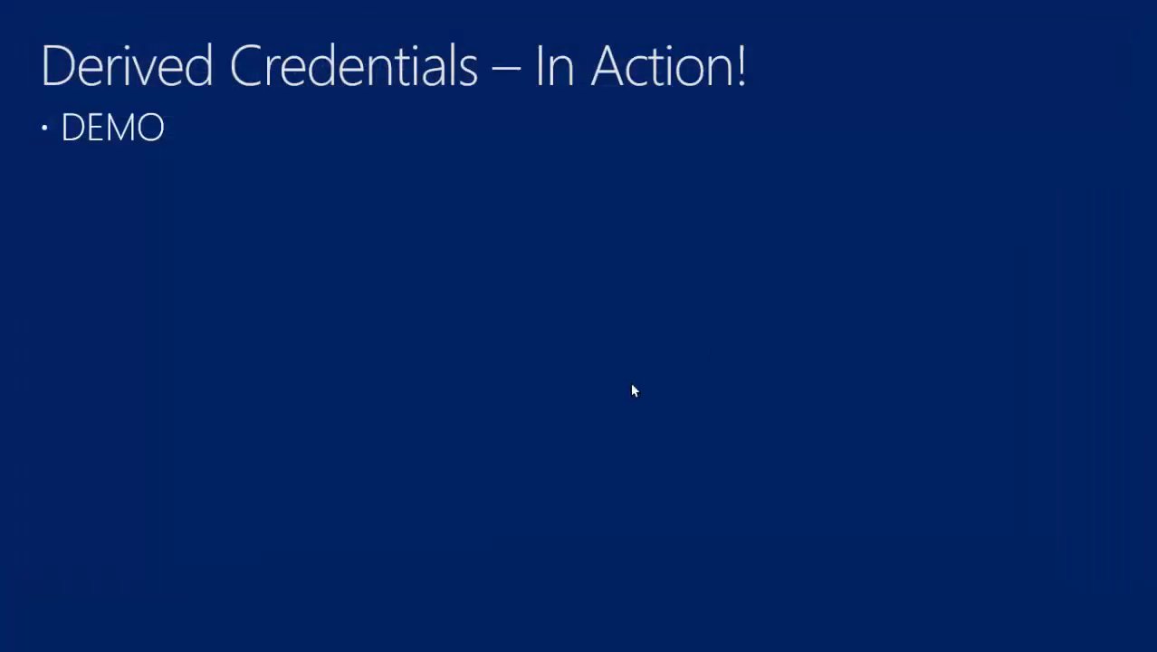
click(508, 299)
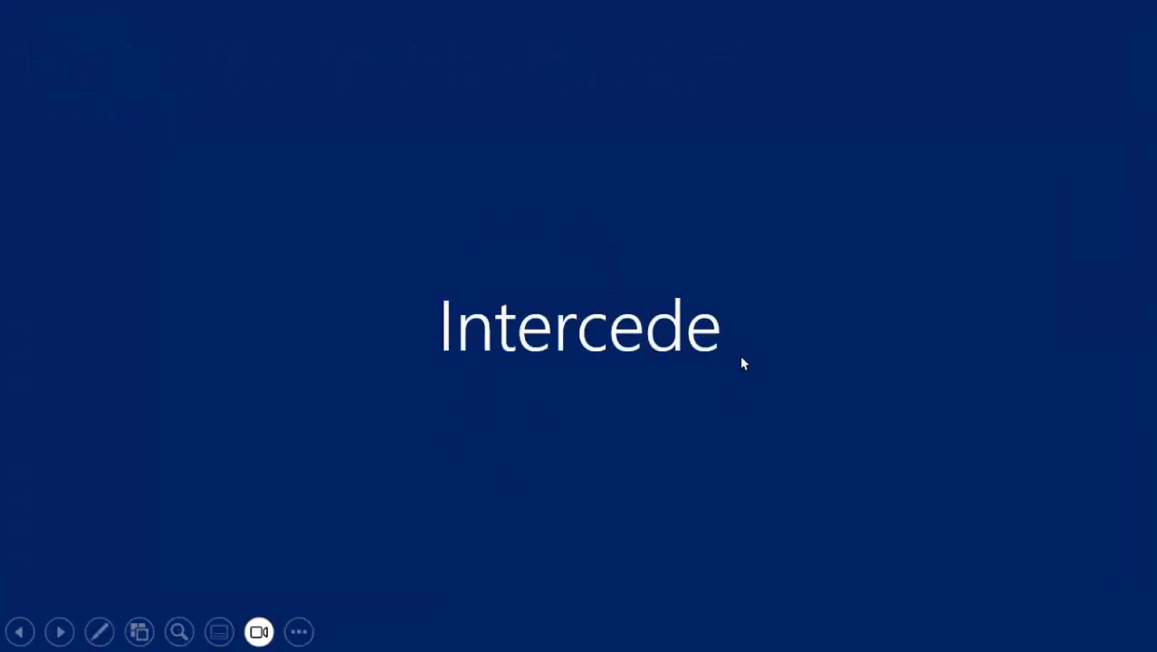